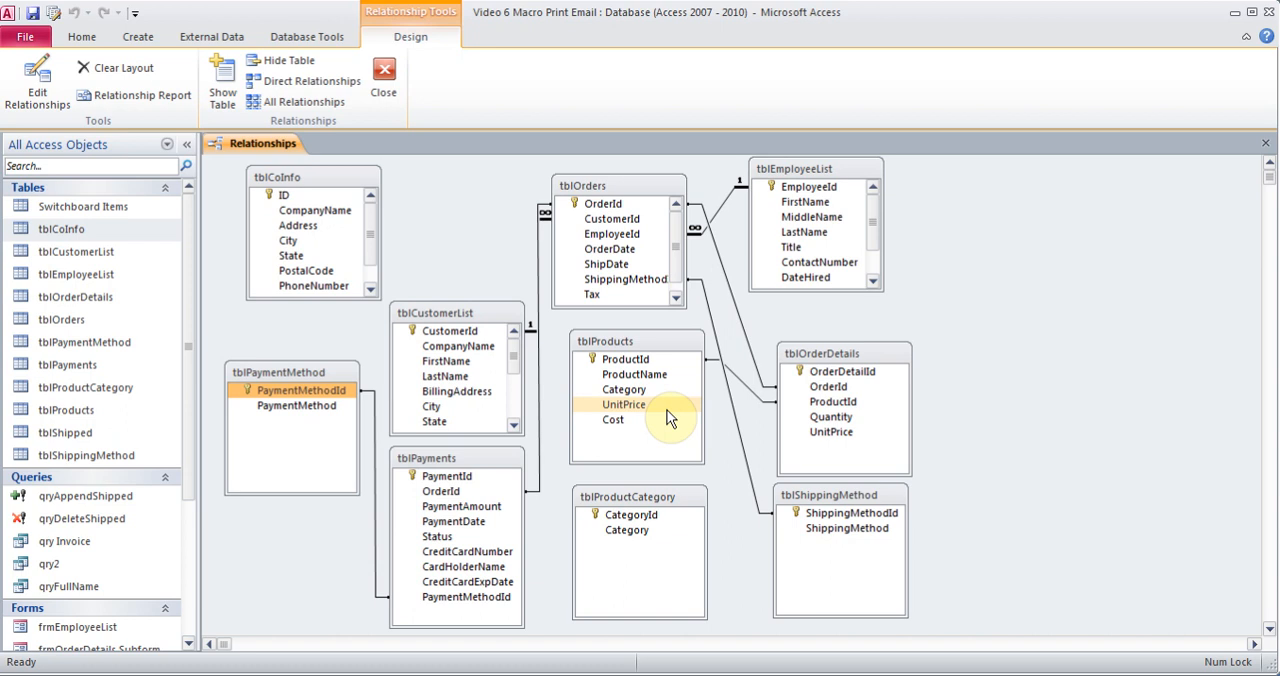
Close the relationships diagram after highlighting tblPayments' PaymentId key, and open tblEmployeeList in Design view
left_click(470, 480)
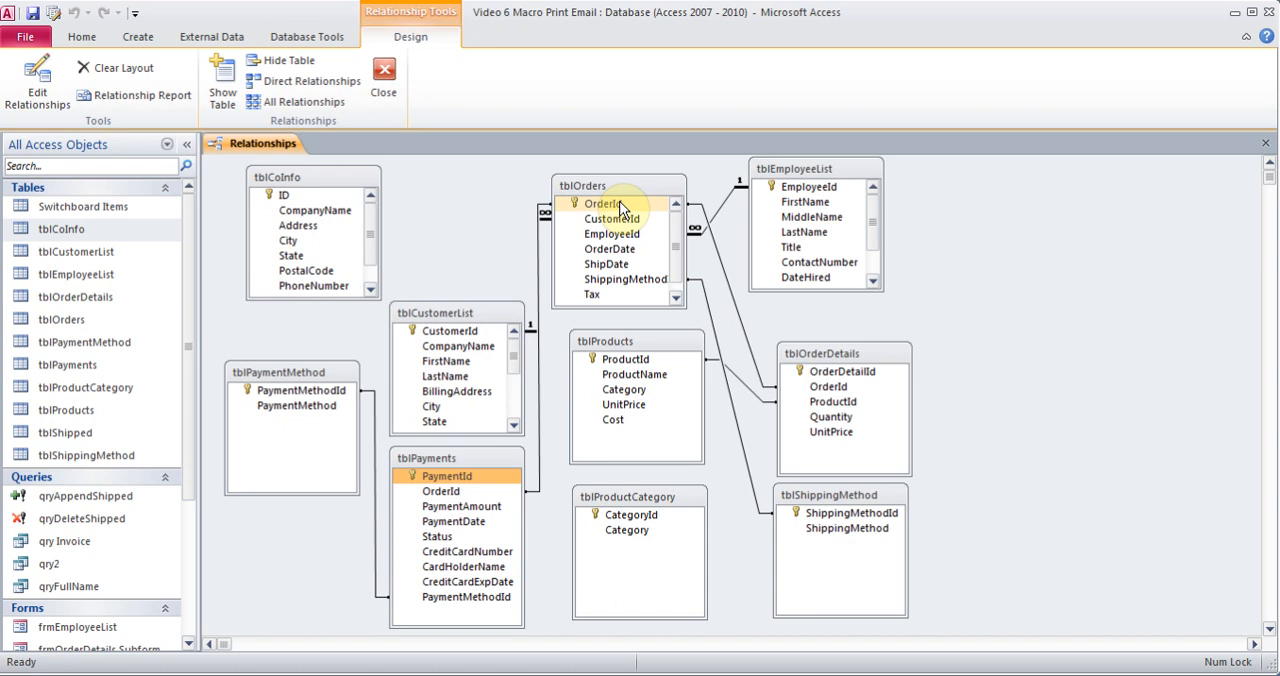
left_click(1266, 148)
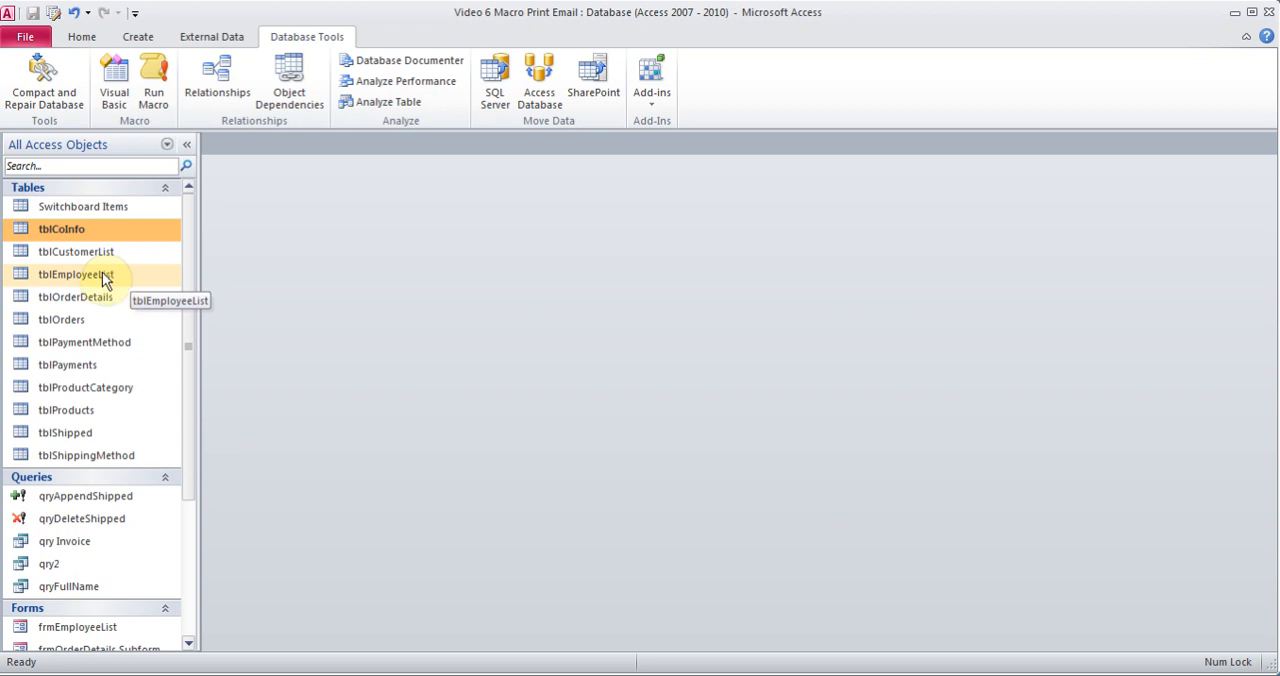
left_click(89, 280)
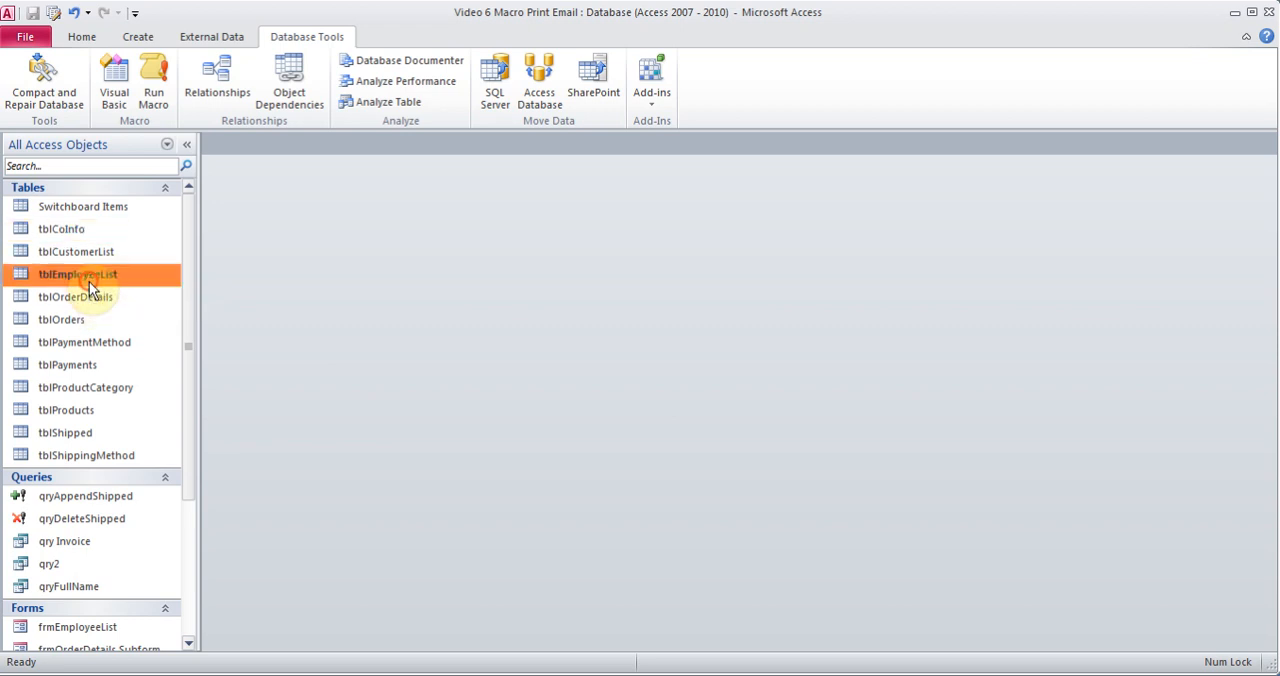
right_click(89, 281)
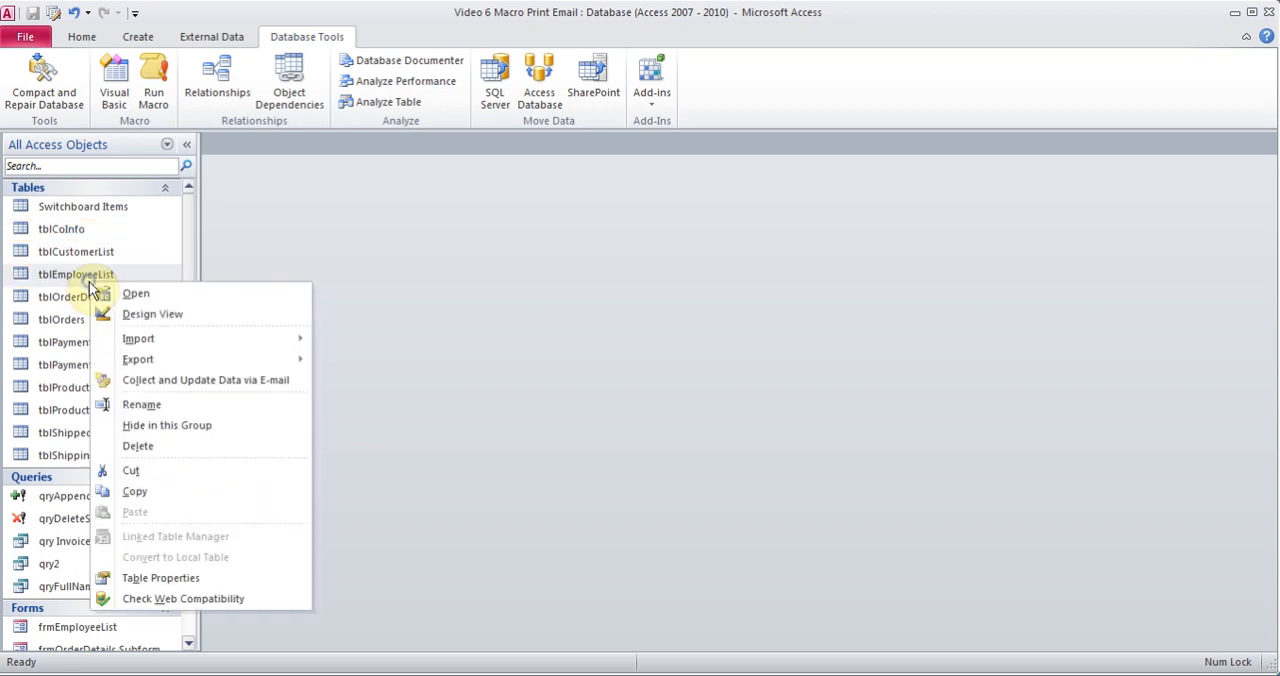
left_click(160, 316)
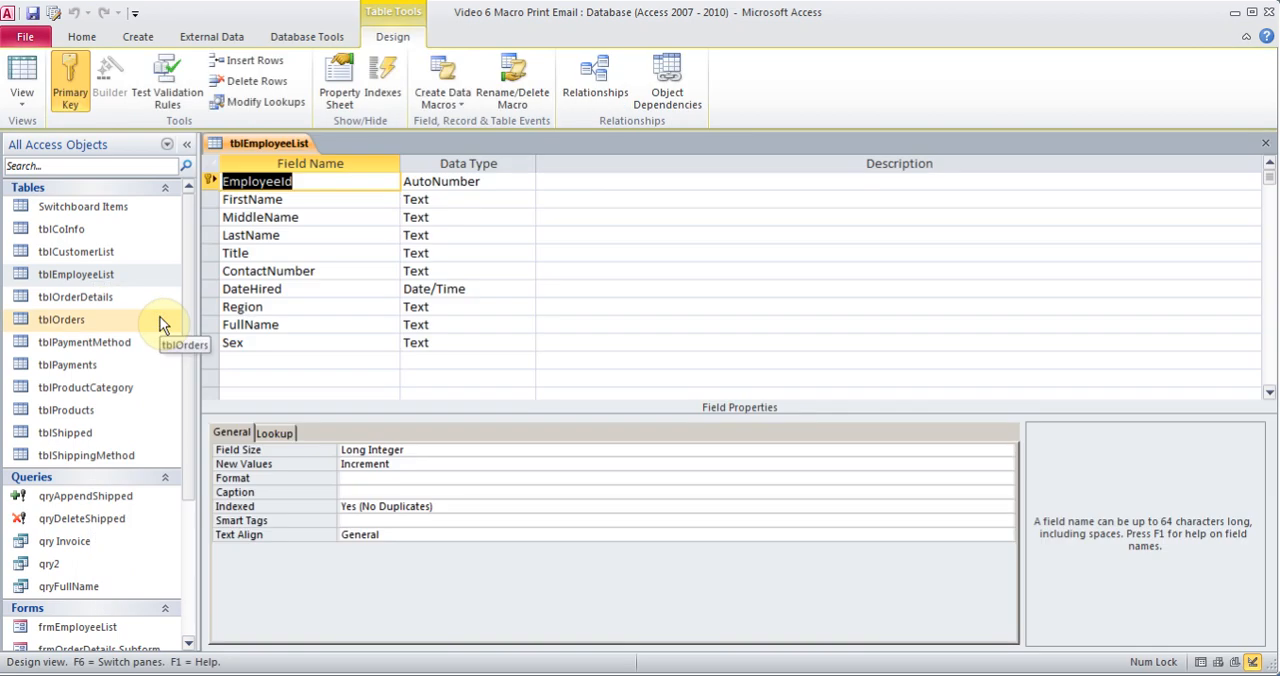
Examine the Indexed property of the EmployeeId and FirstName fields, including its available options, and close tblEmployeeList
left_click(351, 183)
left_click(434, 506)
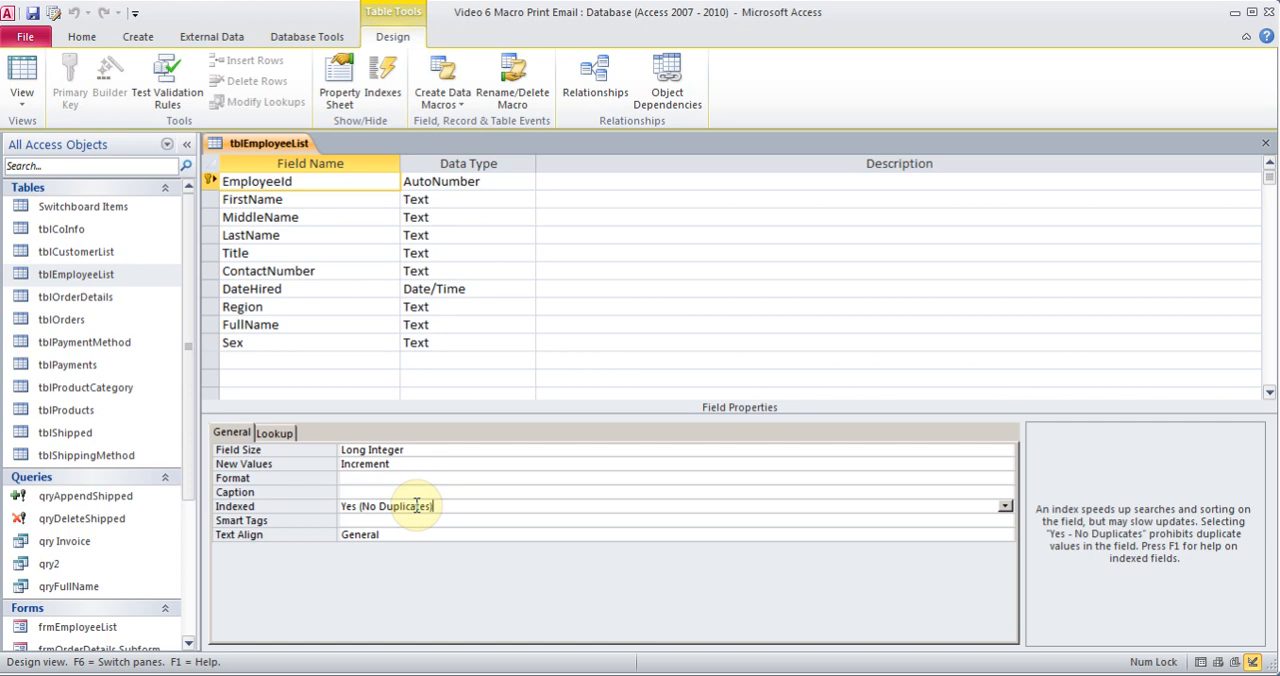
left_click(290, 199)
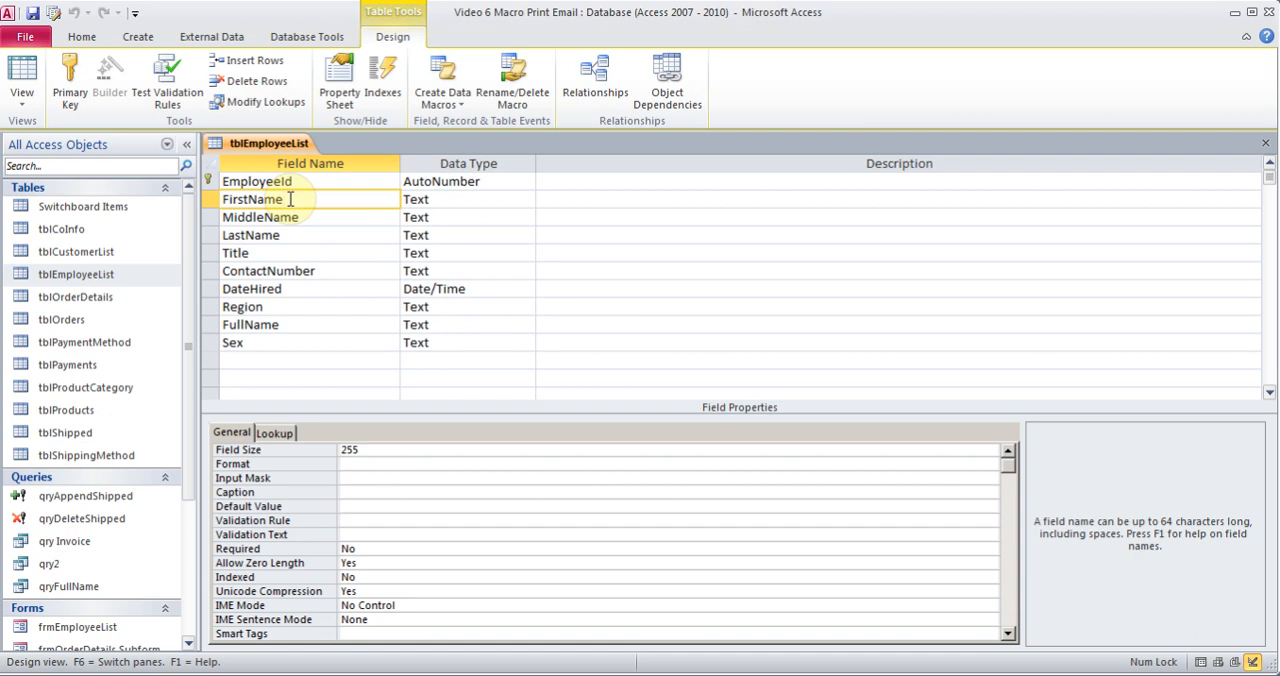
left_click(403, 577)
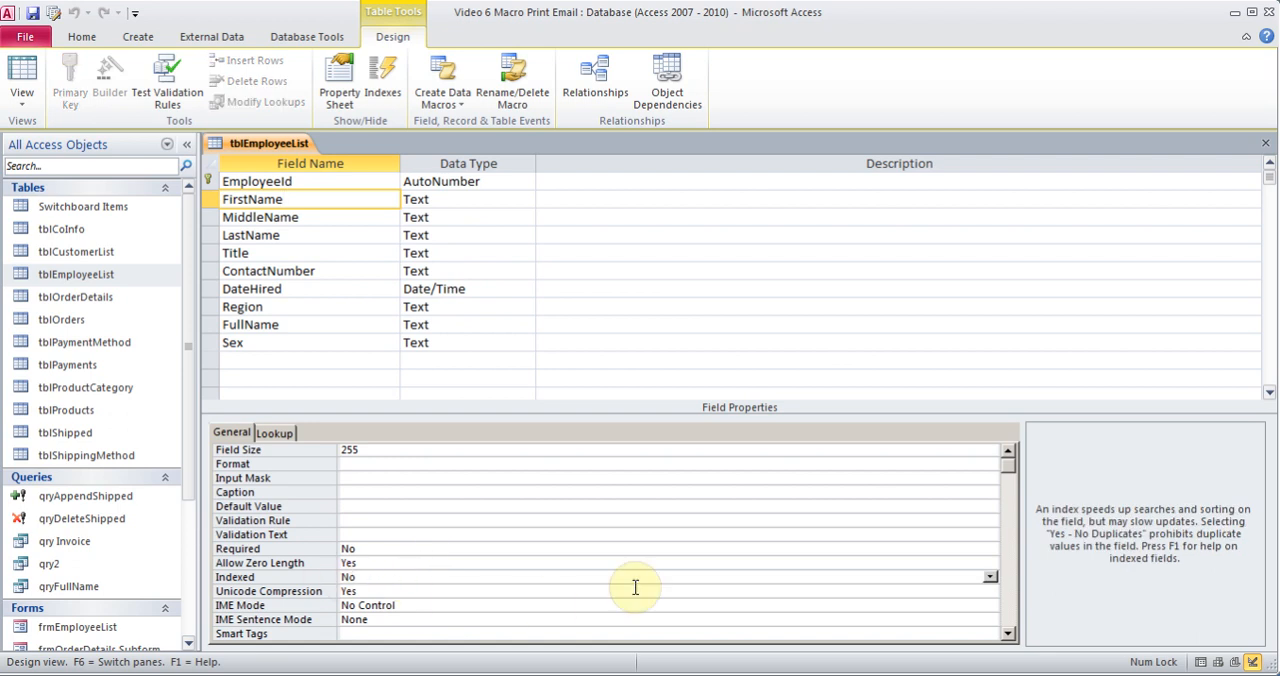
left_click(990, 577)
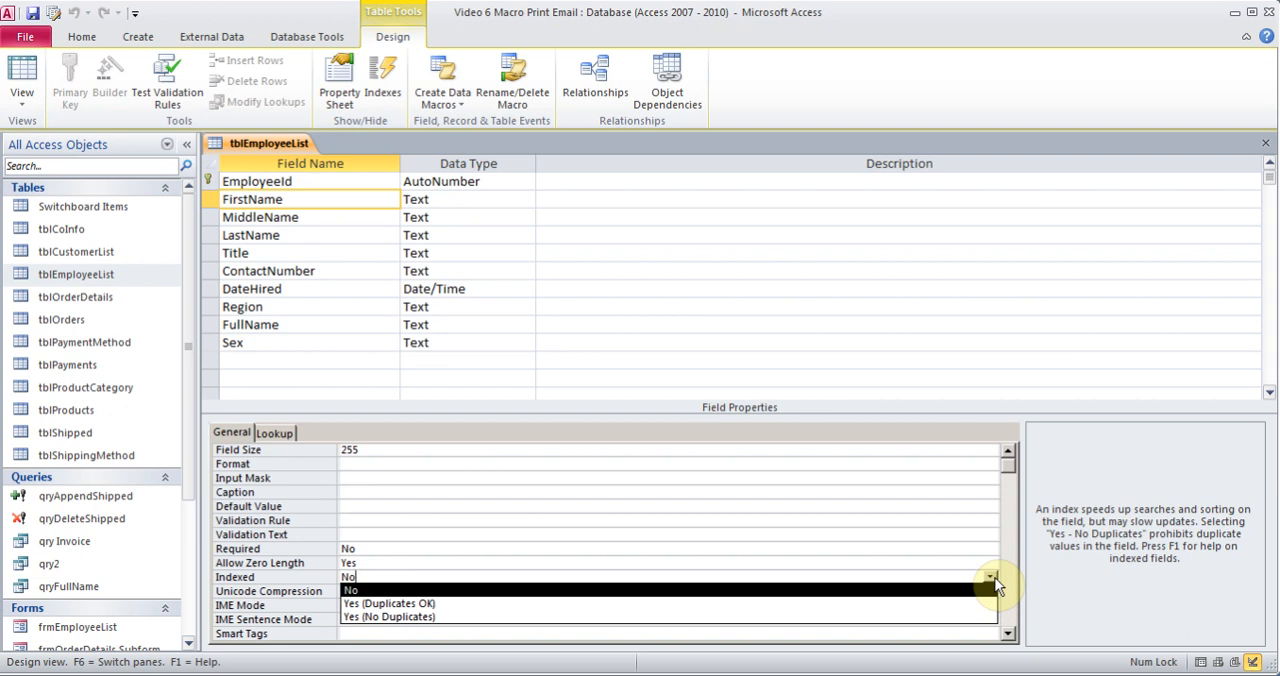
left_click(526, 421)
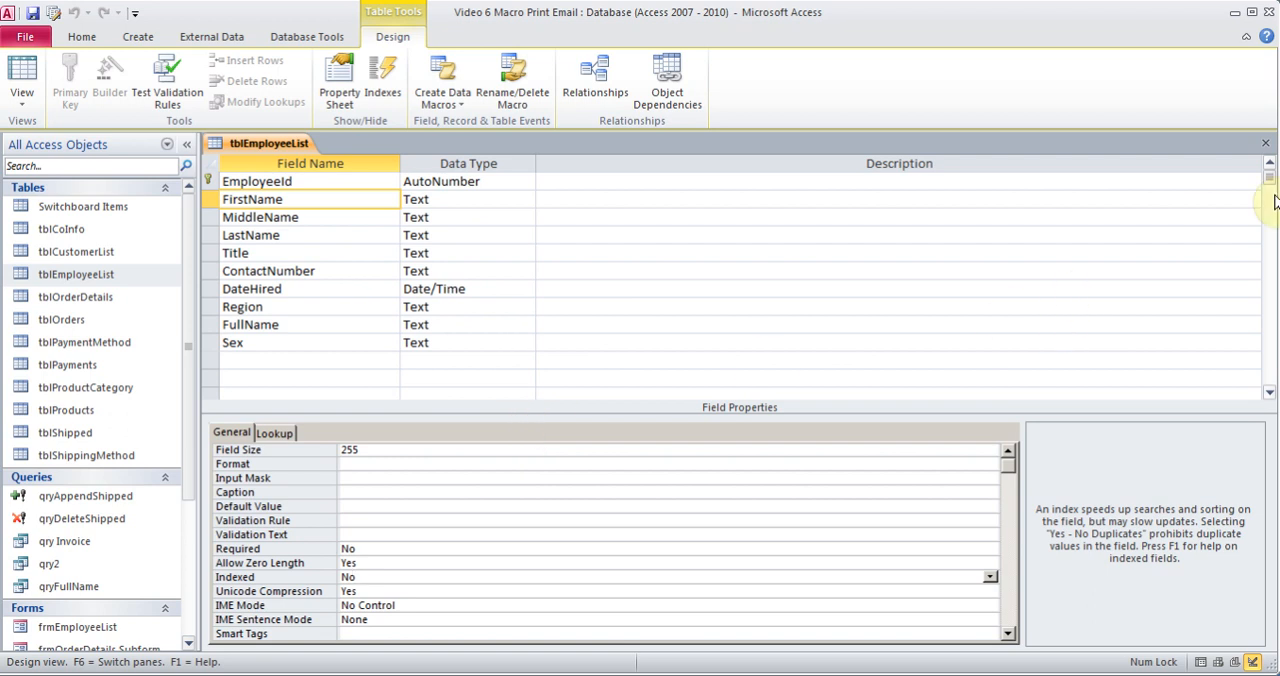
left_click(1266, 148)
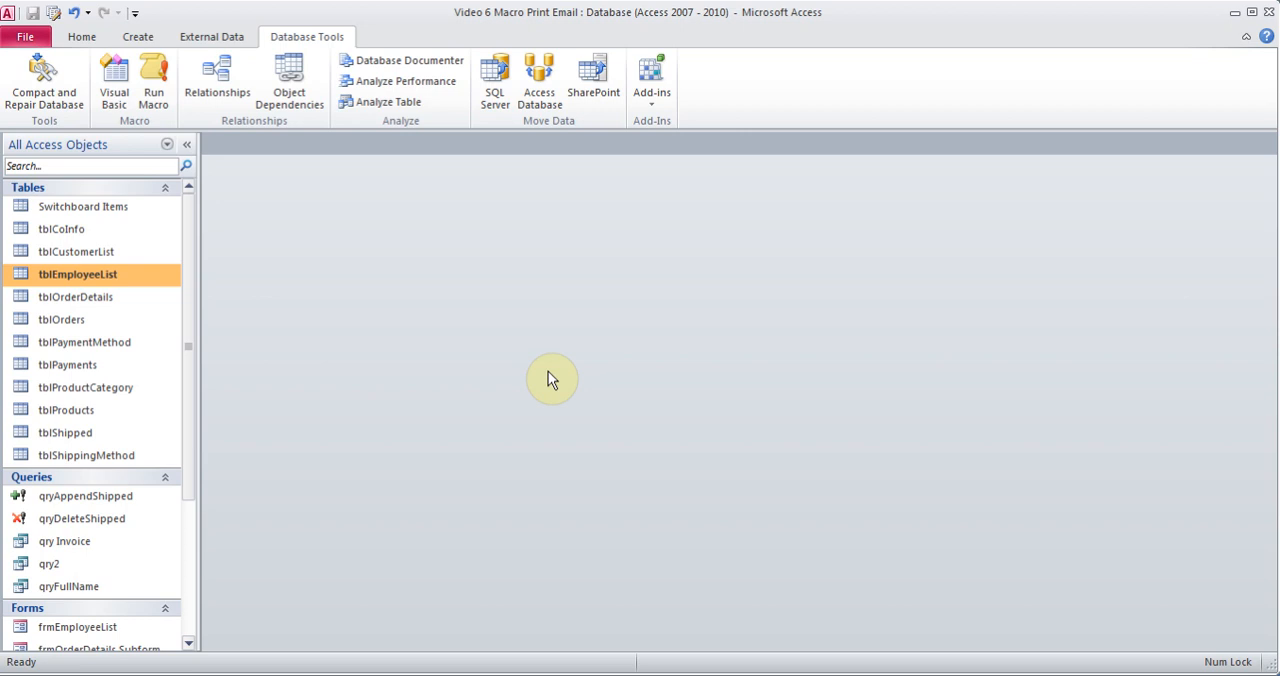
Start a Simple Query Wizard query based on tblOrders and add its OrderId and OrderDate fields
left_click(82, 322)
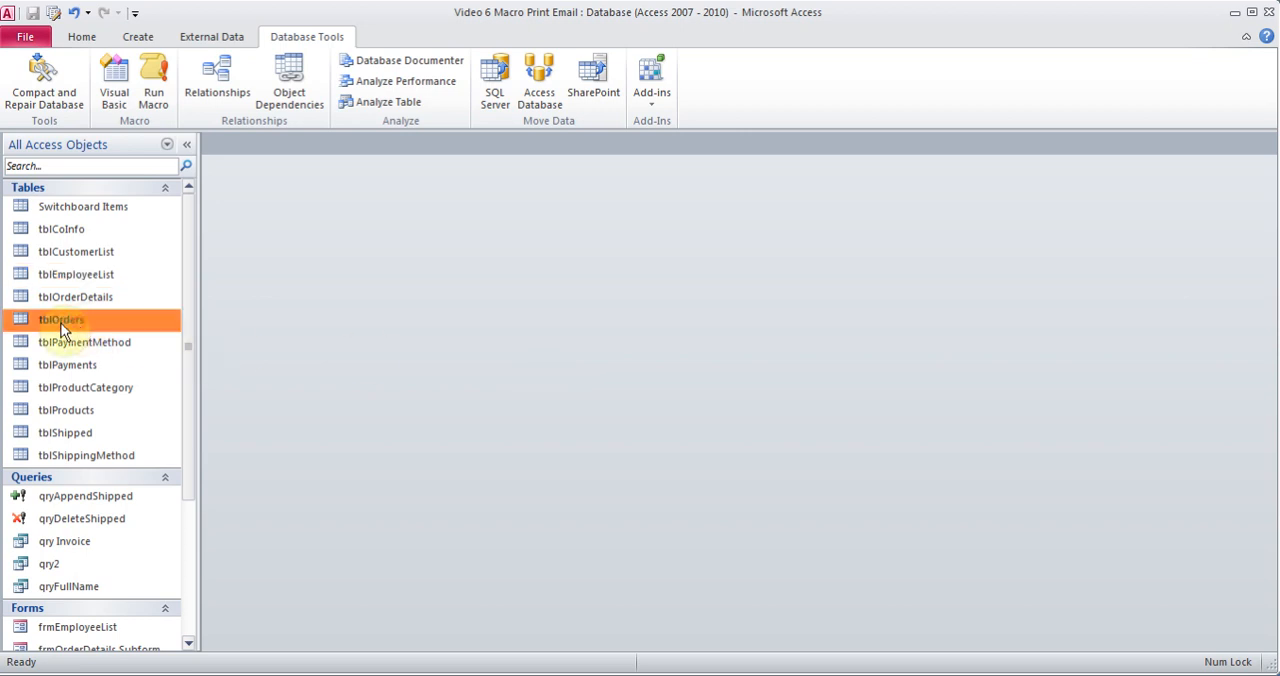
left_click(141, 37)
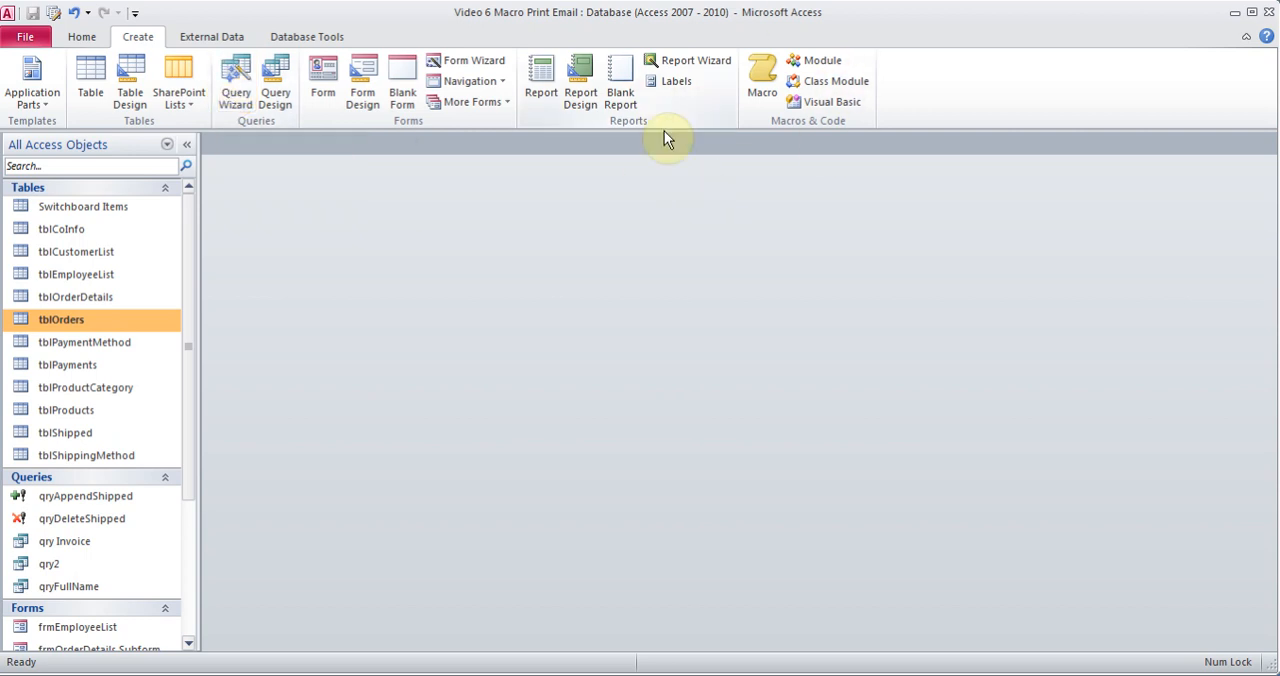
left_click(238, 97)
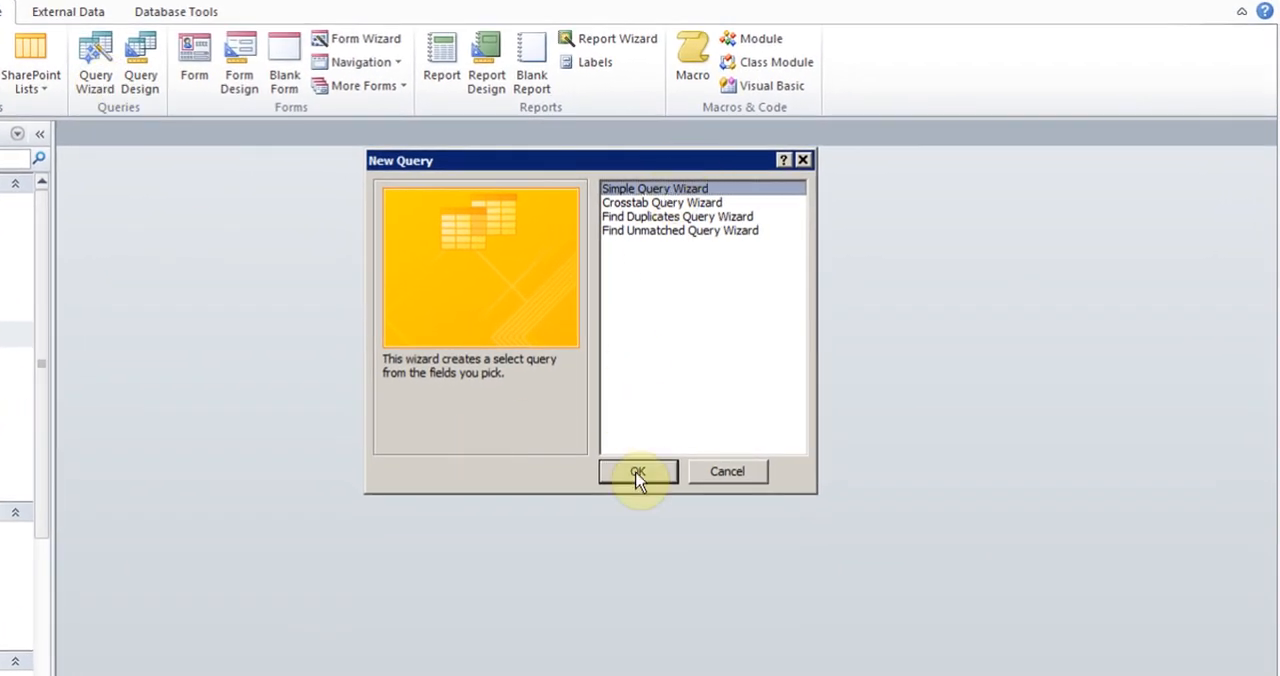
left_click(634, 468)
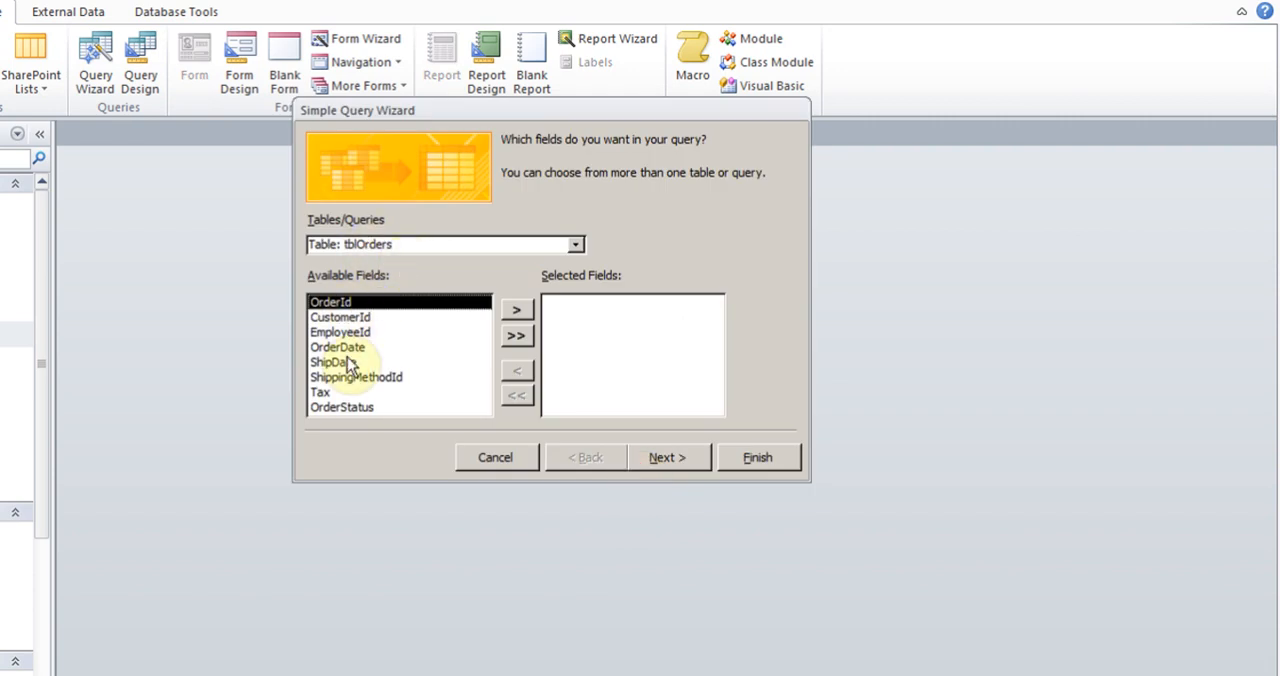
left_click(518, 309)
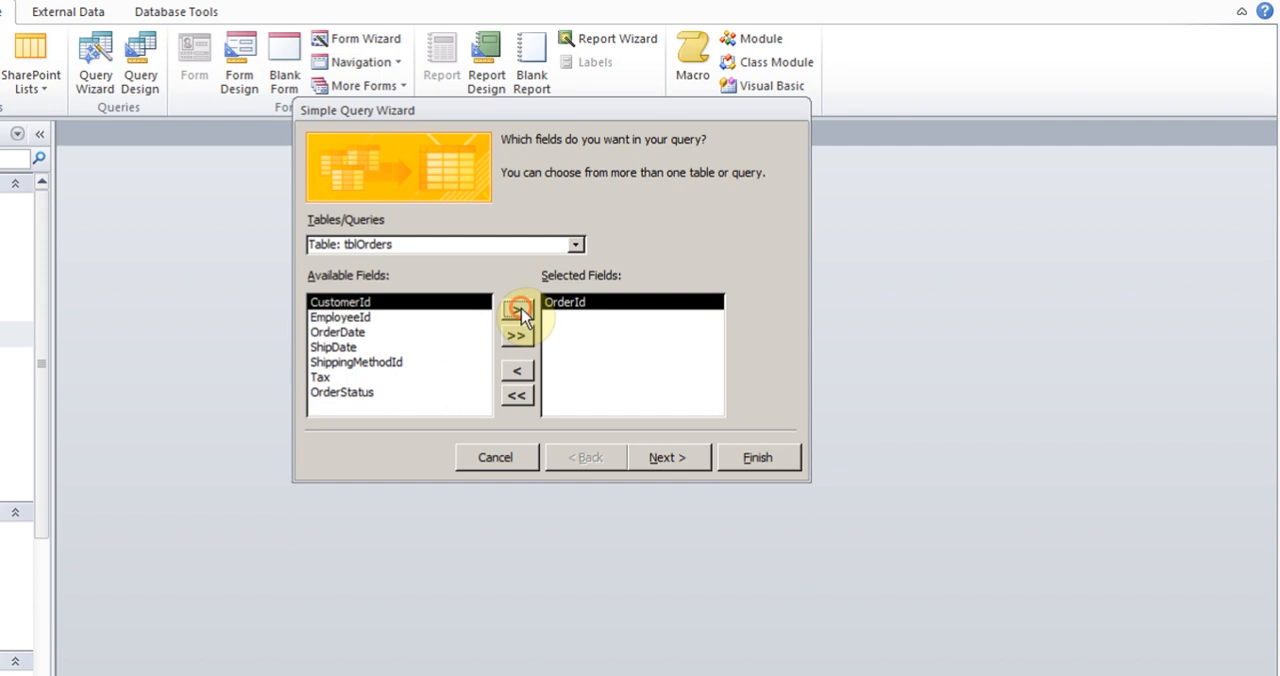
left_click(365, 333)
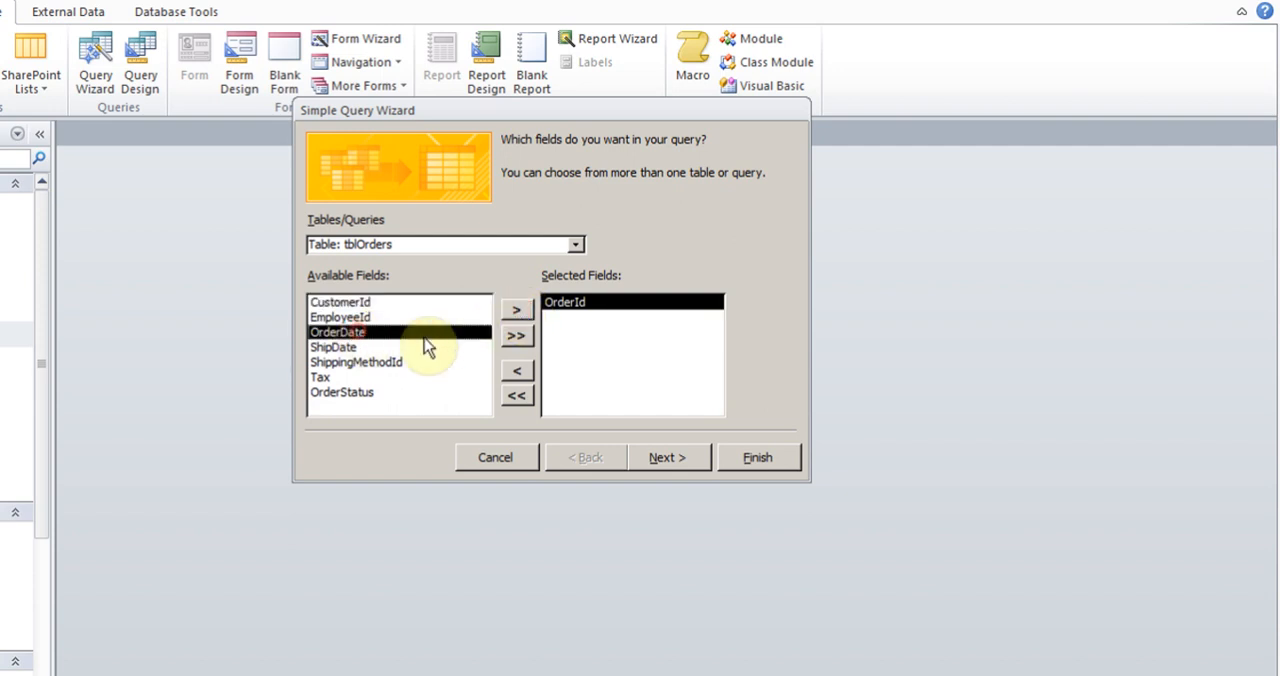
left_click(518, 312)
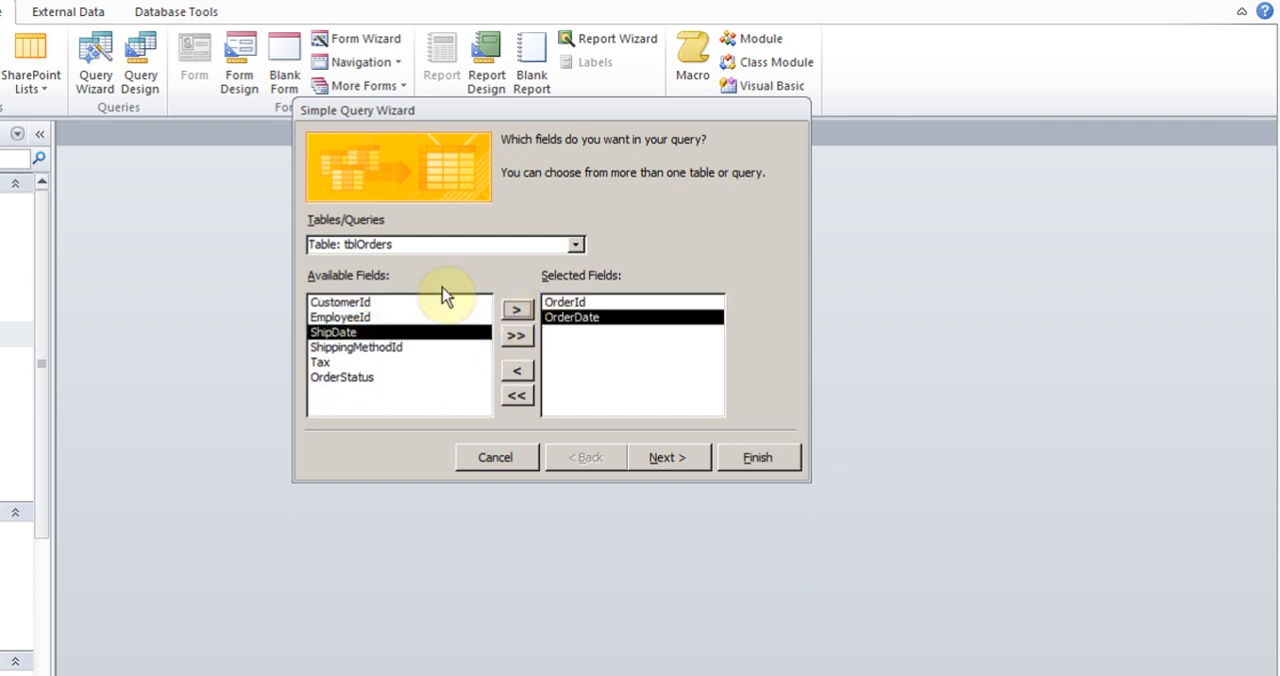
Add the CompanyName field from tblCustomerList to the query
left_click(576, 245)
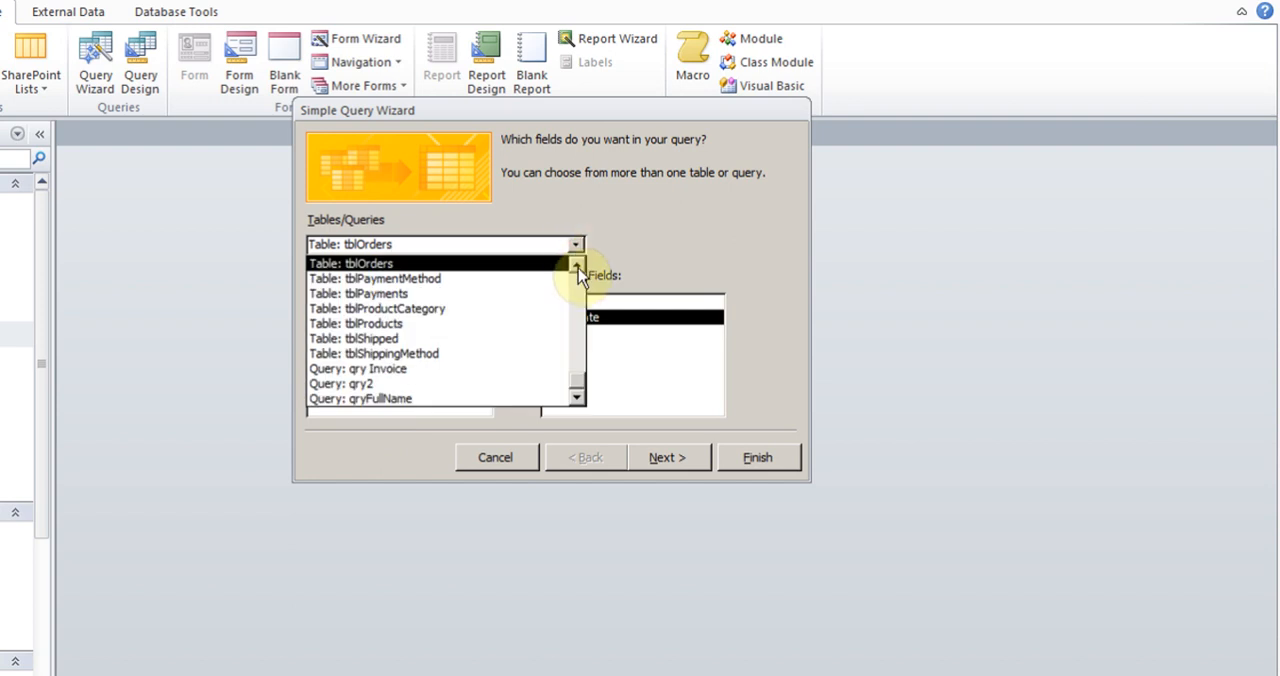
left_click(577, 266)
left_click(577, 266)
left_click(577, 266)
left_click(577, 266)
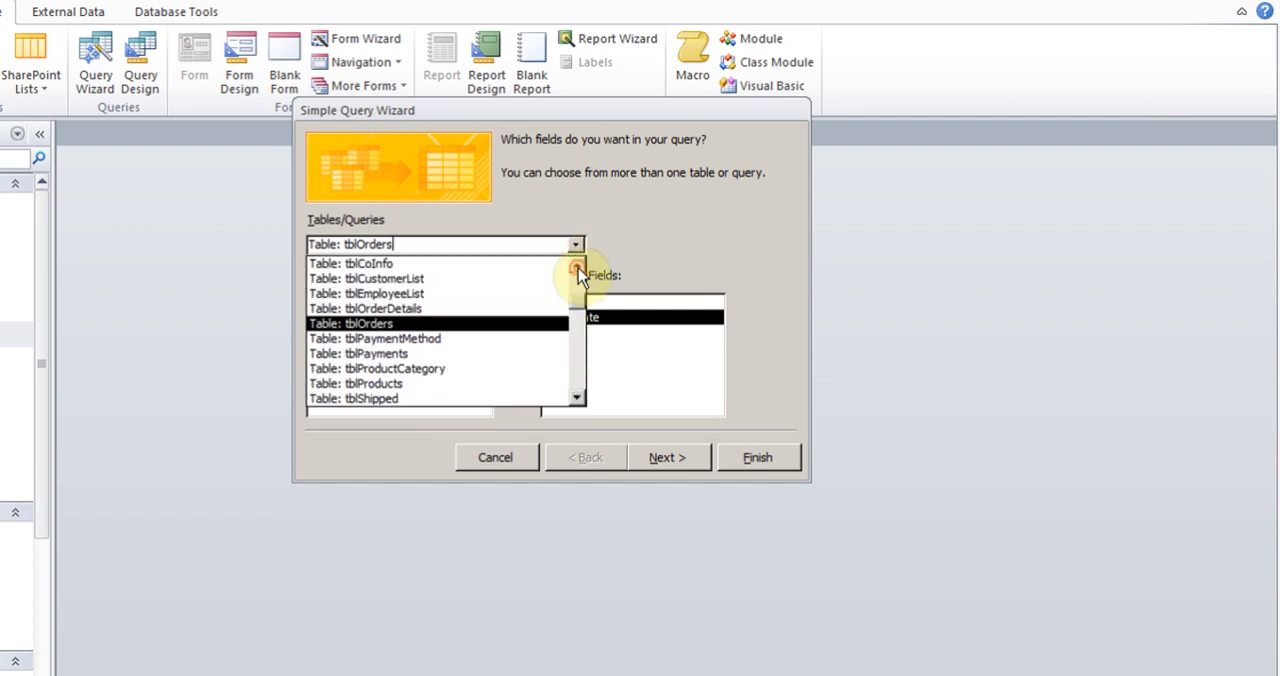
left_click(420, 278)
left_click(360, 318)
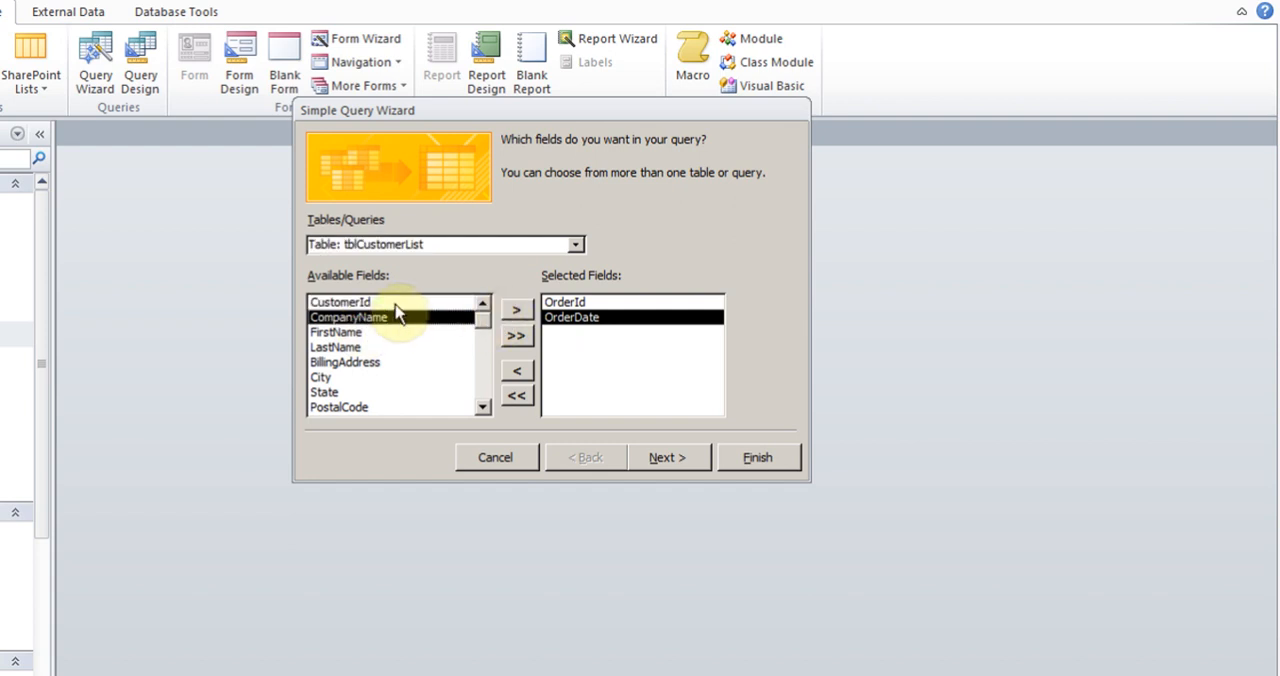
left_click(517, 312)
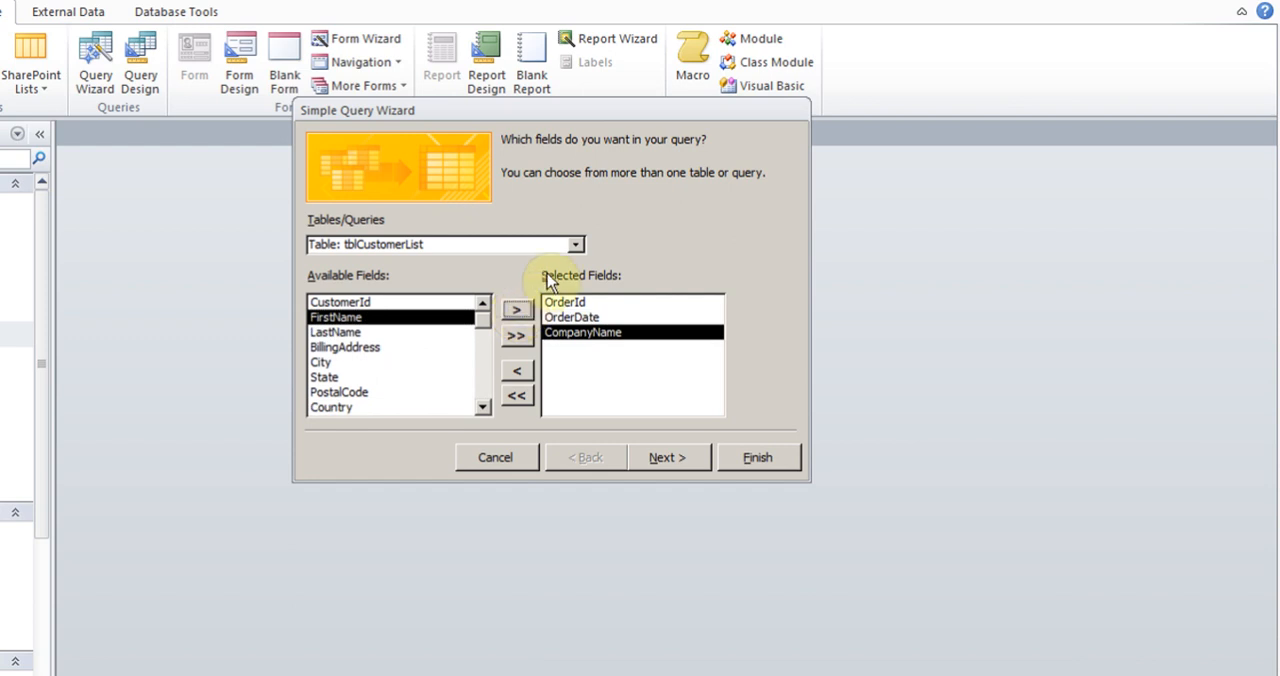
Add the OrderDetailId, ProductId, Quantity and UnitPrice fields from tblOrderDetails to the query
left_click(576, 246)
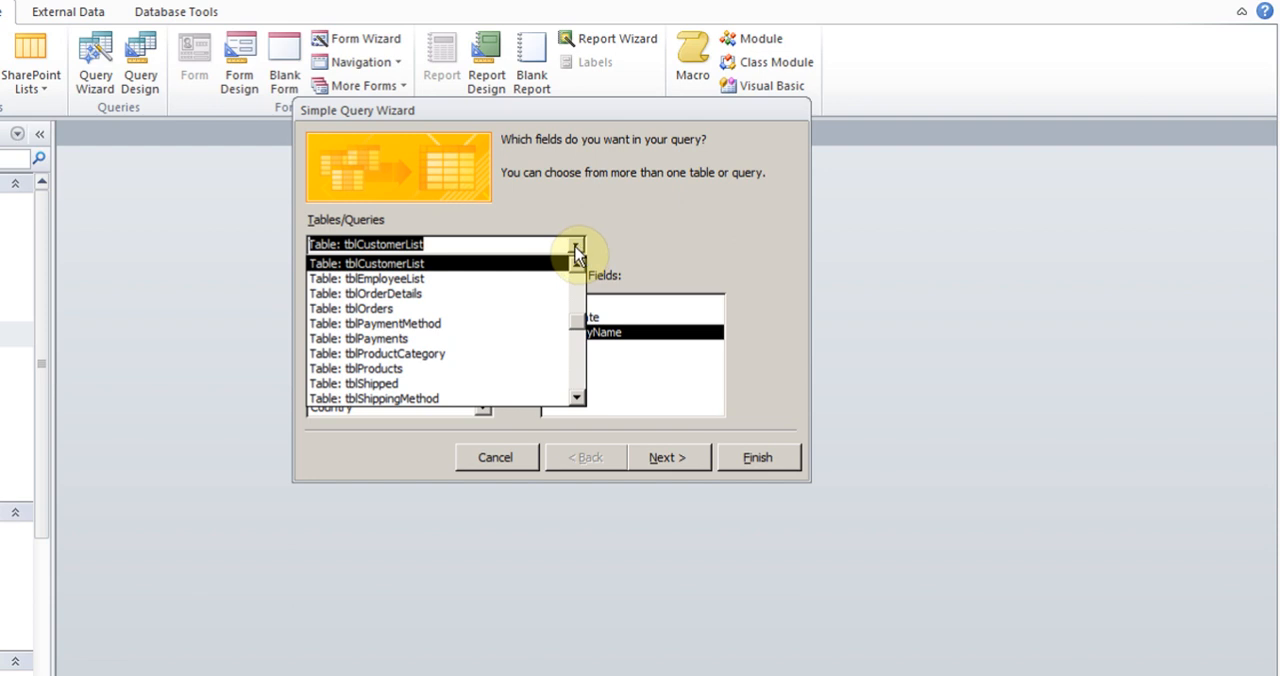
left_click(474, 295)
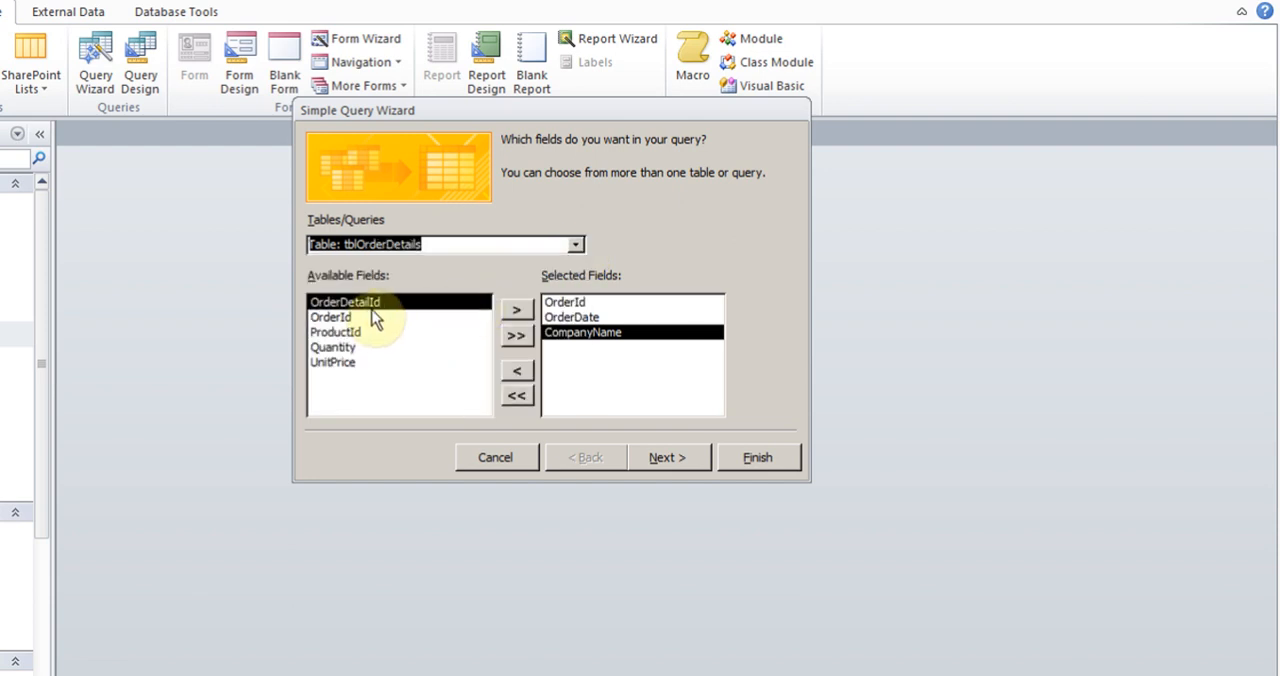
left_click(514, 313)
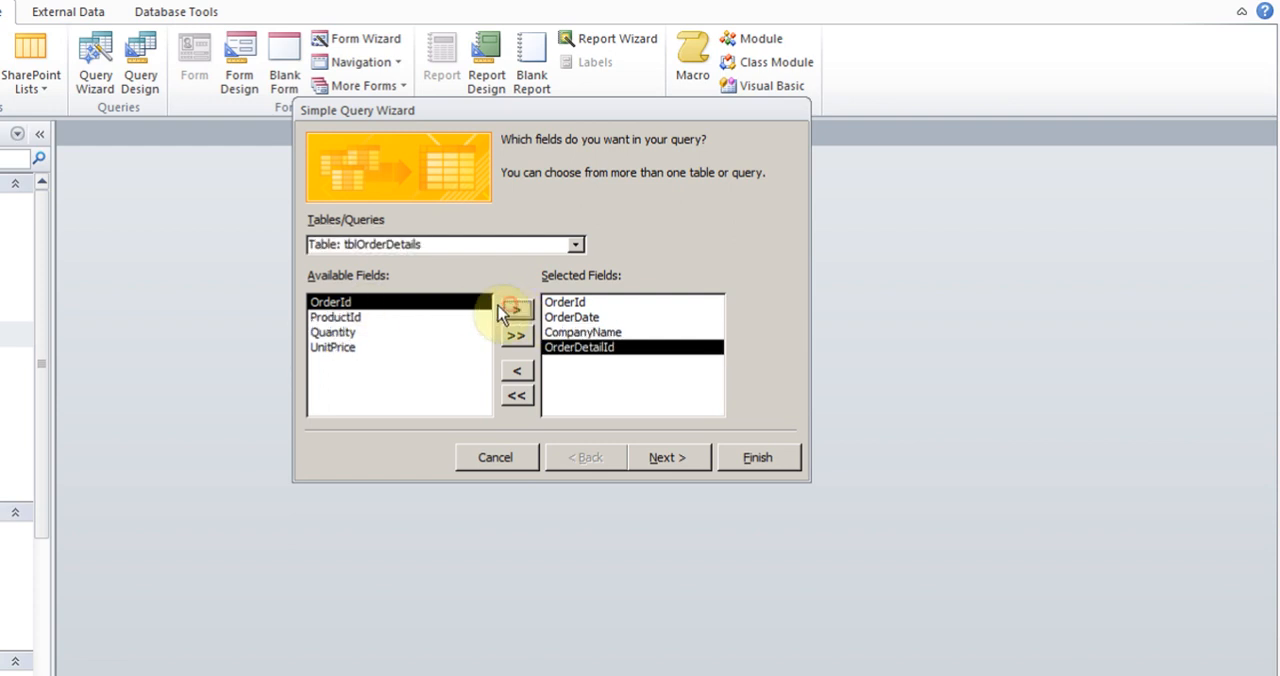
left_click(342, 320)
left_click(516, 311)
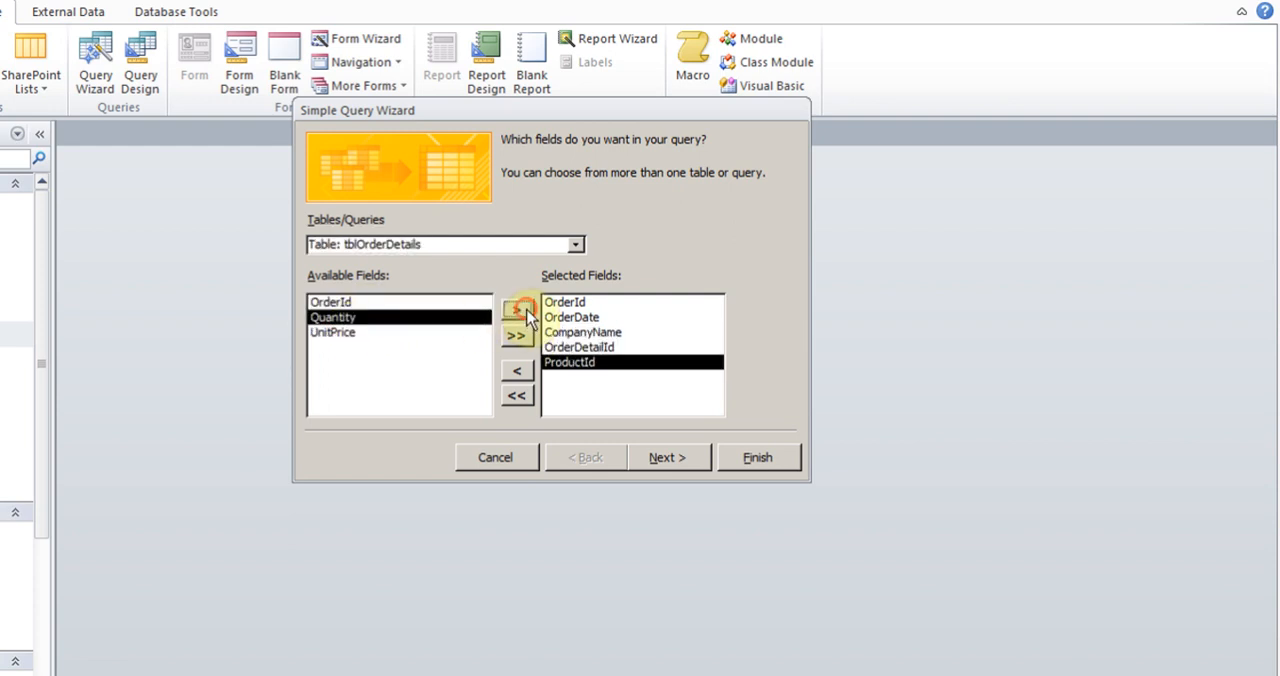
left_click(516, 311)
left_click(516, 311)
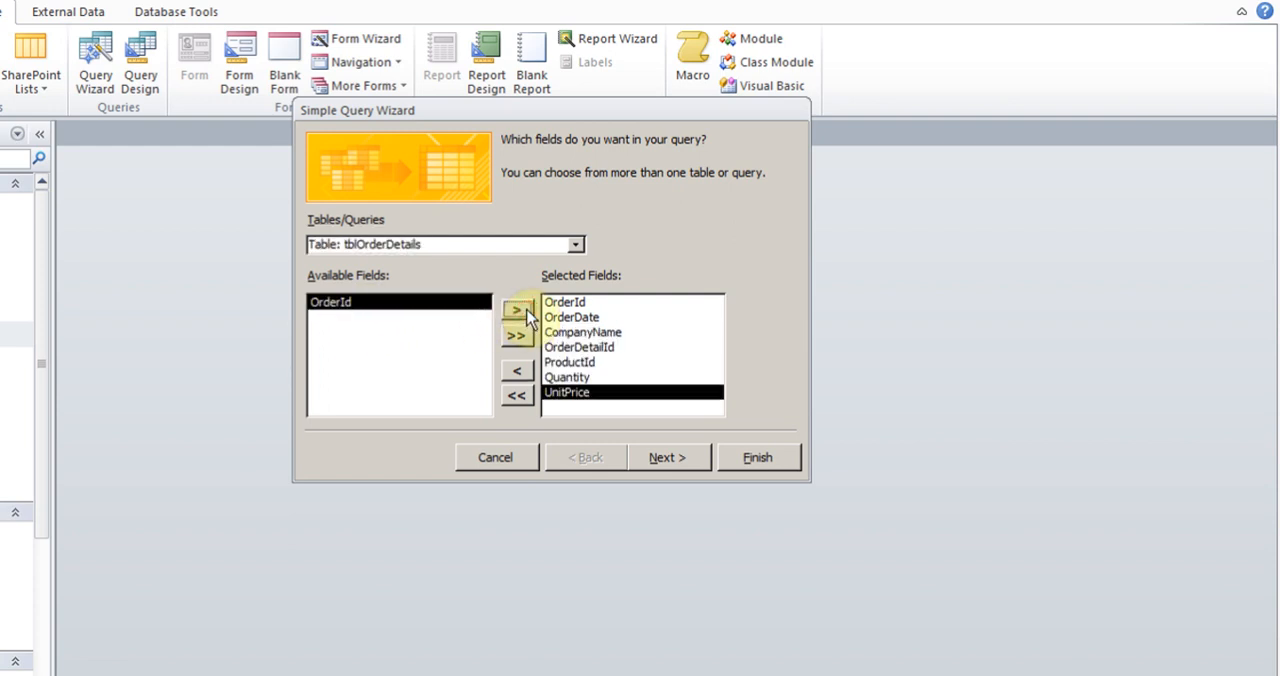
Add the PaymentId, PaymentDate and PaymentAmount fields from tblPayments to the query, in that order
left_click(577, 245)
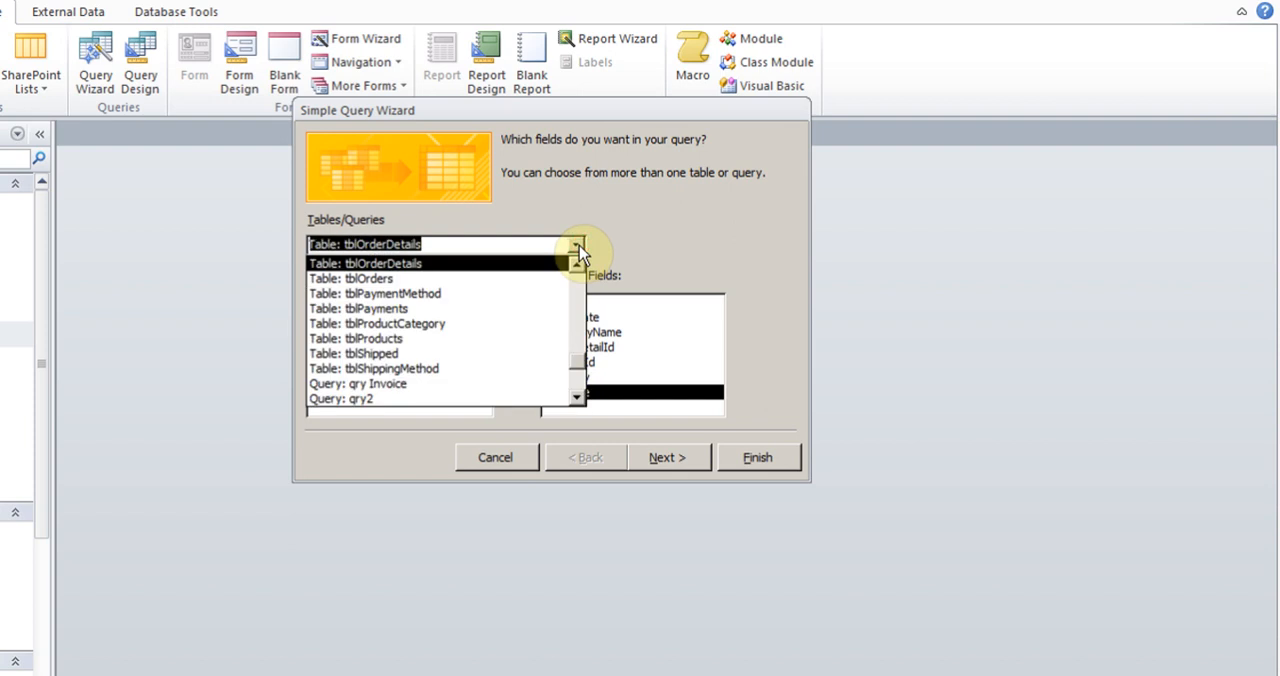
left_click(438, 309)
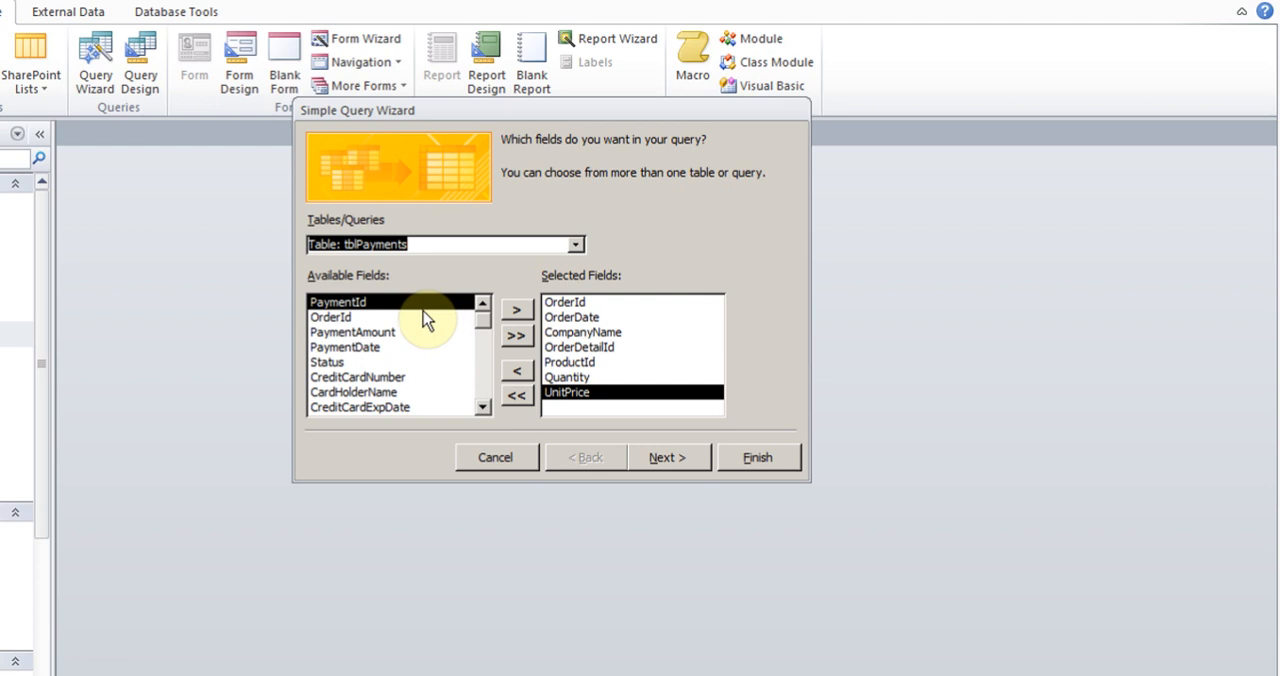
left_click(516, 311)
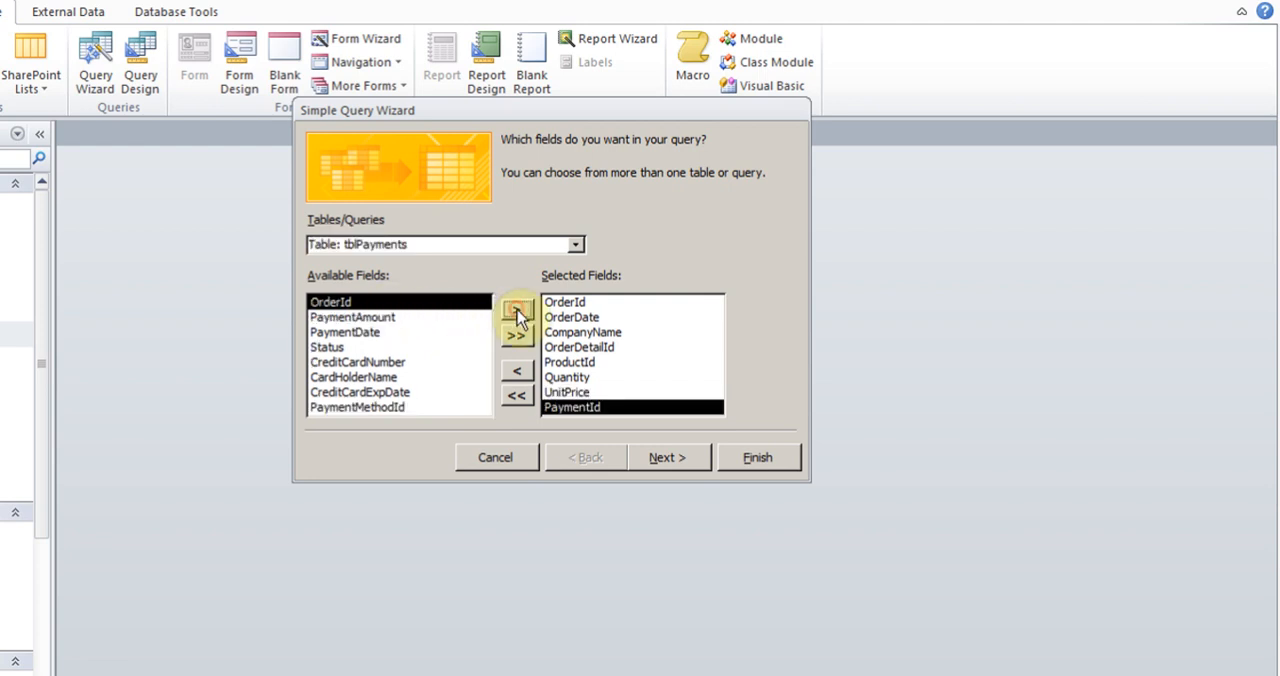
left_click(374, 333)
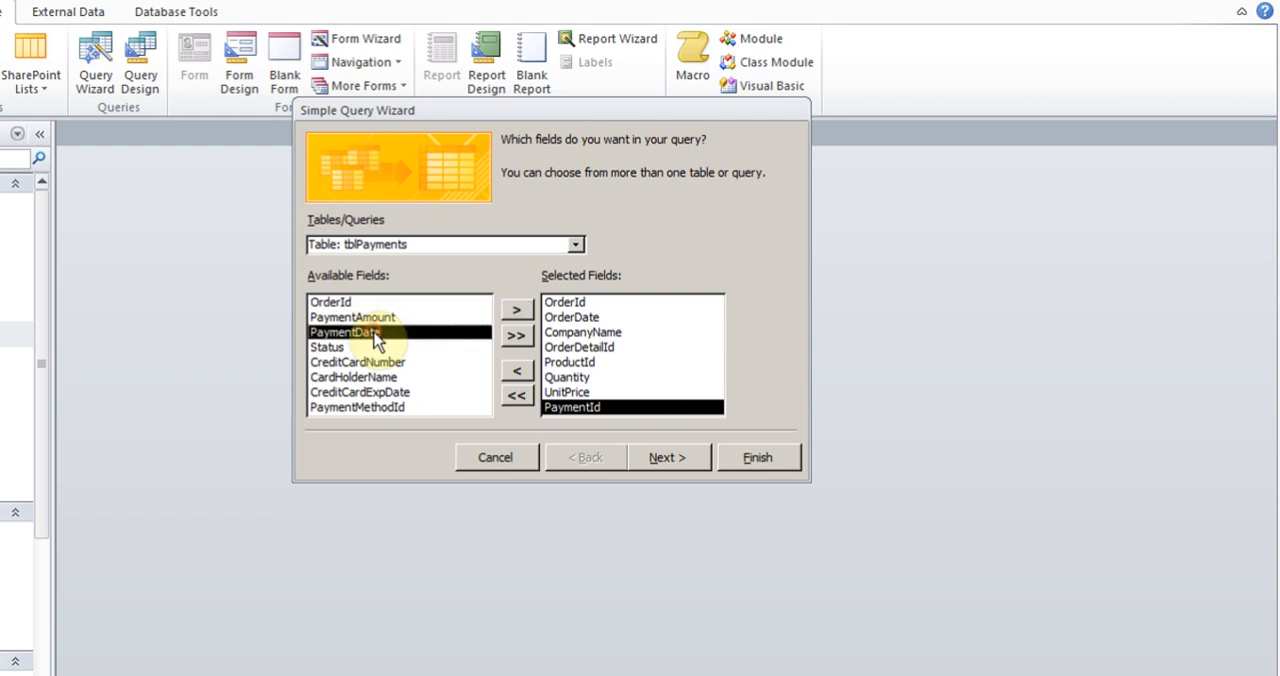
left_click(518, 318)
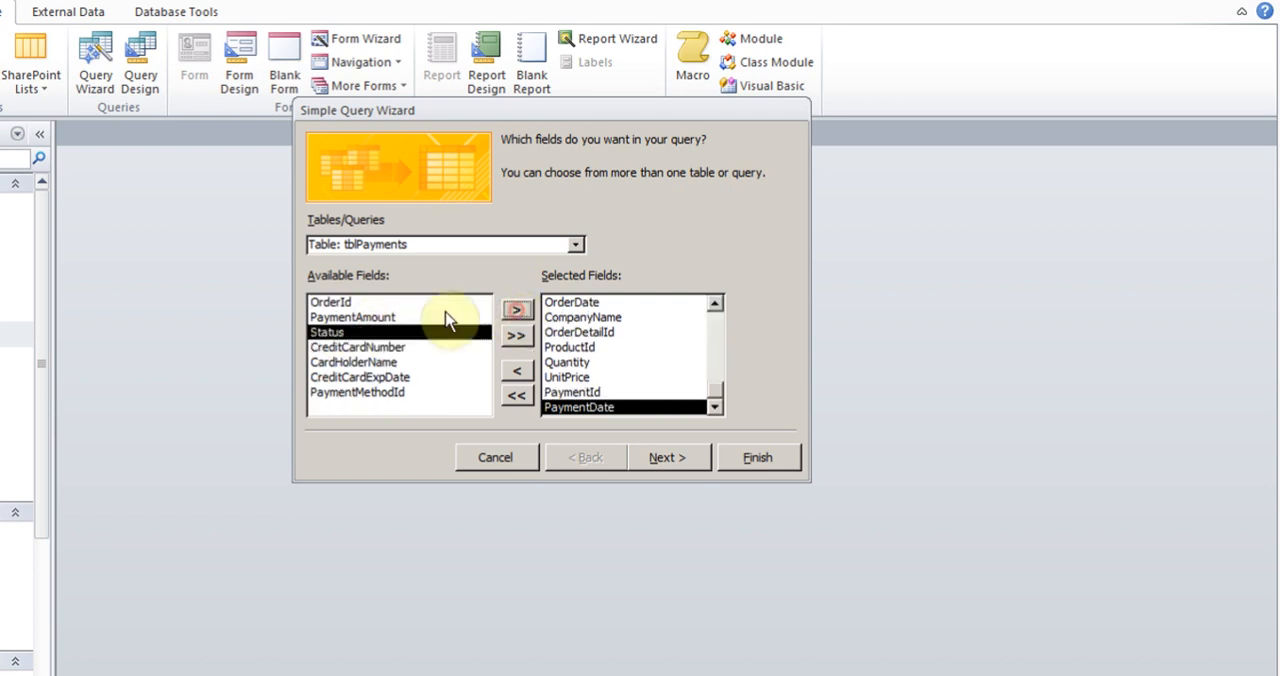
left_click(400, 317)
left_click(517, 316)
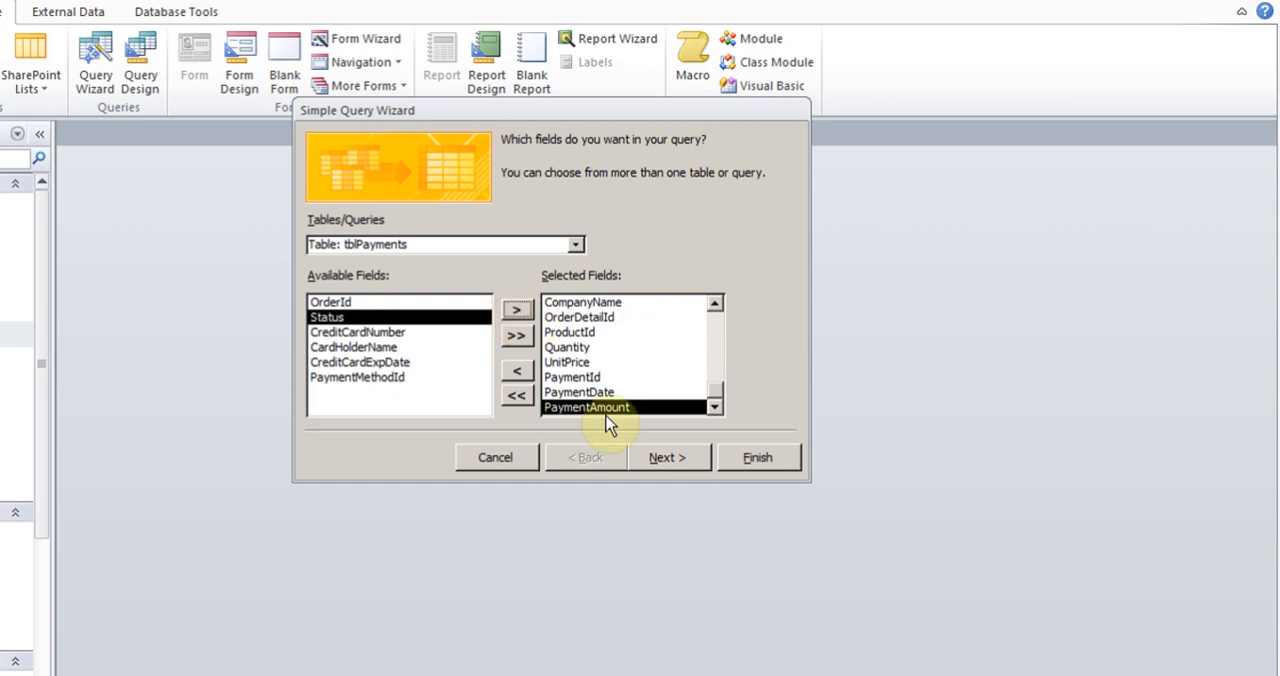
Keep the query as a detail query, title it qryPaymentBalance and finish the wizard with the query open for design changes
left_click(666, 462)
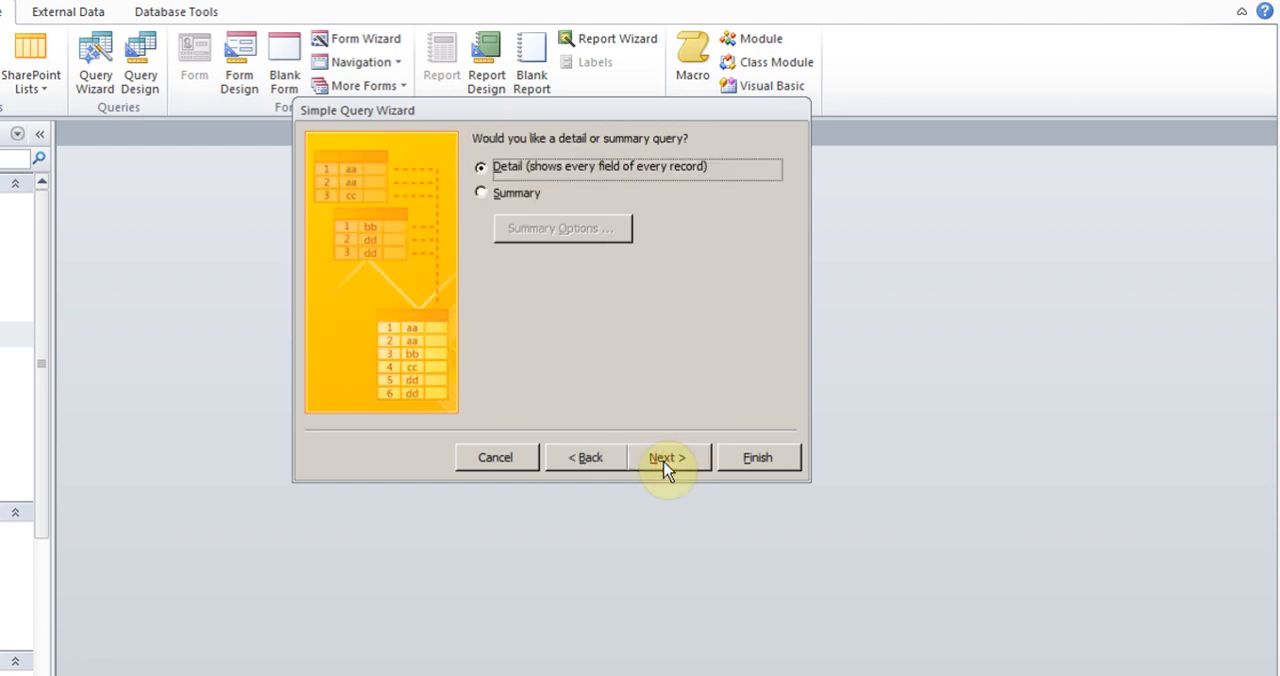
left_click(666, 462)
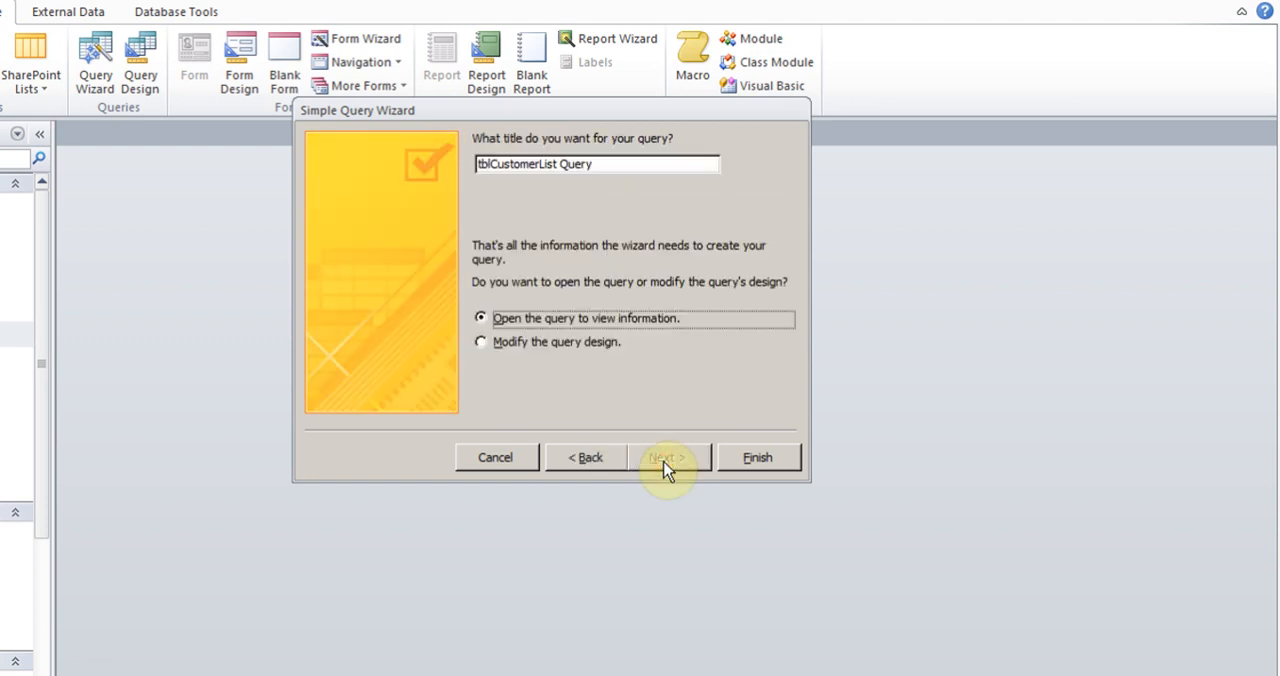
left_click(601, 163)
left_click_drag(601, 163, 468, 165)
key("BackSpace")
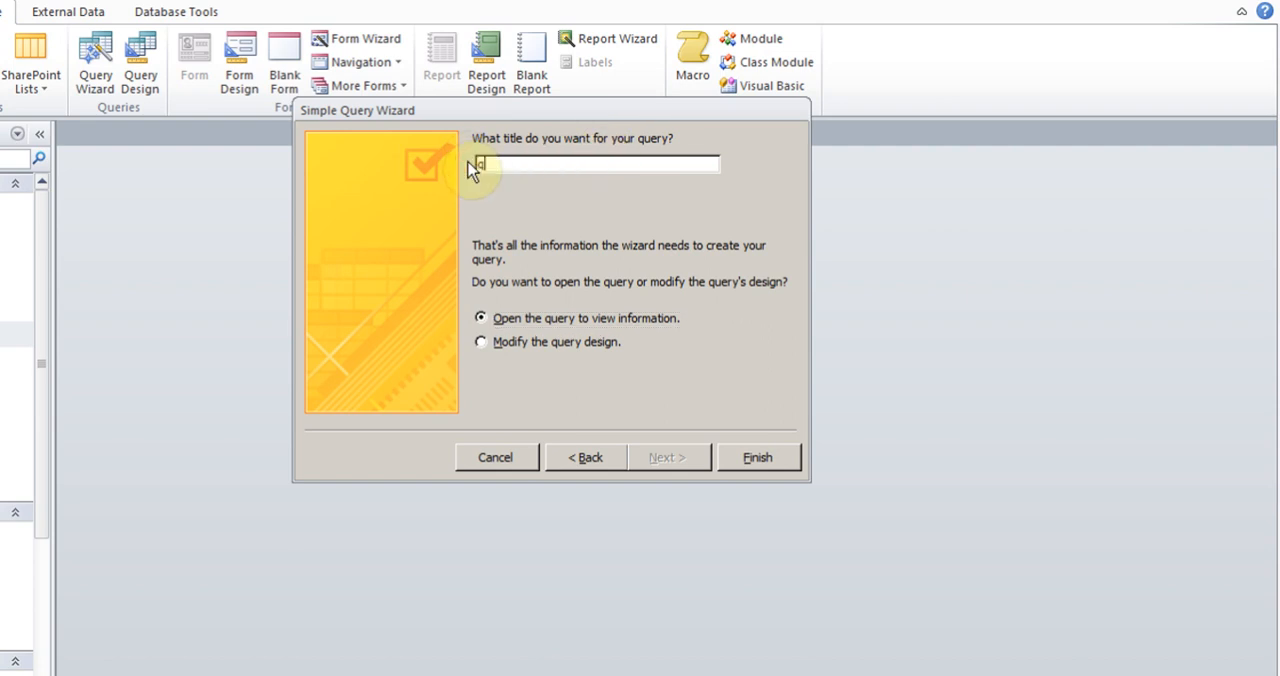
type("qryPaymentBalance")
left_click(481, 343)
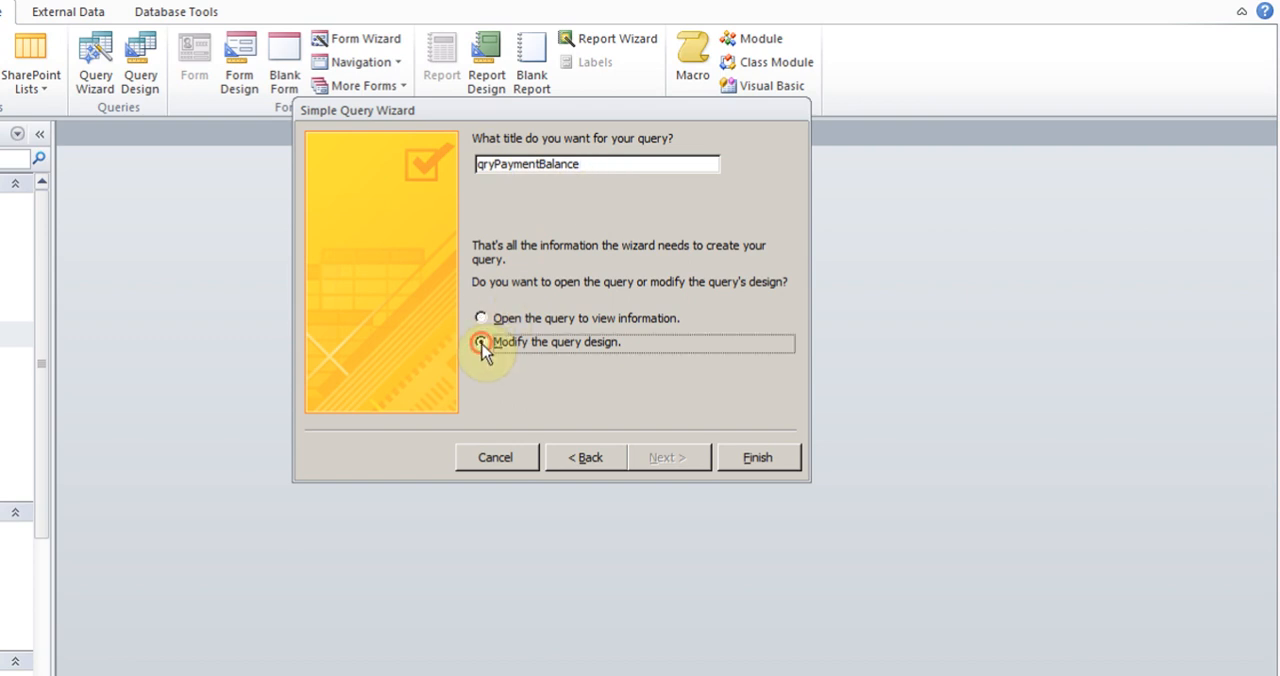
left_click(757, 462)
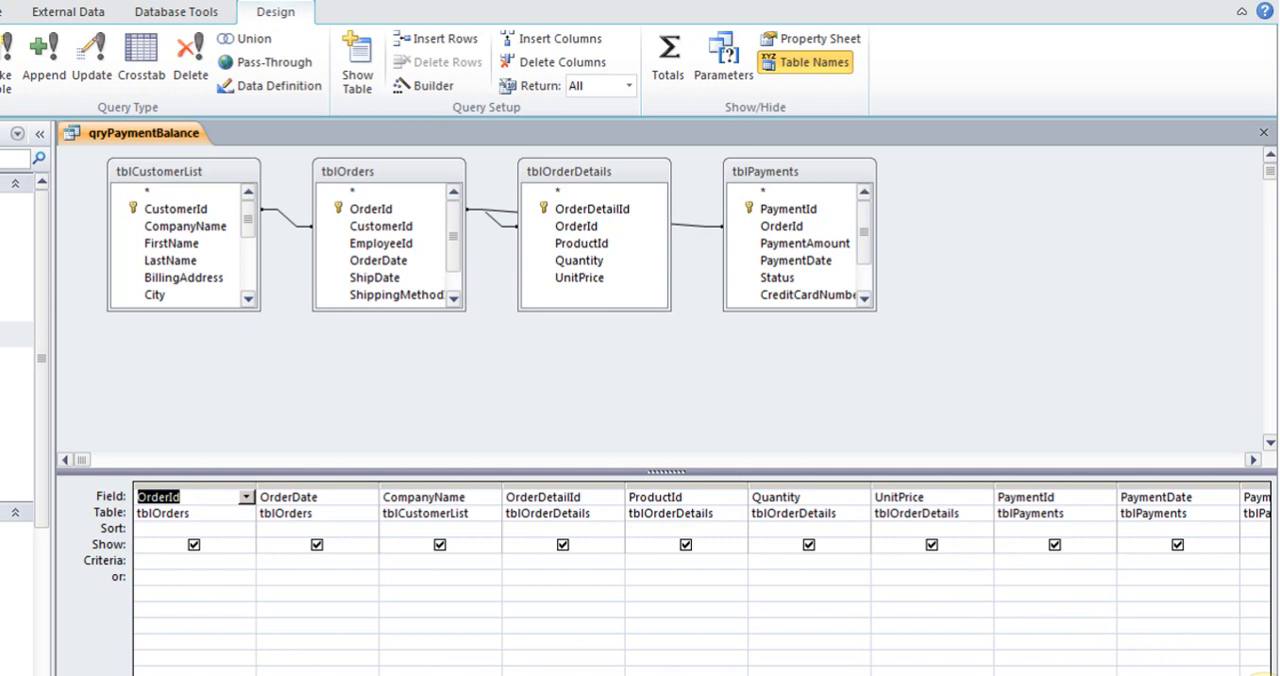
Insert a blank column before the PaymentId field in the query design grid
left_click(1262, 675)
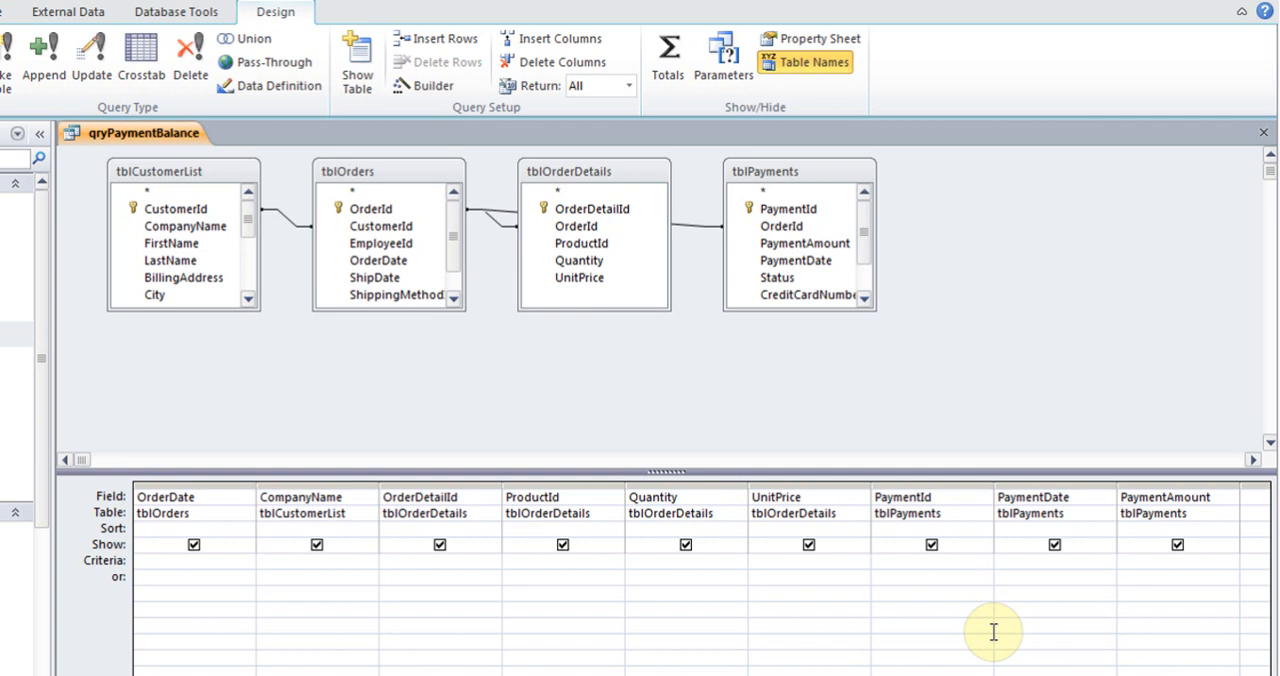
left_click(912, 498)
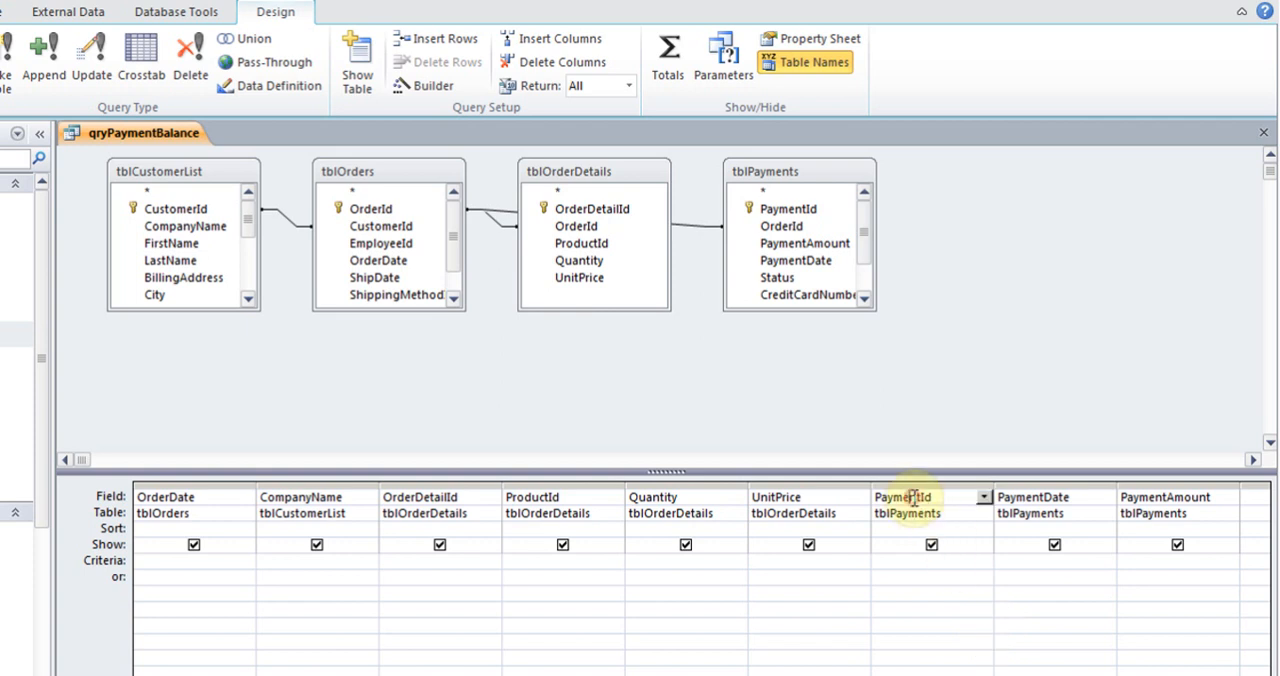
left_click(553, 40)
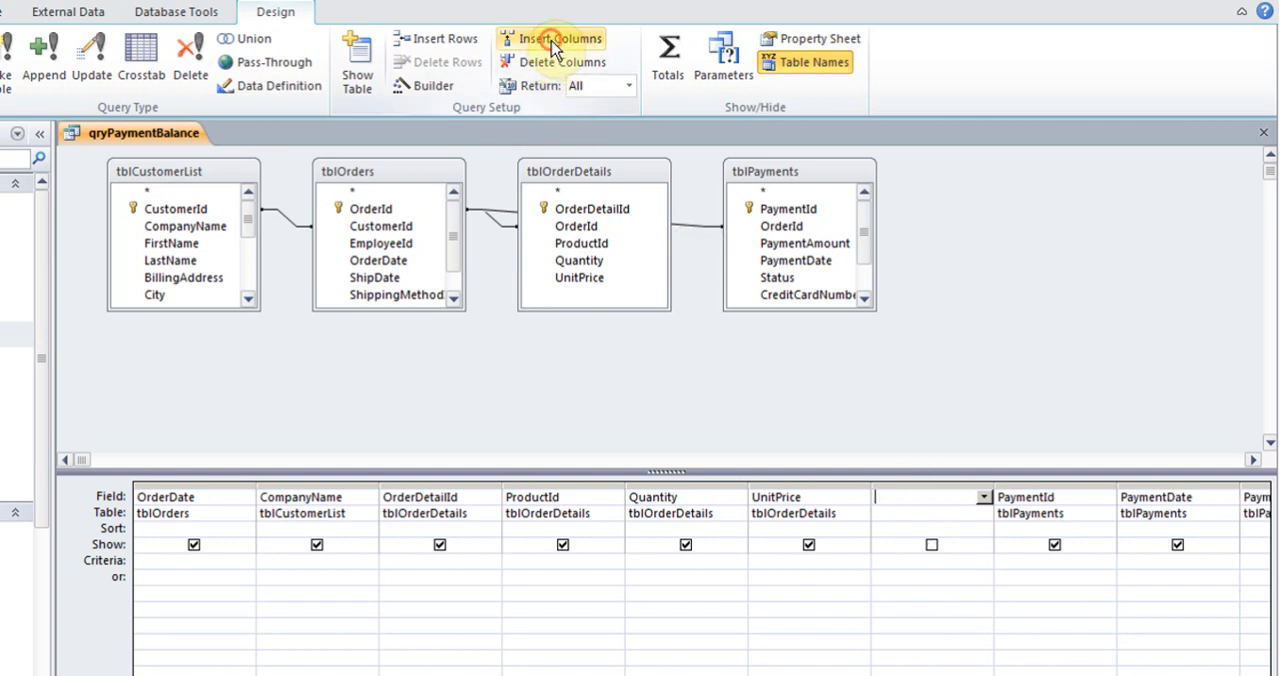
Start building an expression in the blank column and name the calculated field SubTotal
right_click(909, 499)
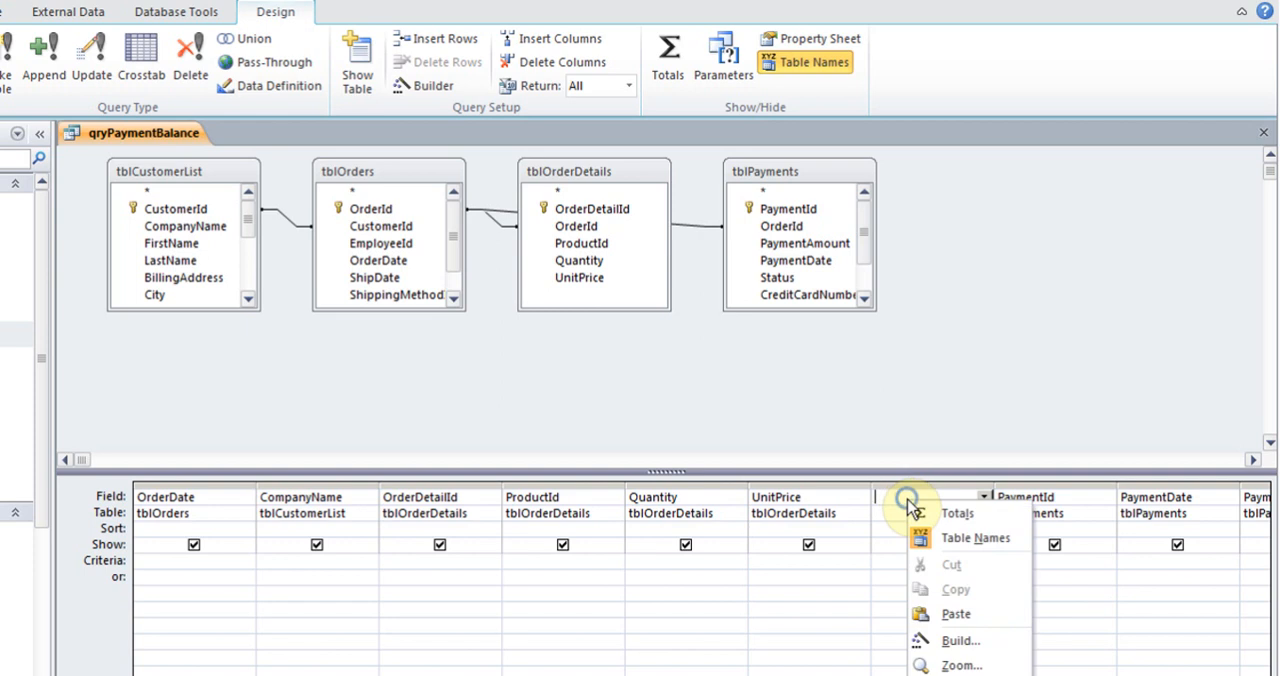
left_click(958, 641)
type("SubTotya")
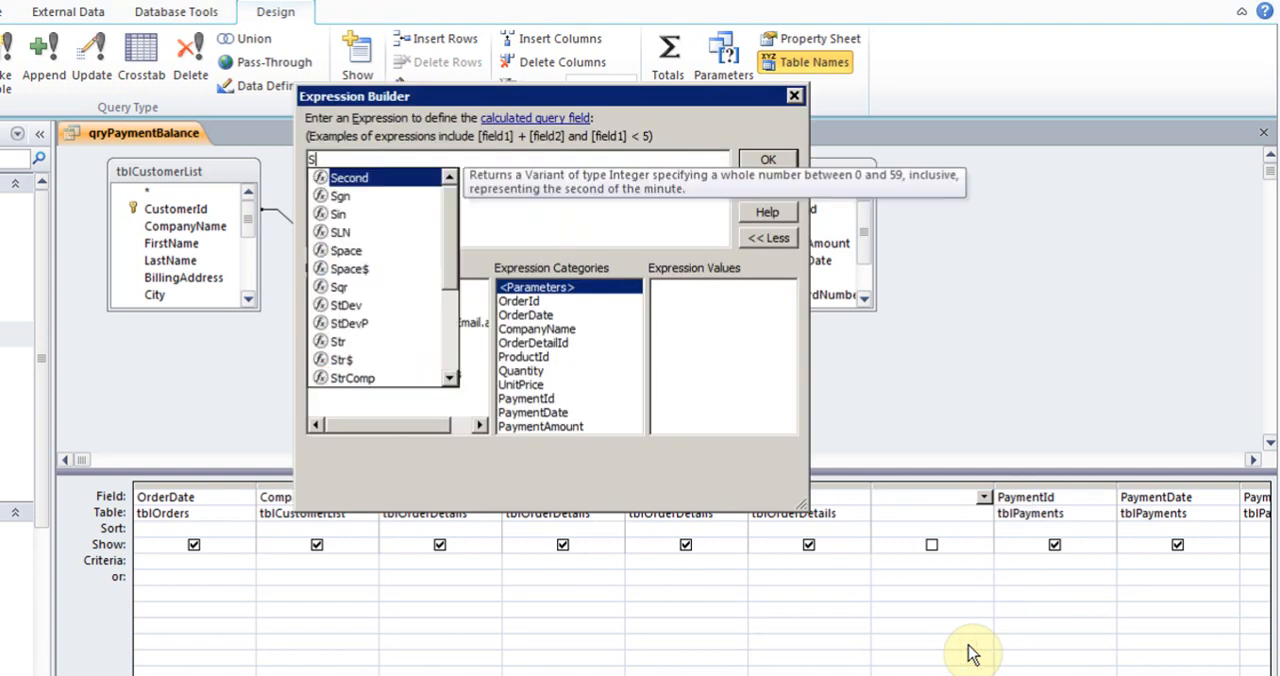
key("BackSpace")
key("BackSpace")
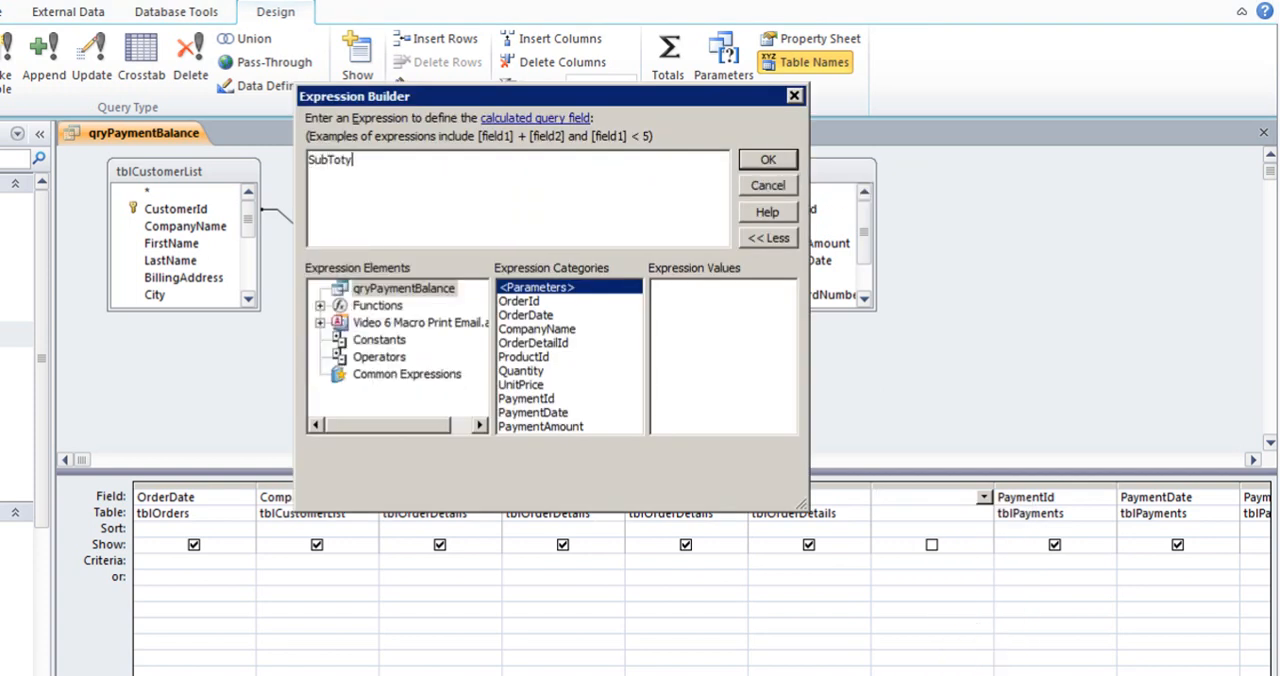
type("al:Qua")
Define the SubTotal expression as [Quantity]*[UnitPrice] and accept it into the query
key("BackSpace")
key("BackSpace")
key("BackSpace")
type("Q")
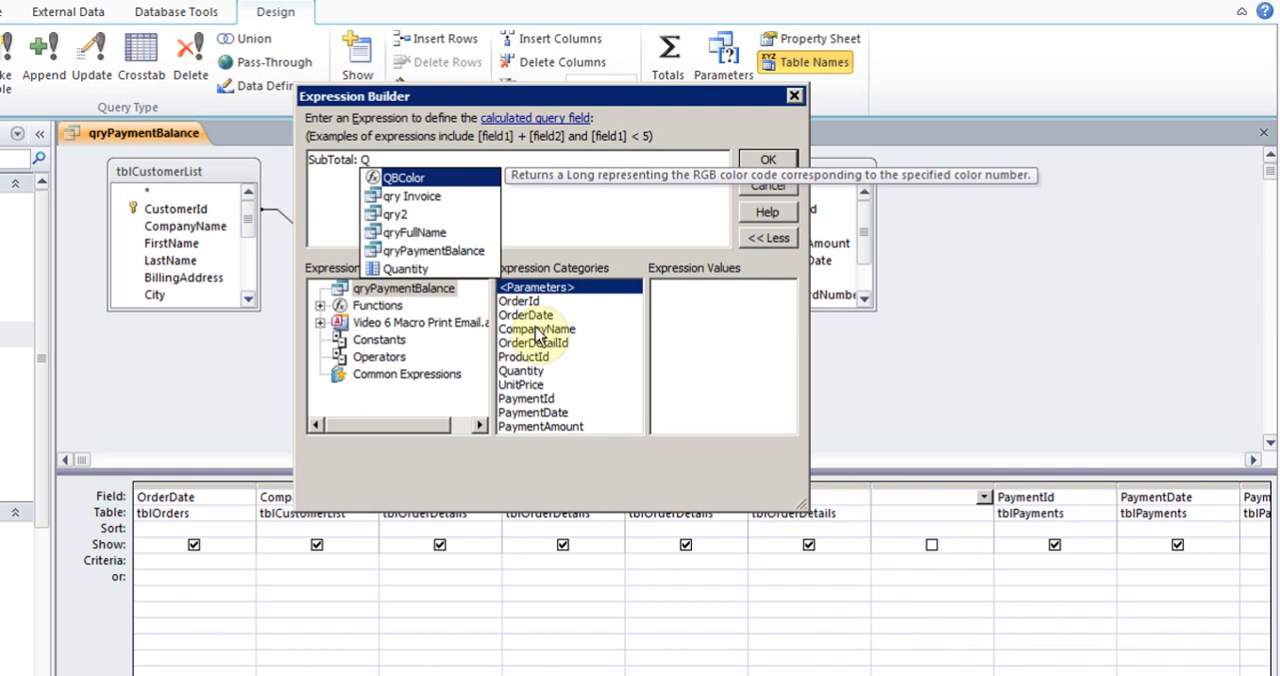
double_click(417, 270)
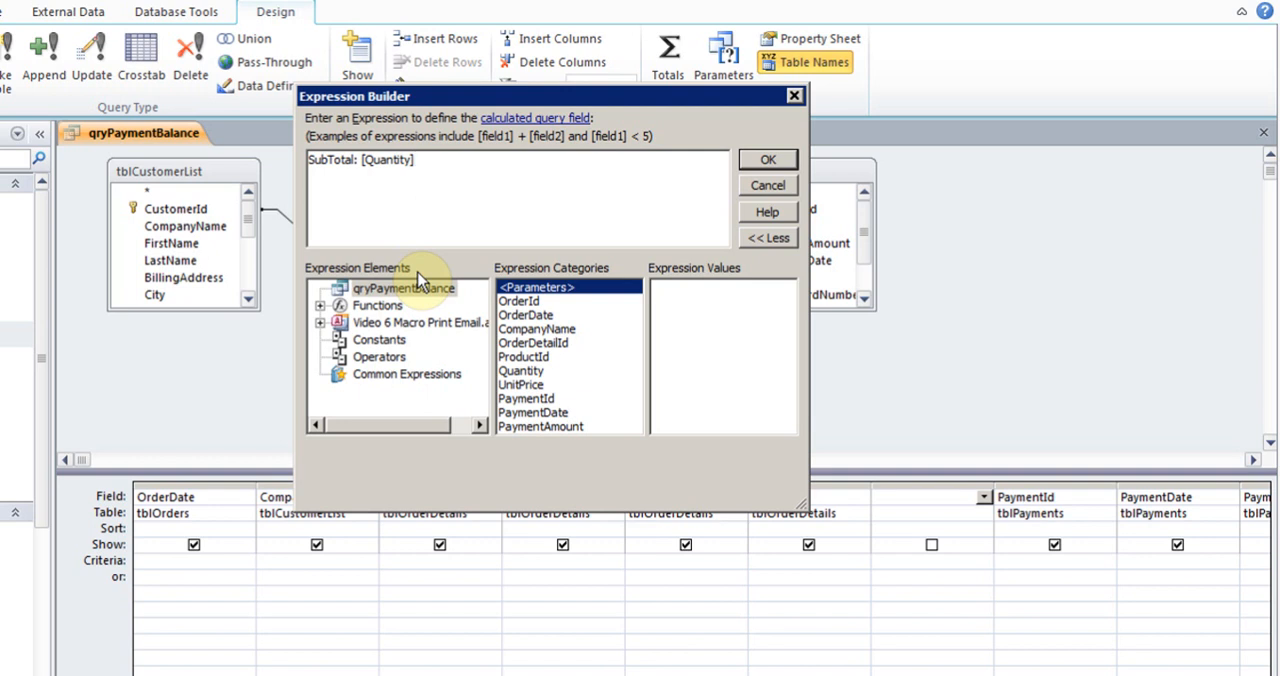
type("*Un")
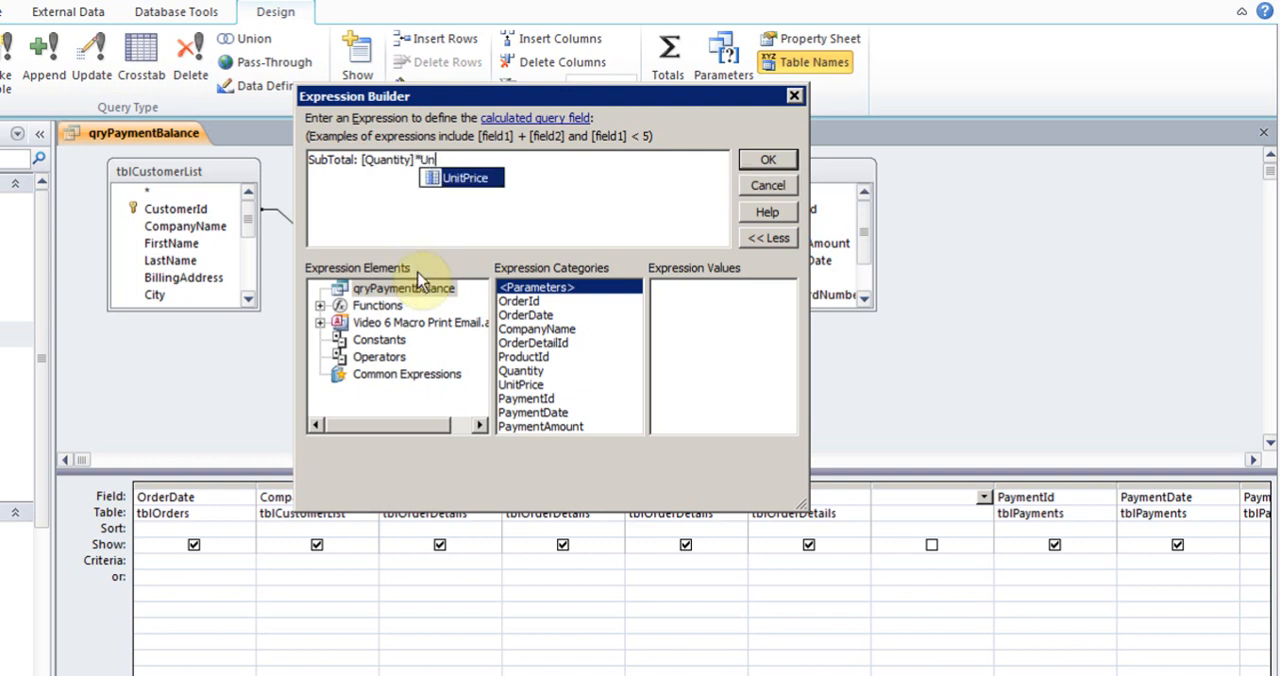
double_click(465, 179)
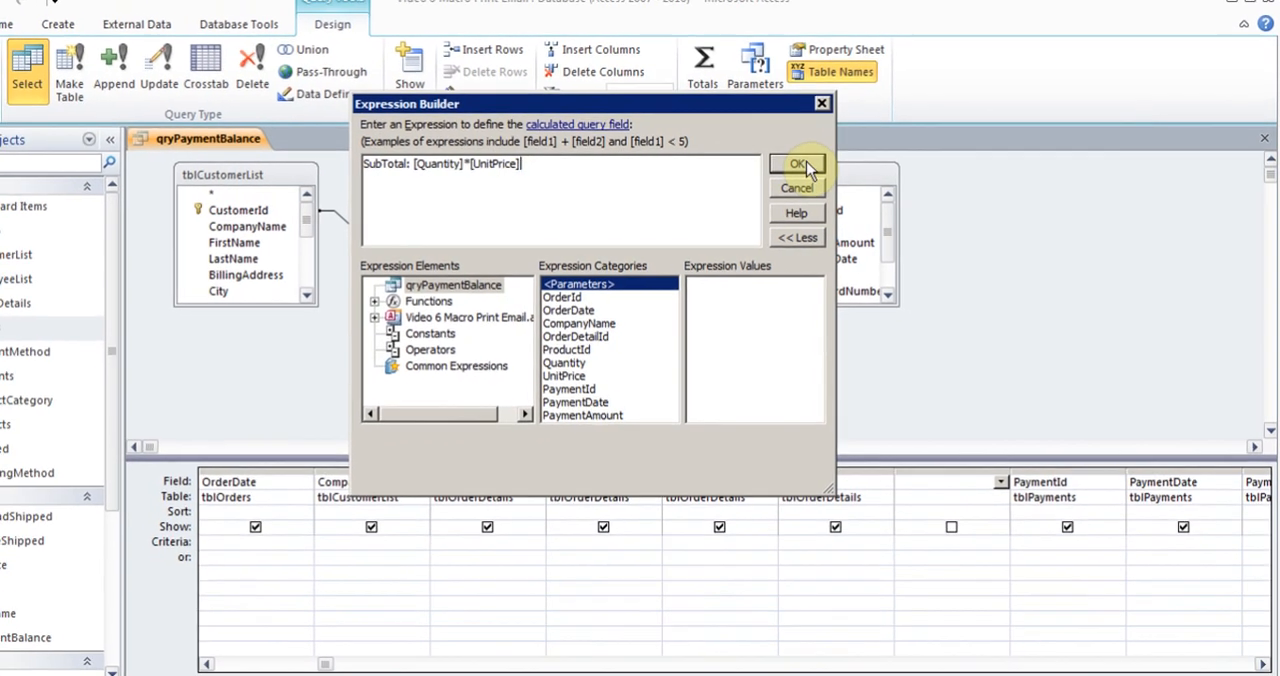
left_click(767, 160)
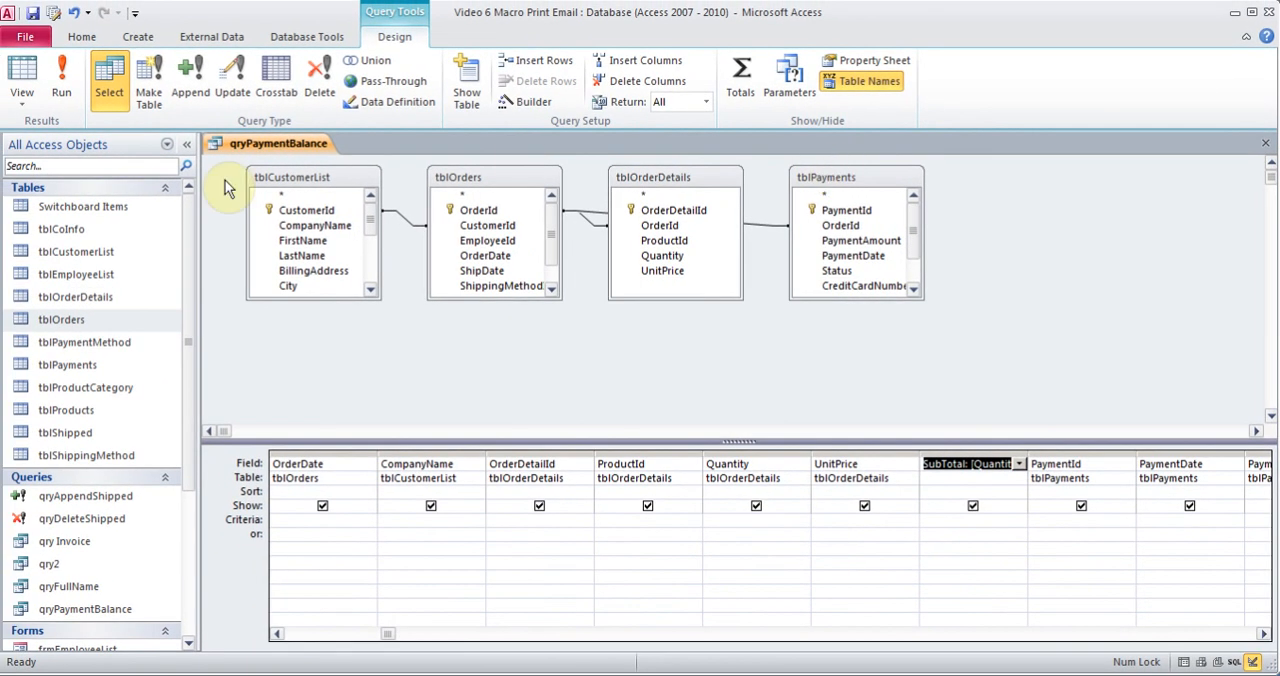
Run the query to review the calculated SubTotal column and return to the query design
left_click(58, 82)
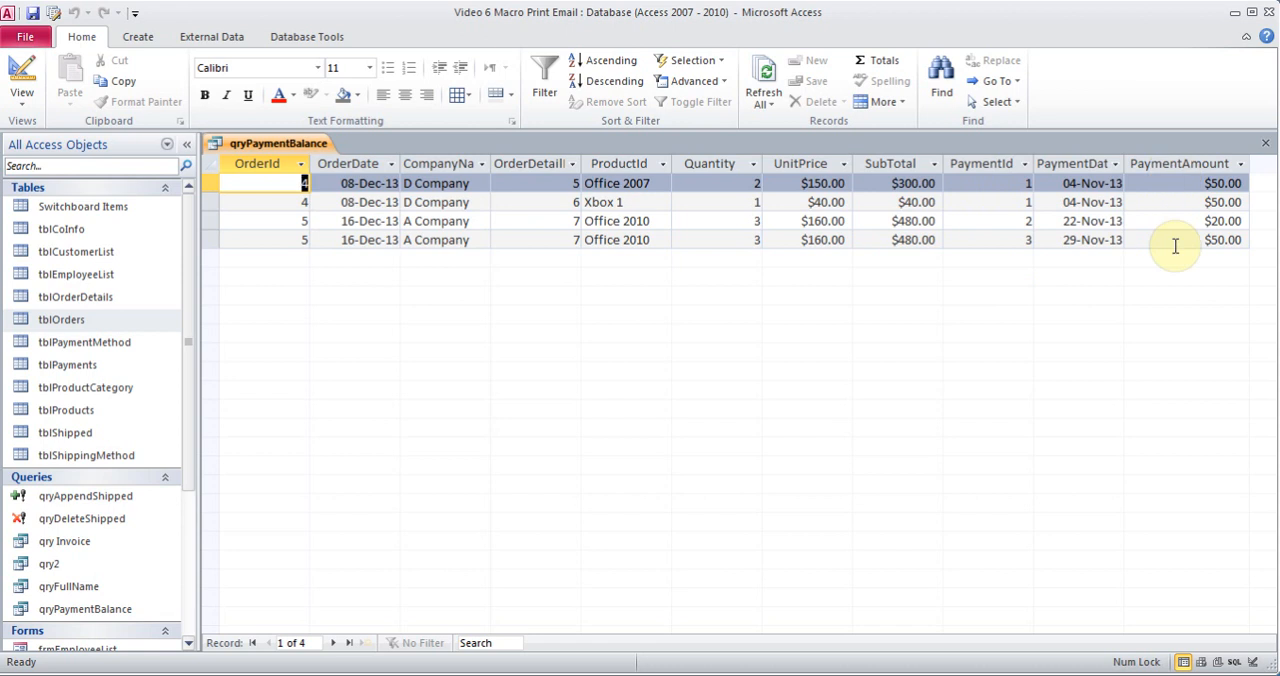
left_click(24, 103)
left_click(82, 312)
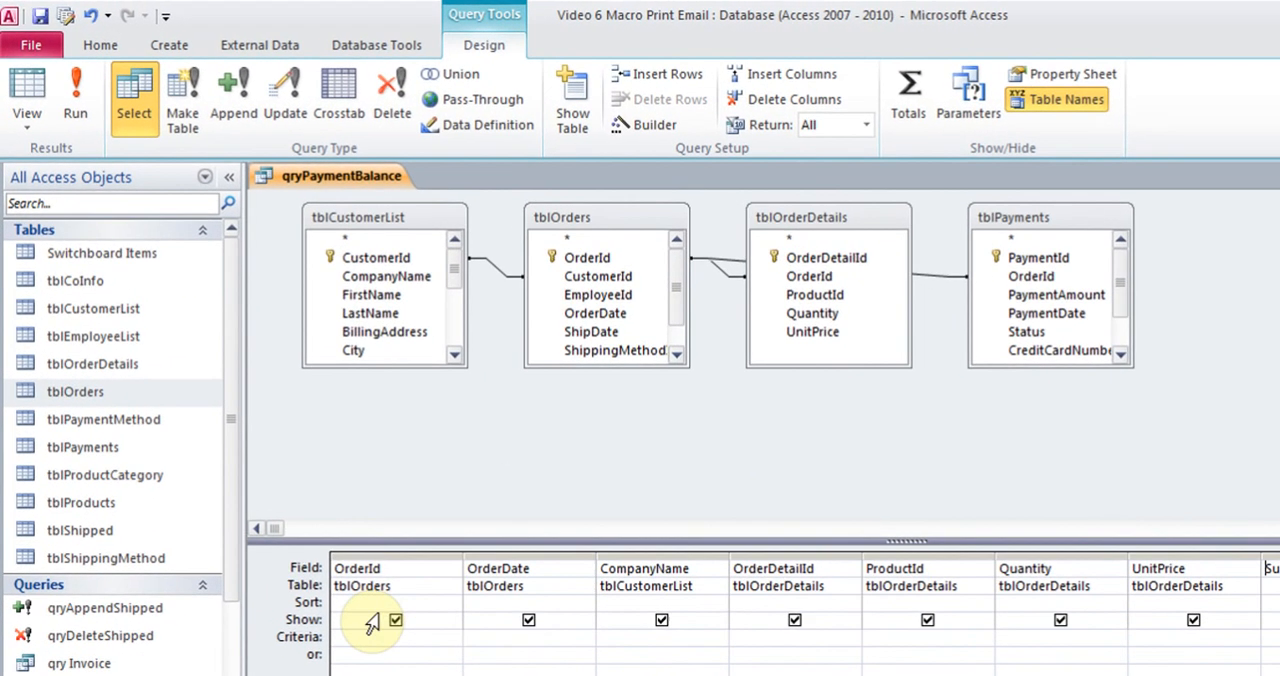
Set the OrderId criteria to the parameter prompt [What Order number]
left_click(336, 564)
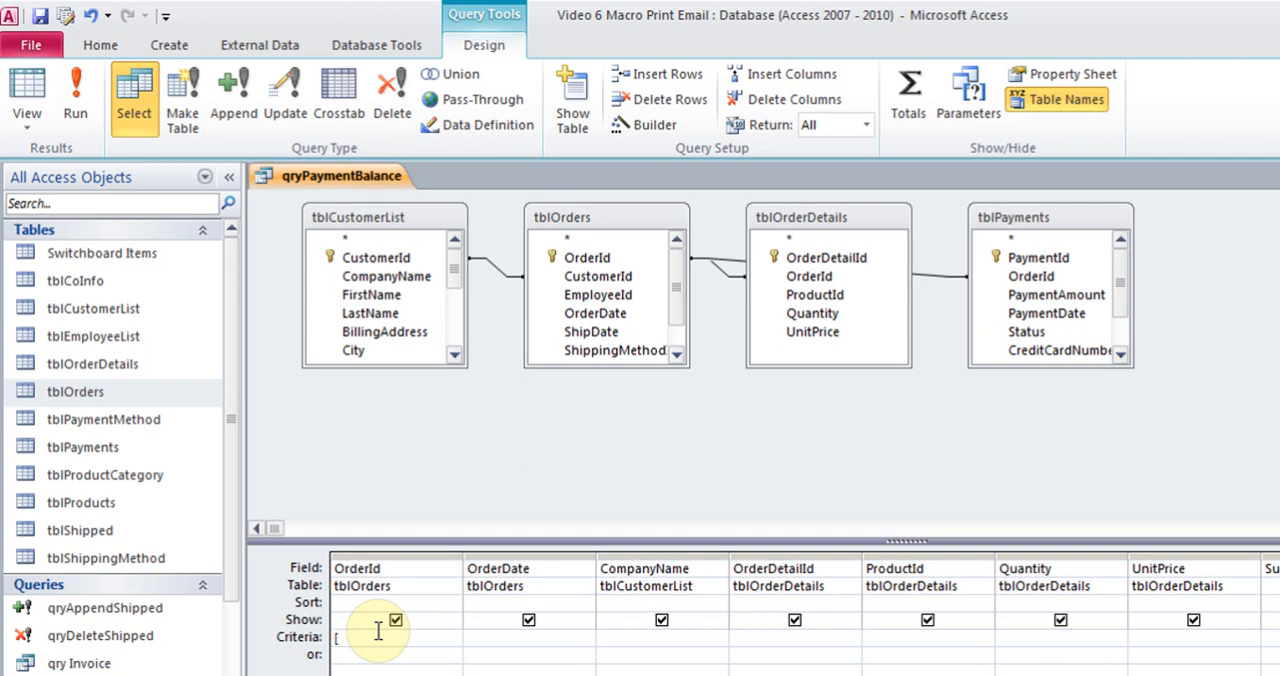
type("What Order number")
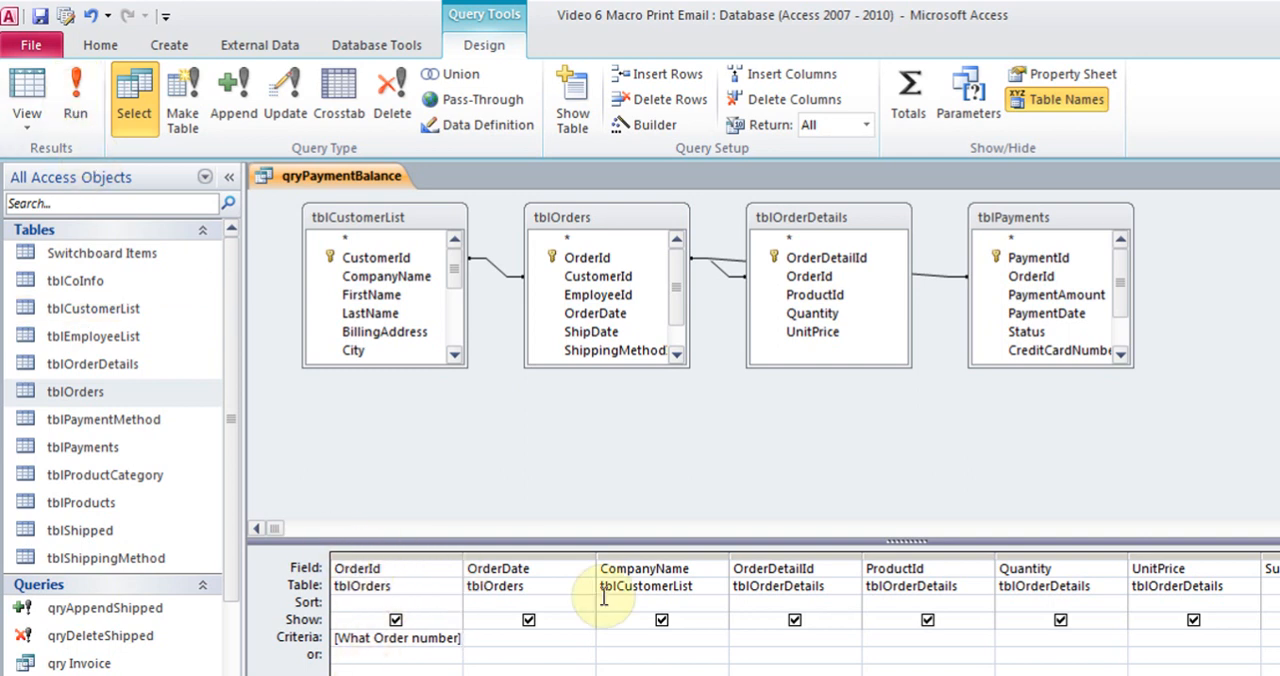
Test the parameter query with the order number of D Company's order and return to the query design
left_click(75, 105)
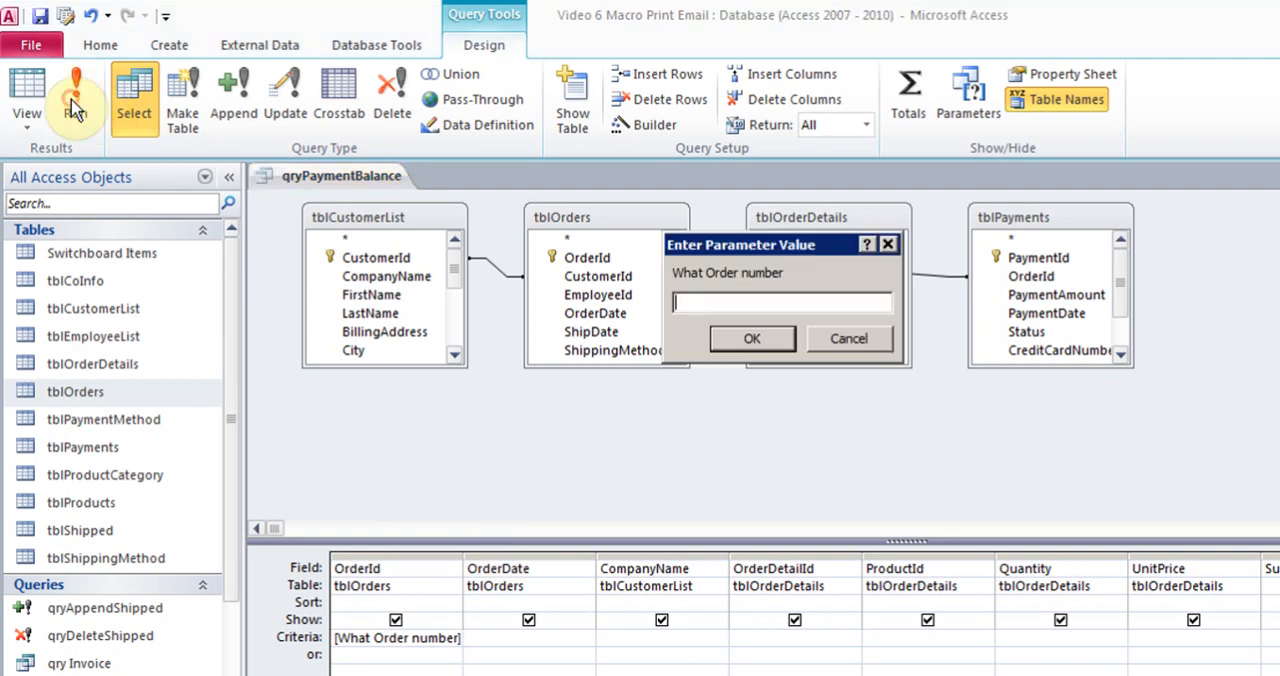
type("4")
key("Return")
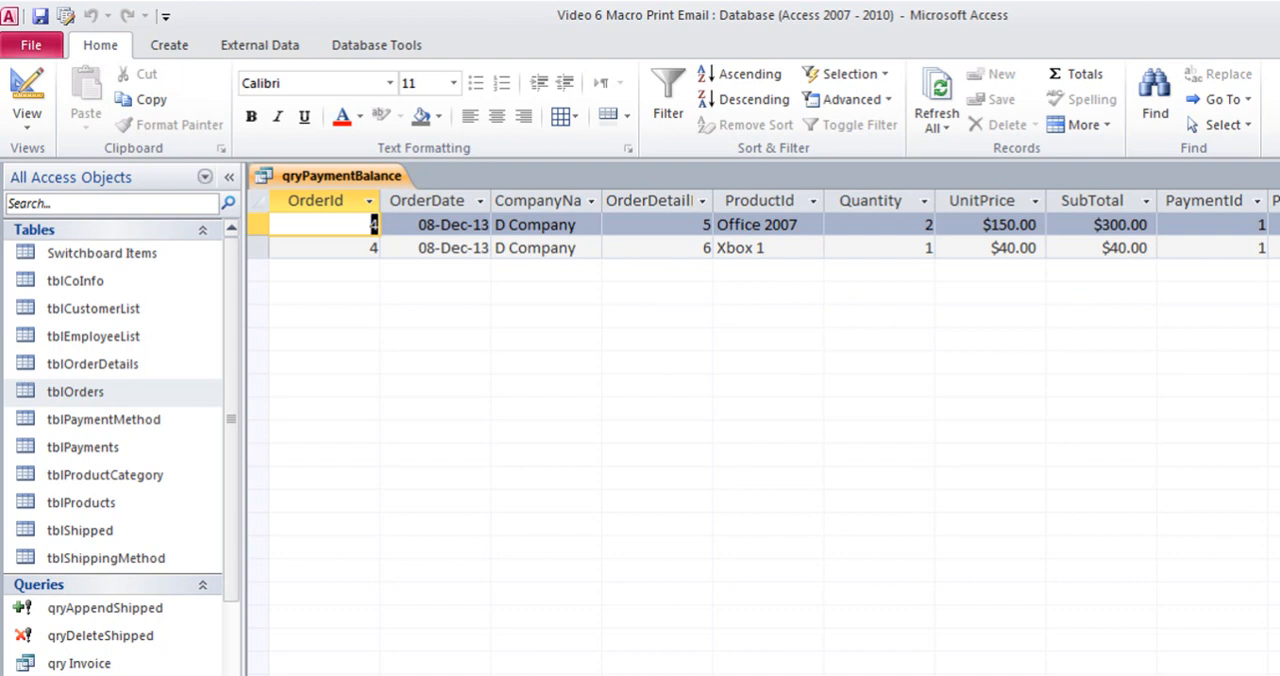
left_click(26, 126)
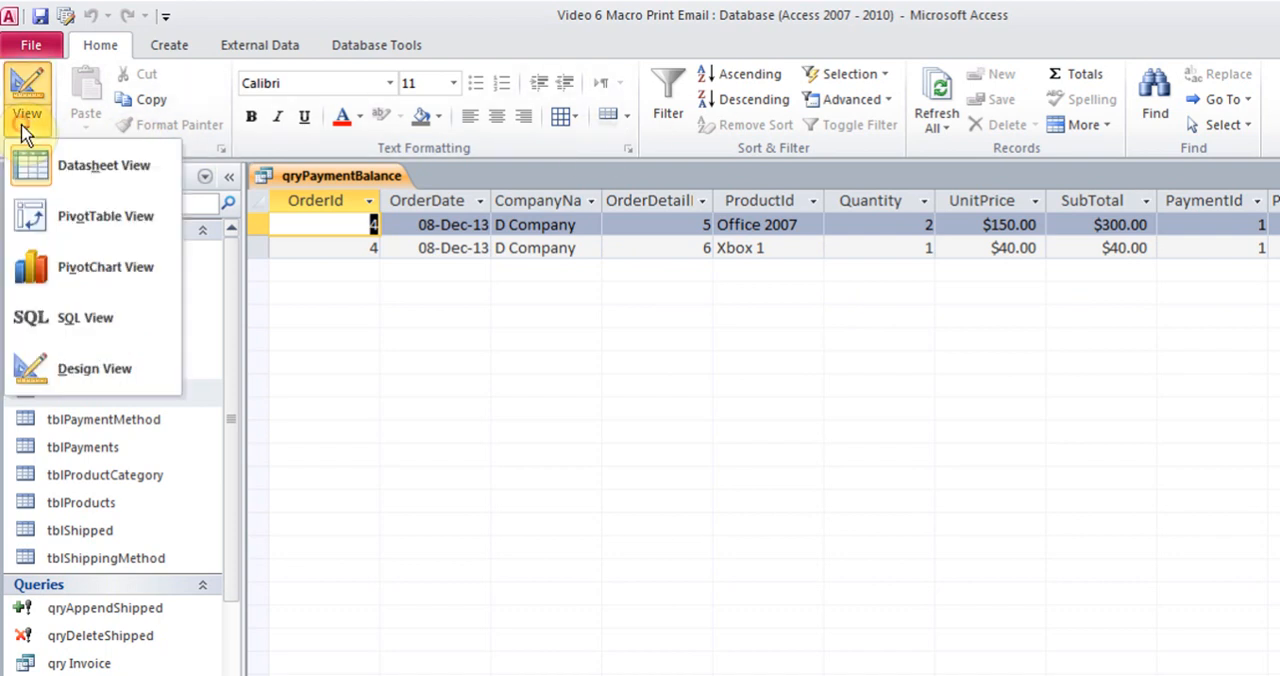
left_click(92, 368)
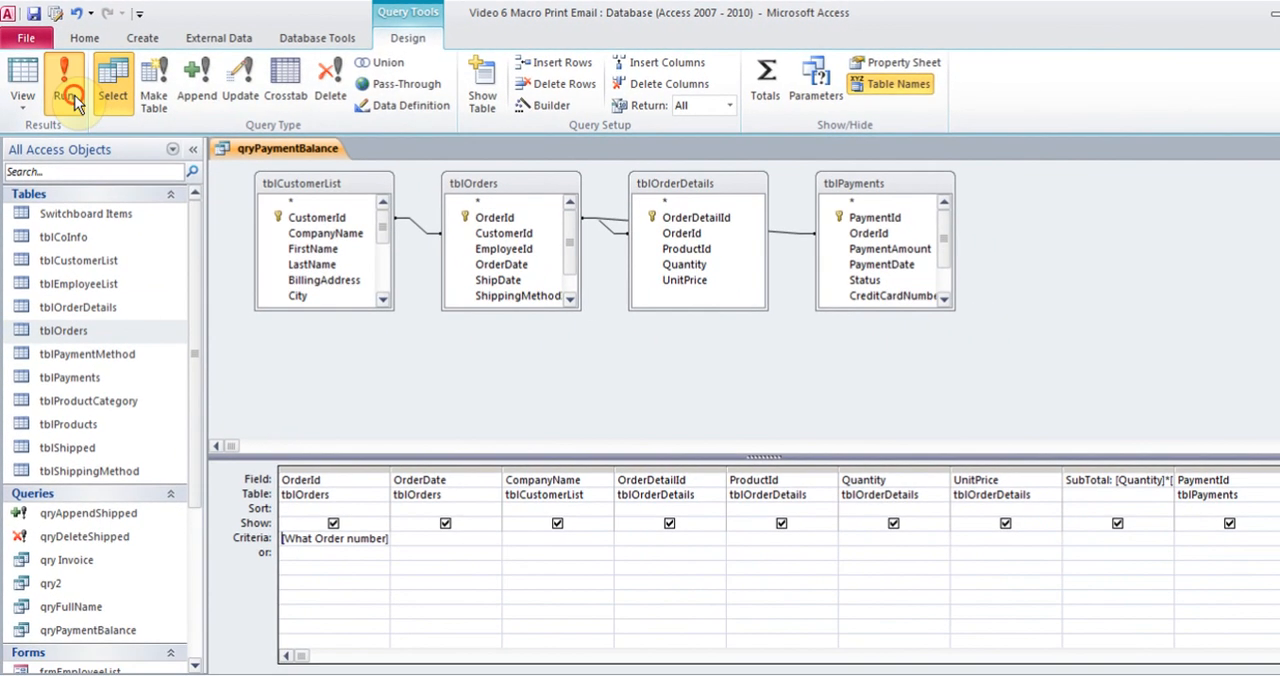
Run the query with the order number of A Company's order, and close it, saving the design changes
left_click(75, 100)
type("5")
key("Return")
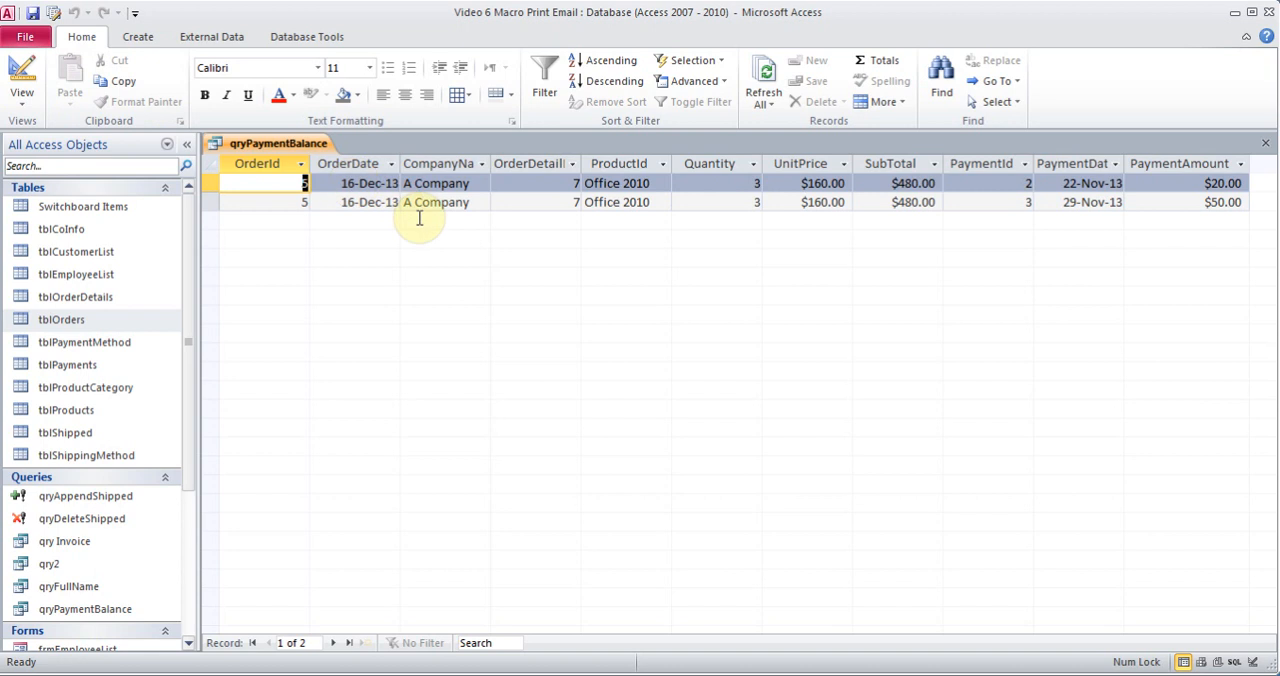
left_click(1265, 143)
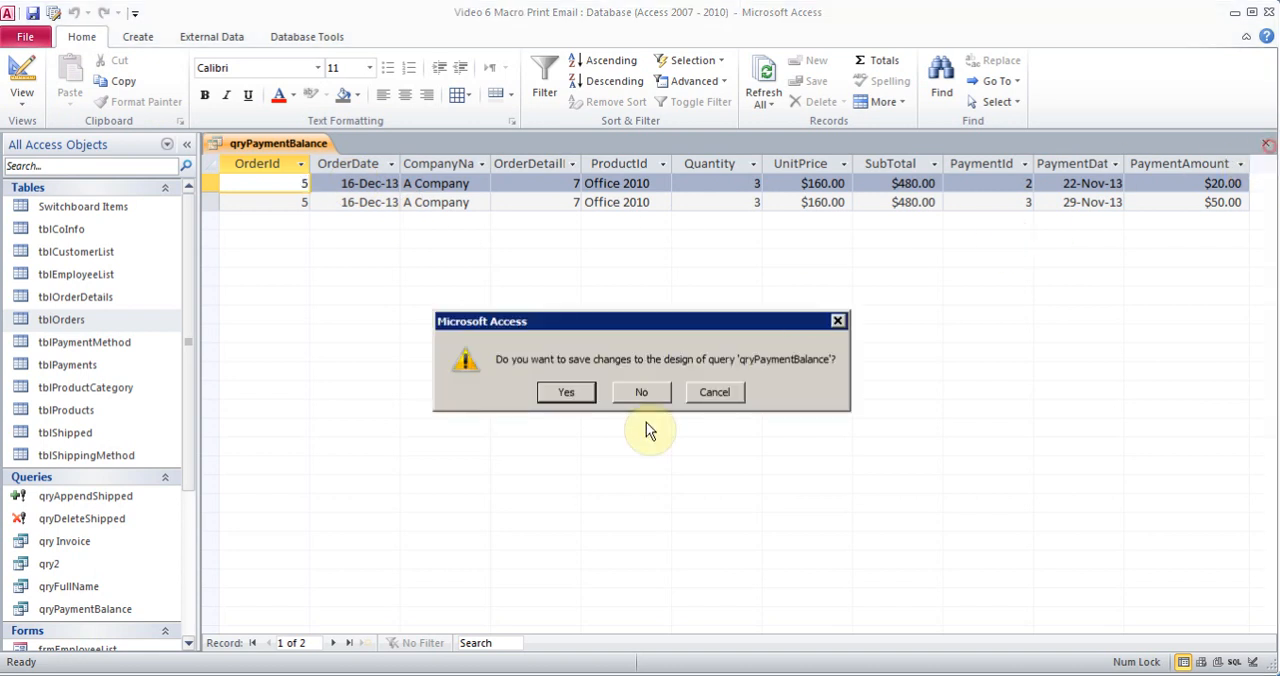
left_click(562, 392)
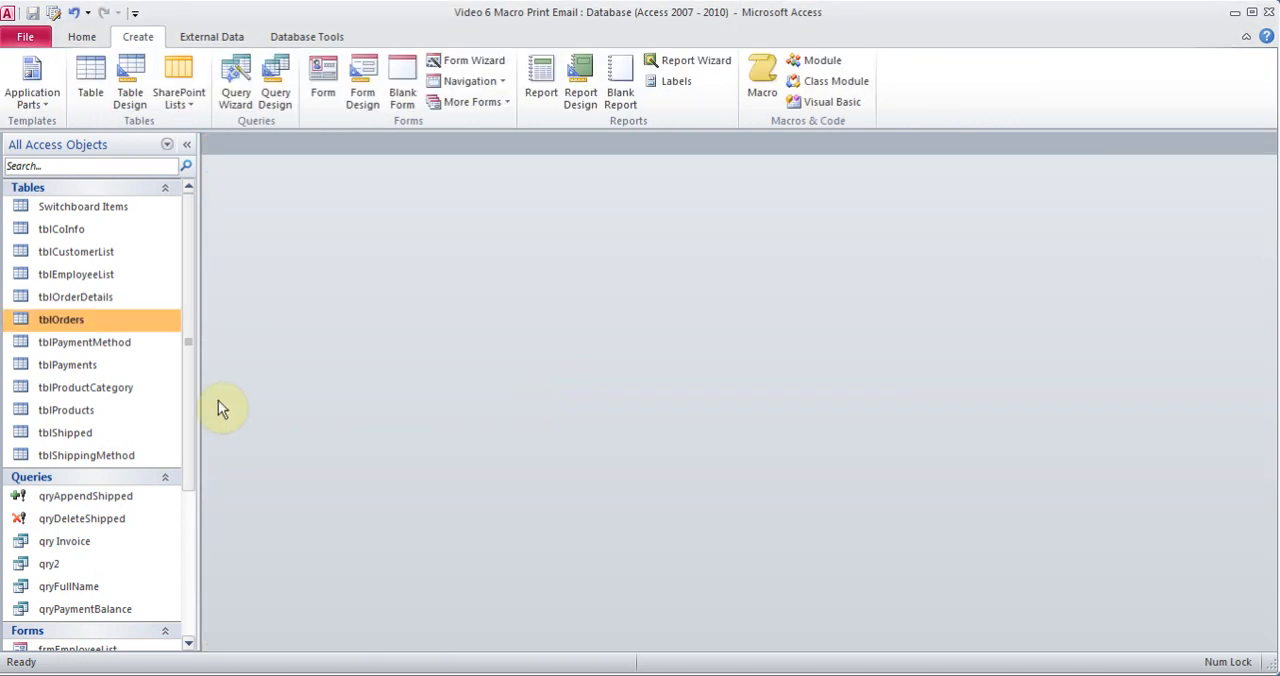
Start a Report Wizard report based on qryPaymentBalance and include all of its fields except PaymentId
left_click_drag(194, 400, 195, 474)
left_click(85, 490)
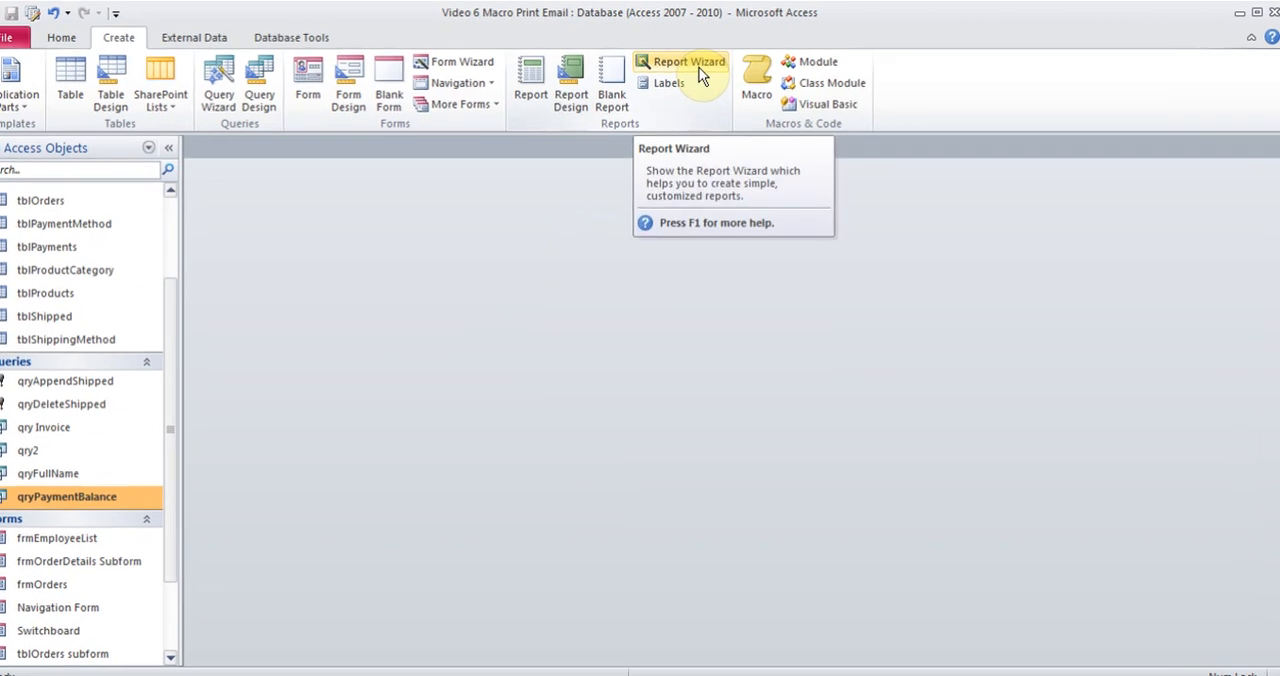
left_click(703, 66)
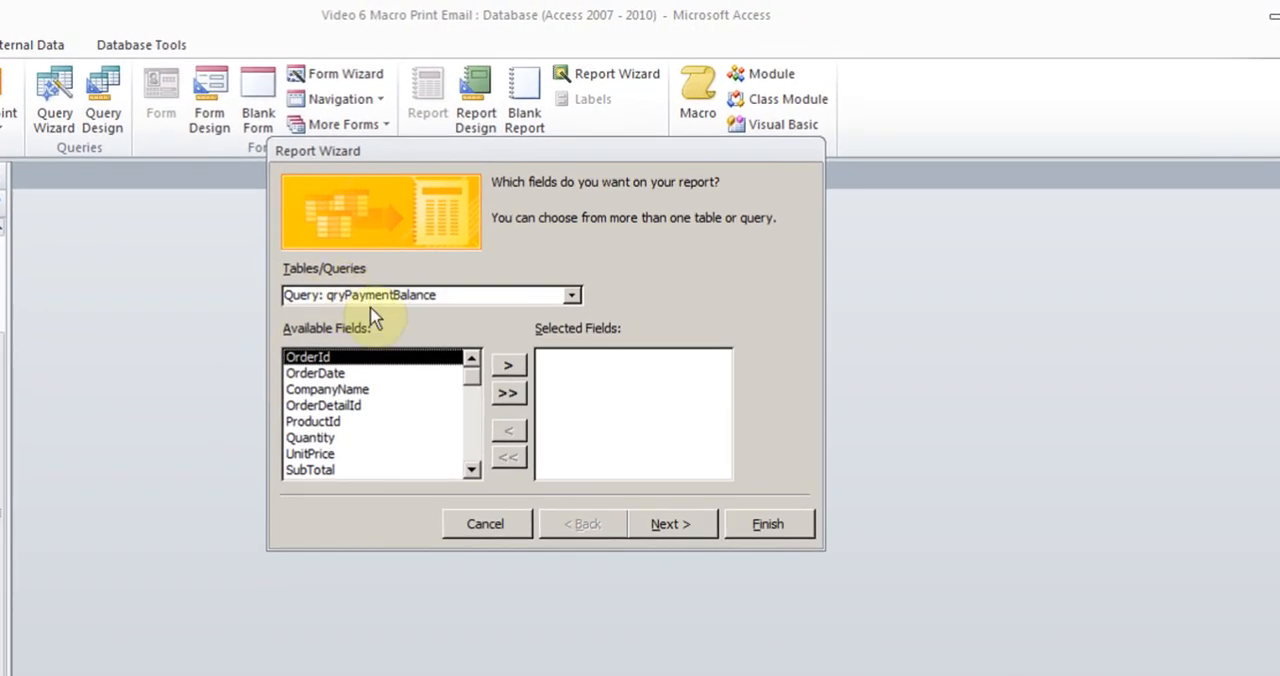
left_click(508, 397)
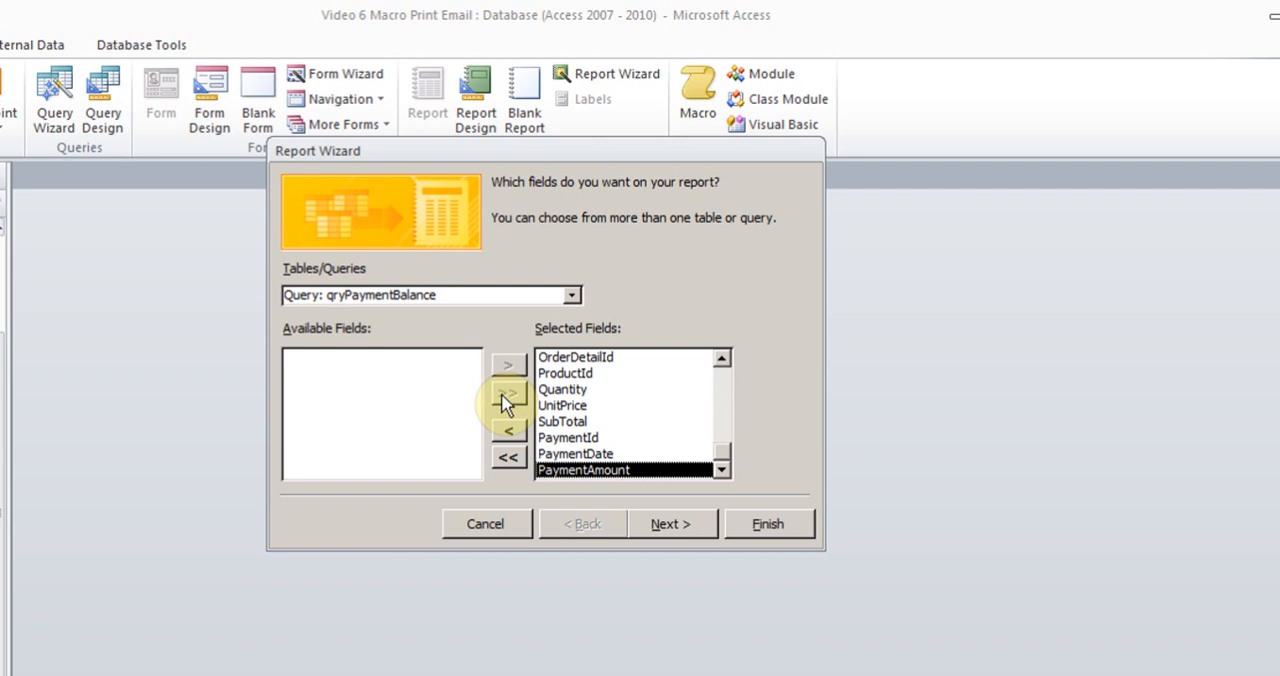
left_click(597, 442)
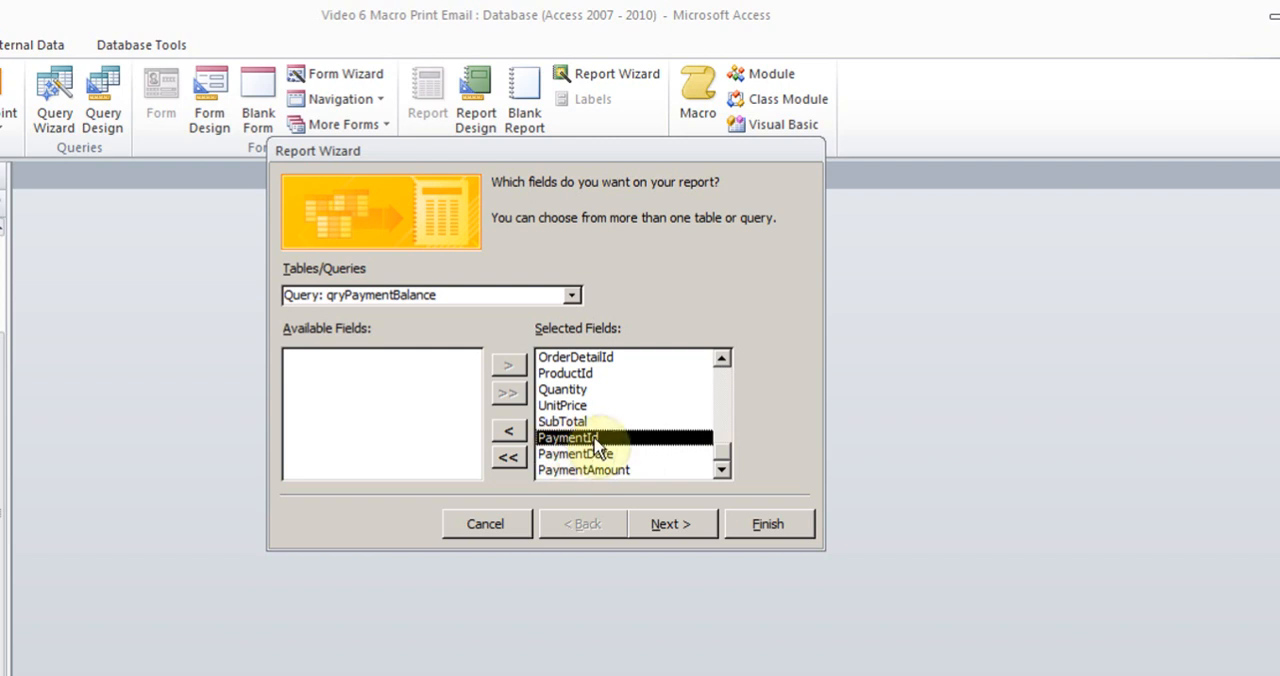
left_click(510, 432)
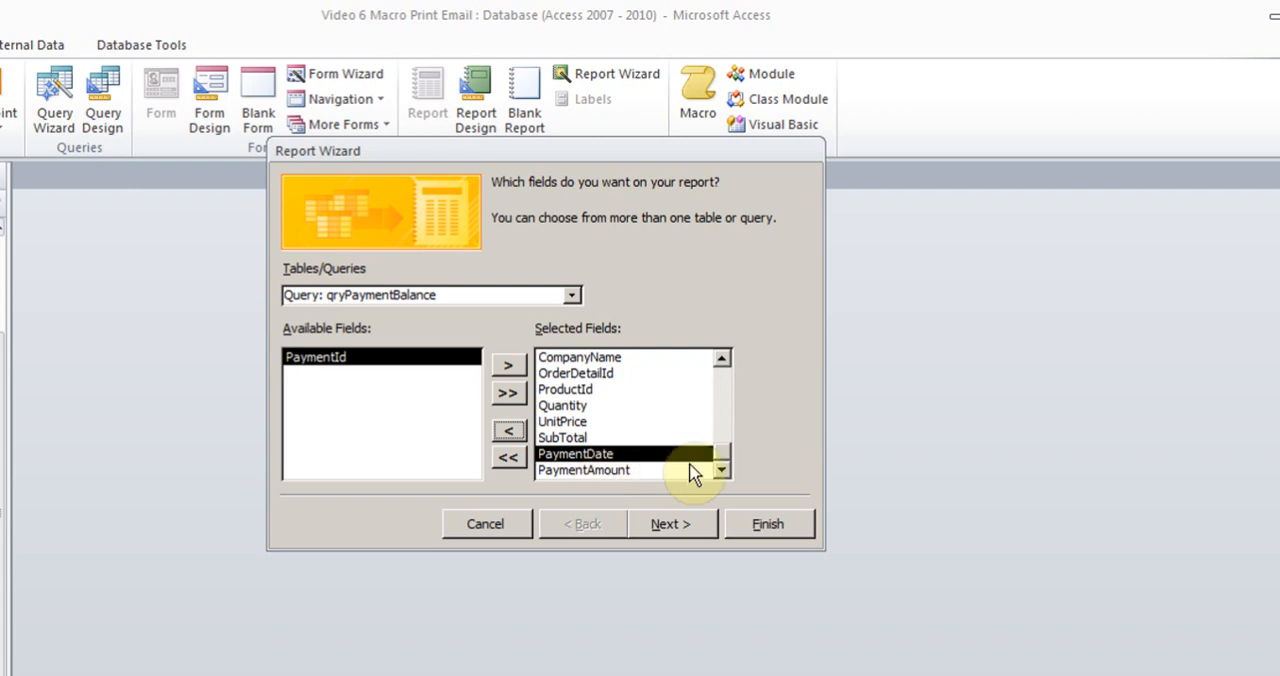
Leave the report without grouping levels or a sort order and proceed to the layout options
left_click(672, 524)
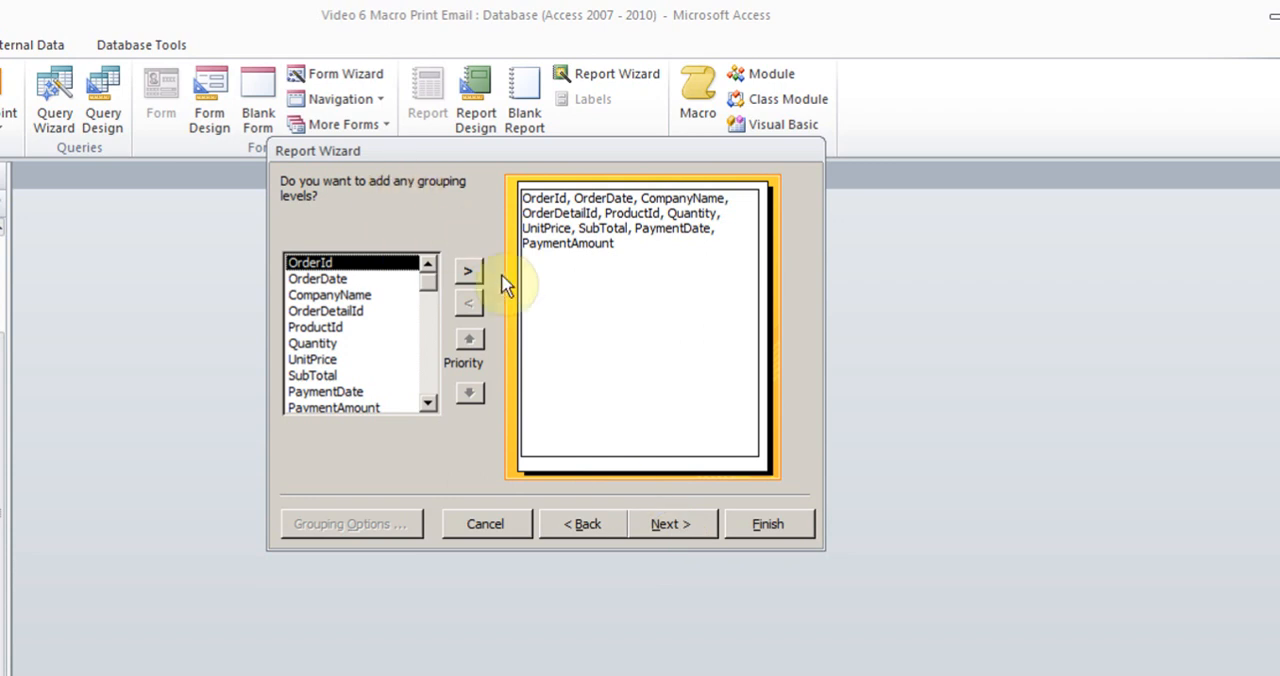
left_click(667, 527)
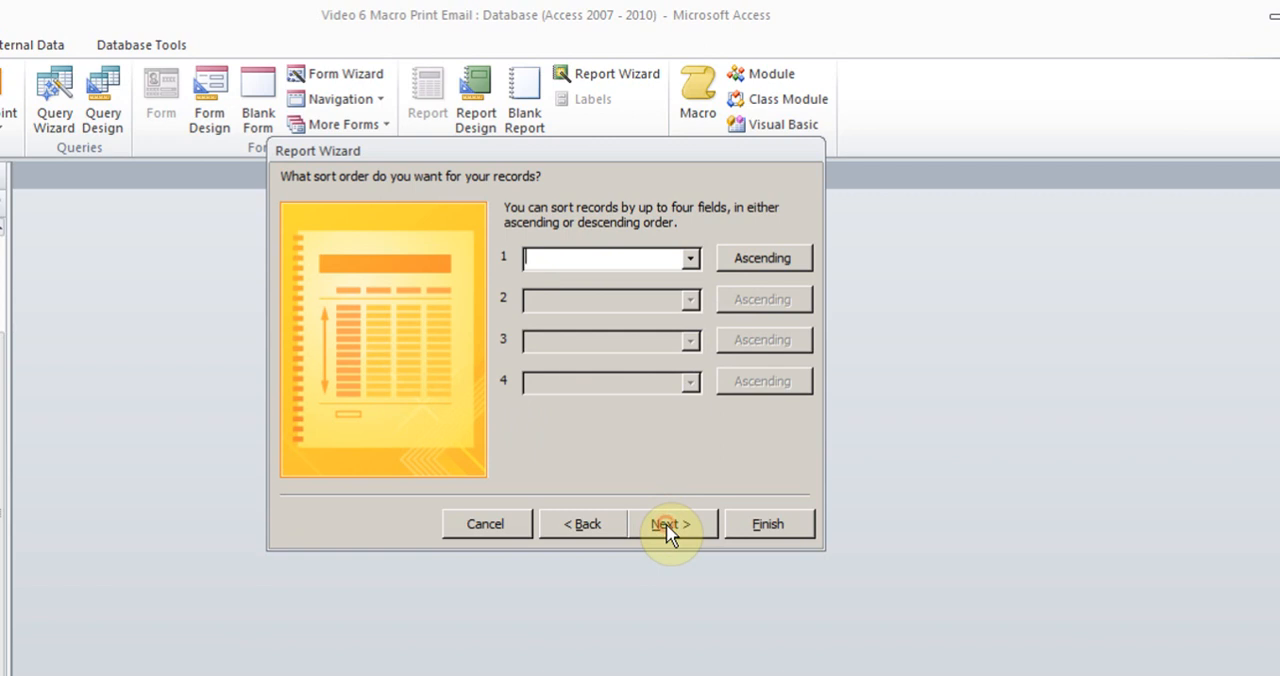
left_click(667, 527)
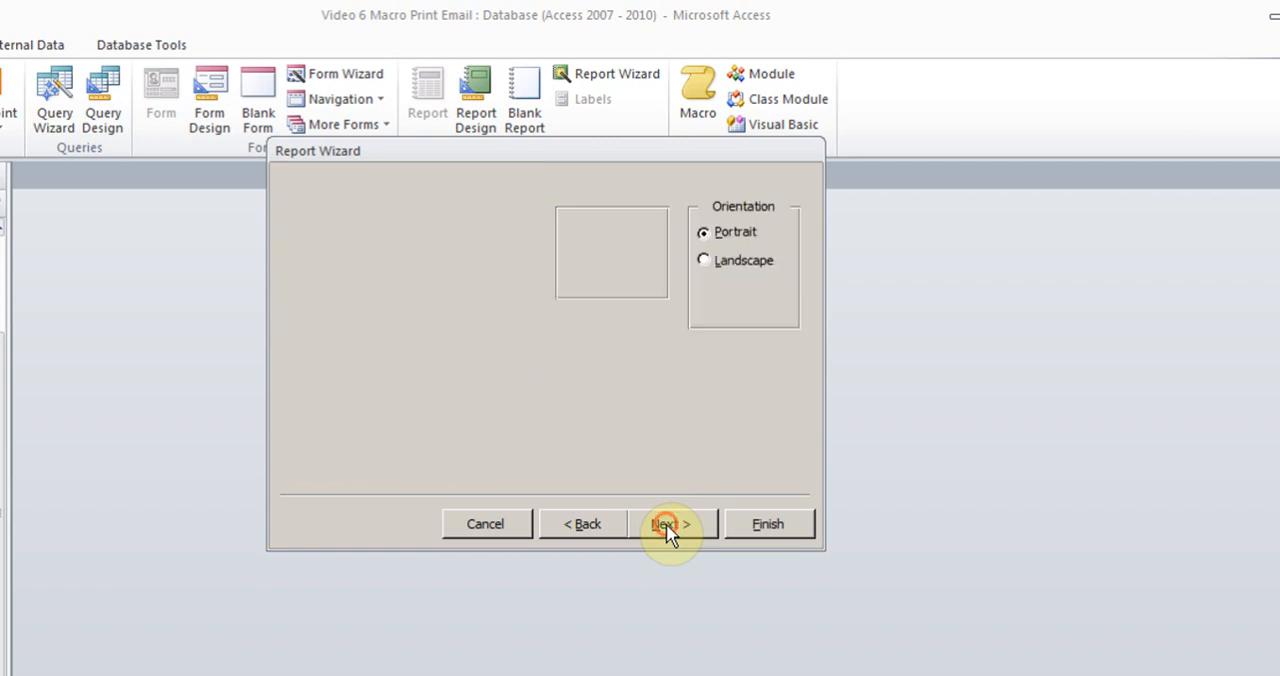
Set the report to landscape orientation, title it rptInvoiceBalance and finish the wizard
left_click(708, 260)
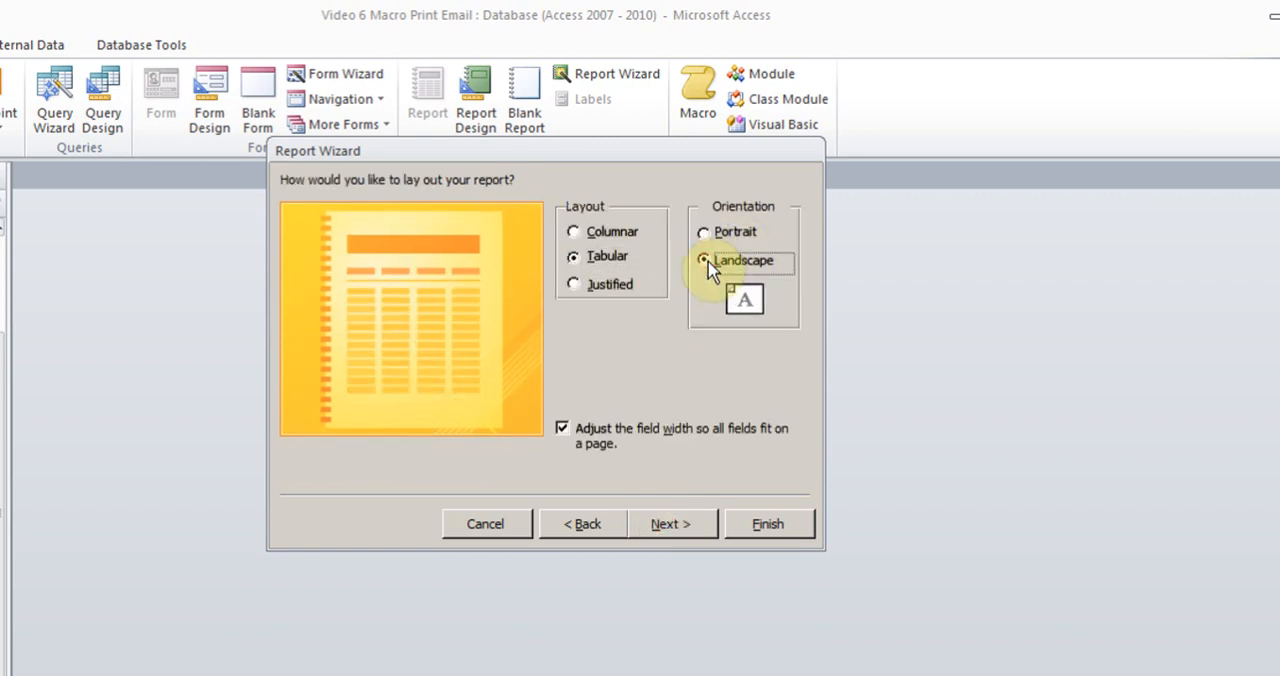
left_click(674, 527)
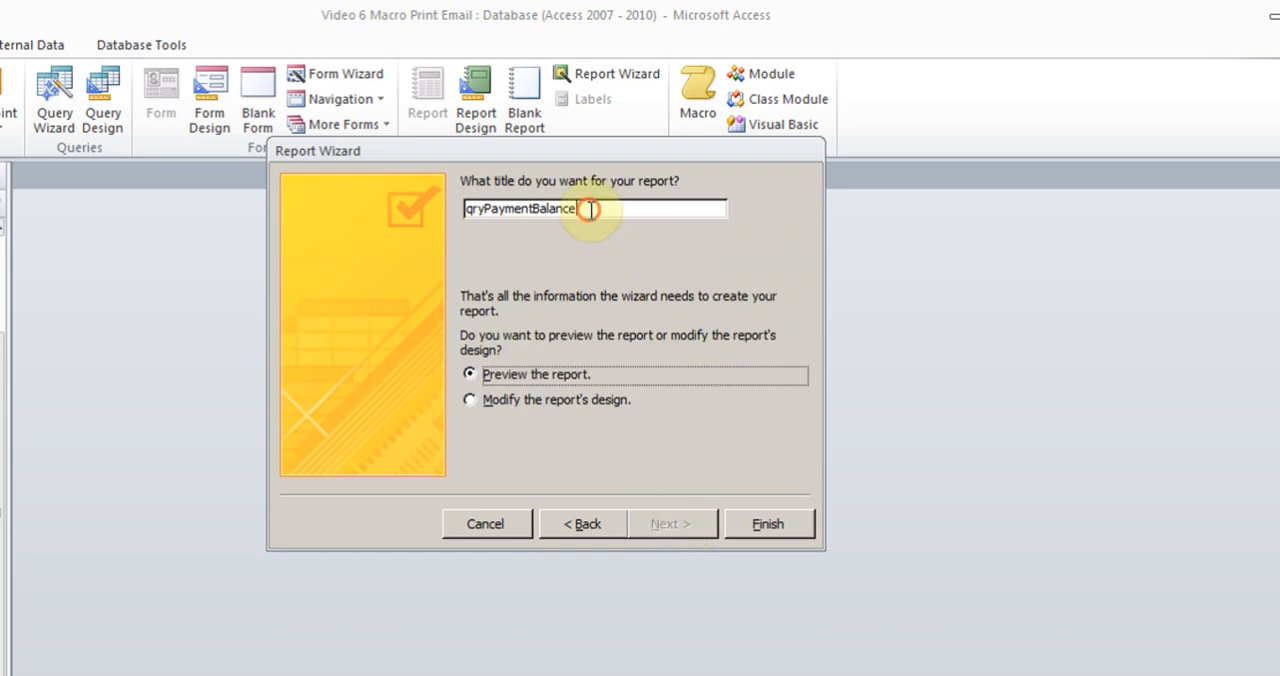
left_click_drag(591, 208, 440, 207)
type("r")
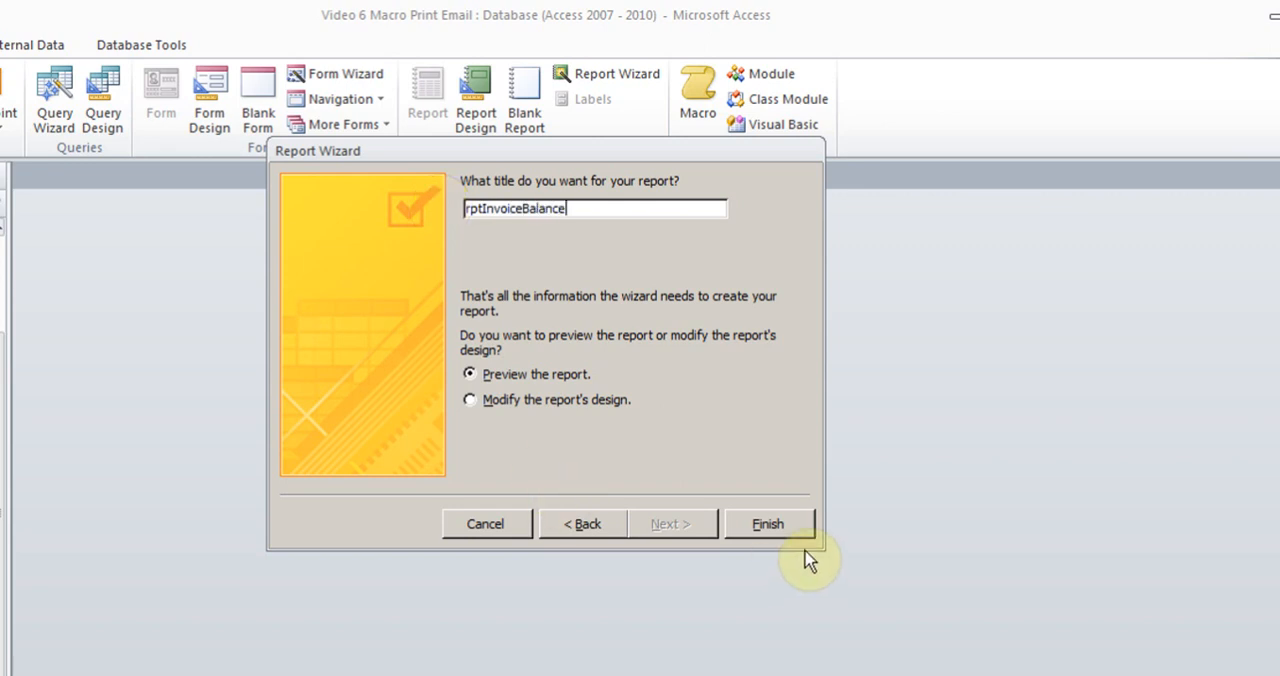
left_click(783, 527)
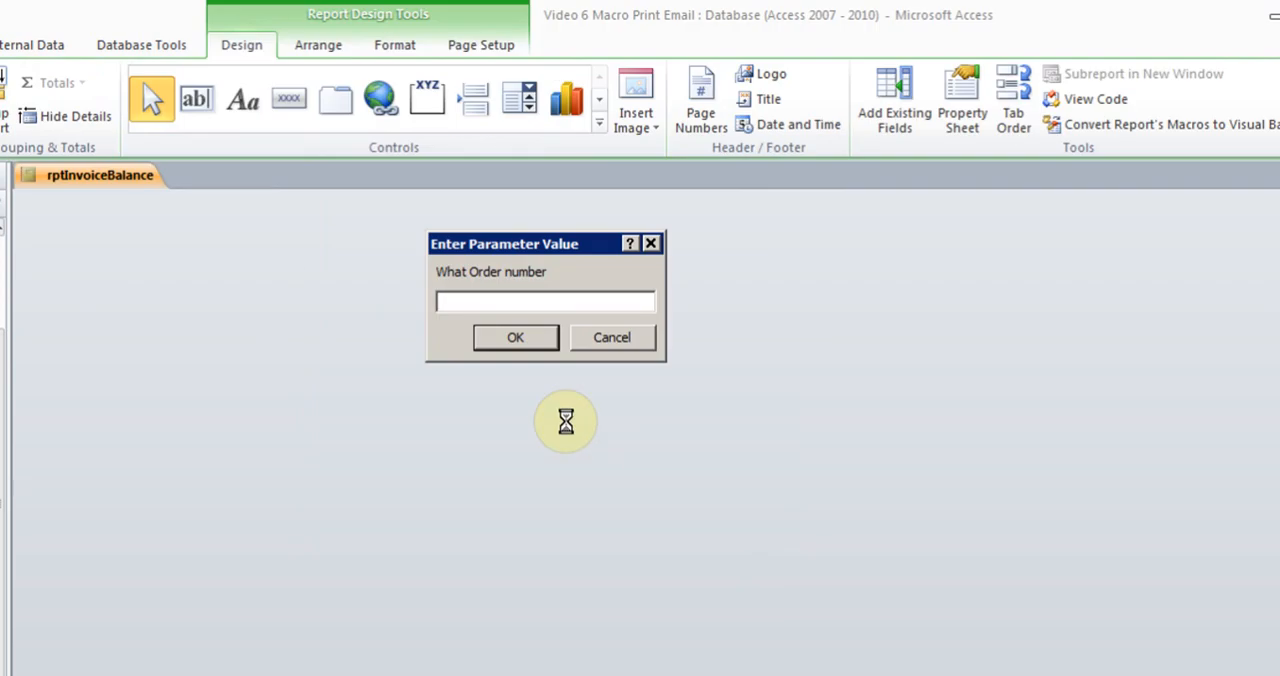
Preview the report with D Company's order number, and close the preview to reach the report design
type("4")
key("Return")
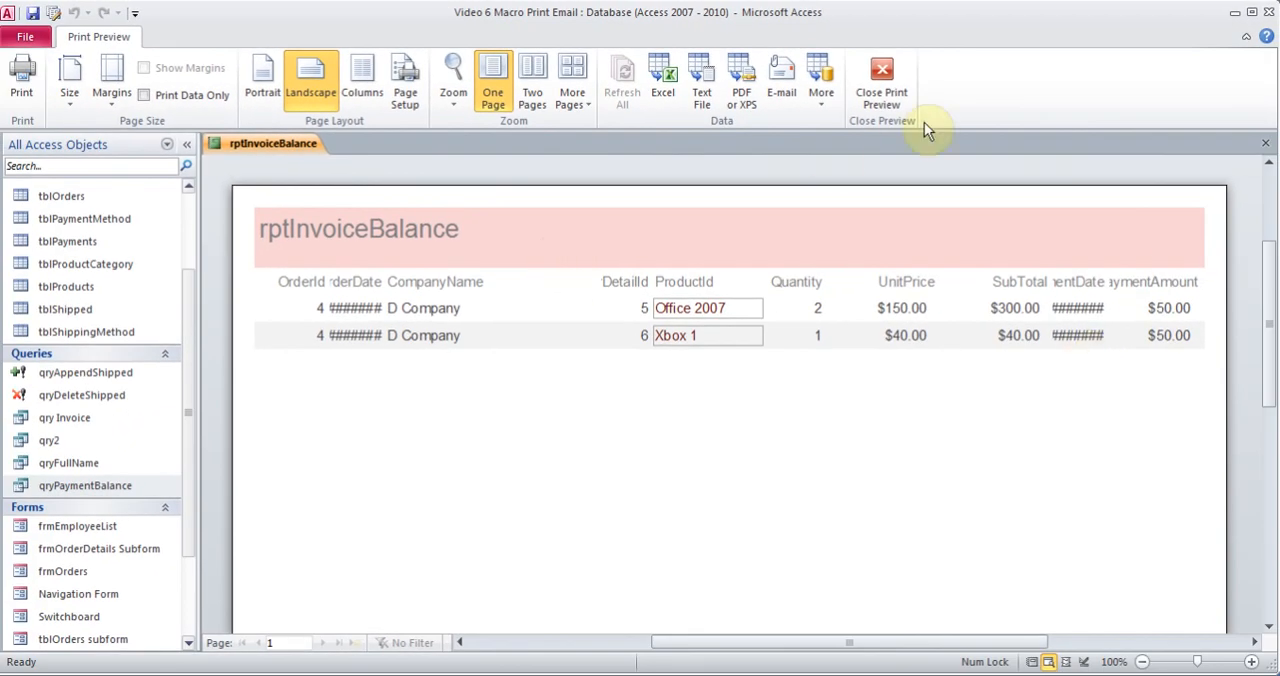
left_click(883, 78)
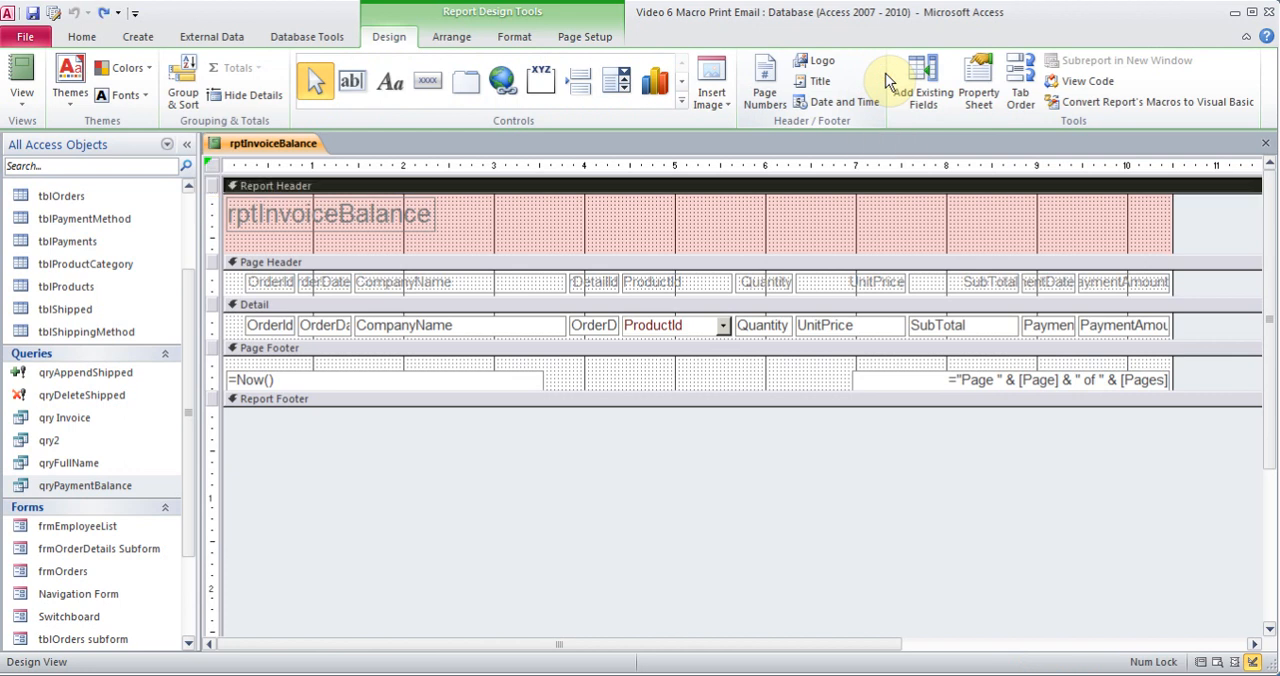
Change the report header title to "Company Invoice Balance" and close its properties
double_click(343, 221)
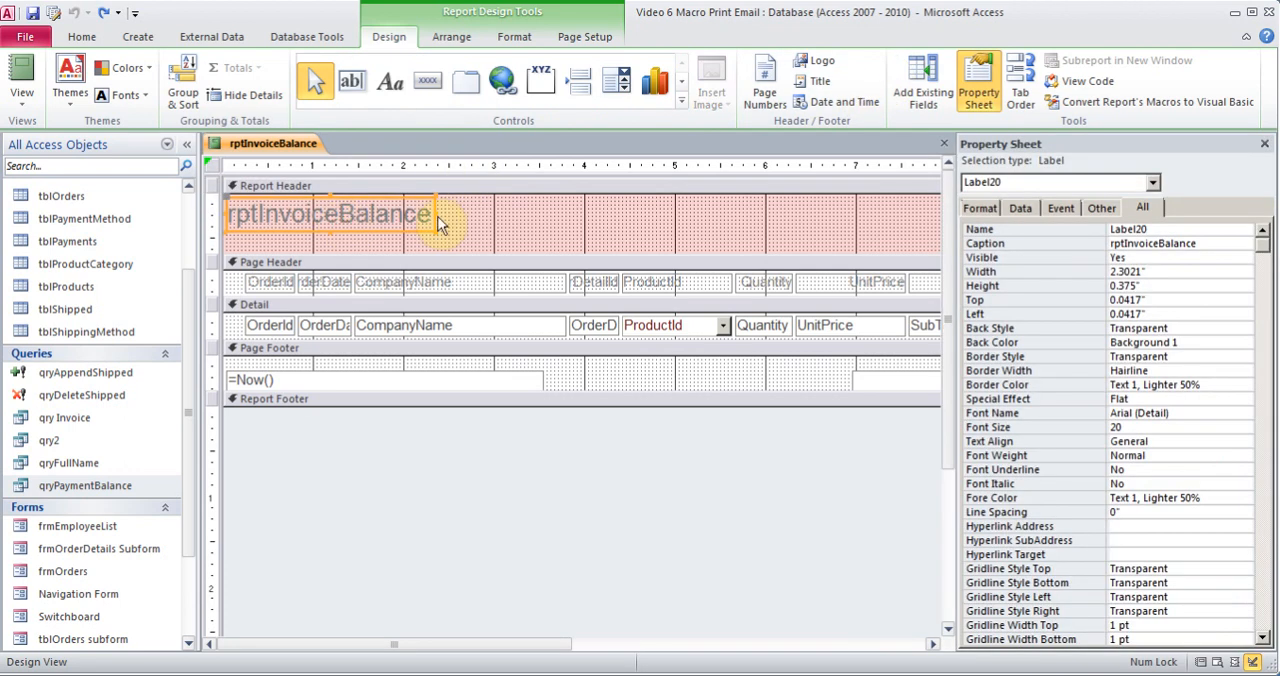
left_click_drag(430, 214, 227, 191)
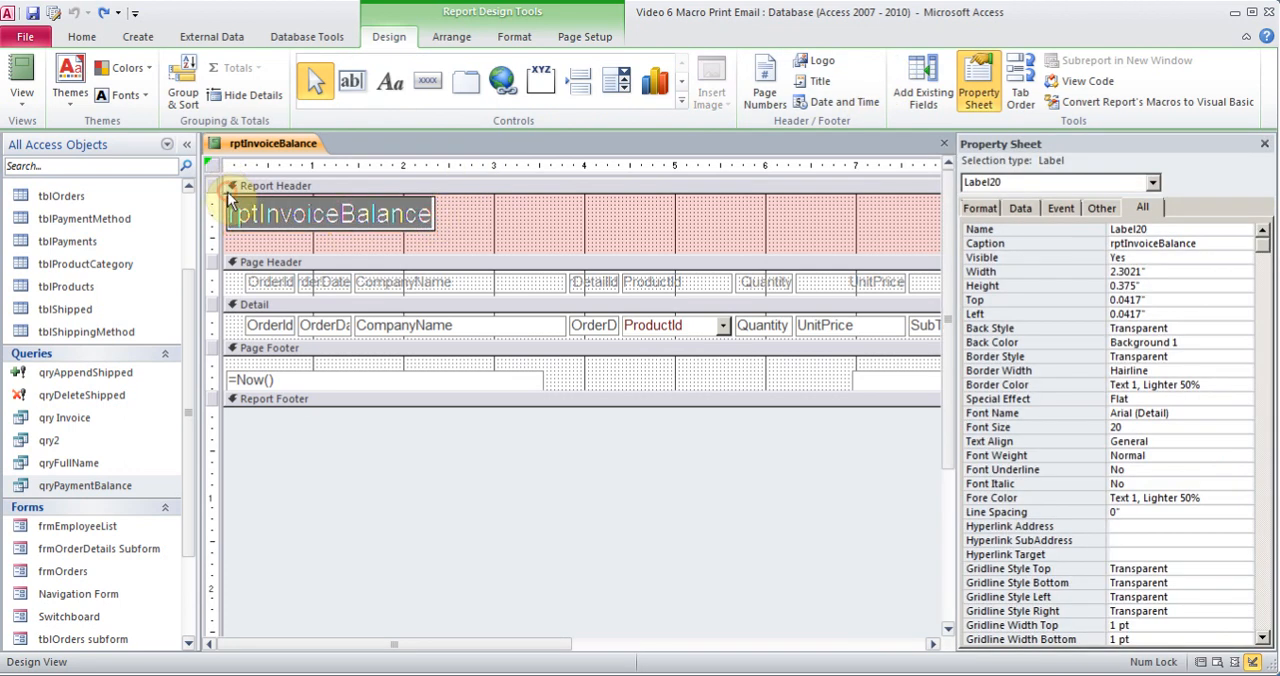
type("Company ")
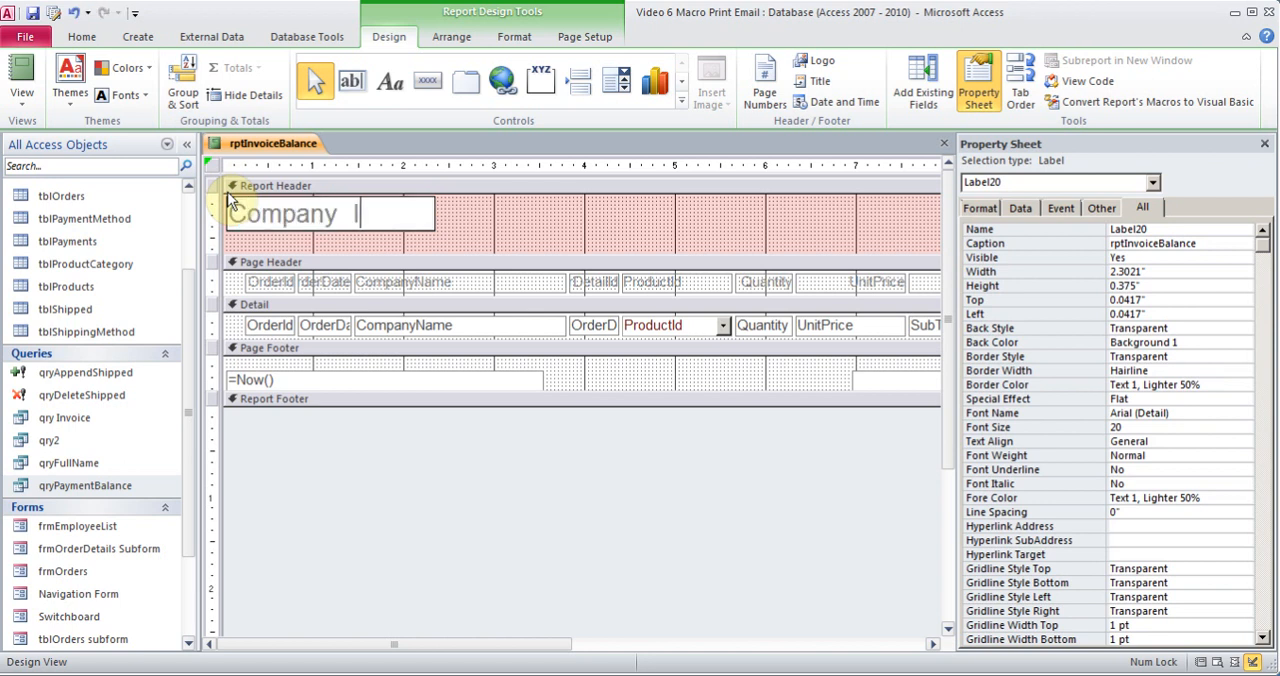
type("Invoice Balance")
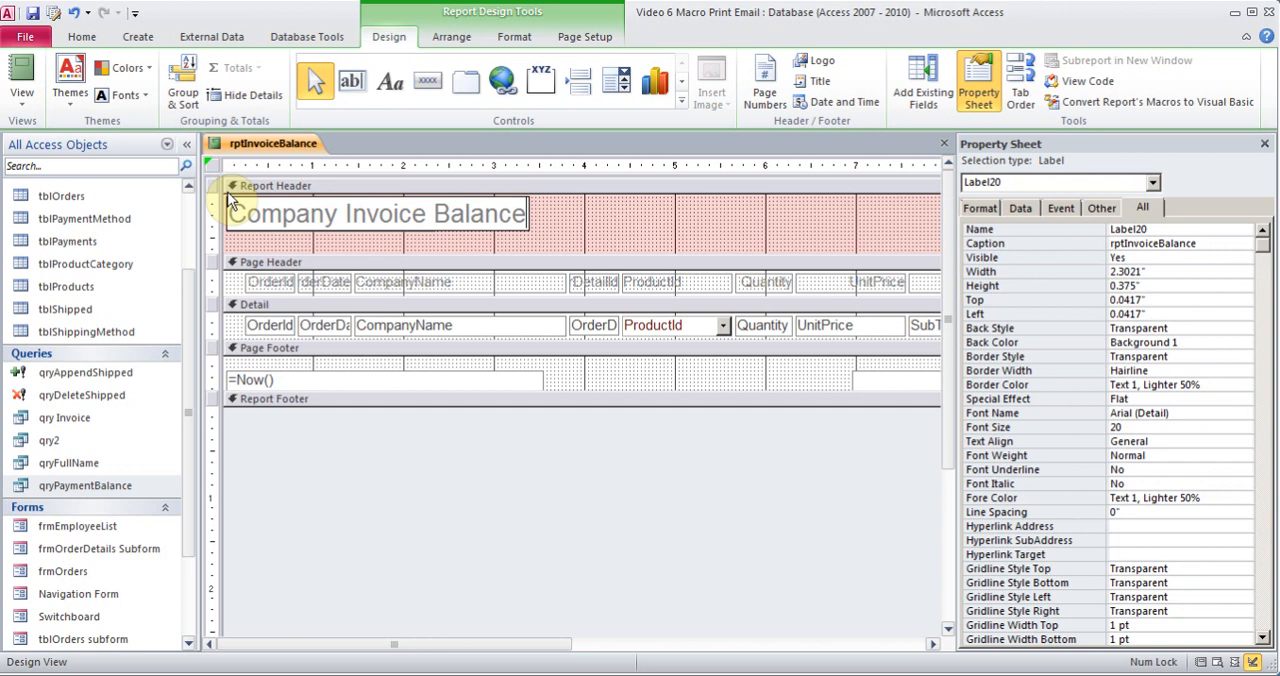
left_click(1264, 144)
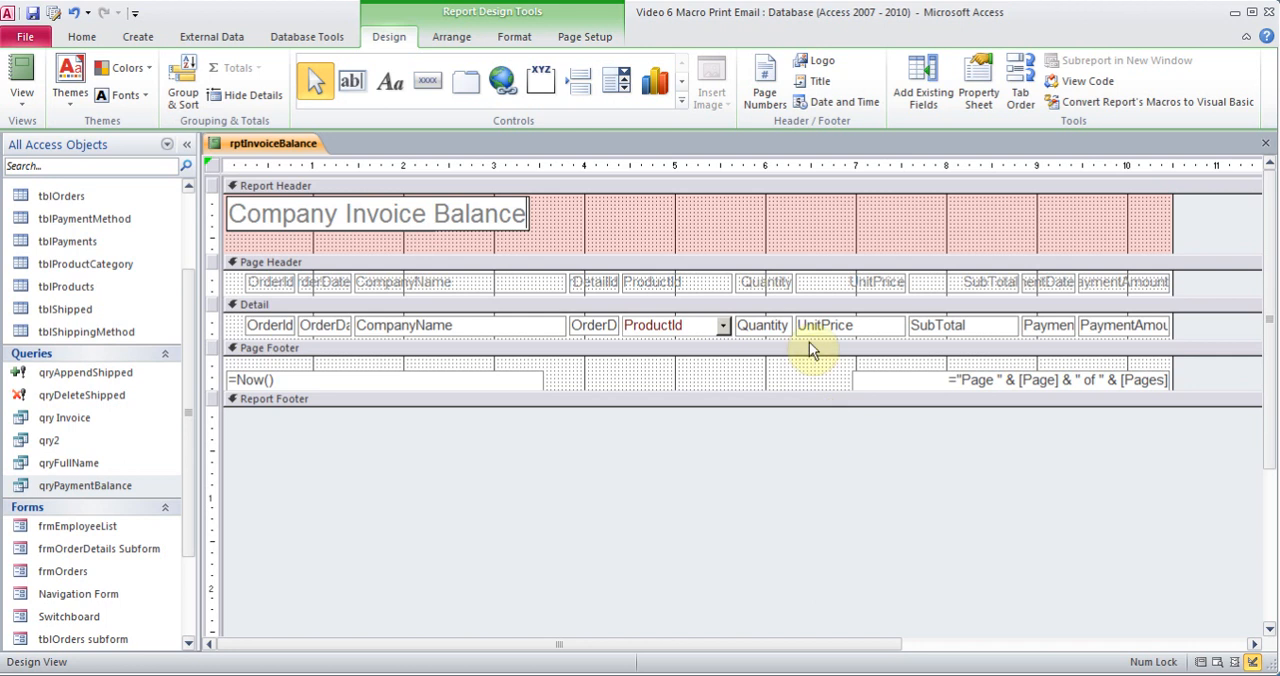
Enlarge the Detail section to about 0.7 inch and the Report Footer to about 0.45 inch, and view the report for D Company's order
left_click_drag(797, 340, 798, 375)
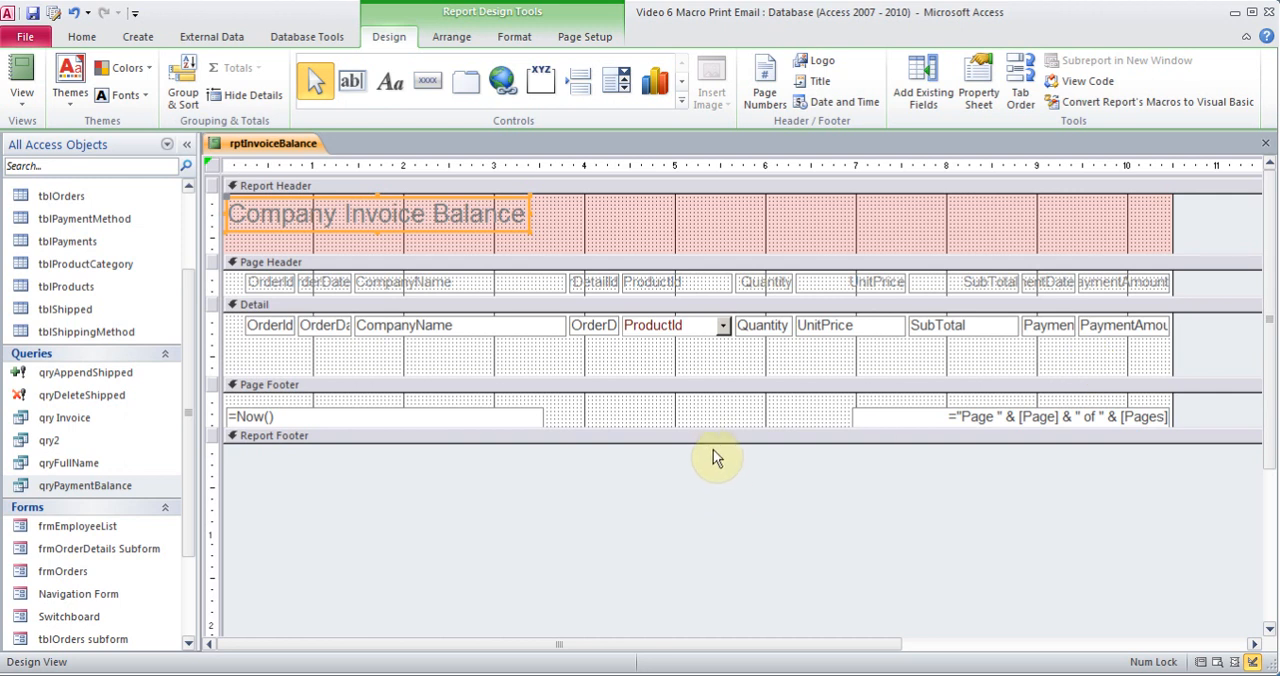
left_click_drag(709, 444, 711, 484)
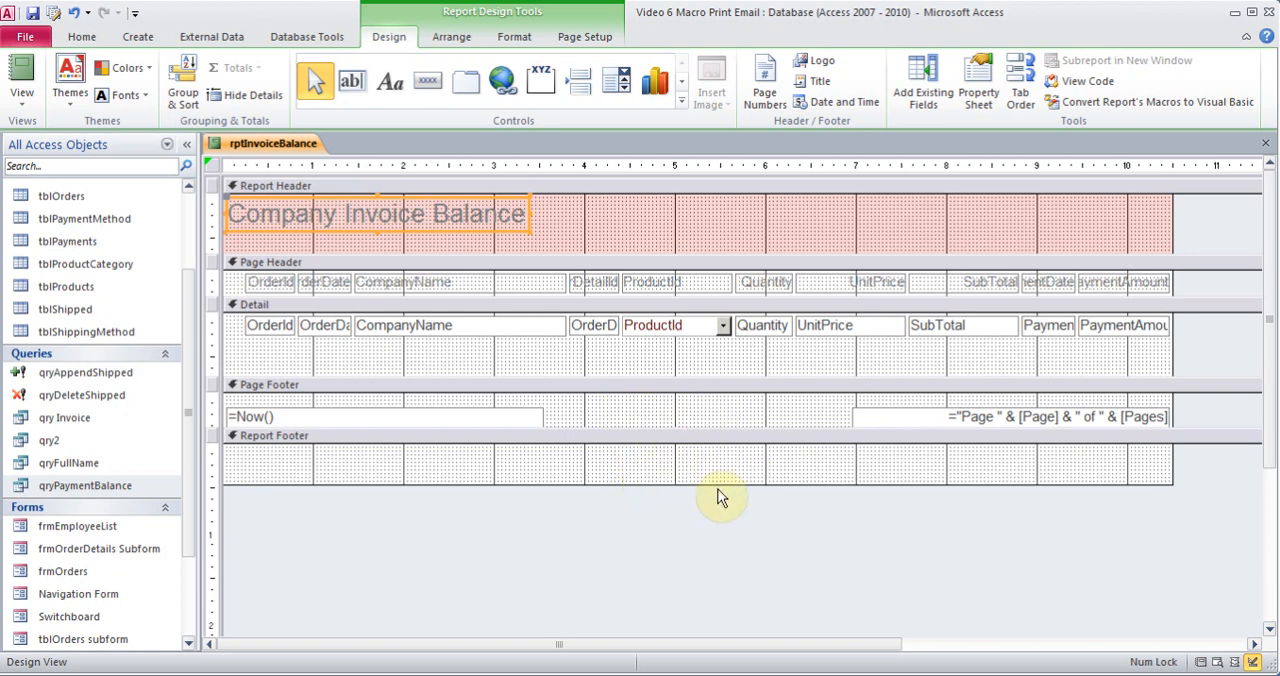
left_click(17, 78)
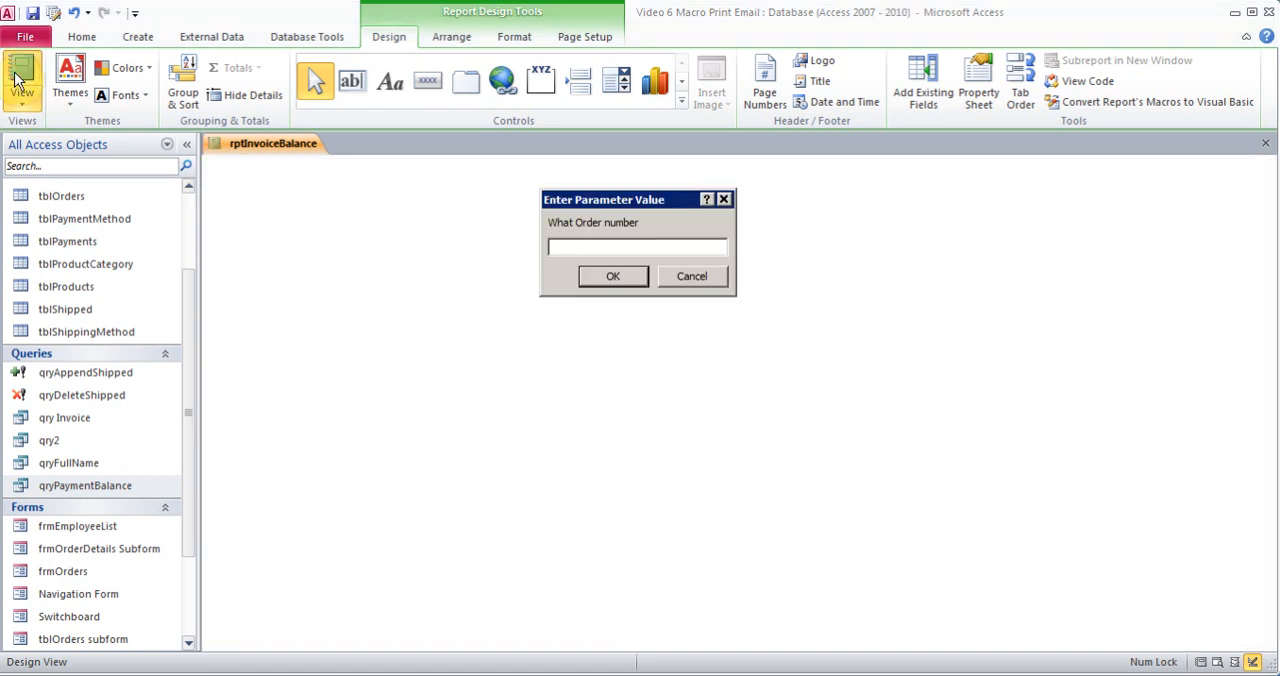
type("4")
key("Return")
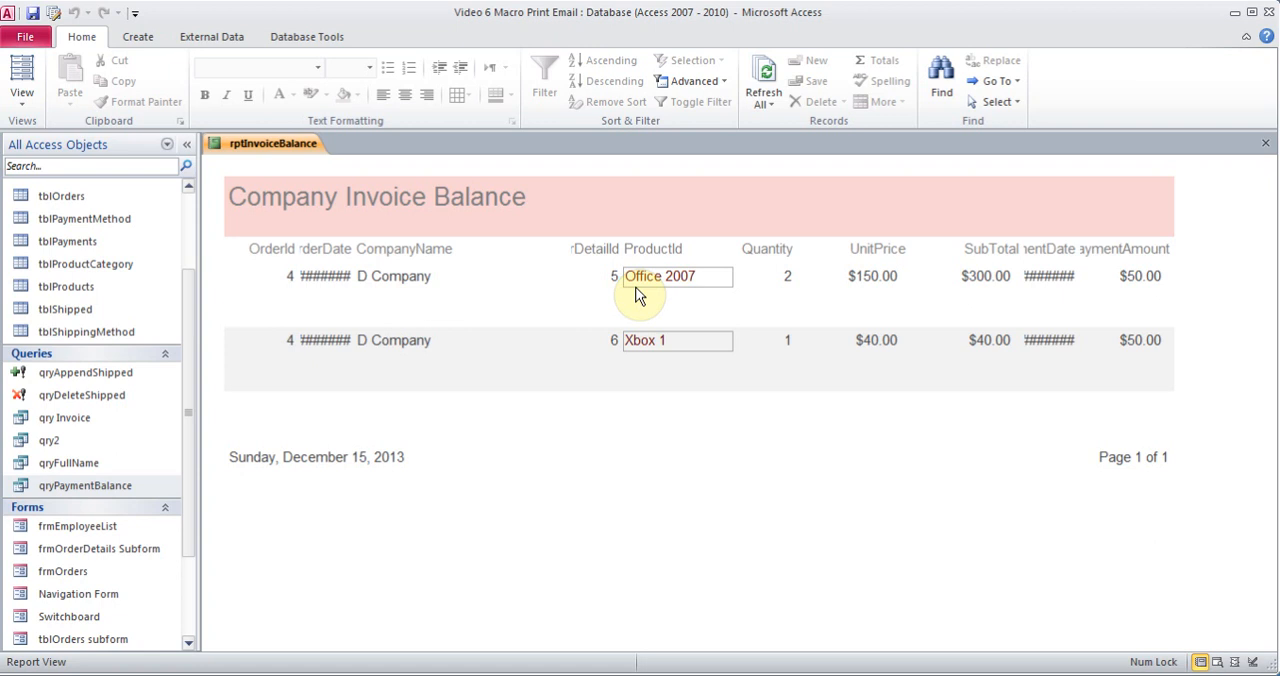
In Layout view, narrow the CompanyName heading and values and shift them away from the OrderDate column
left_click(33, 104)
left_click(73, 227)
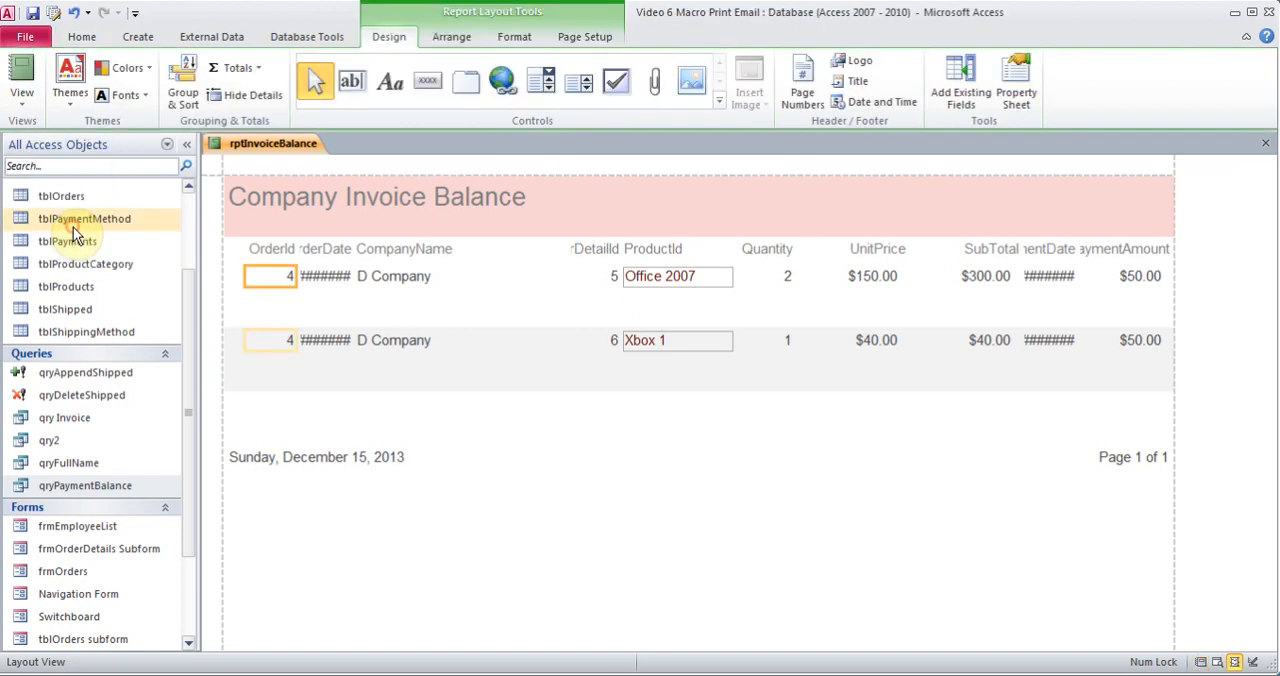
left_click(400, 249)
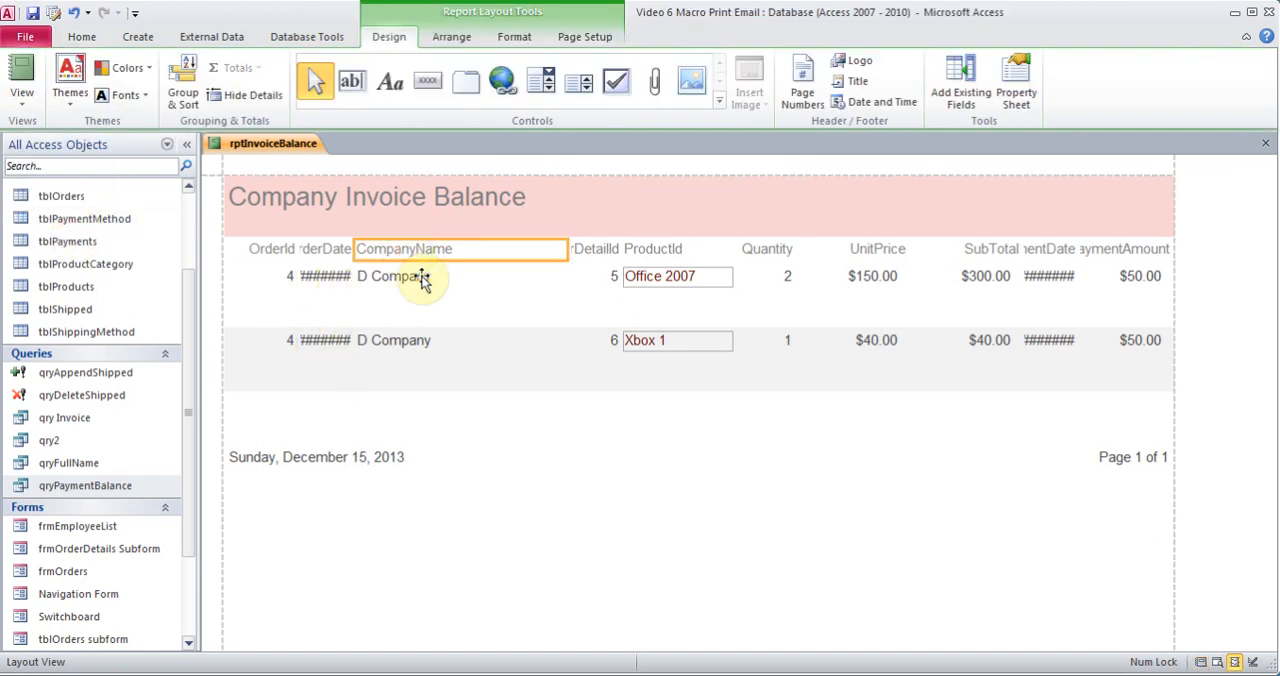
left_click(422, 277, "shift")
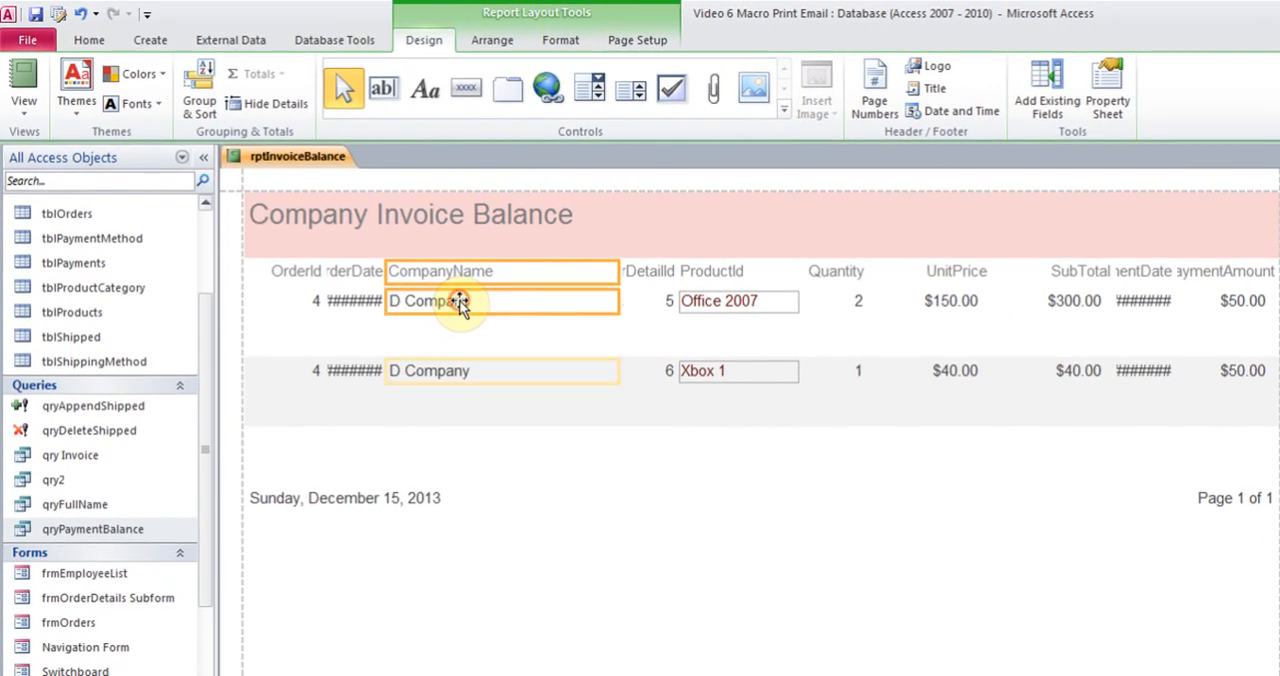
left_click_drag(619, 272, 513, 272)
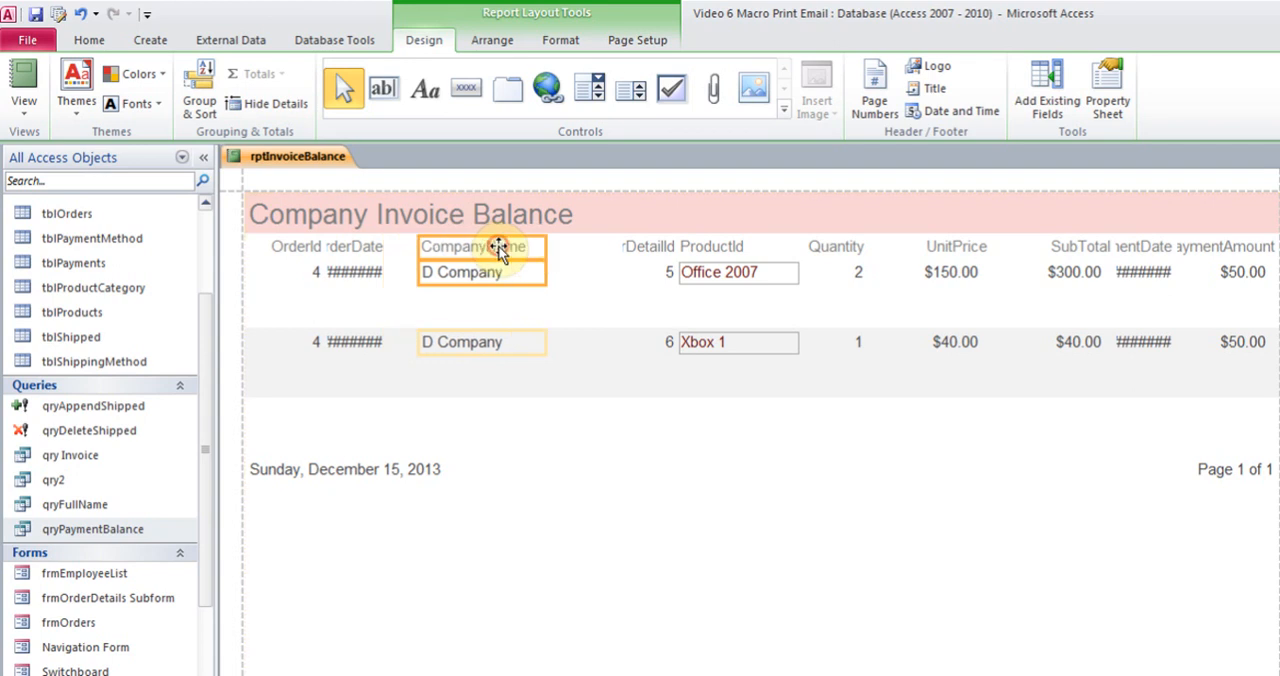
Widen the OrderDate heading and values up to the CompanyName column so the dates fit
left_click(362, 250)
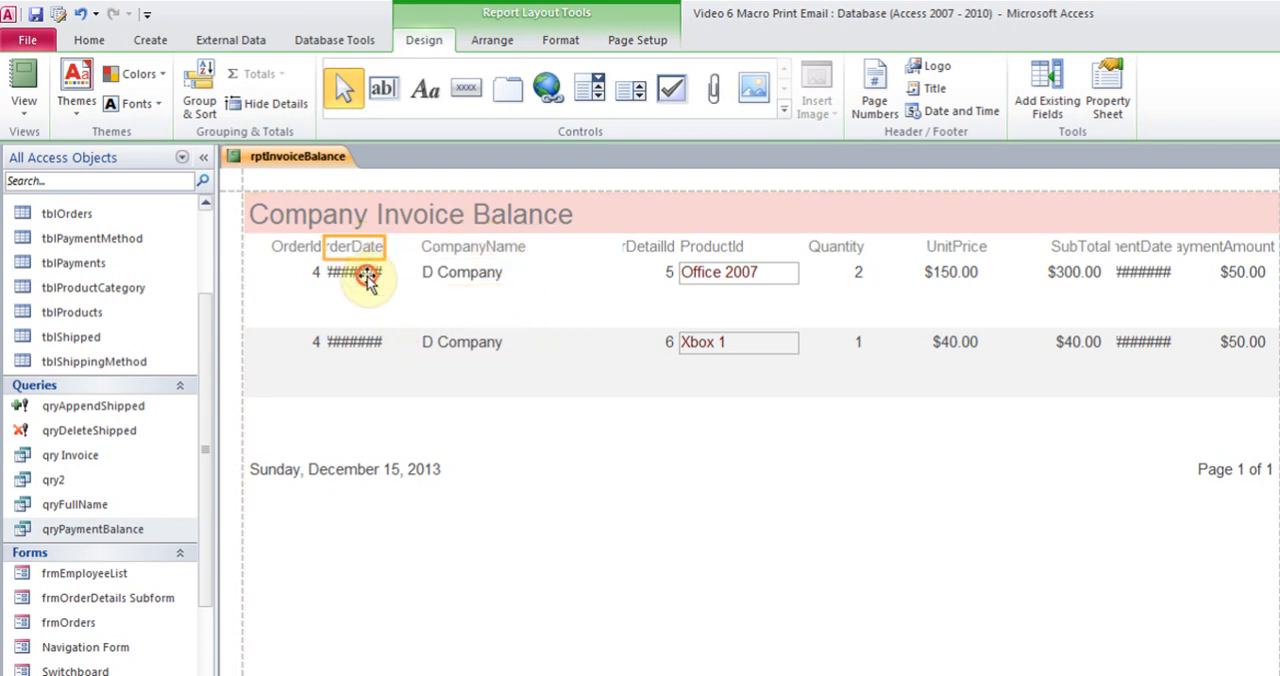
left_click(360, 276)
left_click_drag(397, 246, 411, 246)
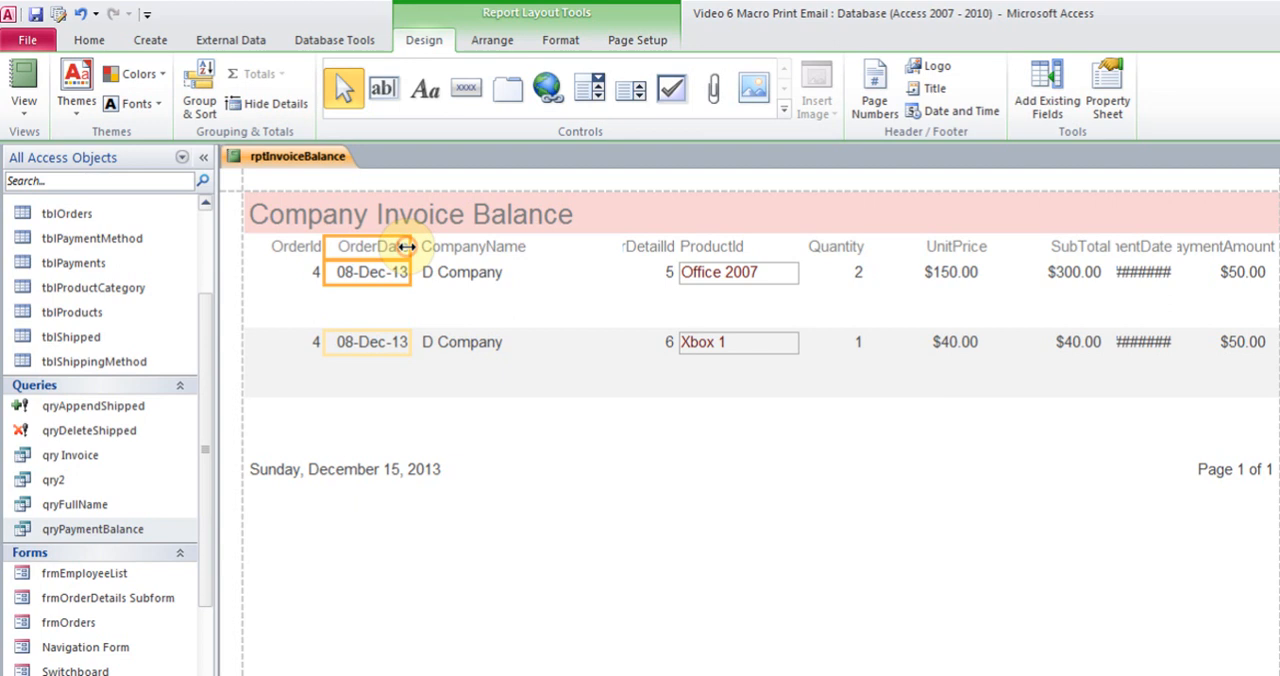
Delete the OrderDetailId heading and values from the report
left_click(648, 247)
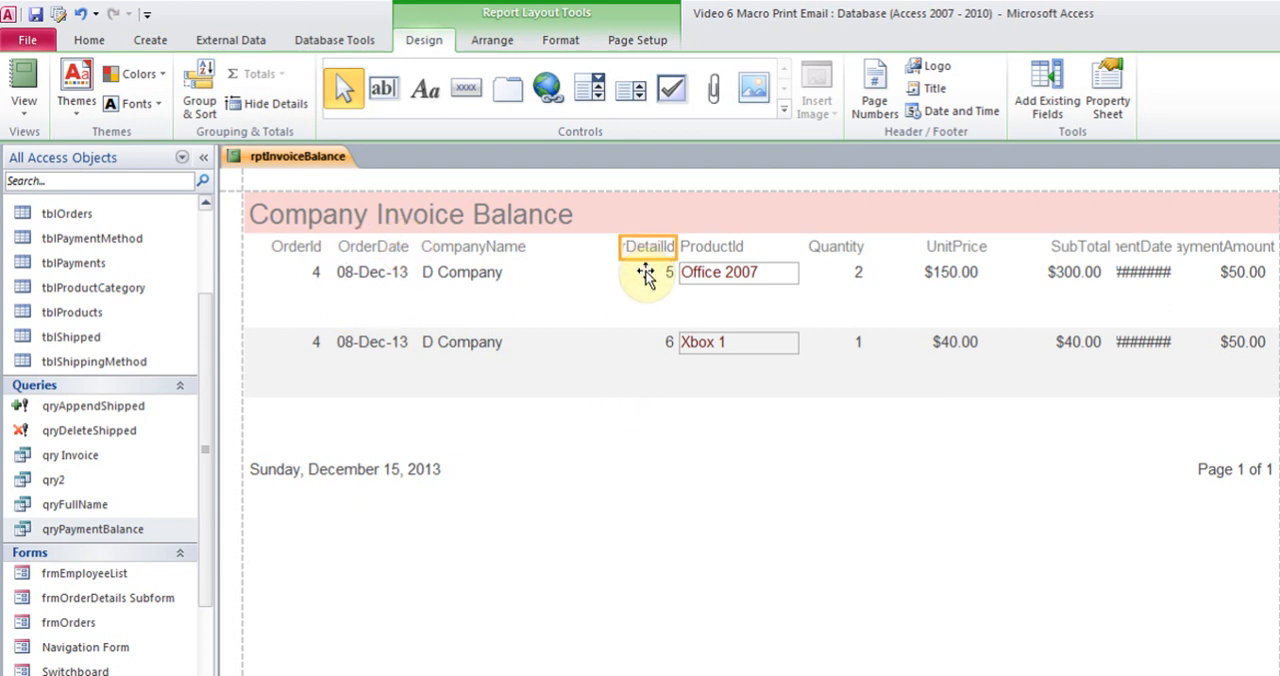
left_click(645, 272)
left_click_drag(619, 248, 566, 247)
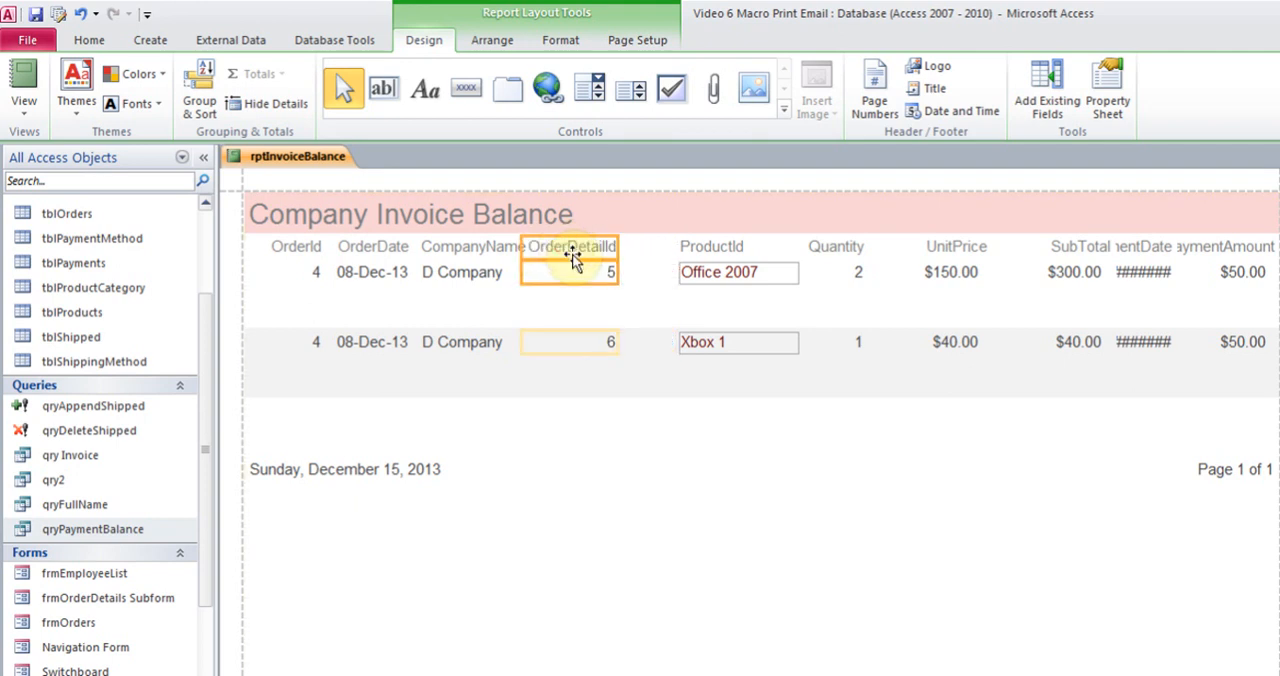
key("Delete")
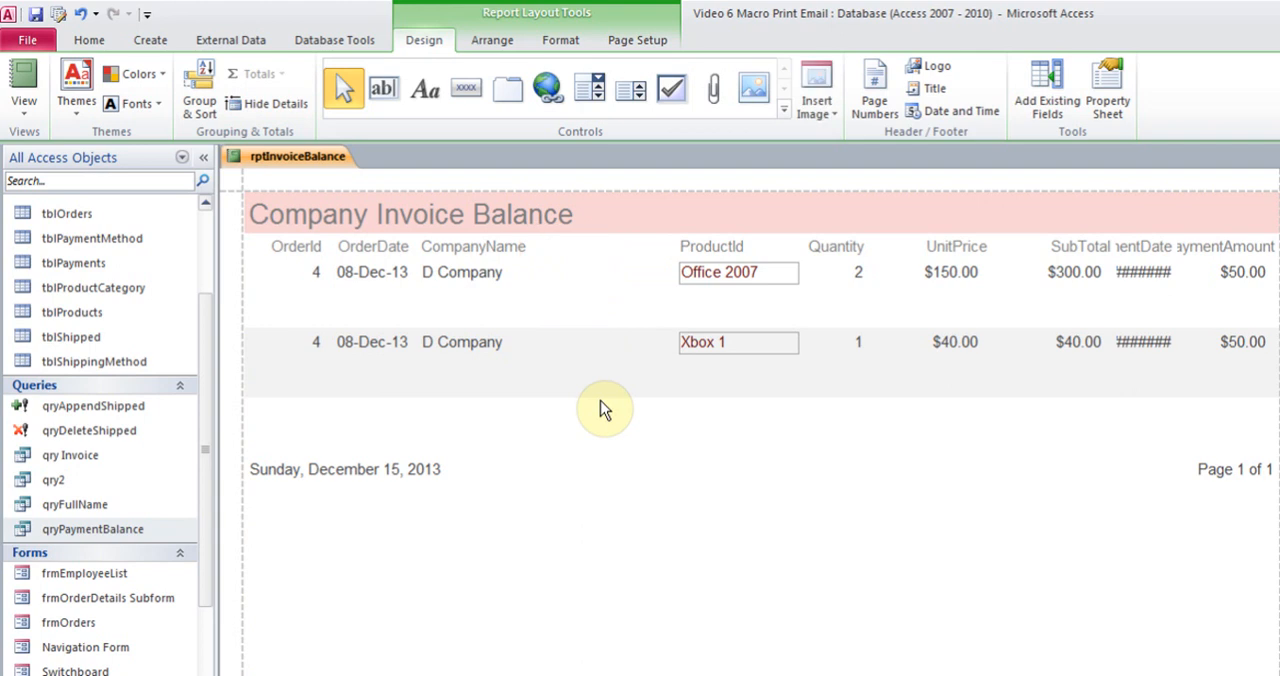
Move the ProductId heading and values next to the CompanyName column
left_click(708, 249)
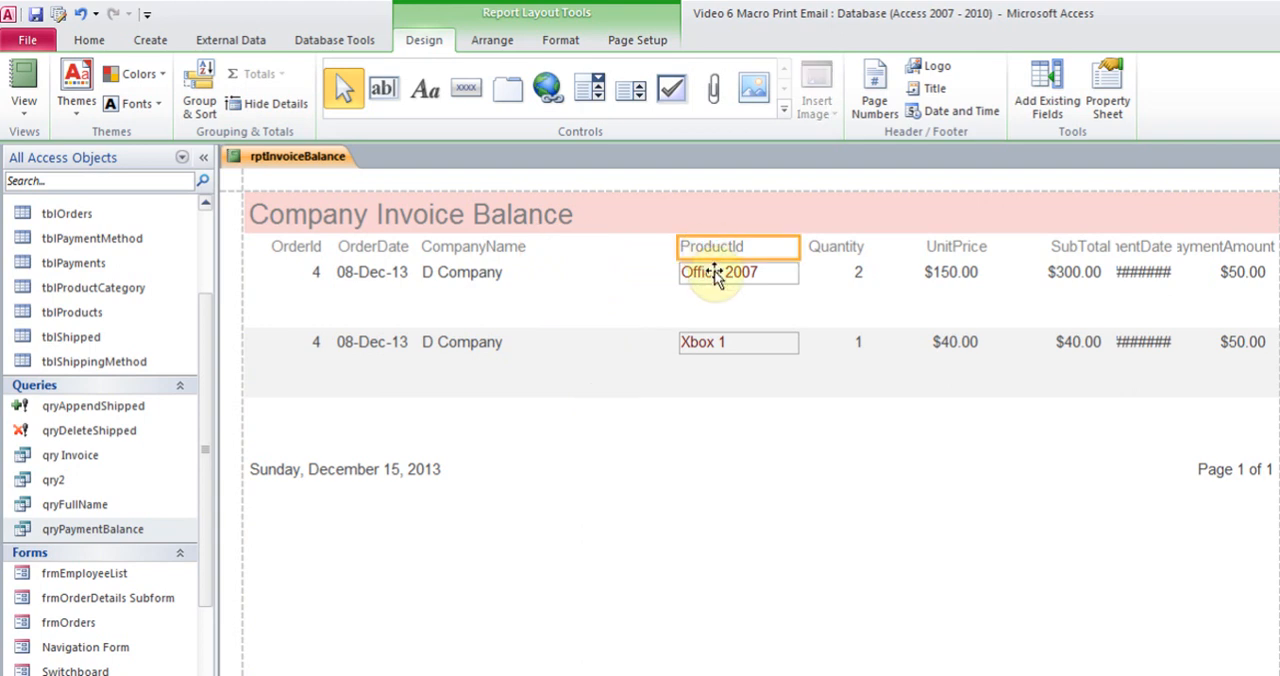
left_click(714, 271, "ctrl")
left_click_drag(717, 253, 590, 247)
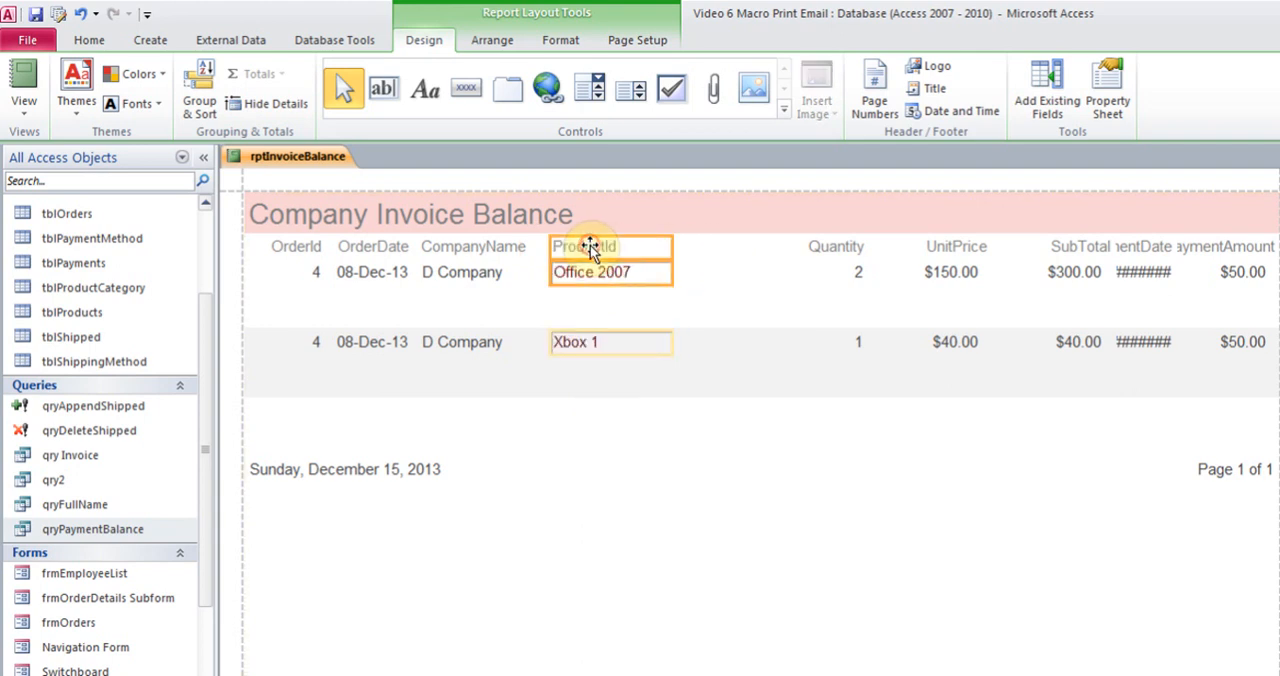
Move the Quantity, UnitPrice, SubTotal, PaymentDate and PaymentAmount headings and values together closer to the ProductId column
left_click(832, 250)
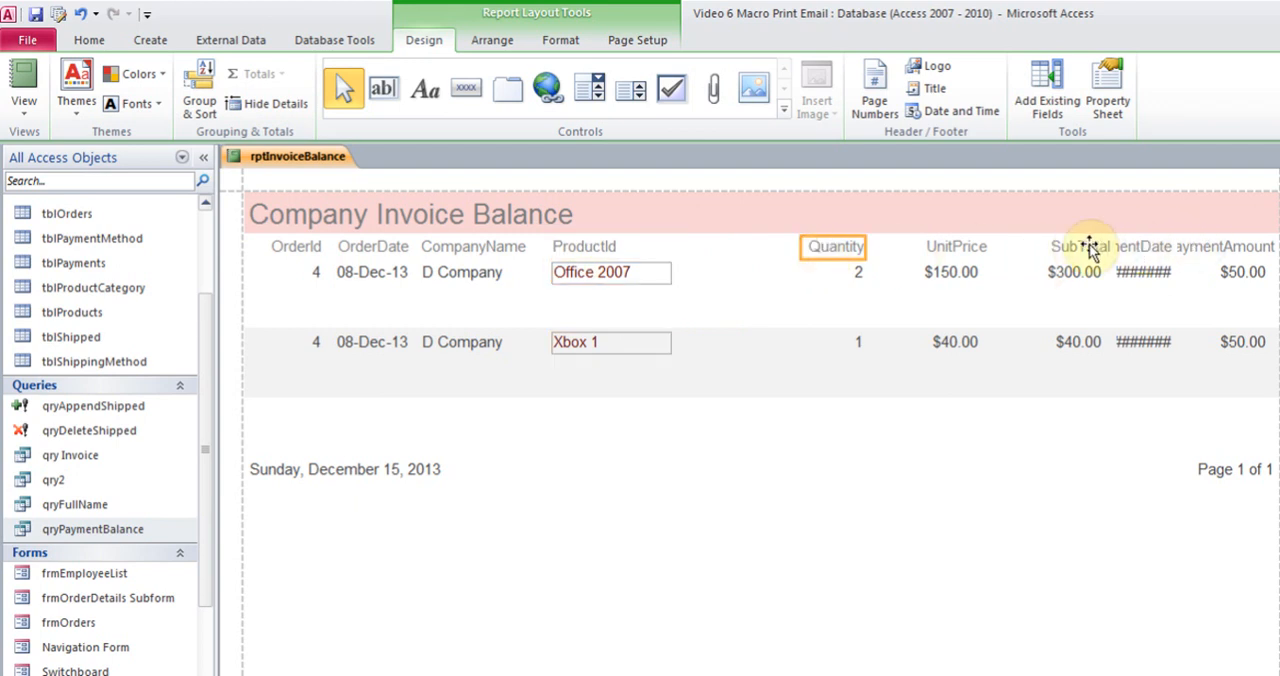
left_click(1229, 247, "ctrl")
left_click(1140, 248, "ctrl")
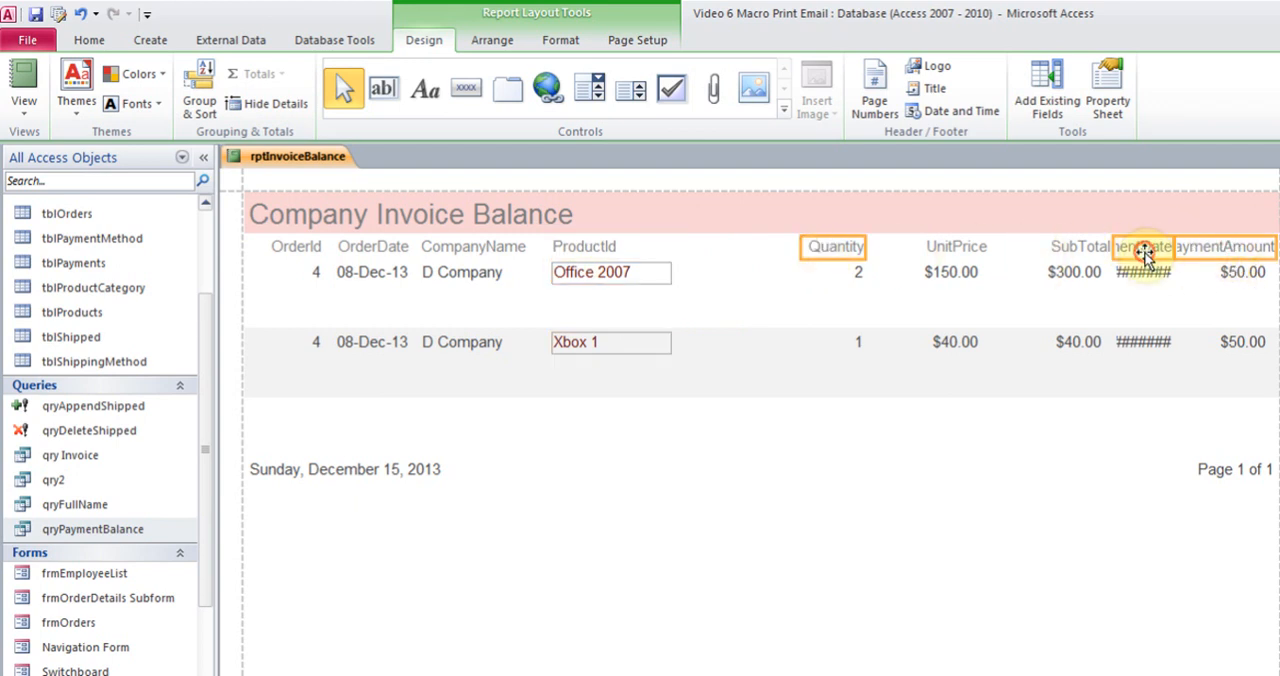
left_click(1072, 248, "ctrl")
left_click(960, 250, "ctrl")
left_click(943, 276, "ctrl")
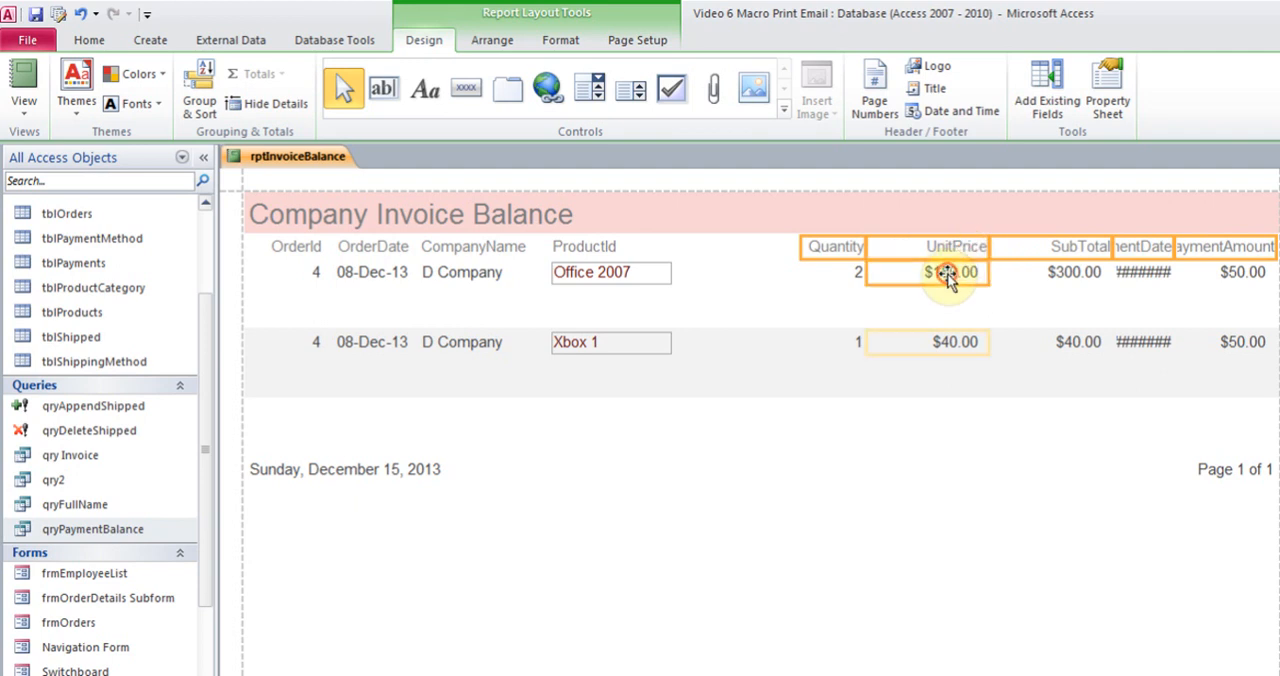
left_click(852, 273, "ctrl")
left_click(1040, 277, "ctrl")
left_click(1150, 272, "ctrl")
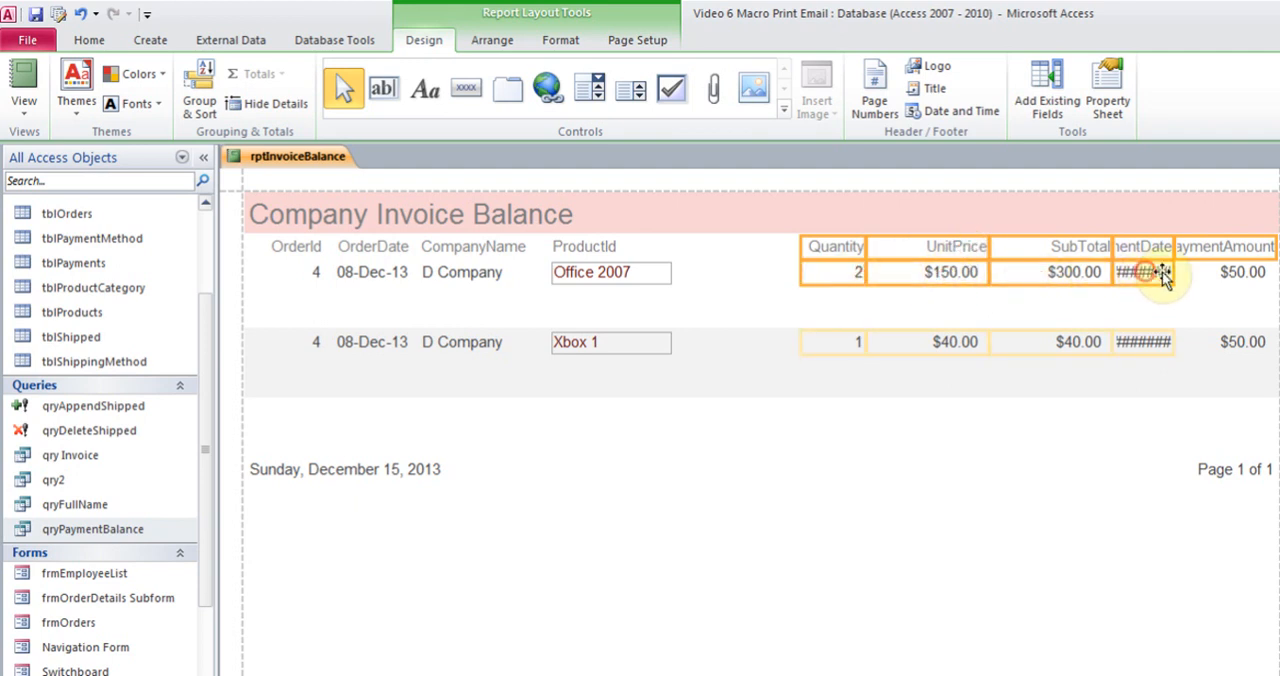
left_click(1240, 272, "ctrl")
left_click_drag(1224, 247, 1122, 250)
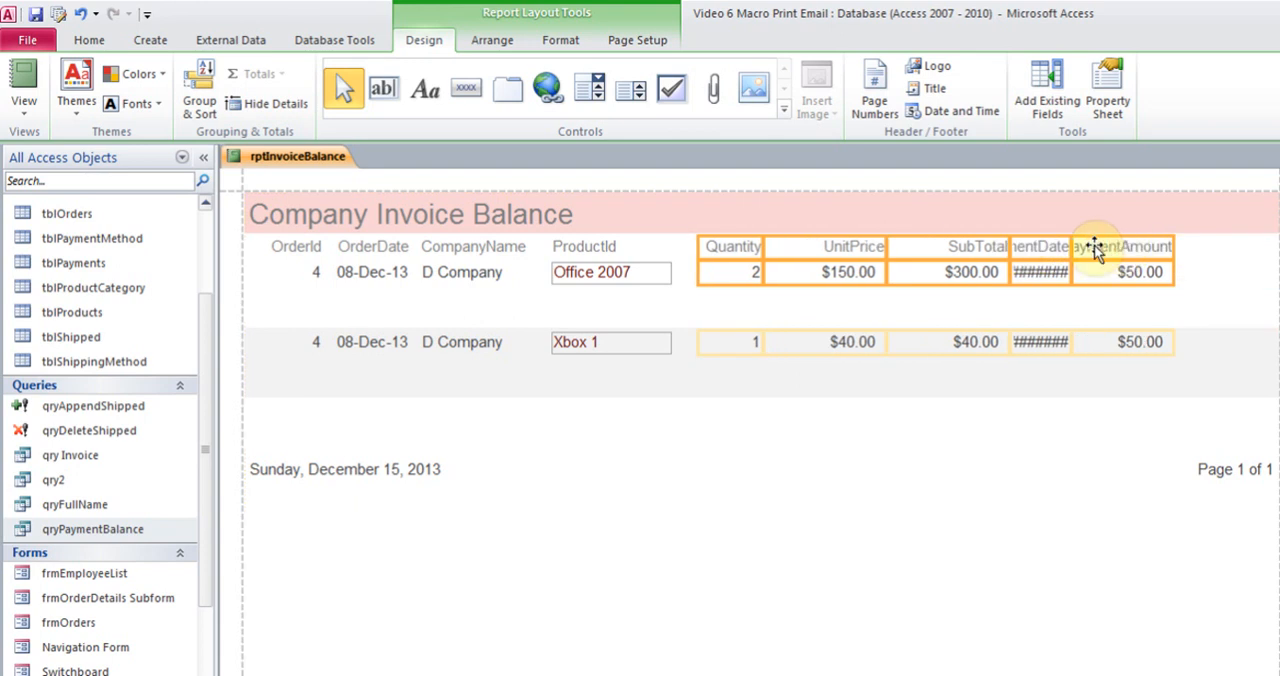
Widen the PaymentAmount column to fit its full heading and move it to the report's right margin
left_click(1123, 248)
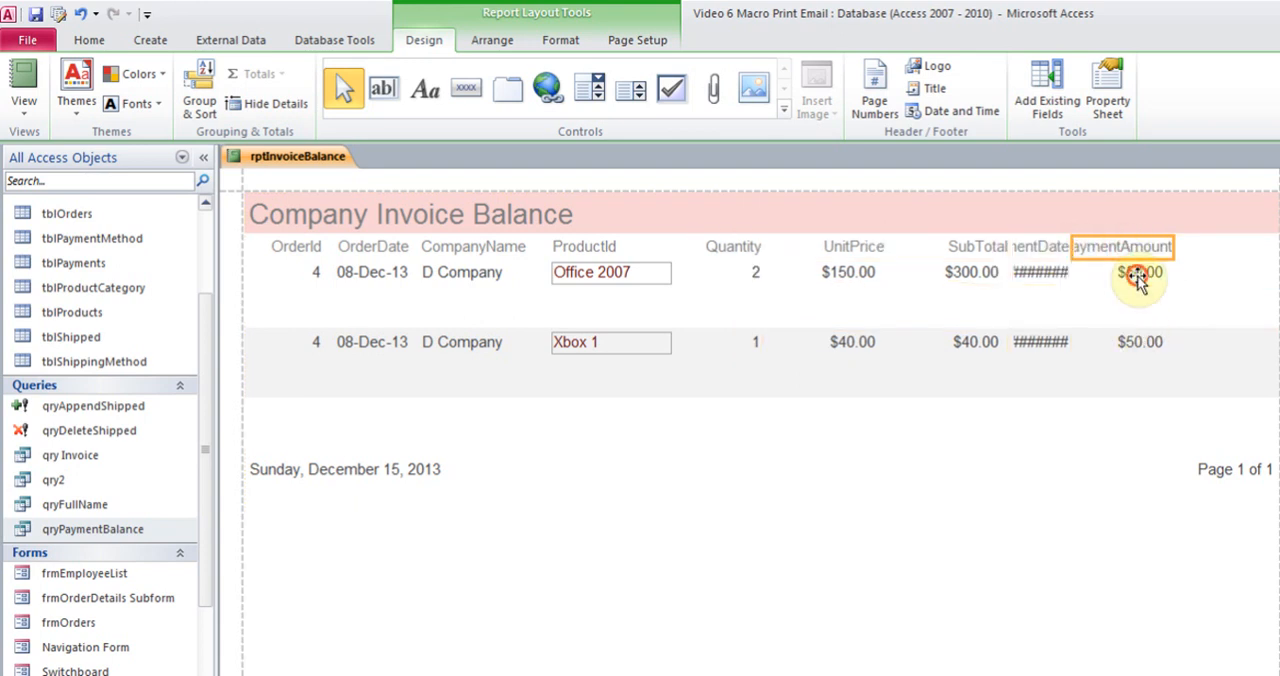
left_click(1137, 278)
left_click_drag(1194, 250, 1216, 250)
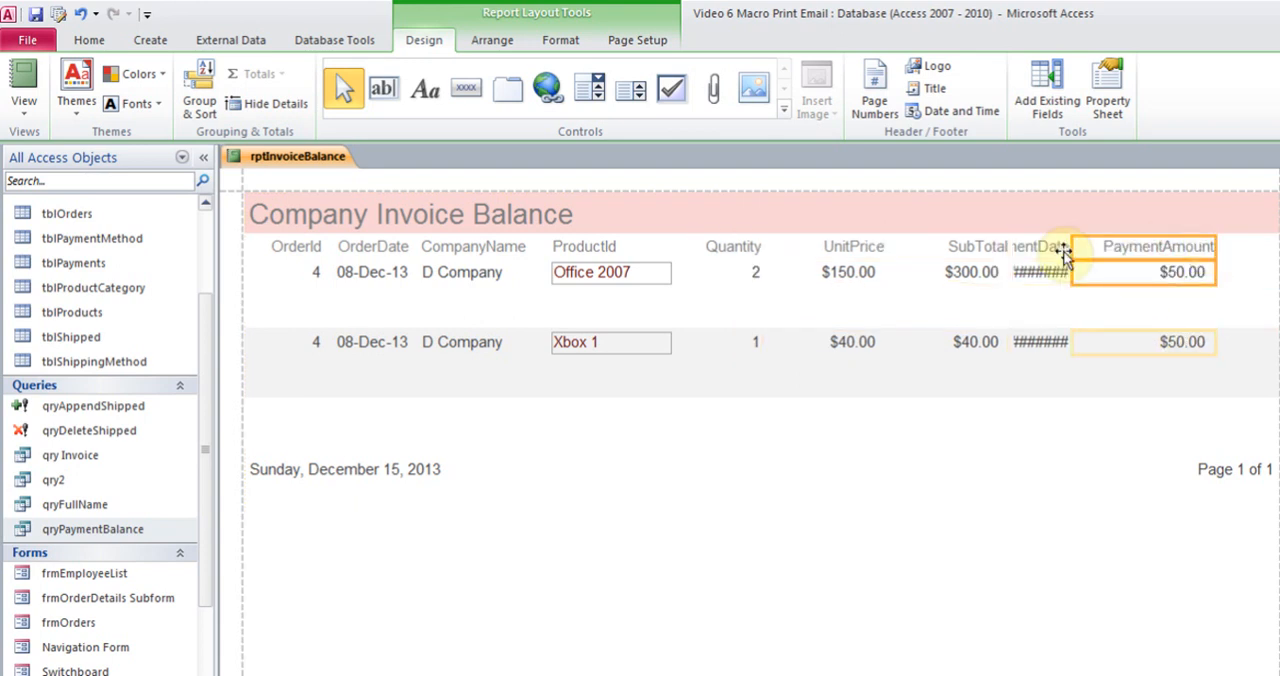
left_click_drag(1114, 257, 1165, 253)
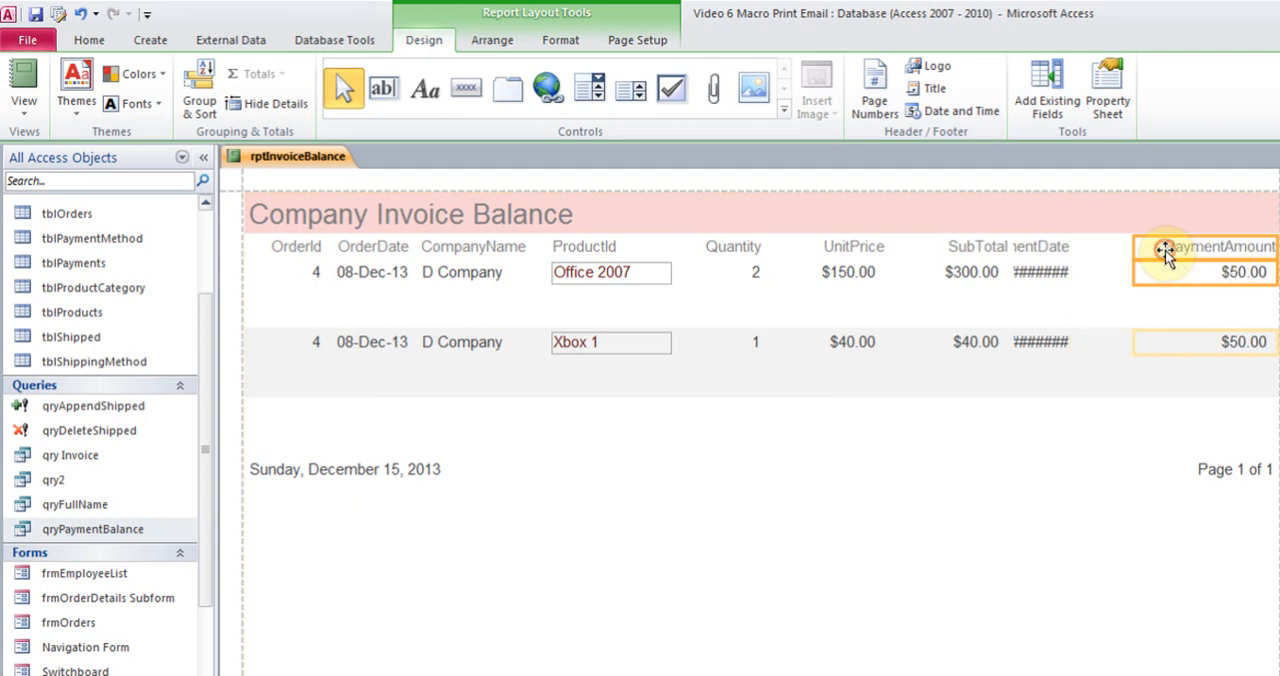
Widen the PaymentDate column so its heading and date values fit in full
left_click(1040, 248)
left_click(1040, 280)
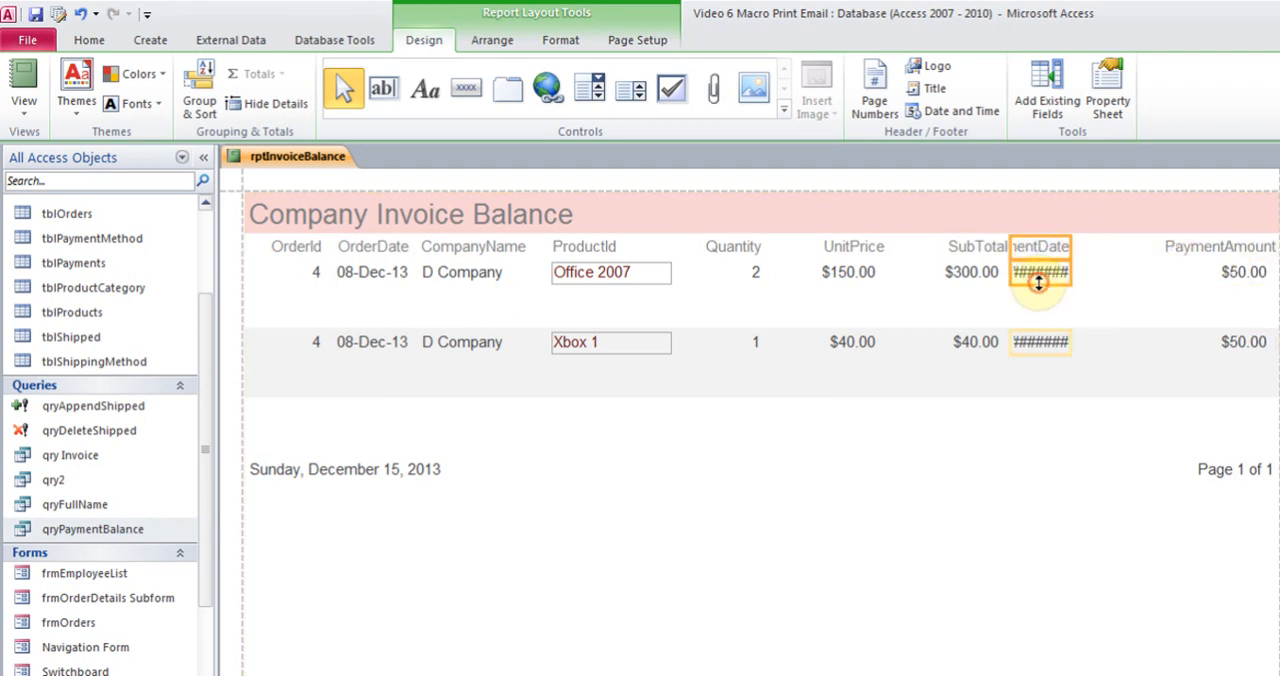
left_click_drag(1070, 246, 1118, 246)
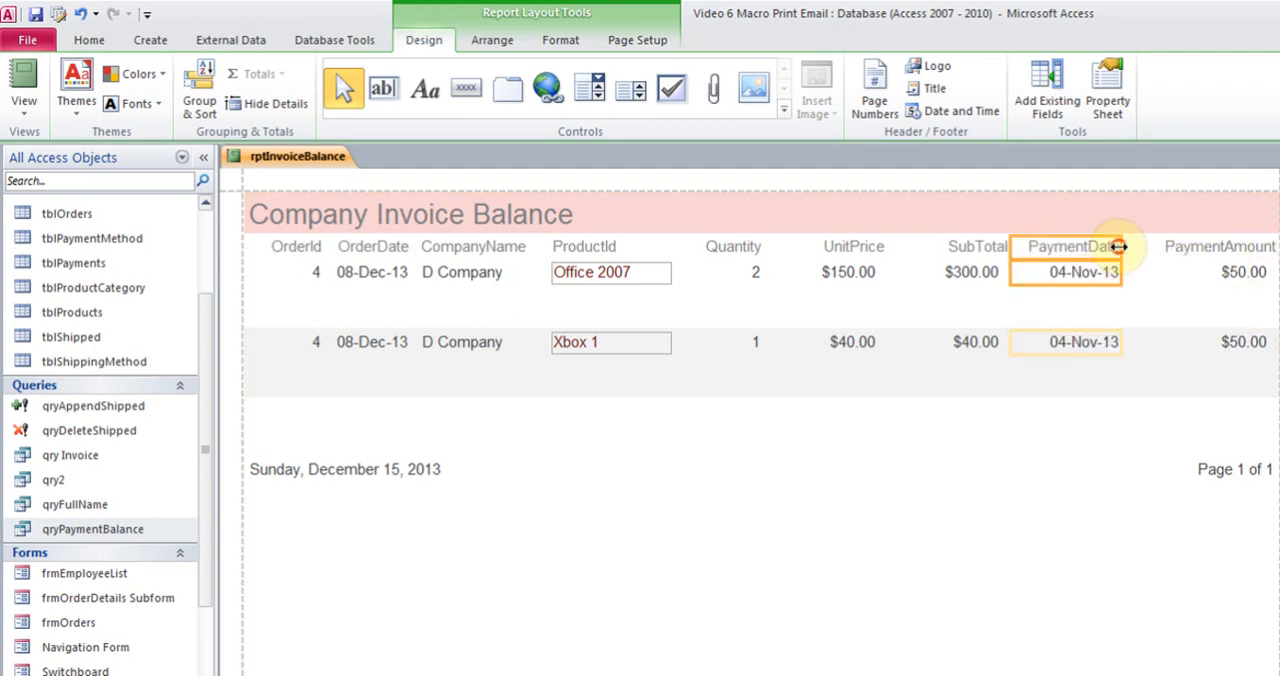
left_click(1036, 469)
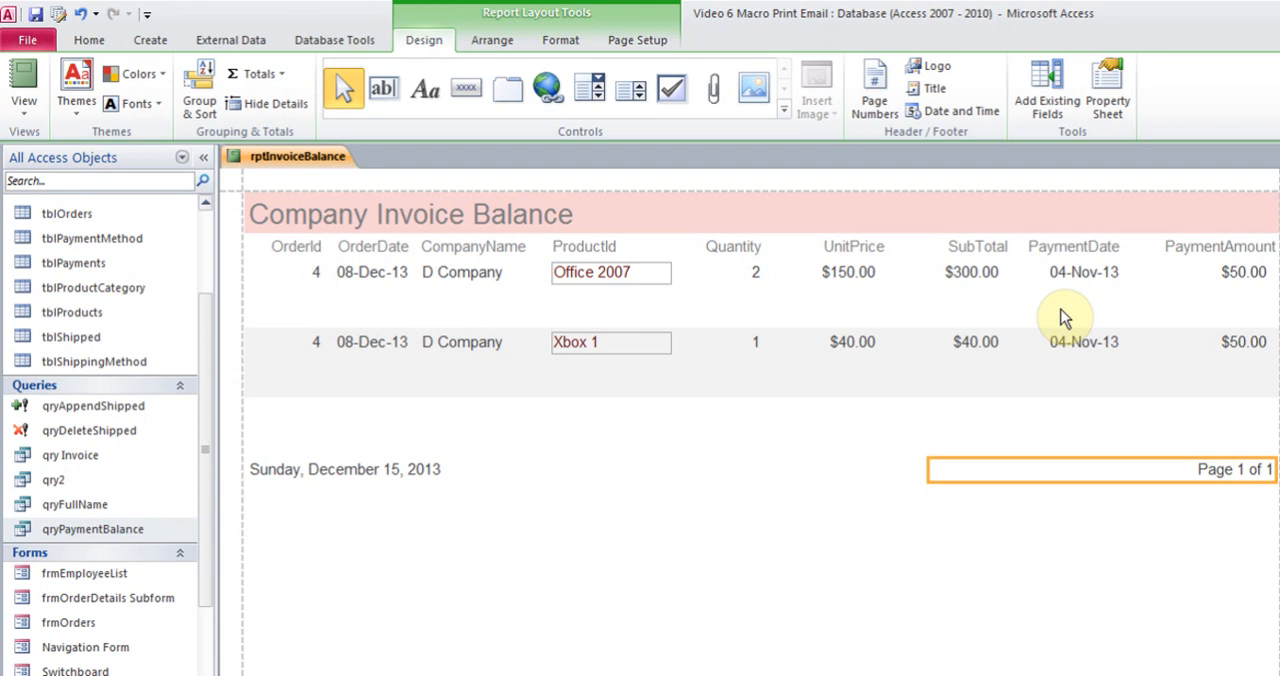
Add a Sum total for the SubTotal column to the report
left_click(24, 92)
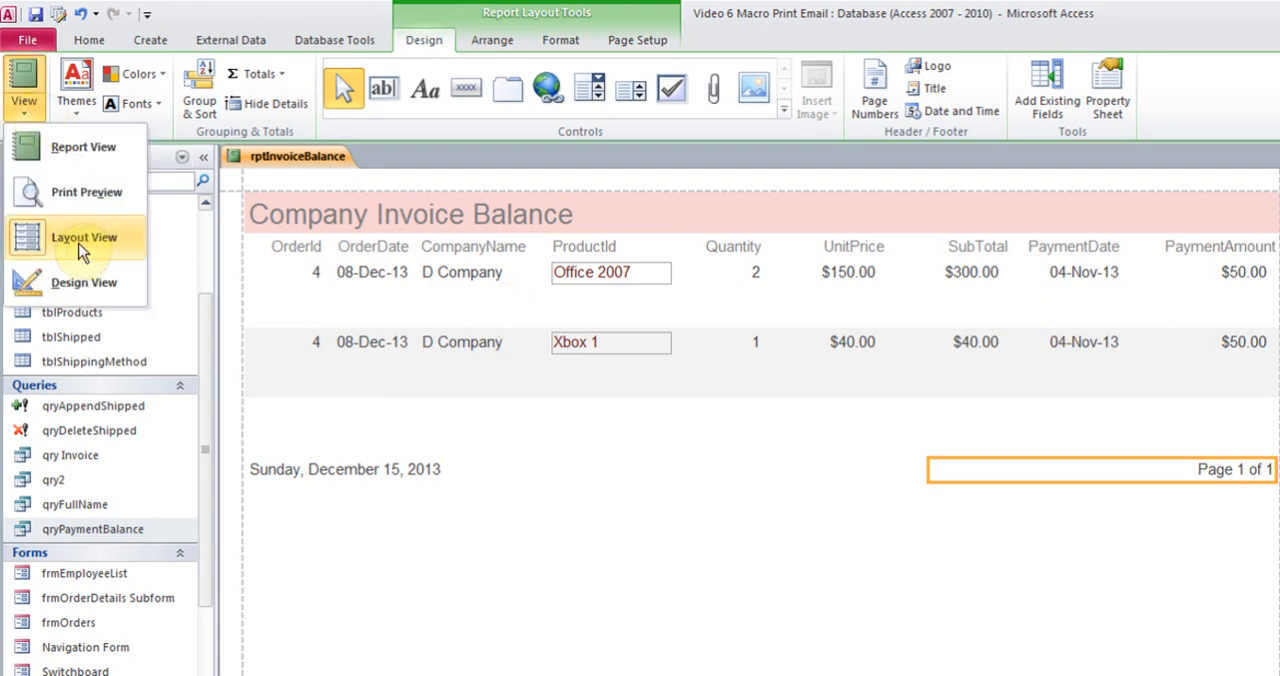
left_click(968, 278)
left_click(969, 280)
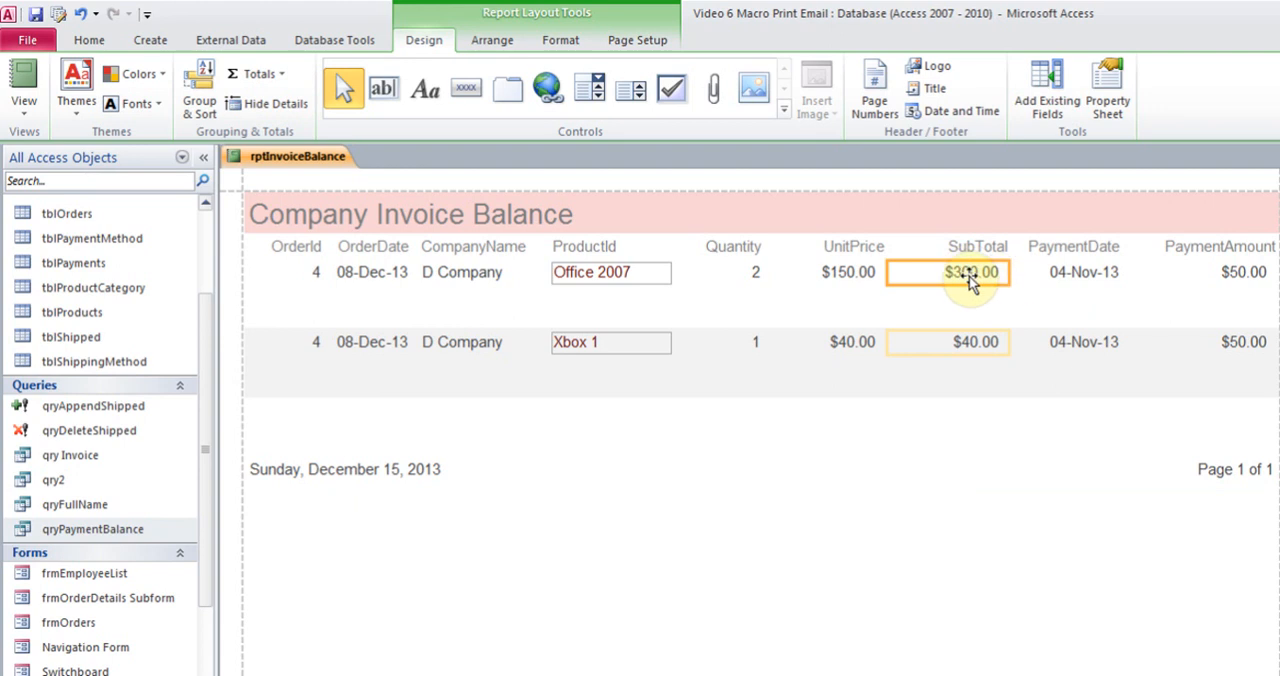
left_click(258, 76)
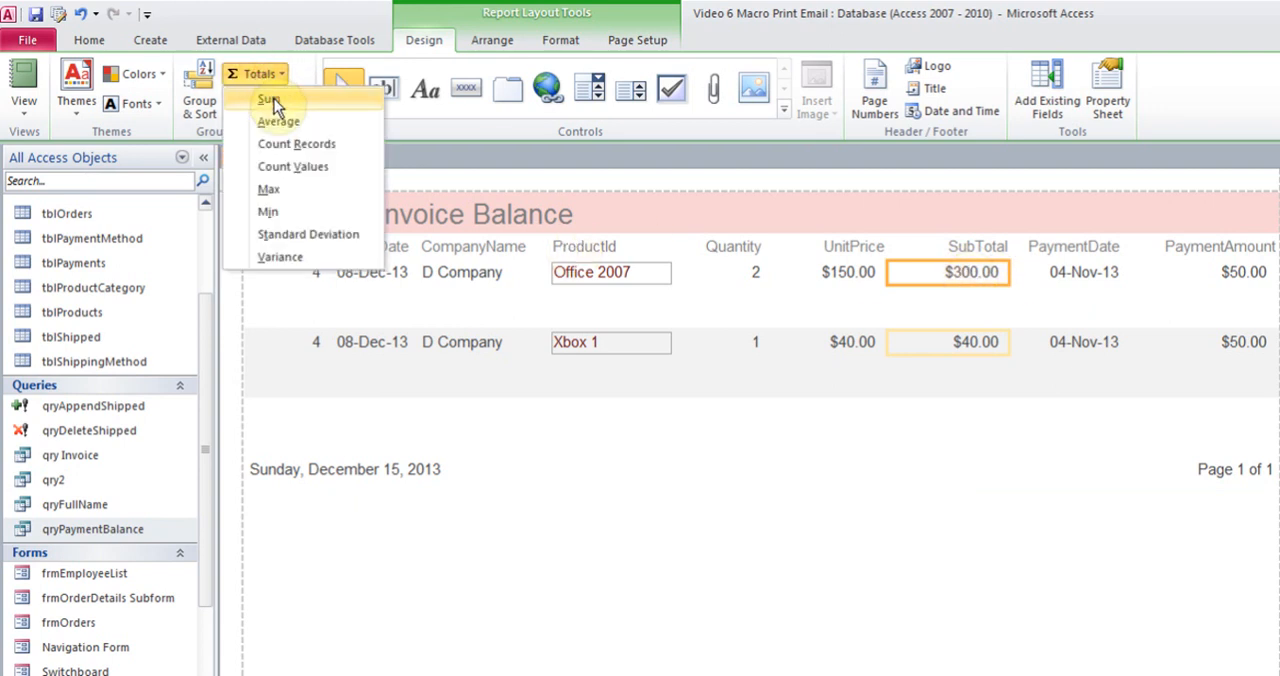
left_click(272, 100)
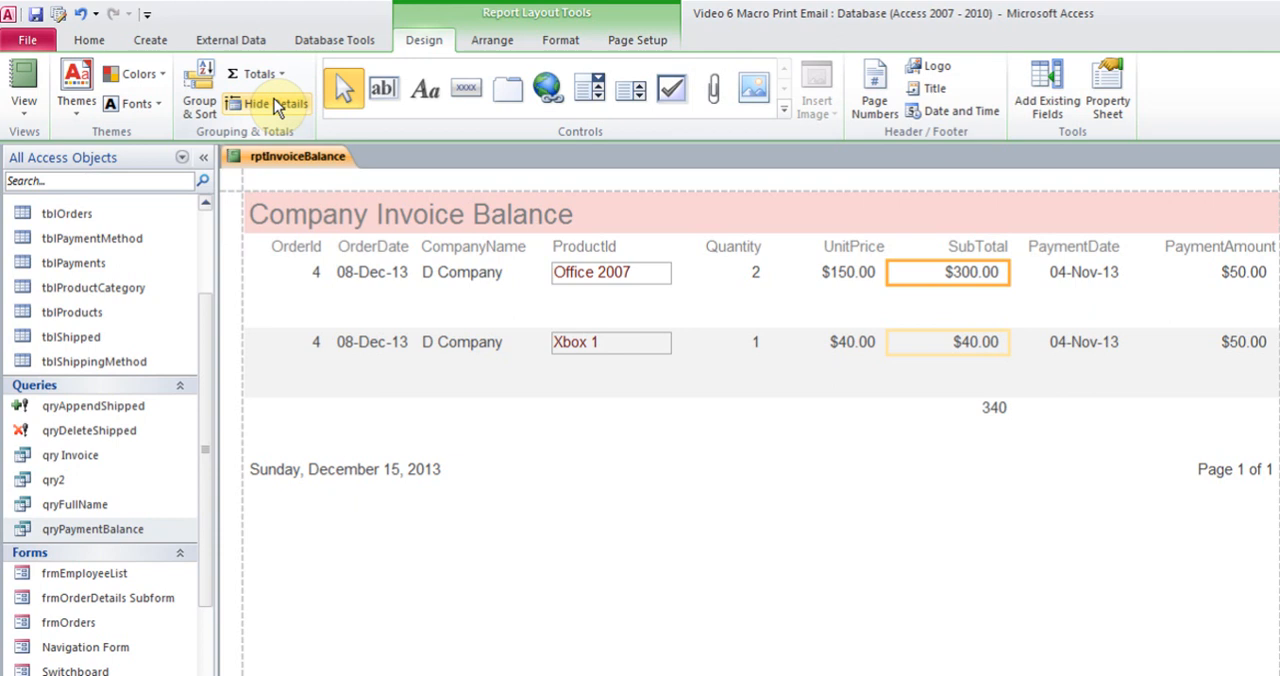
left_click(988, 405)
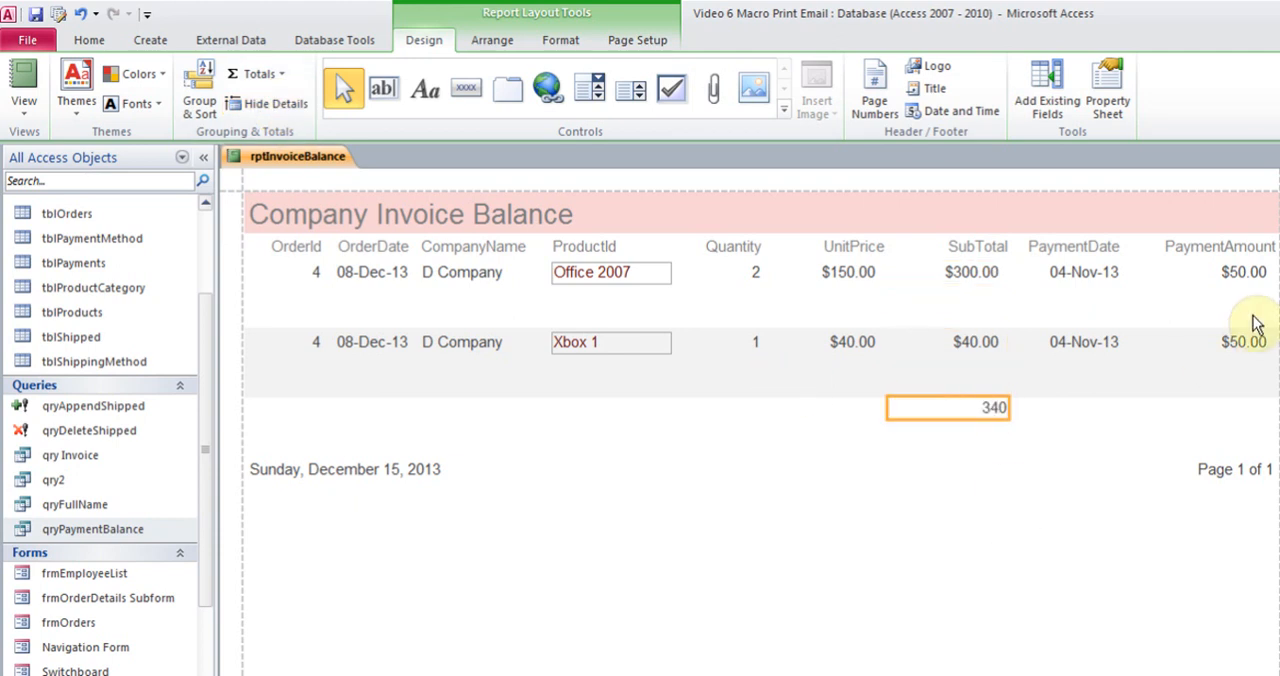
Switch the rptInvoiceBalance report from Layout View to Design View
left_click(1248, 276)
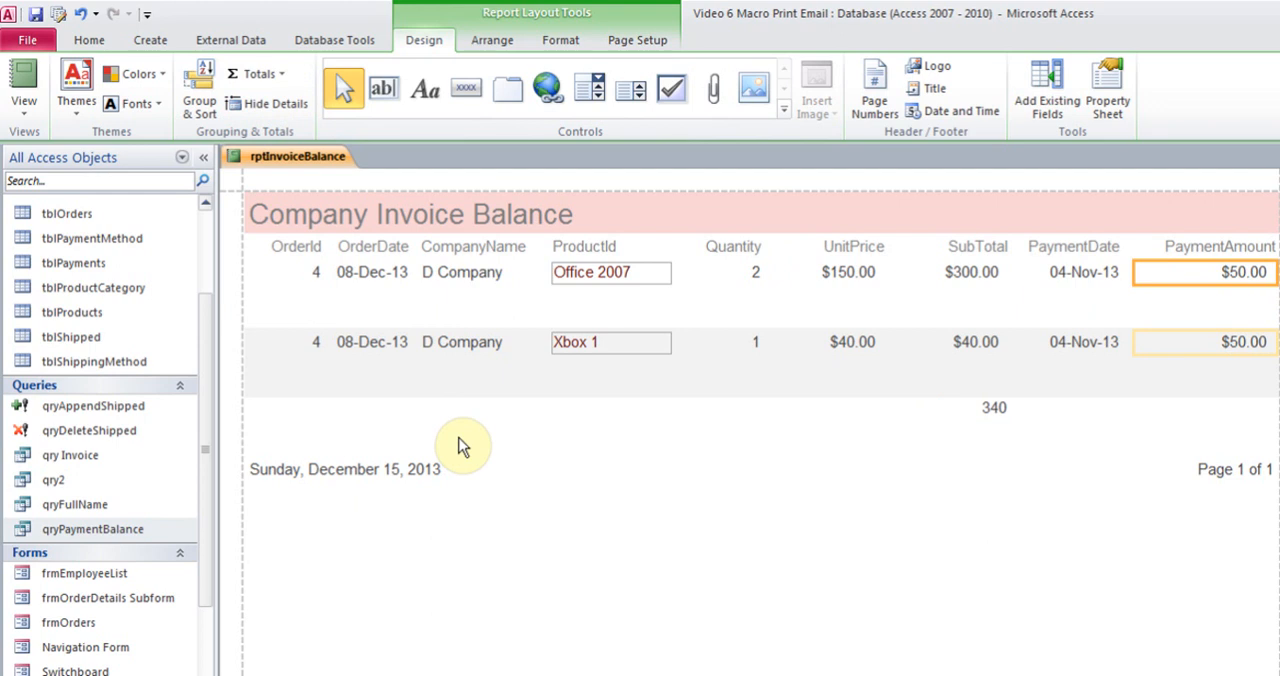
left_click(26, 108)
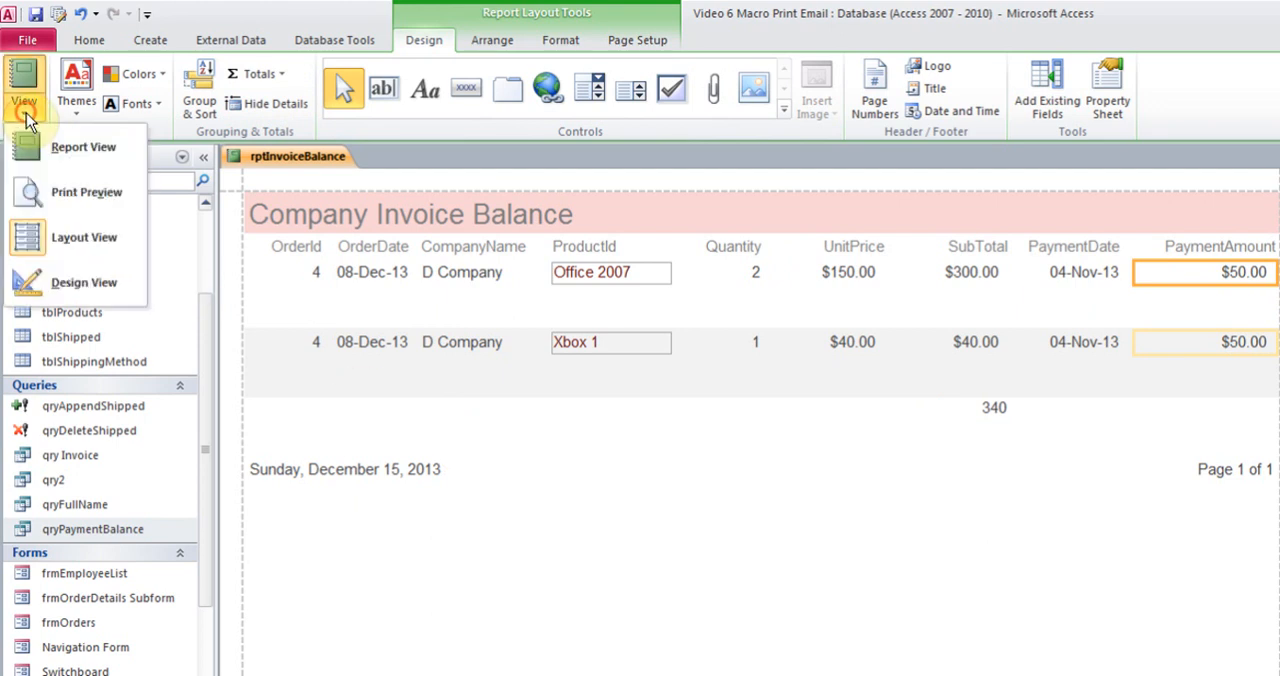
left_click(87, 290)
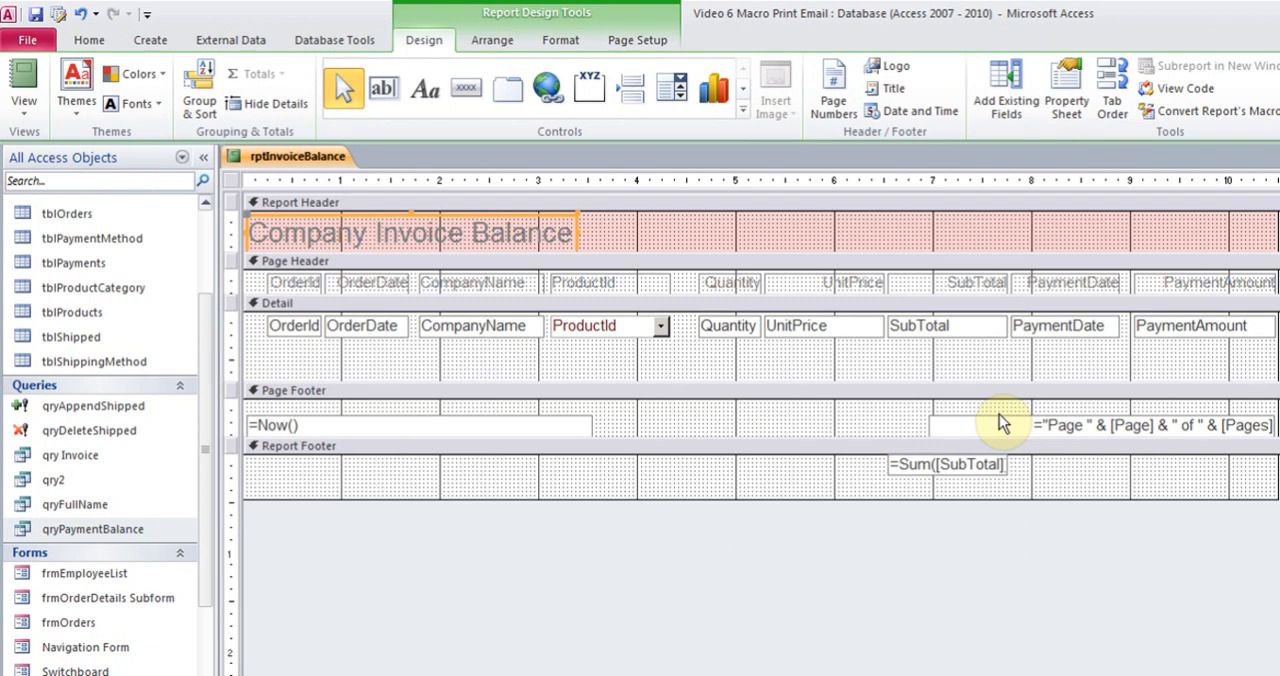
Check the SubTotal sum control in the Report Footer and the Name property of the SubTotal text box in the Detail section
left_click(966, 462)
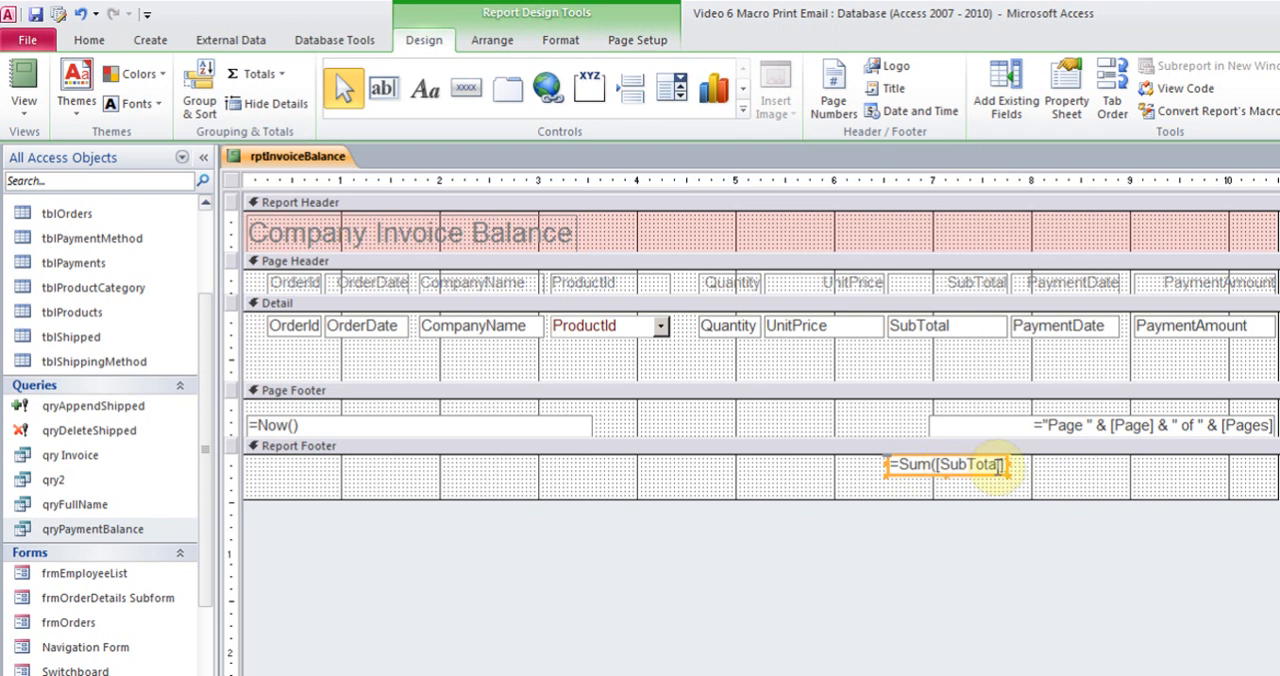
left_click(923, 333)
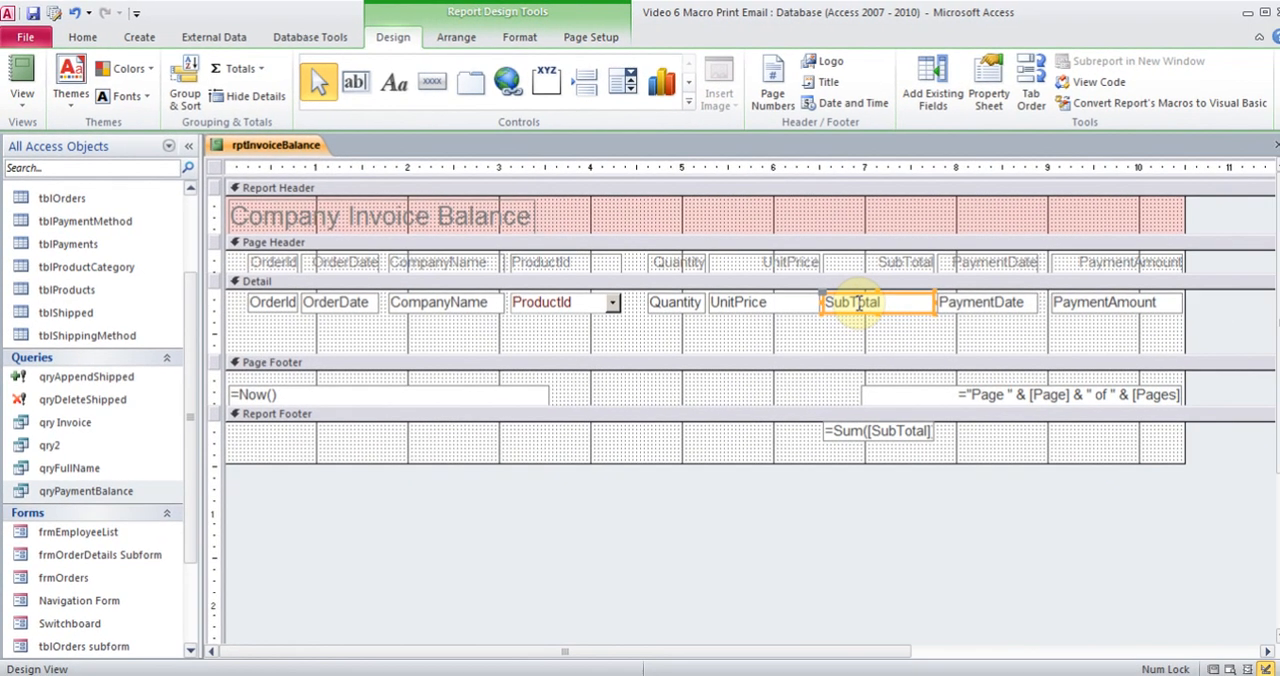
right_click(878, 311)
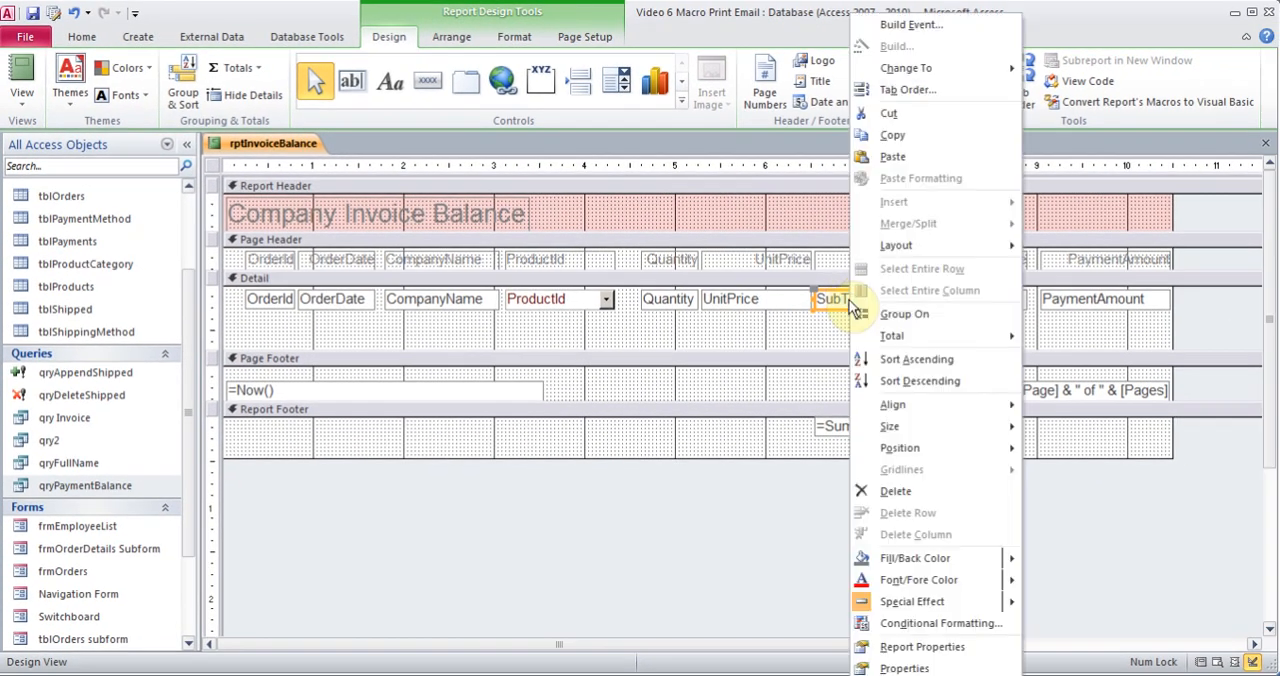
left_click(904, 668)
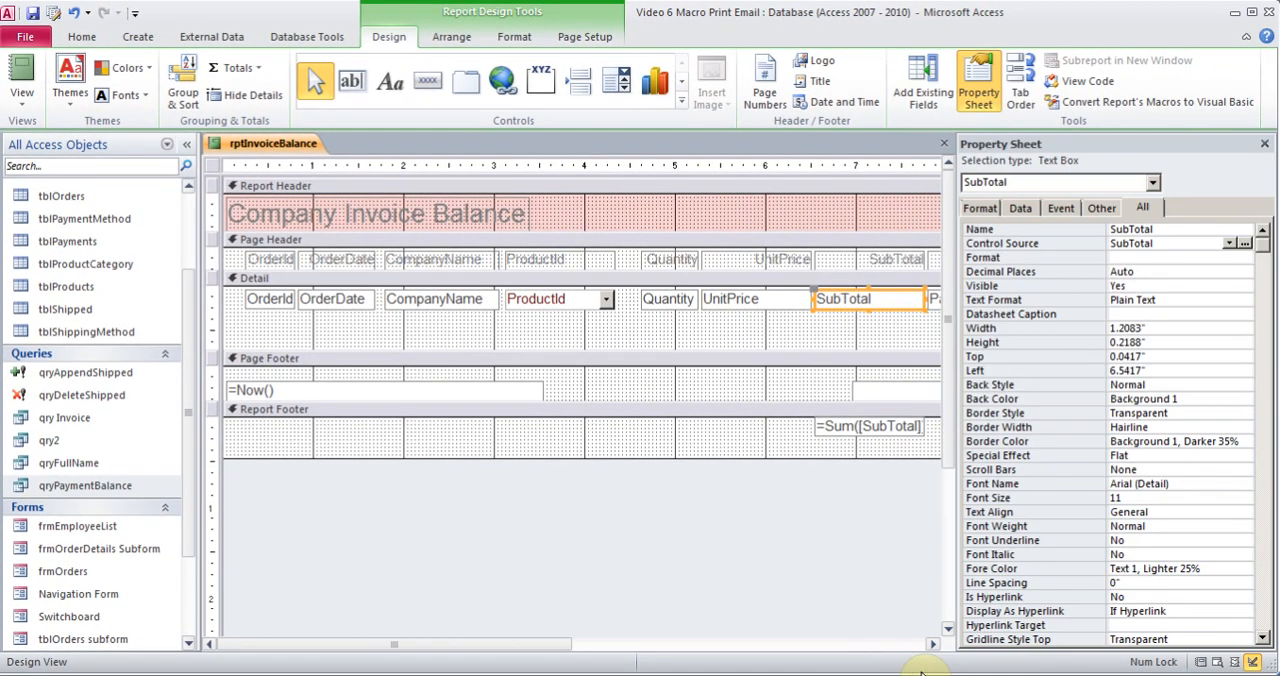
left_click(1157, 229)
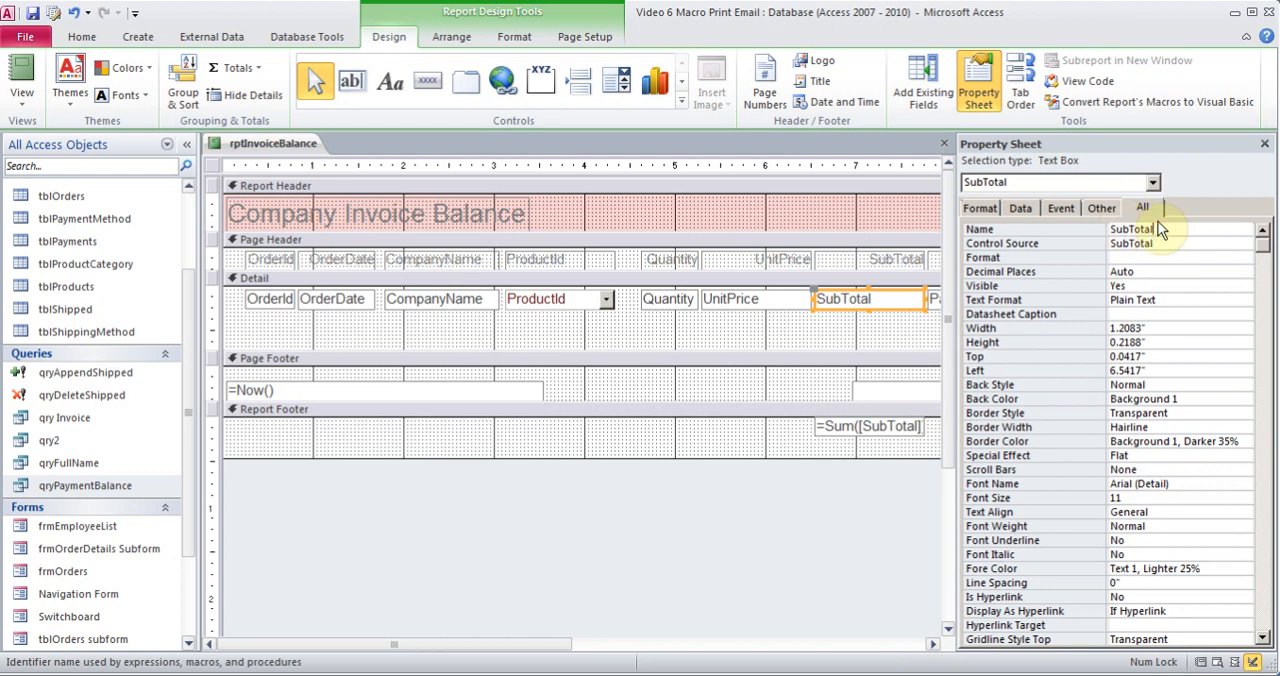
left_click(1264, 144)
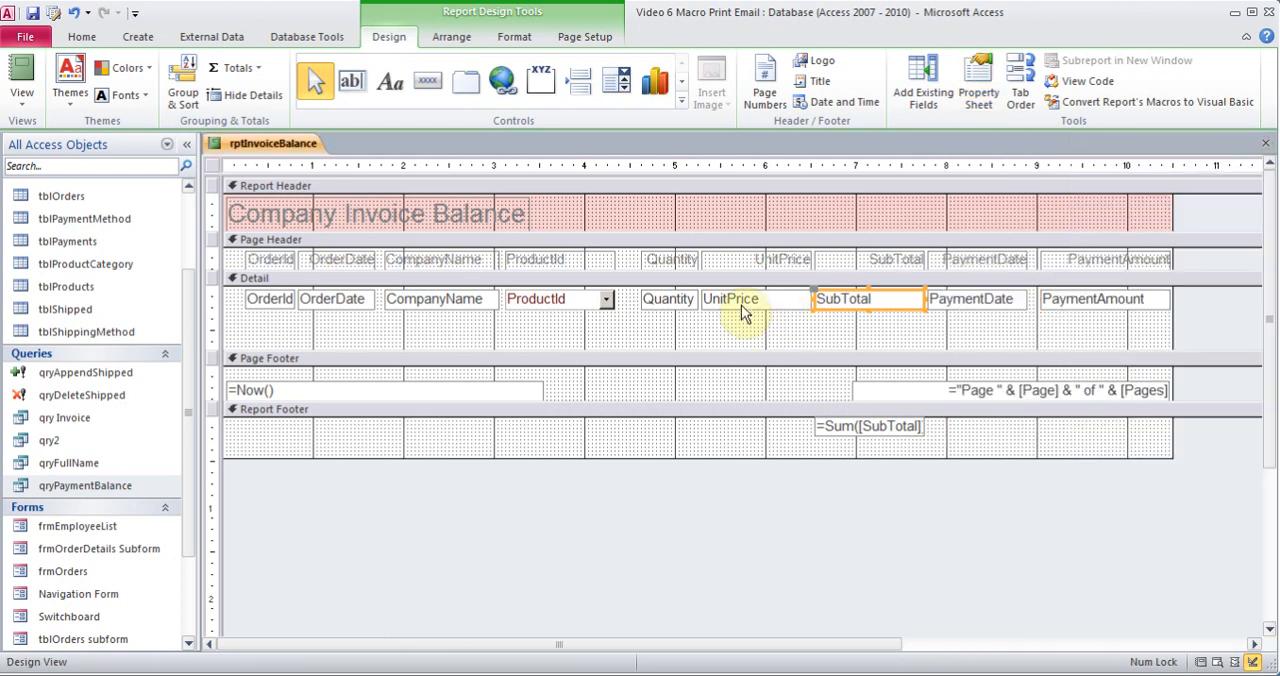
Reduce the height of the Detail section so it ends just below the field text boxes
left_click(870, 262)
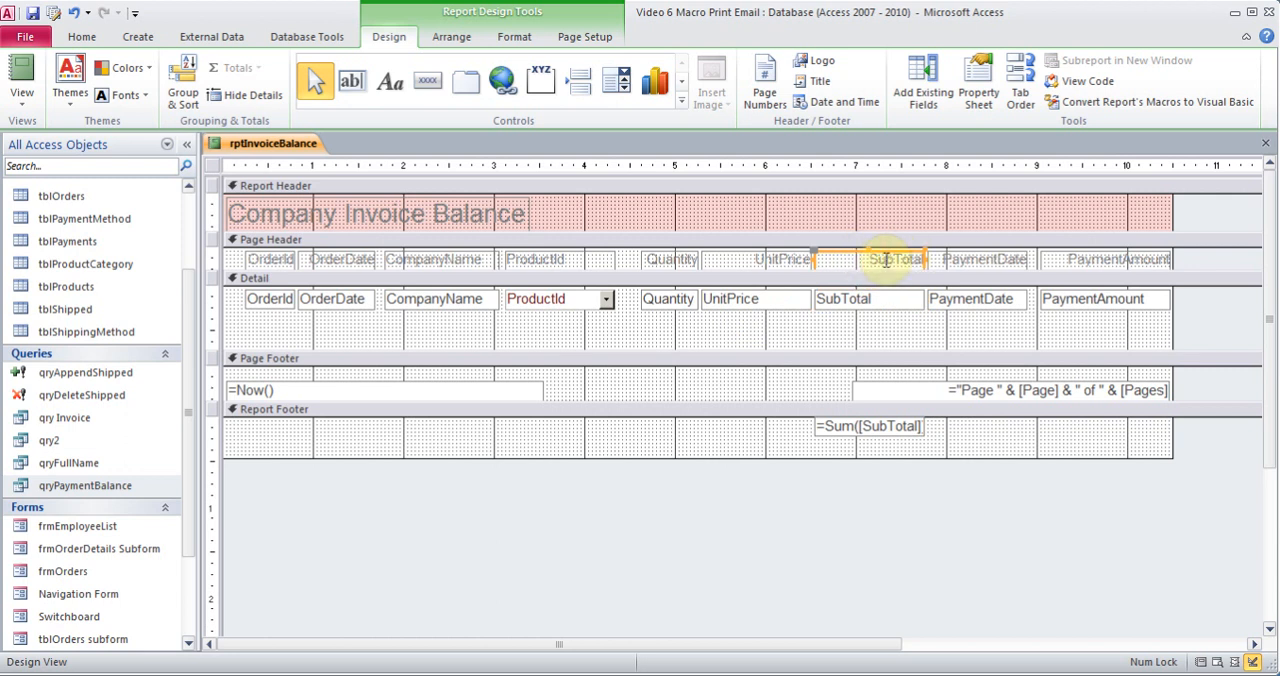
left_click(873, 299)
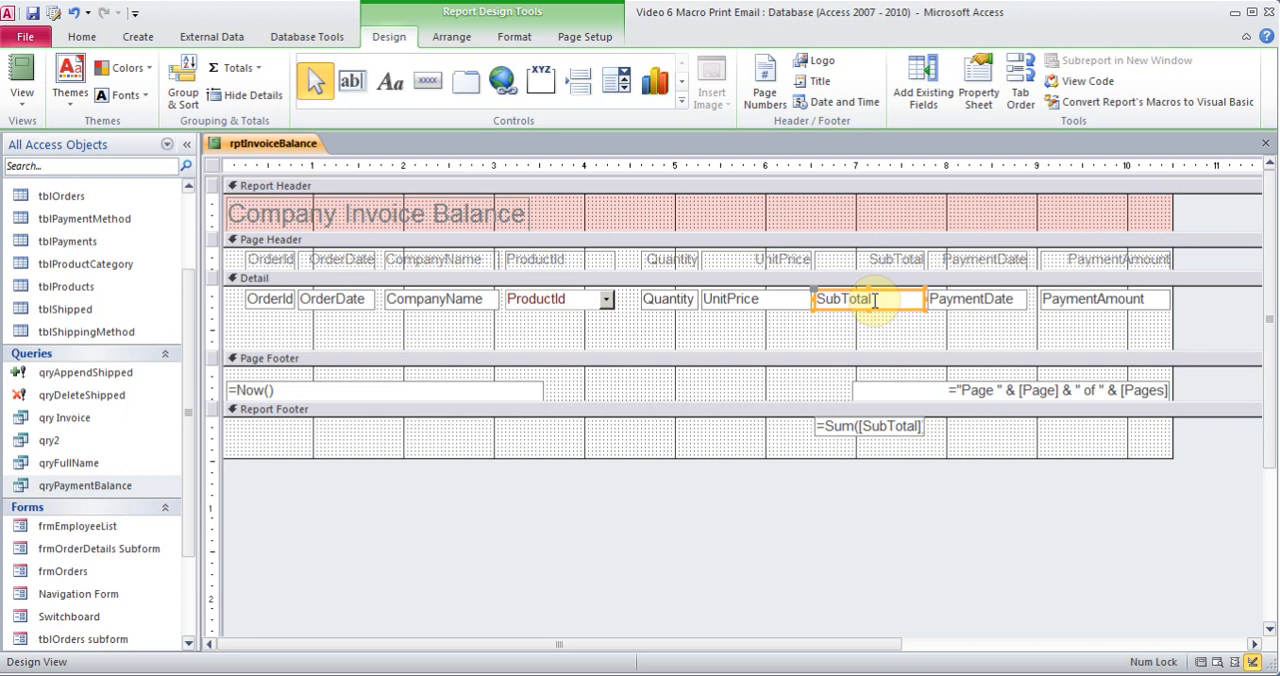
left_click_drag(875, 351, 874, 323)
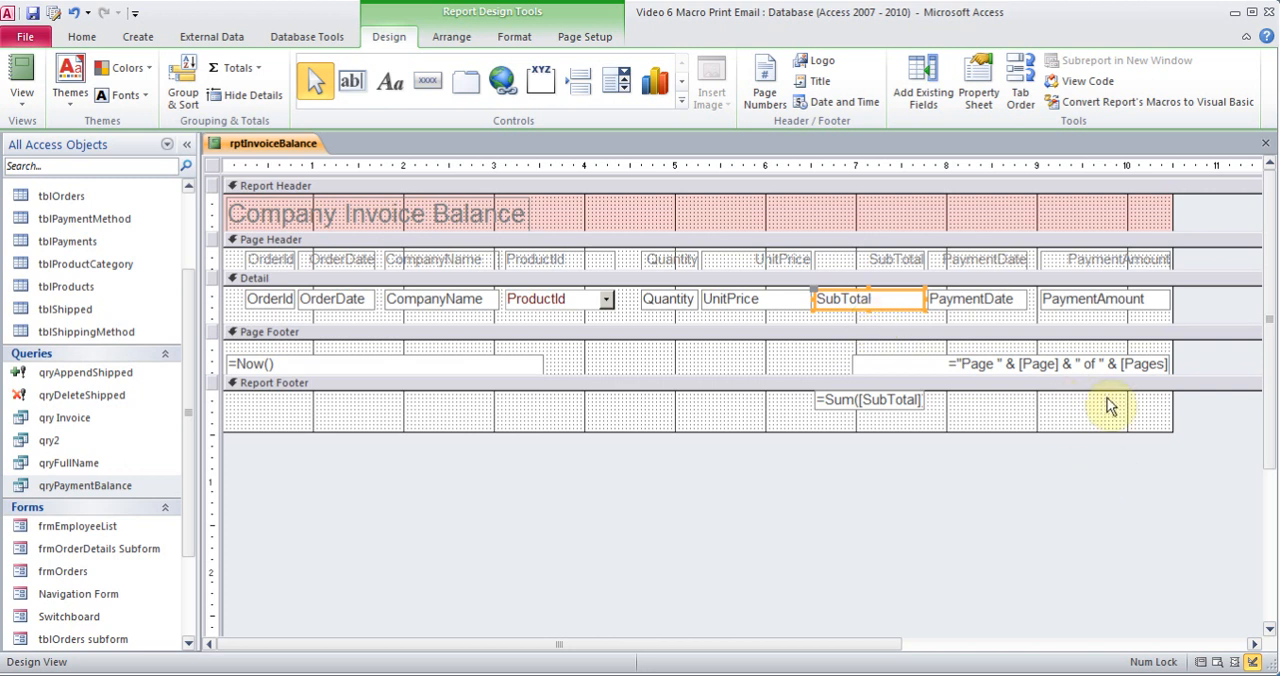
Check the Name property of the PaymentAmount text box in the Detail section
left_click(1101, 300)
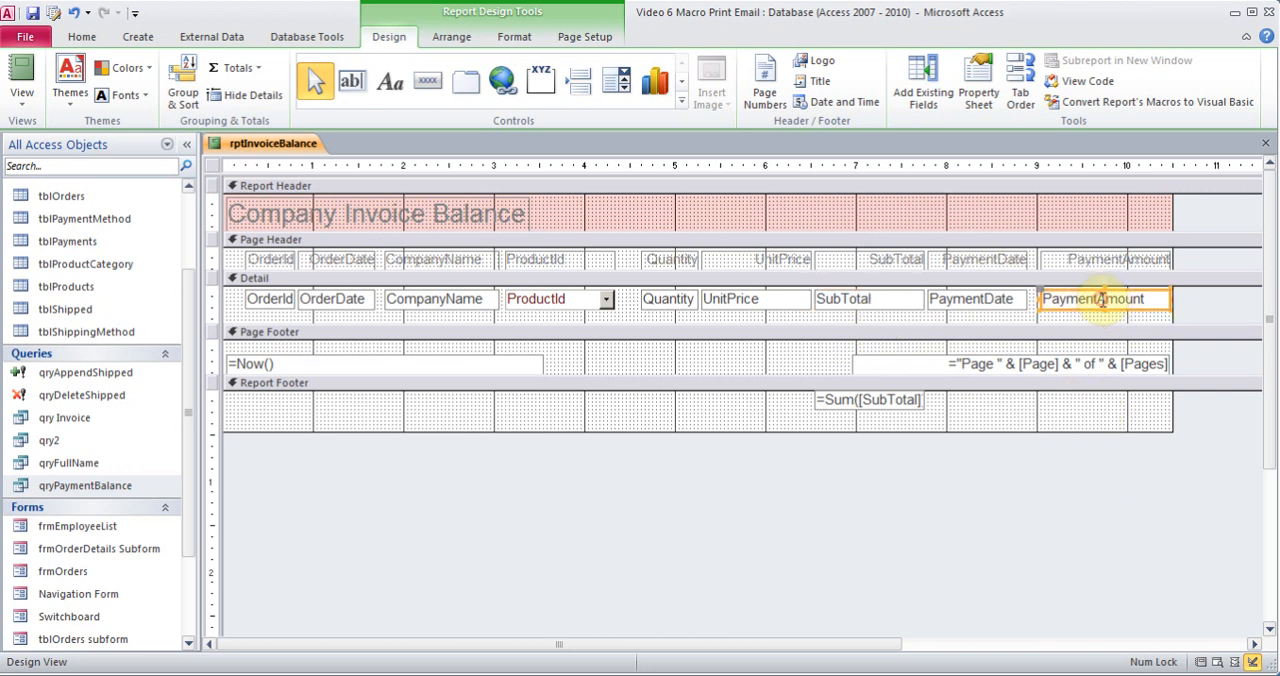
right_click(1101, 300)
left_click(1155, 667)
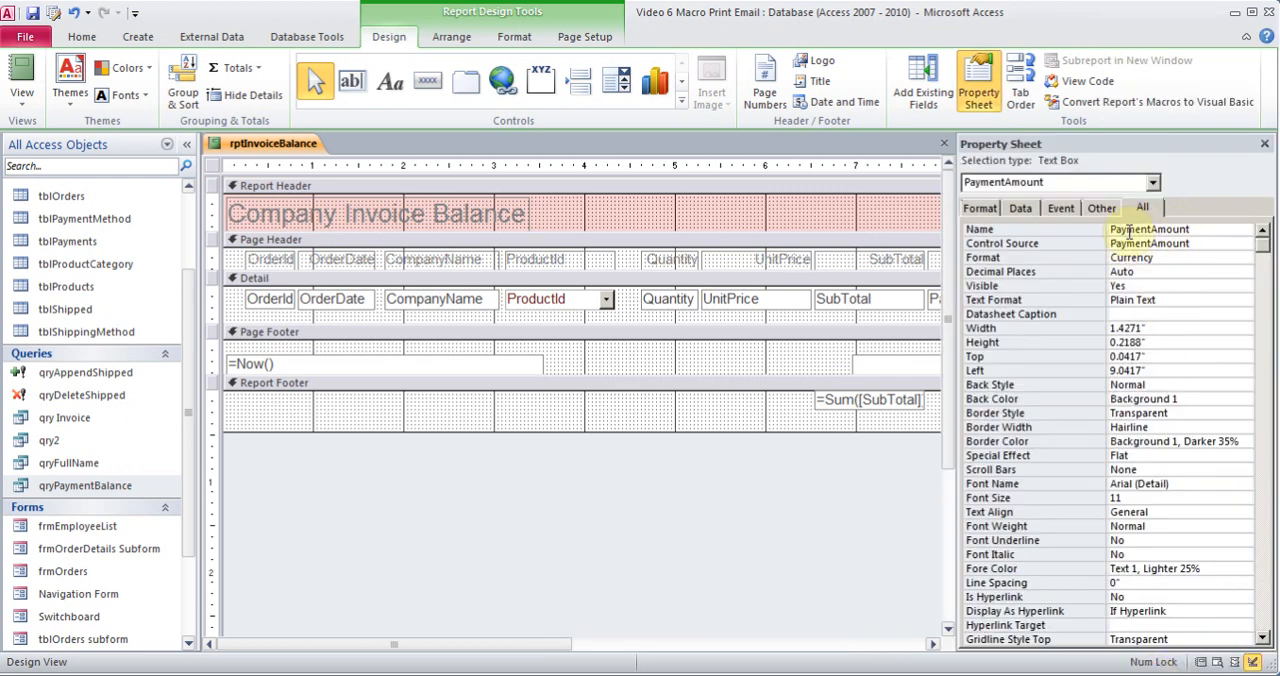
left_click(1265, 144)
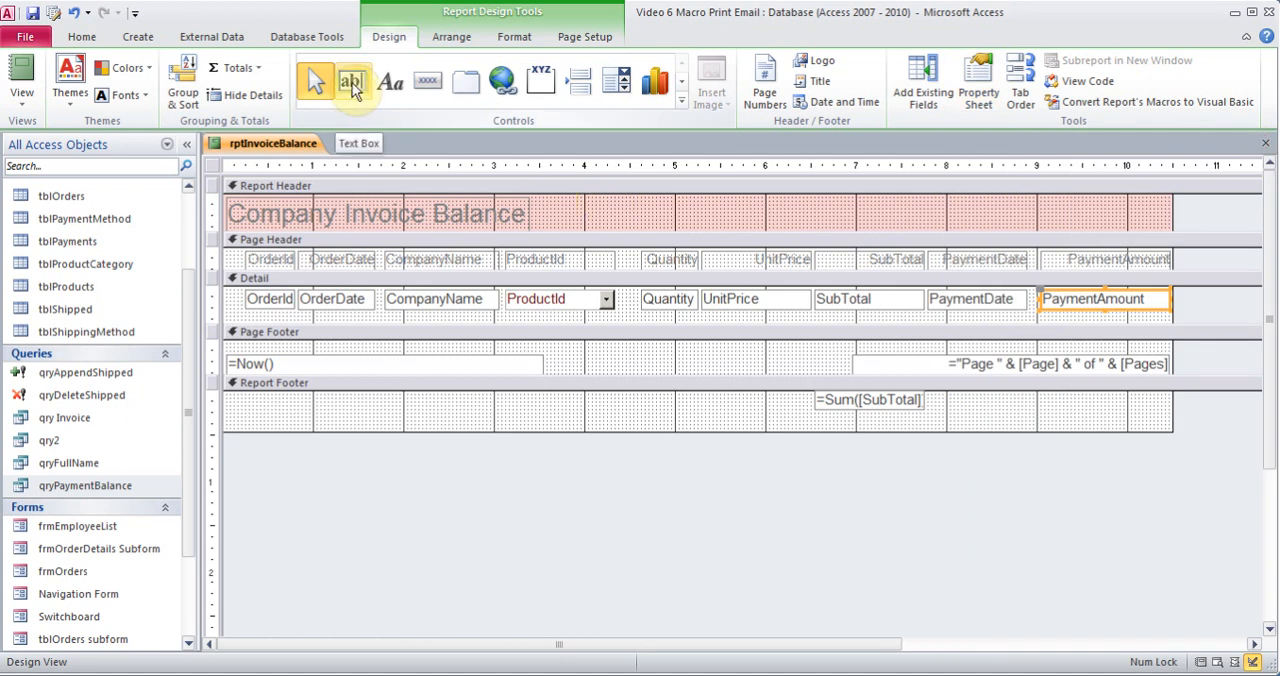
Draw a text box about 1.04 inches wide in the Report Footer beneath PaymentAmount and open its properties
left_click(352, 88)
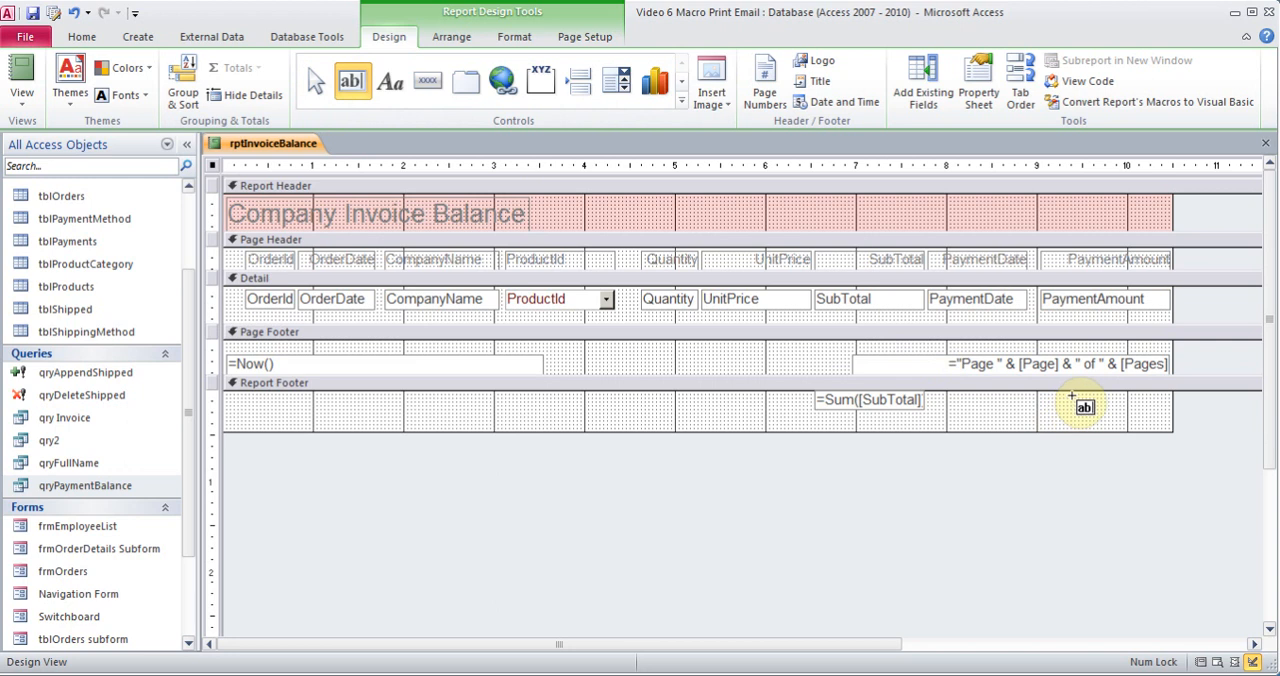
left_click_drag(1071, 400, 1166, 416)
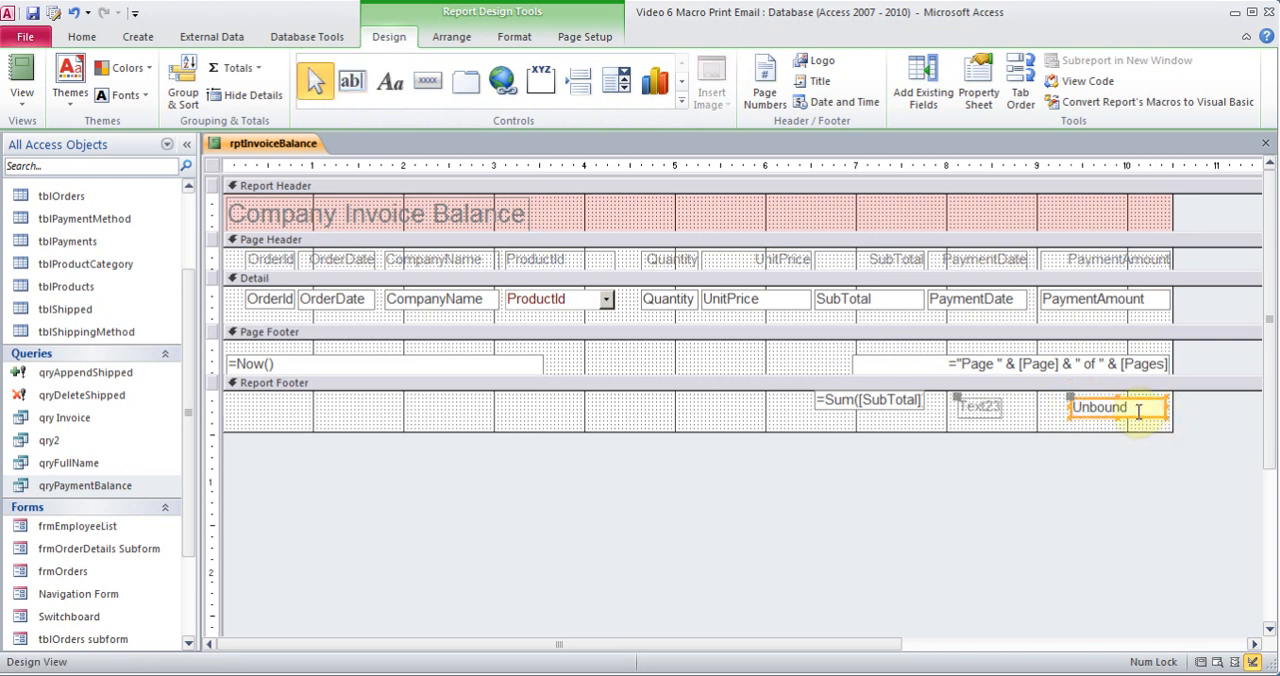
right_click(1138, 411)
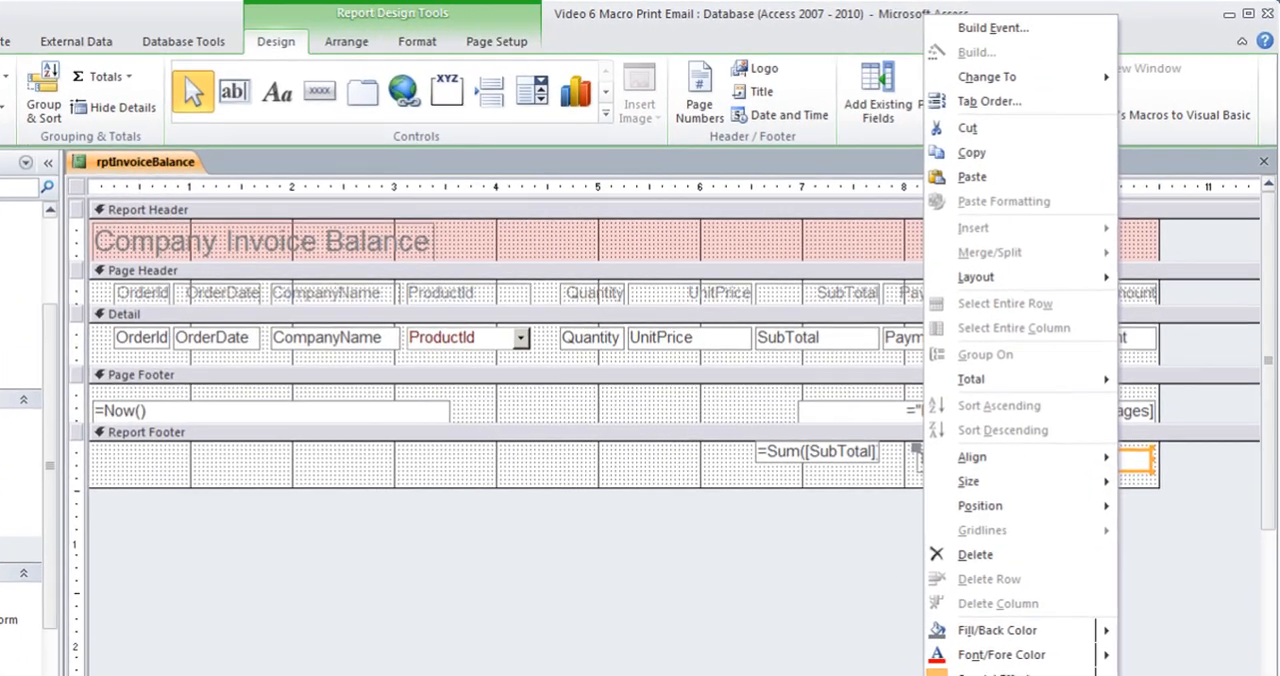
left_click(985, 674)
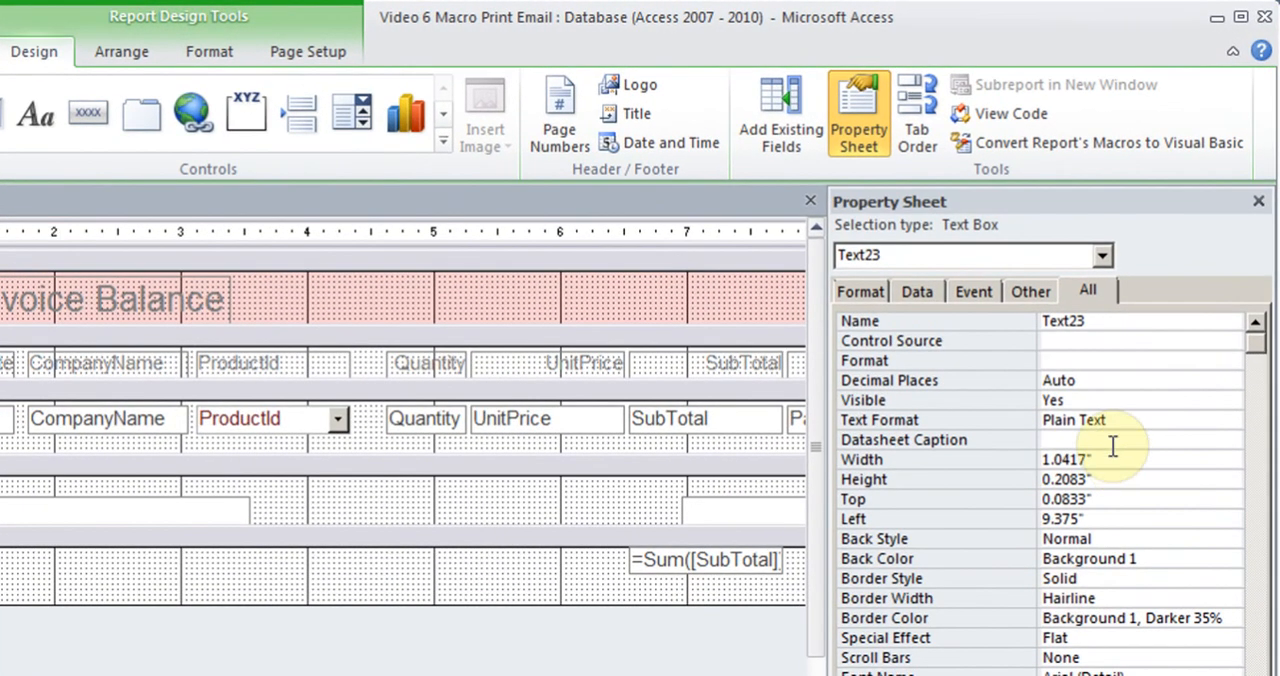
Build the expression =Sum([PaymentAmount]) as the new footer text box's Control Source
left_click(1066, 341)
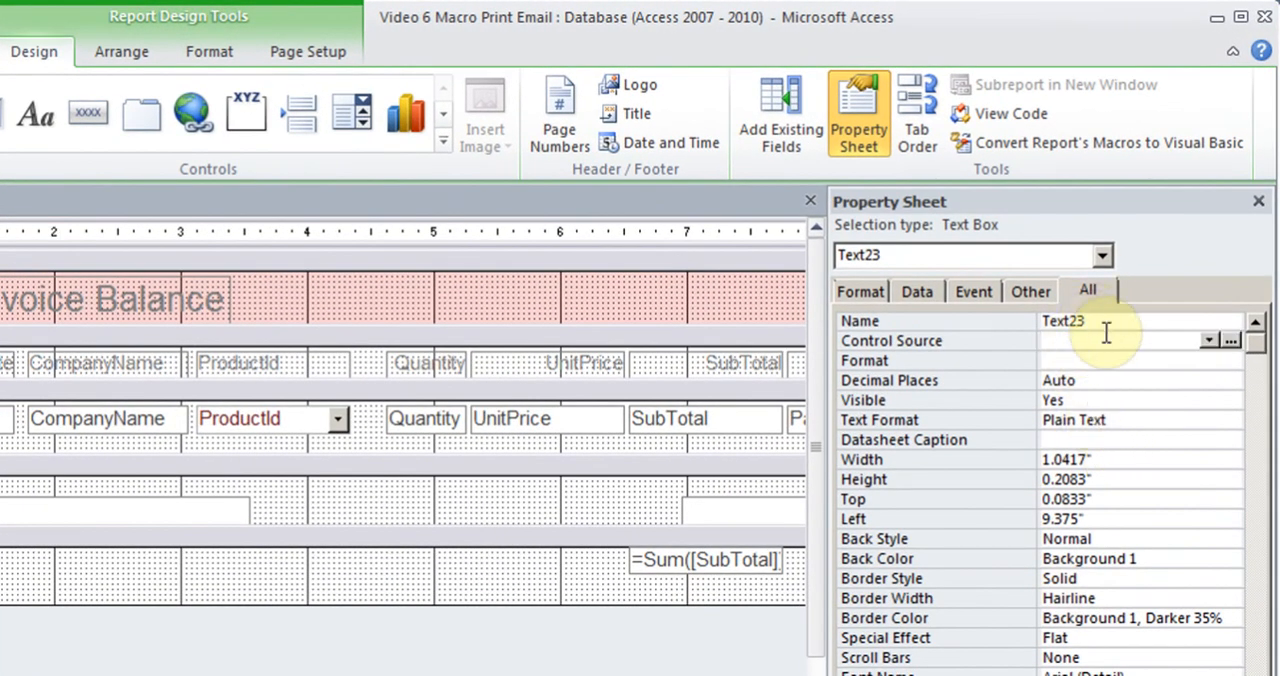
left_click(1229, 341)
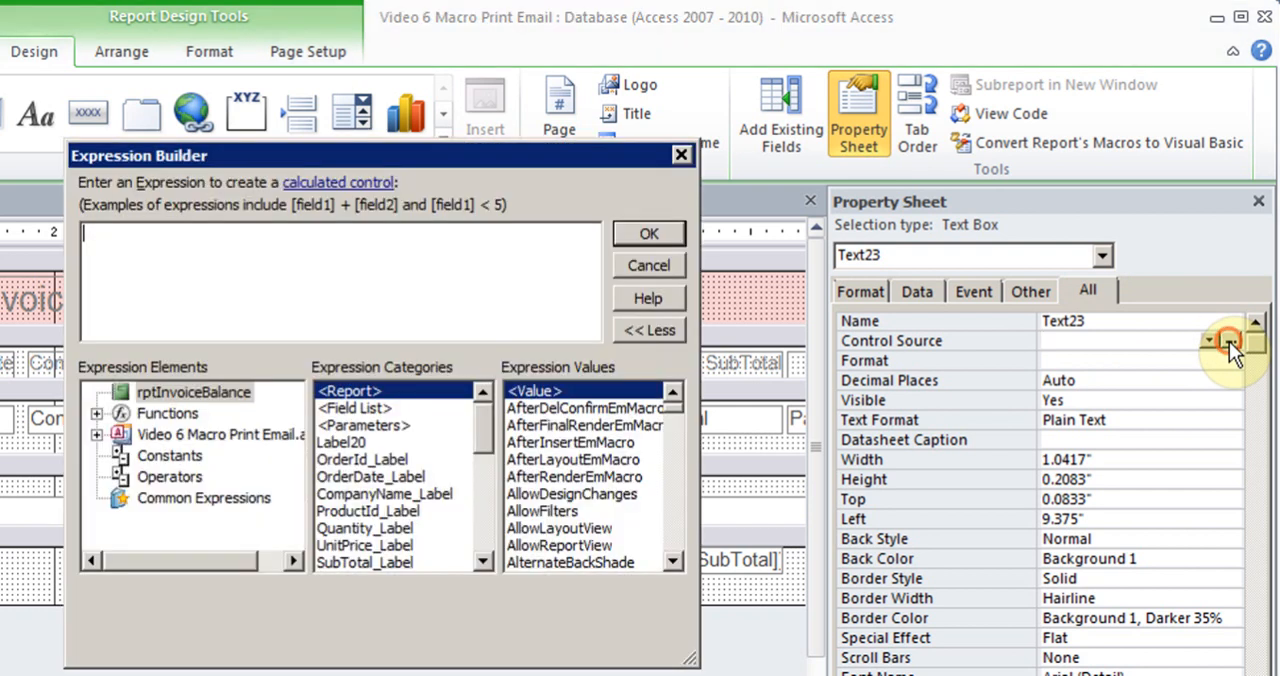
type("=sum")
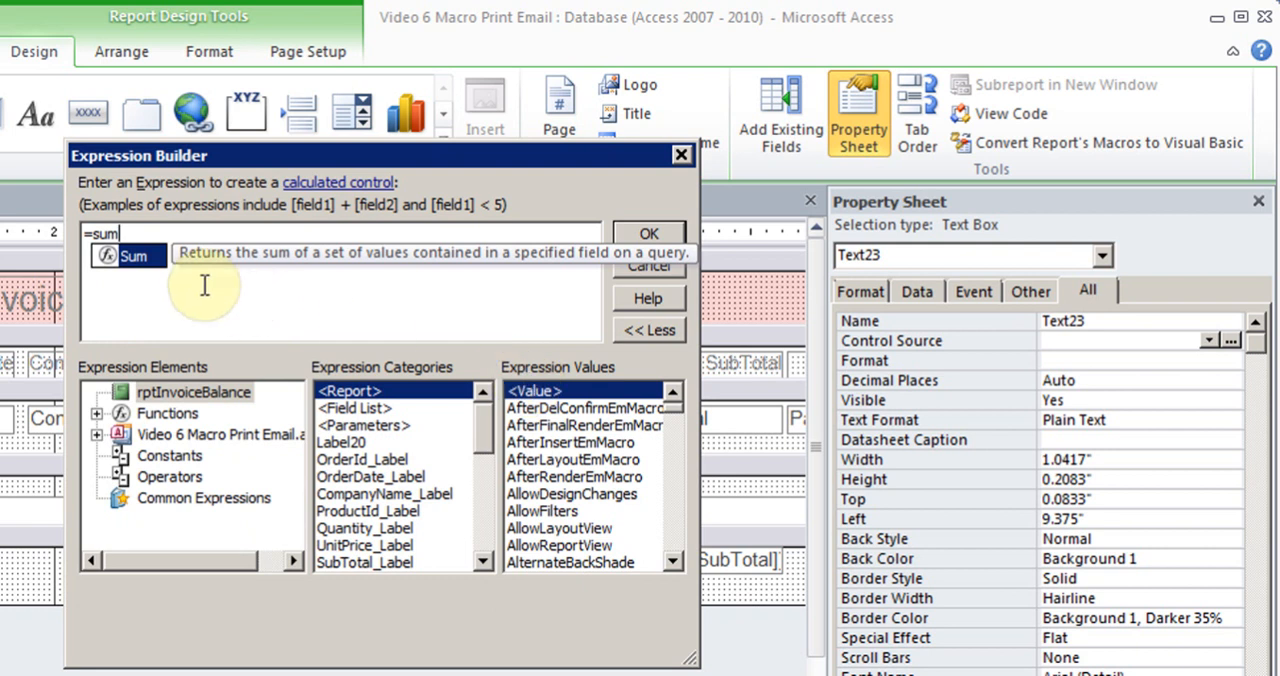
double_click(148, 257)
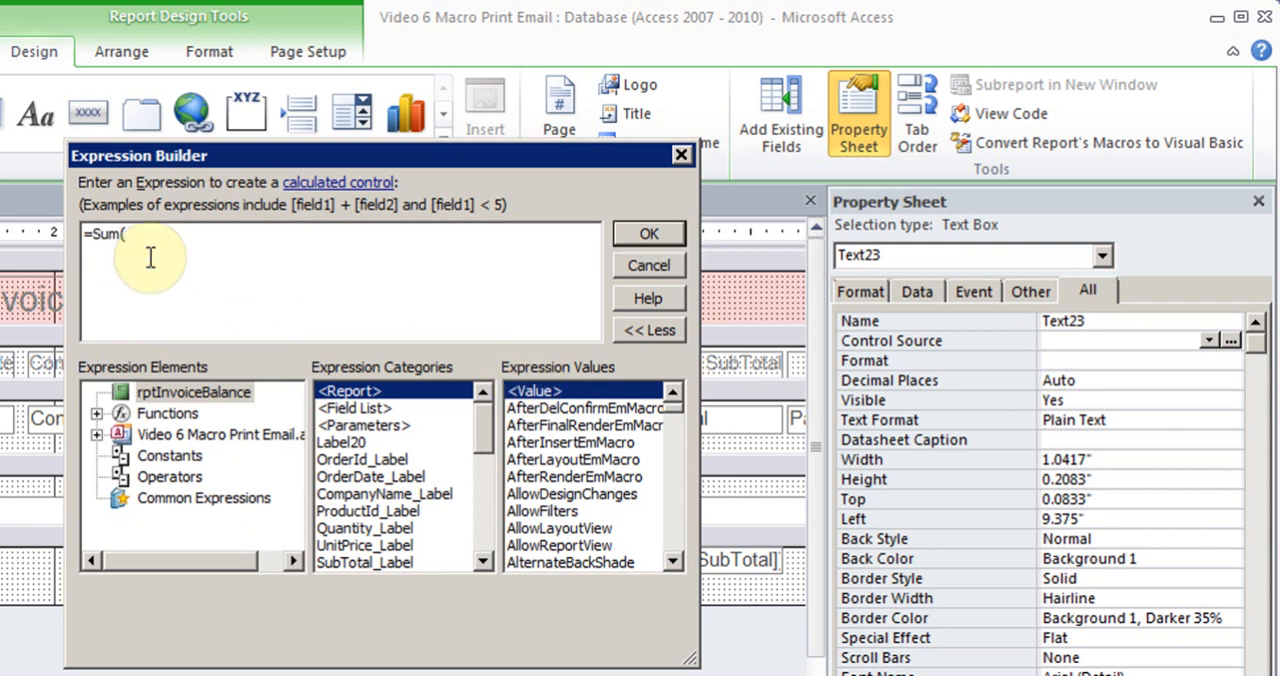
type("A")
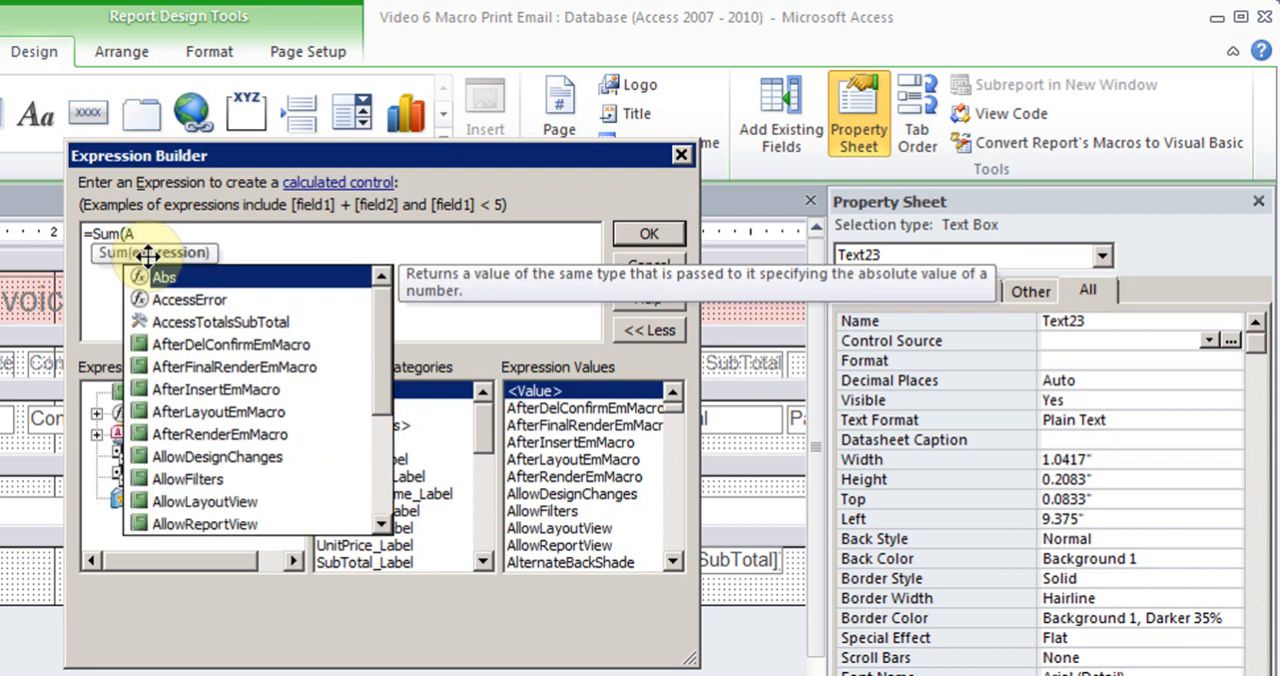
key("BackSpace")
type("Pay")
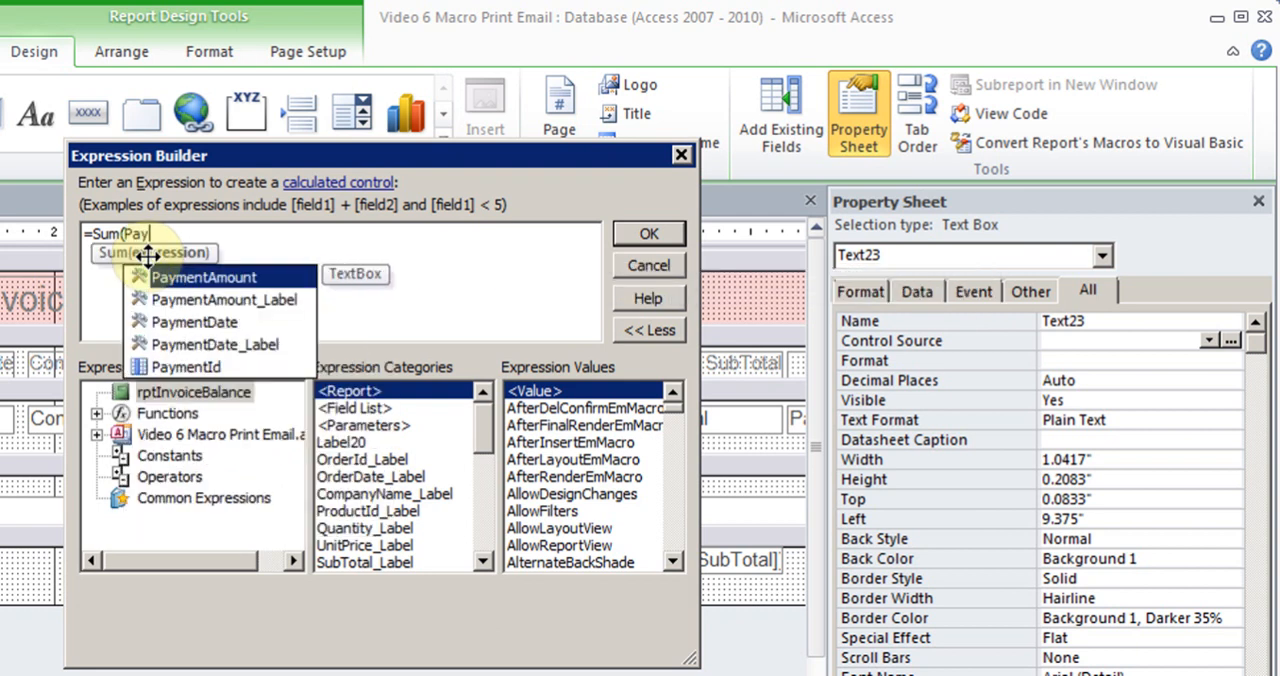
double_click(240, 278)
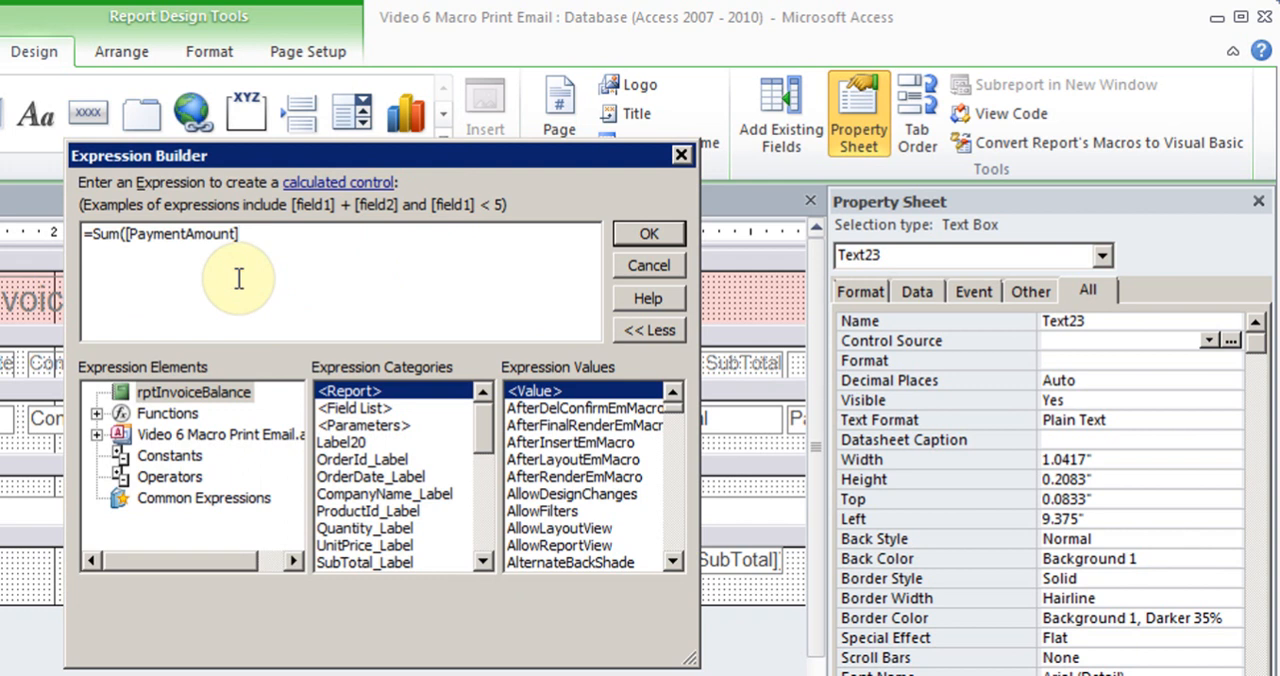
left_click(617, 233)
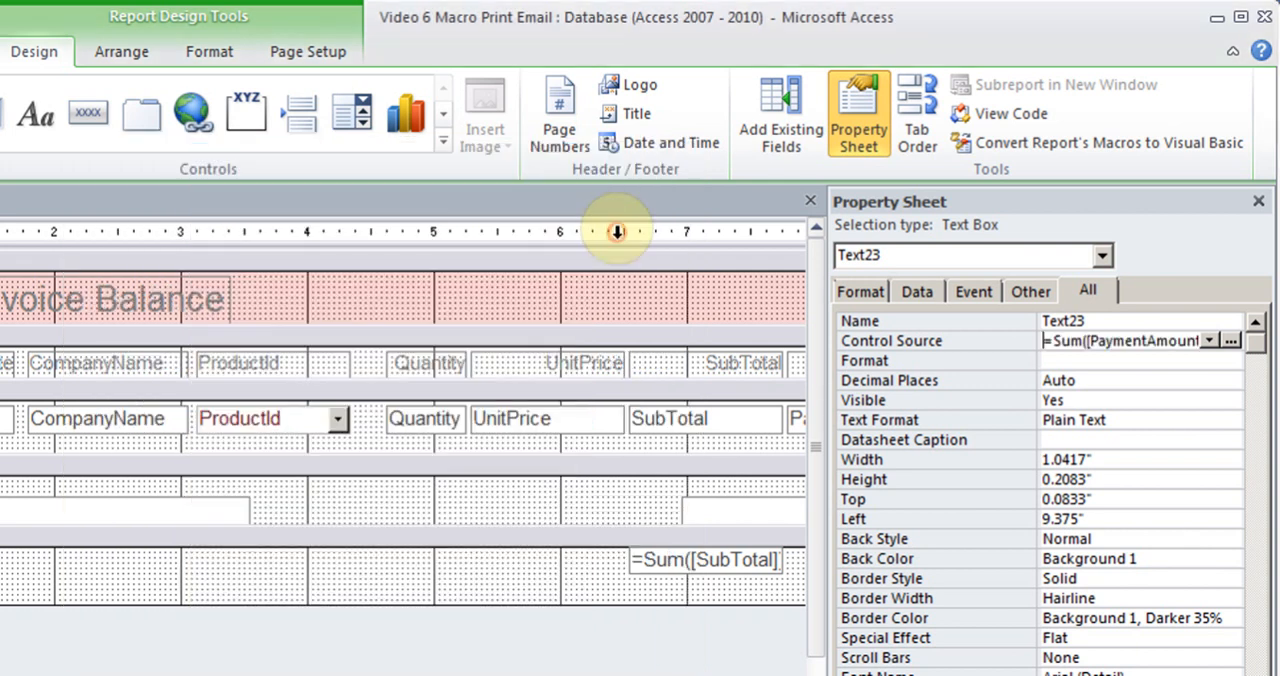
Preview the report by entering an order number at the parameter prompt, and return to Design View
left_click(1258, 201)
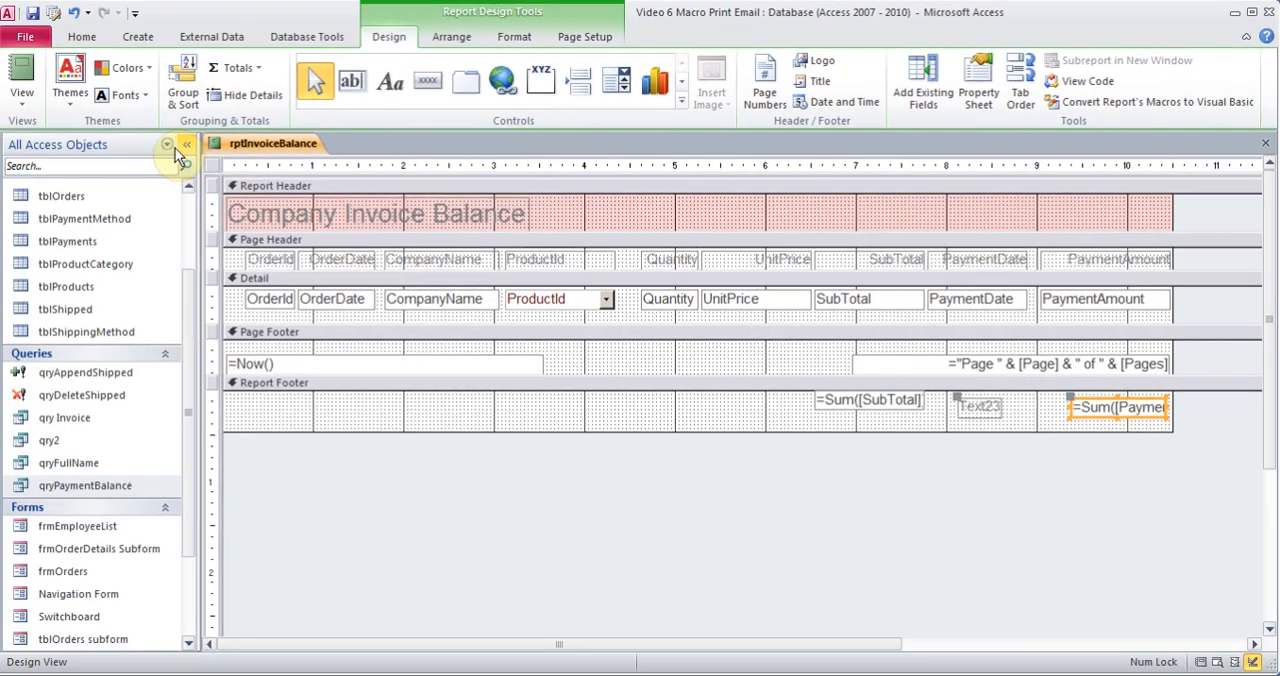
left_click(25, 85)
type("4")
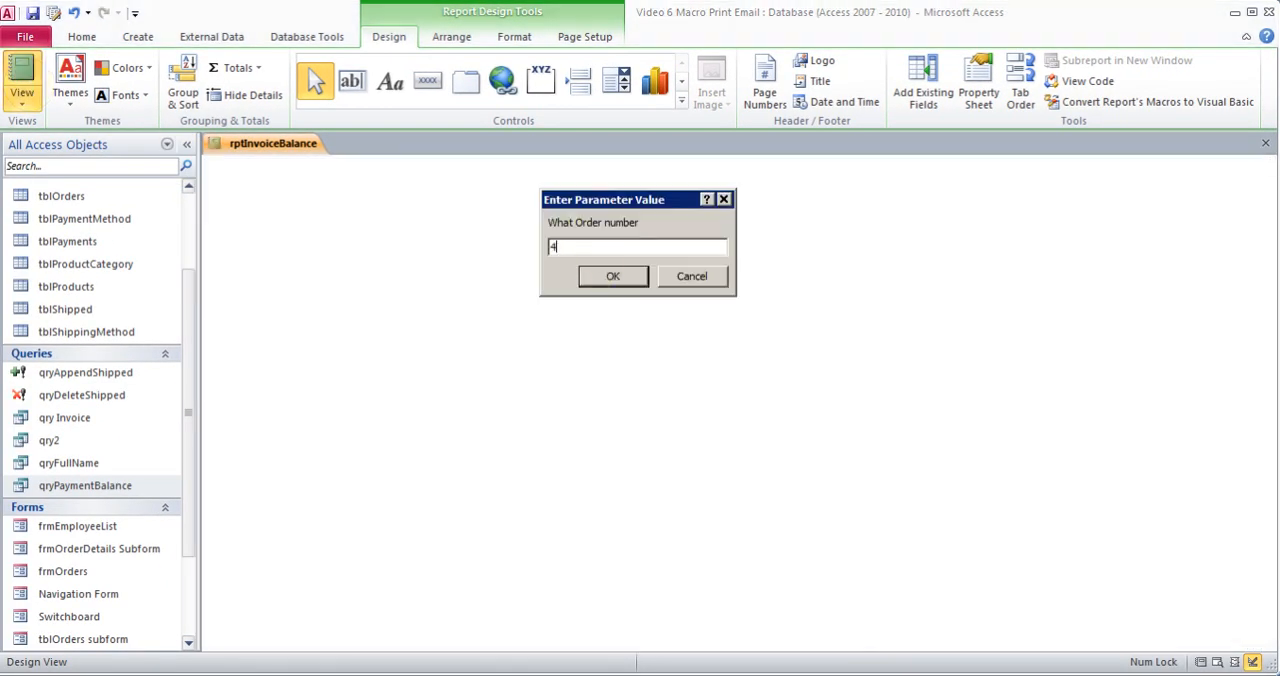
left_click(593, 257)
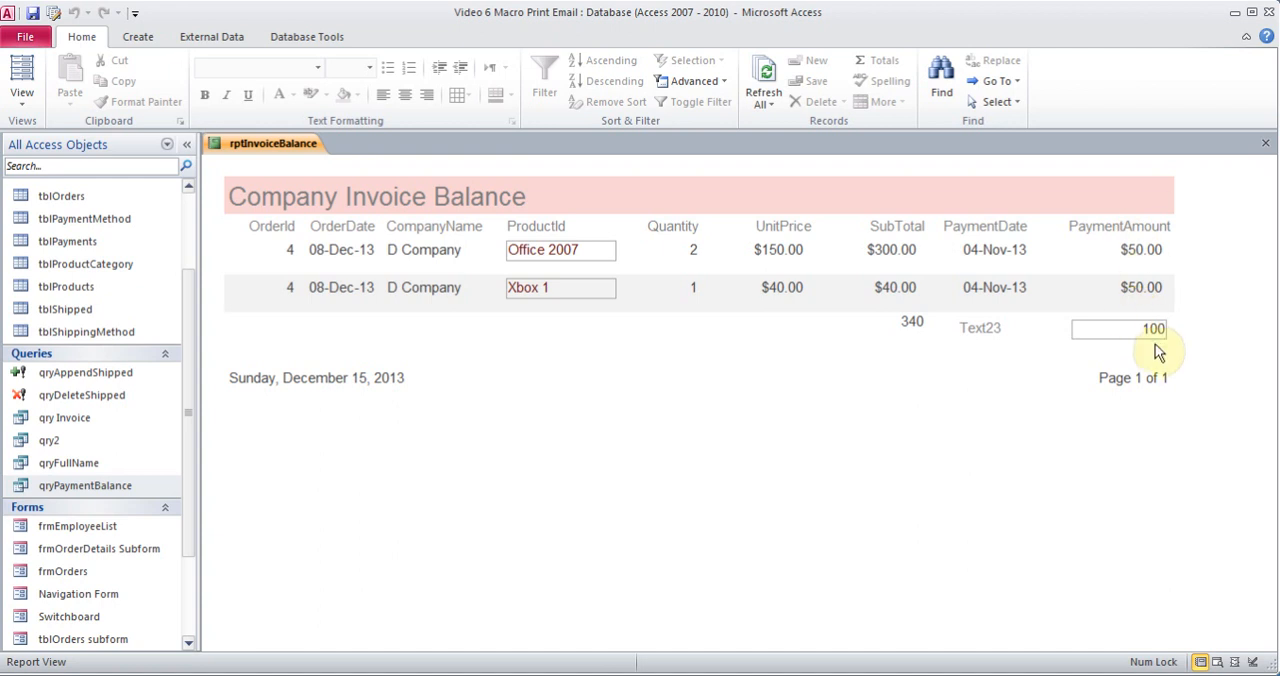
left_click(22, 94)
left_click(74, 250)
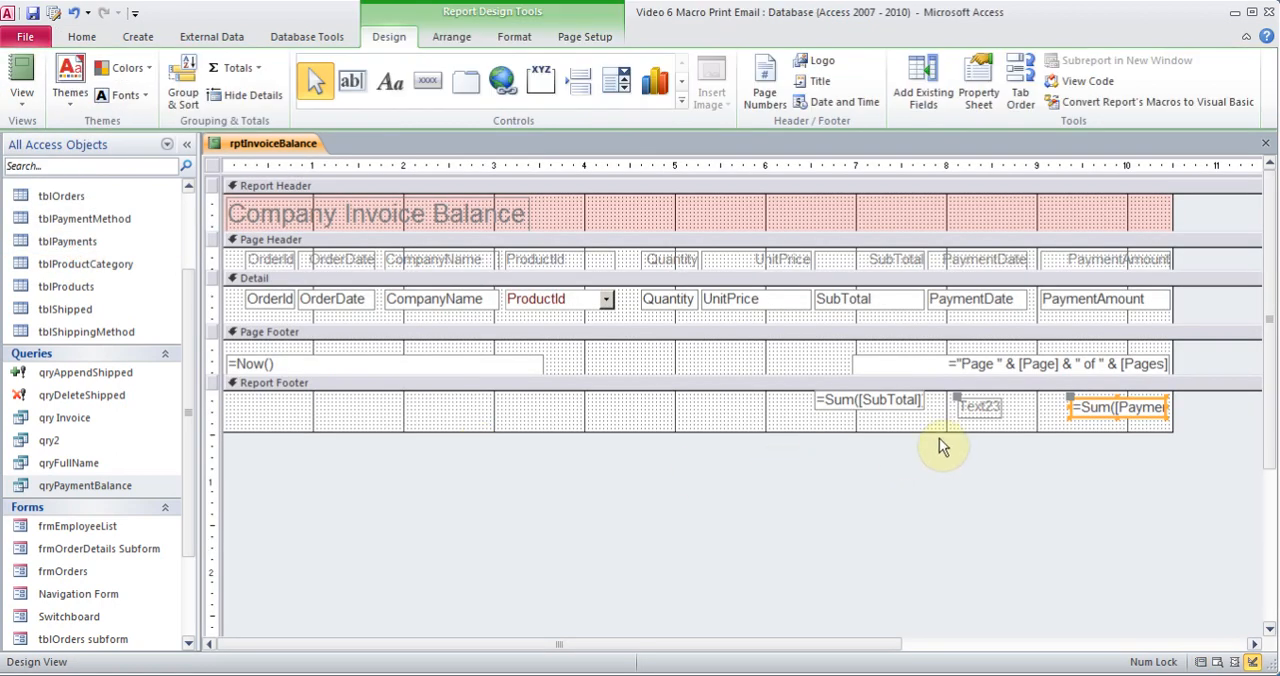
Extend the Report Footer to about 1 inch tall and move the PaymentAmount total text box and its label slightly up
left_click_drag(957, 433, 966, 480)
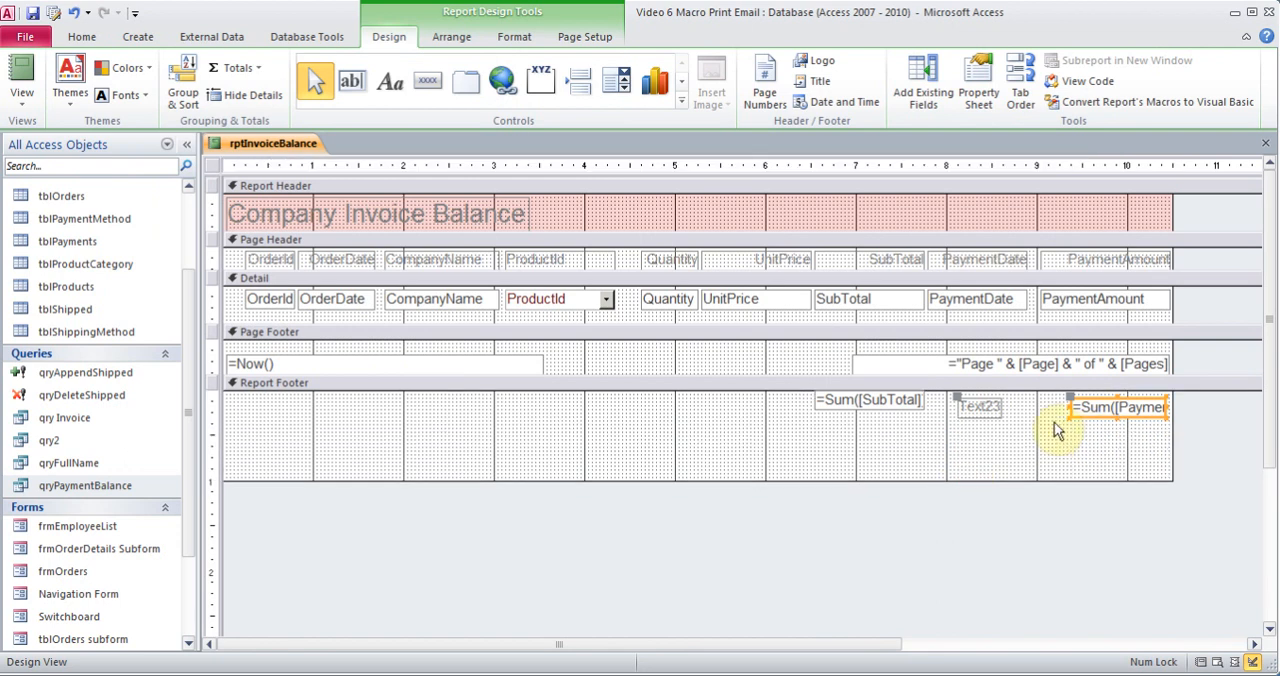
left_click(990, 410)
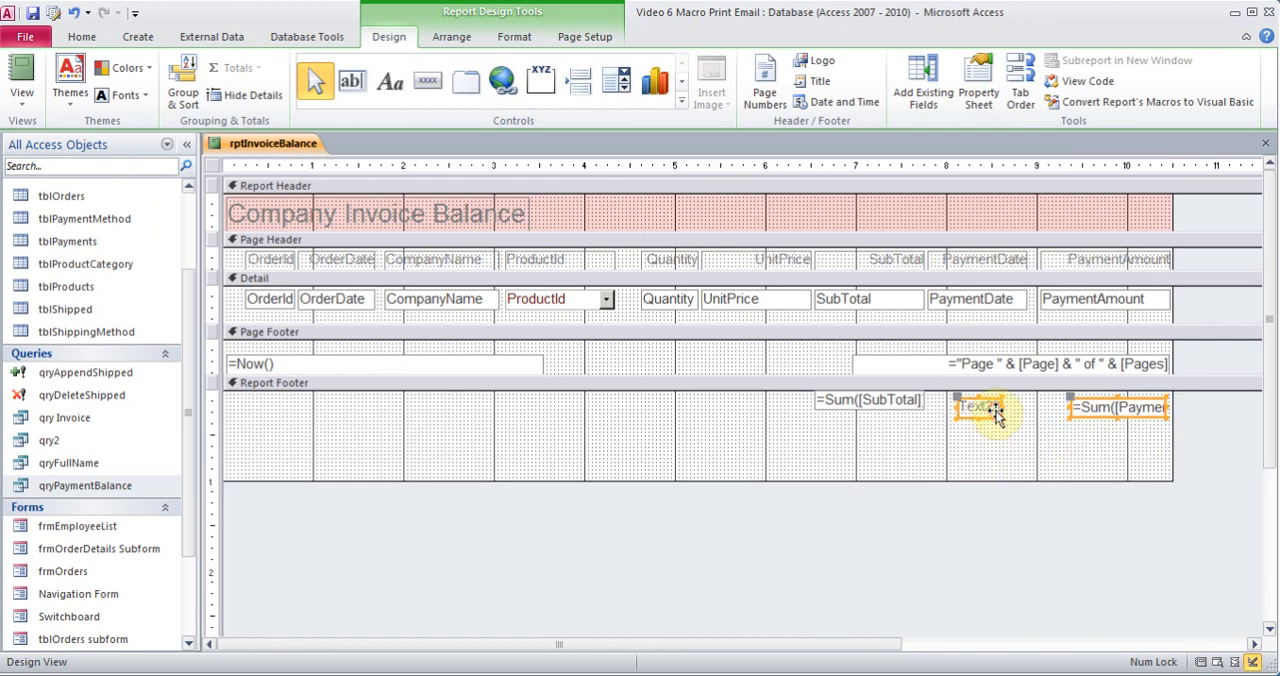
left_click(1105, 406, "shift")
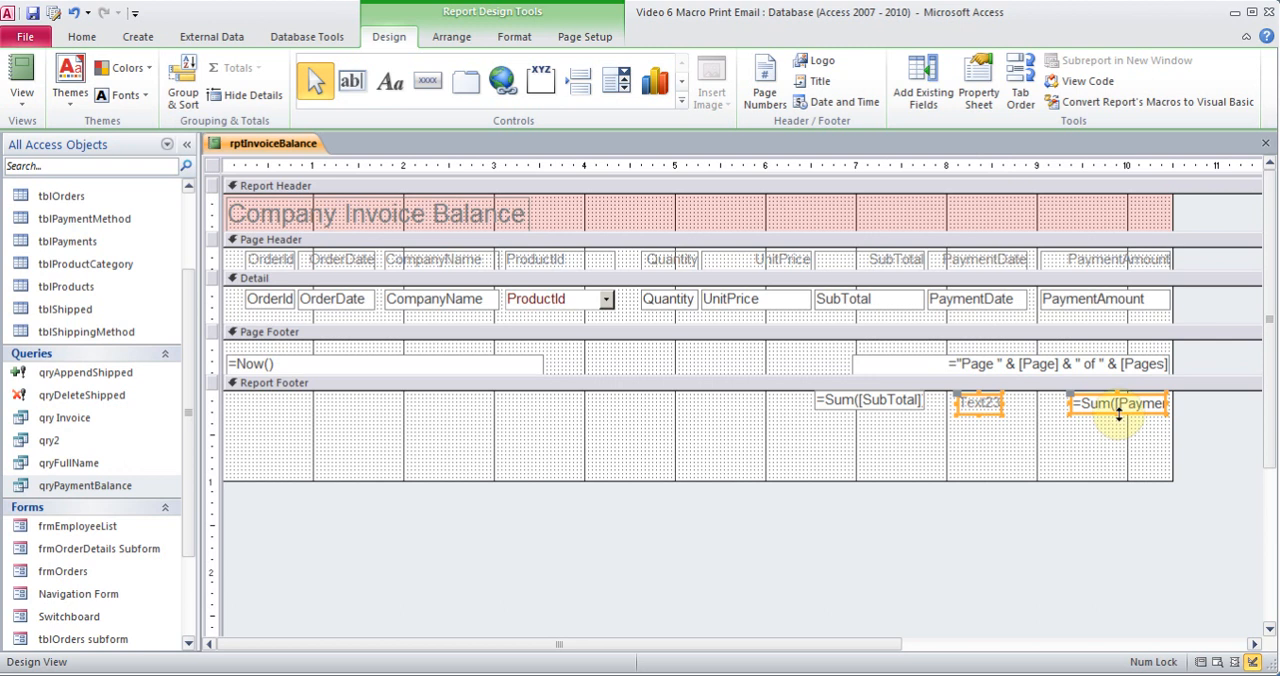
left_click(1118, 408)
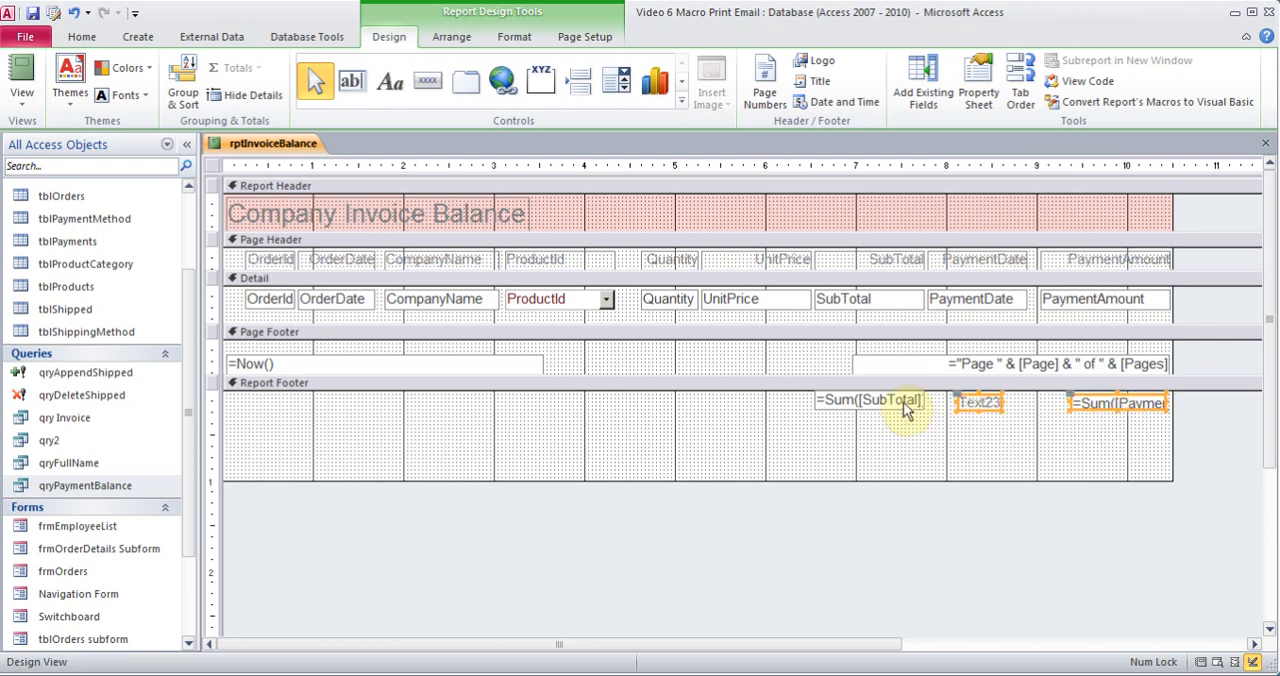
Set the caption of the label beside the PaymentAmount total in the Report Footer to Total Payment
double_click(985, 403)
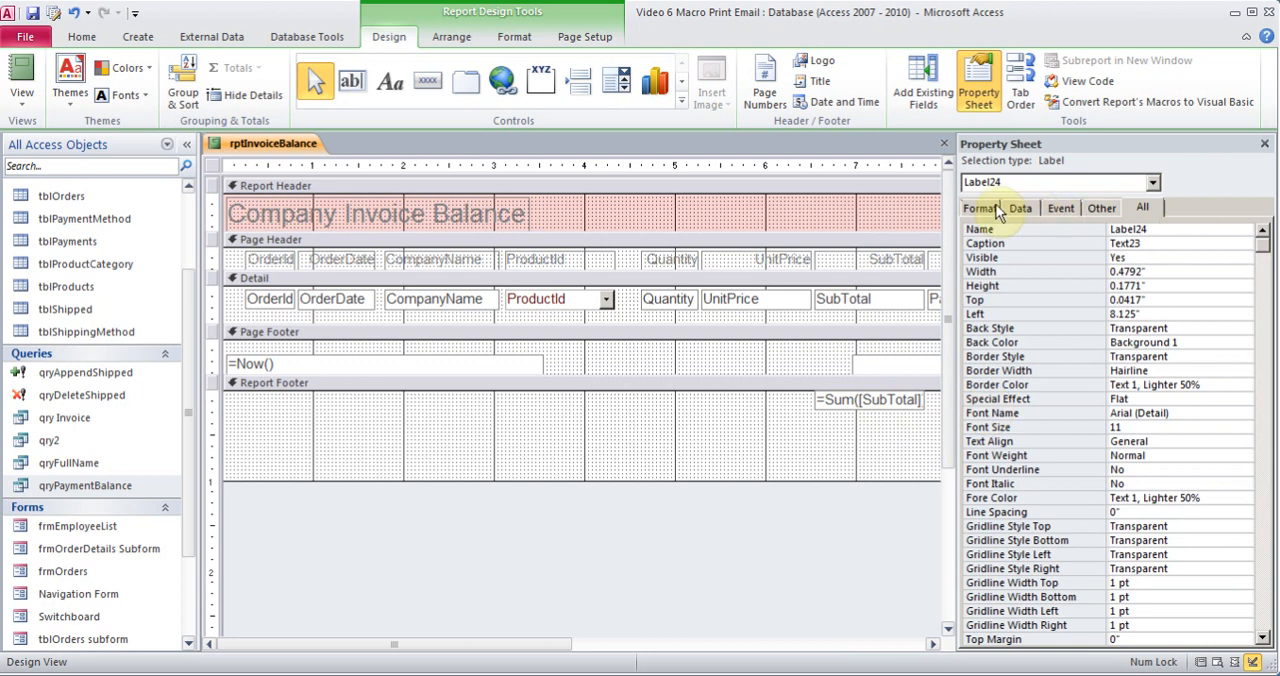
left_click(1021, 210)
left_click(983, 211)
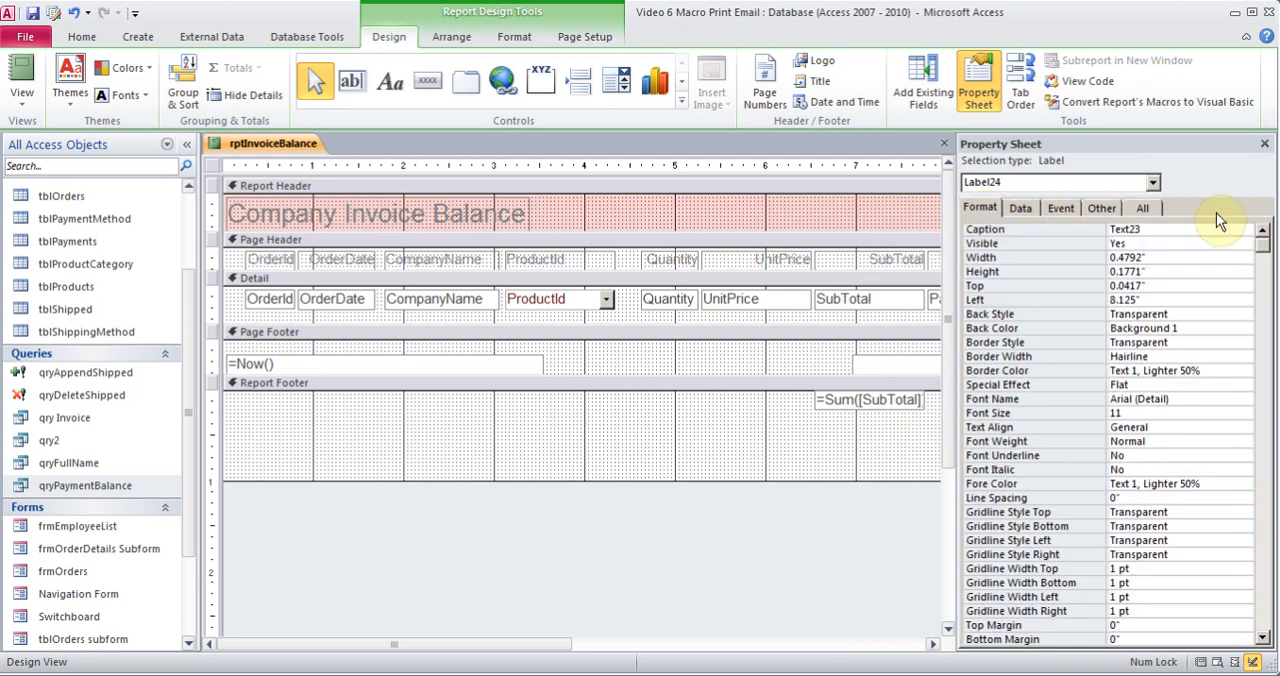
left_click(1157, 228)
key("BackSpace")
key("BackSpace")
key("BackSpace")
key("BackSpace")
key("BackSpace")
key("BackSpace")
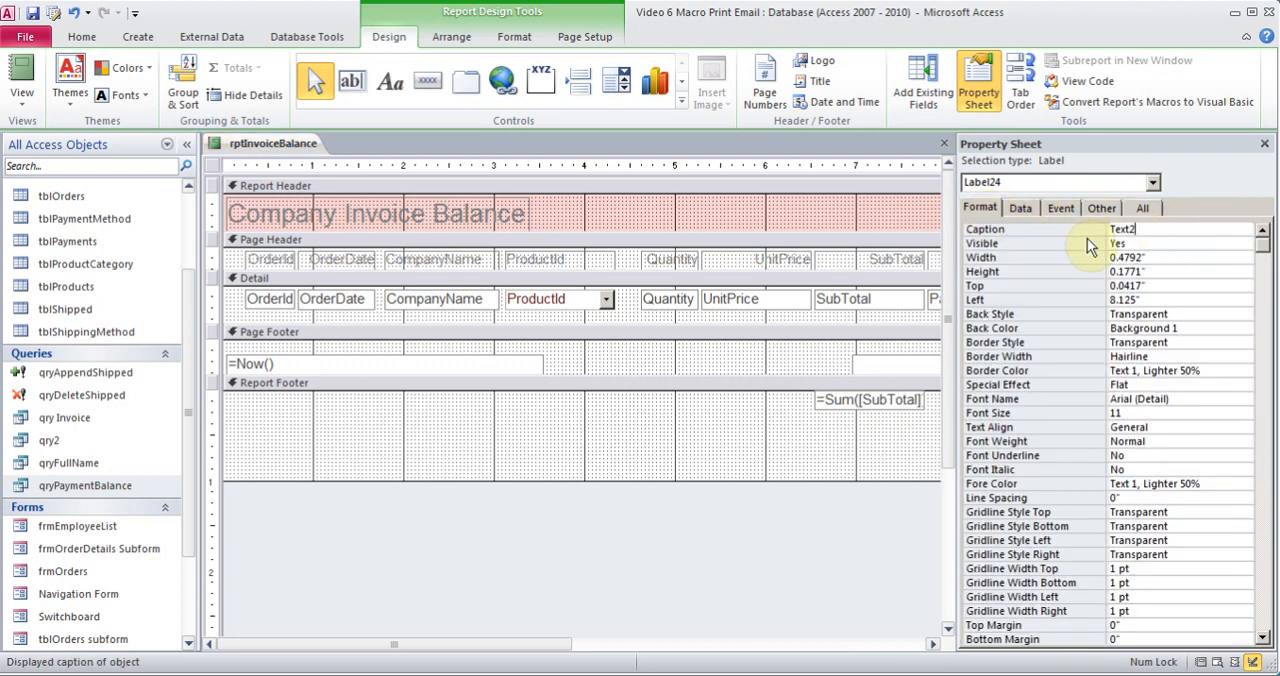
type("Total Payment")
left_click(1265, 145)
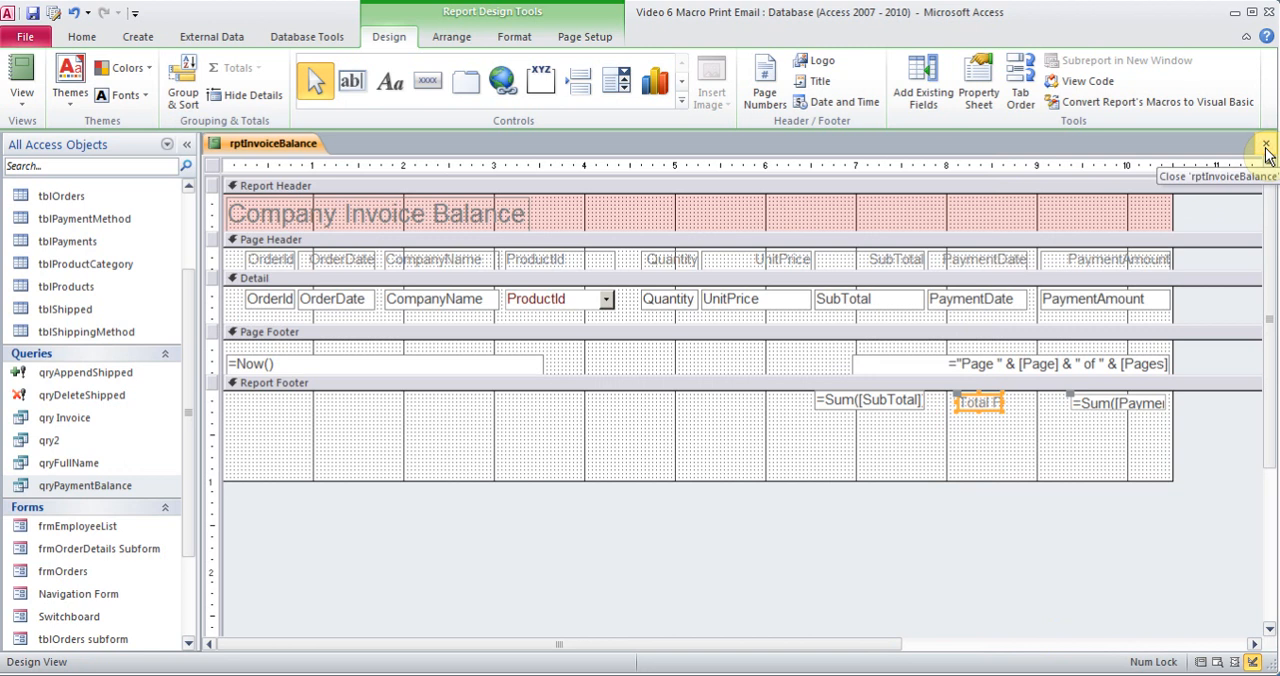
Check the Name property of the =Sum([PaymentAmount]) text box in the Report Footer
right_click(1097, 405)
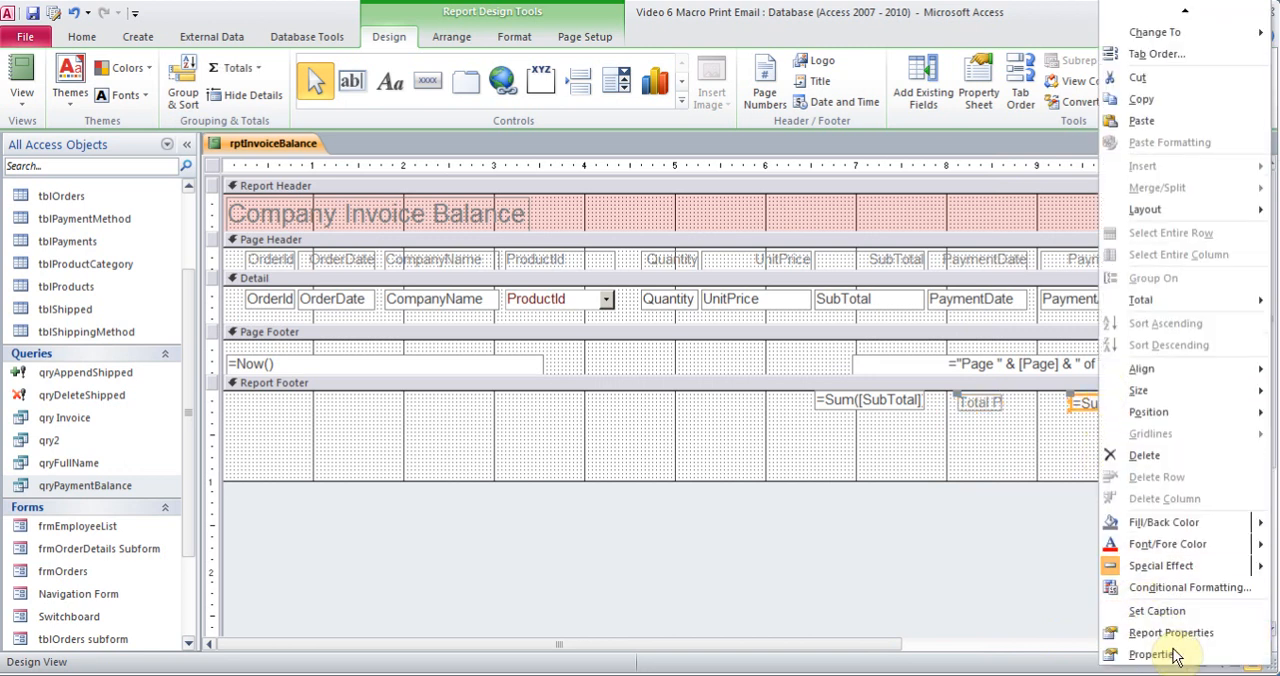
left_click(1154, 655)
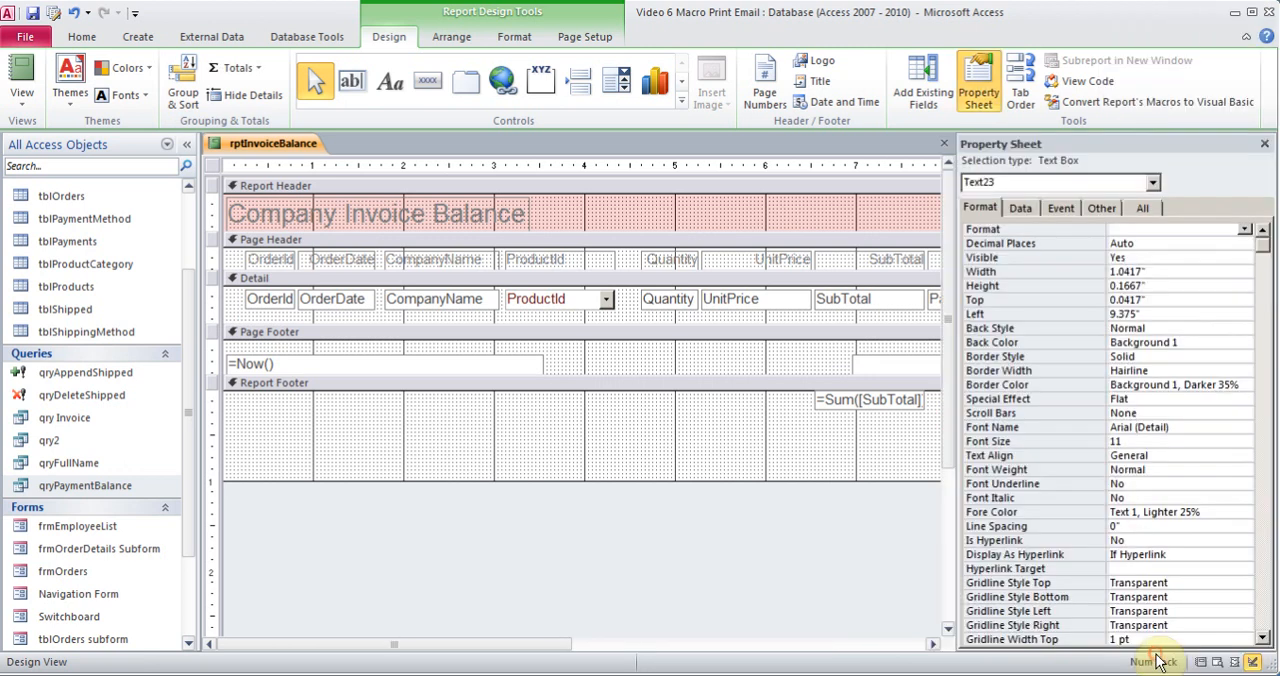
left_click(1140, 208)
left_click(1145, 229)
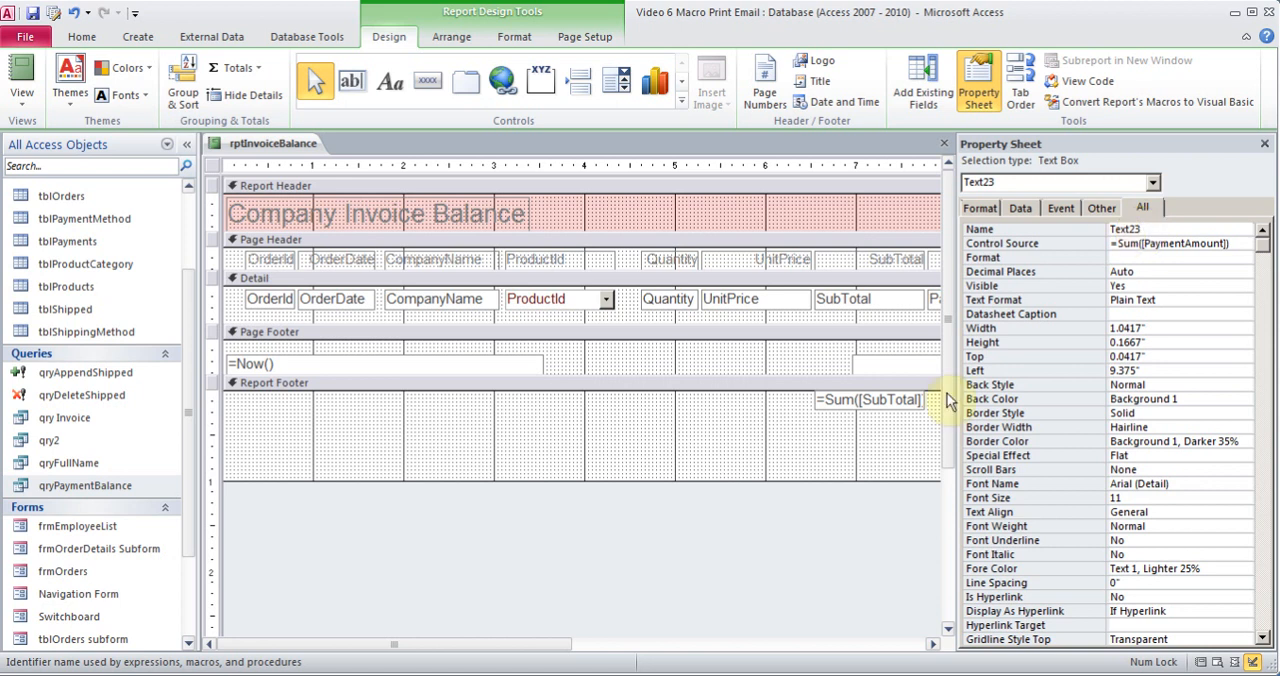
left_click(1264, 143)
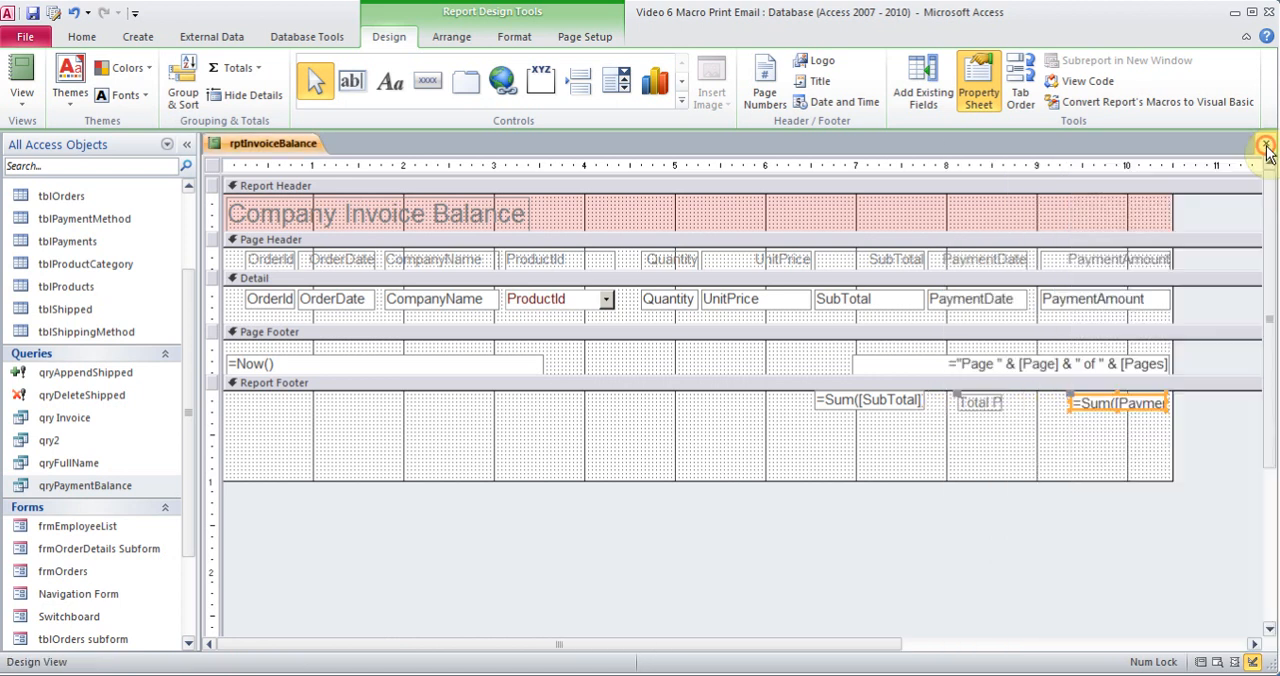
left_click(980, 401)
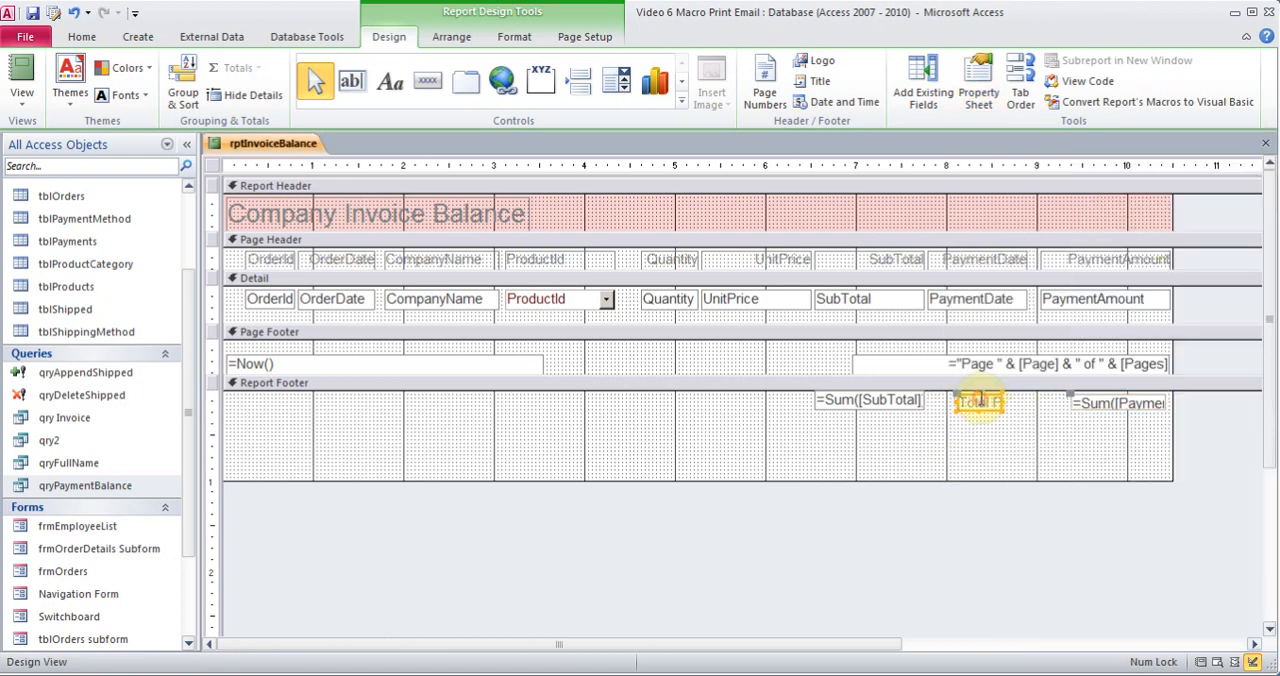
Rename the =Sum([SubTotal]) text box in the Report Footer as TSubtotal
left_click(860, 400)
right_click(860, 400)
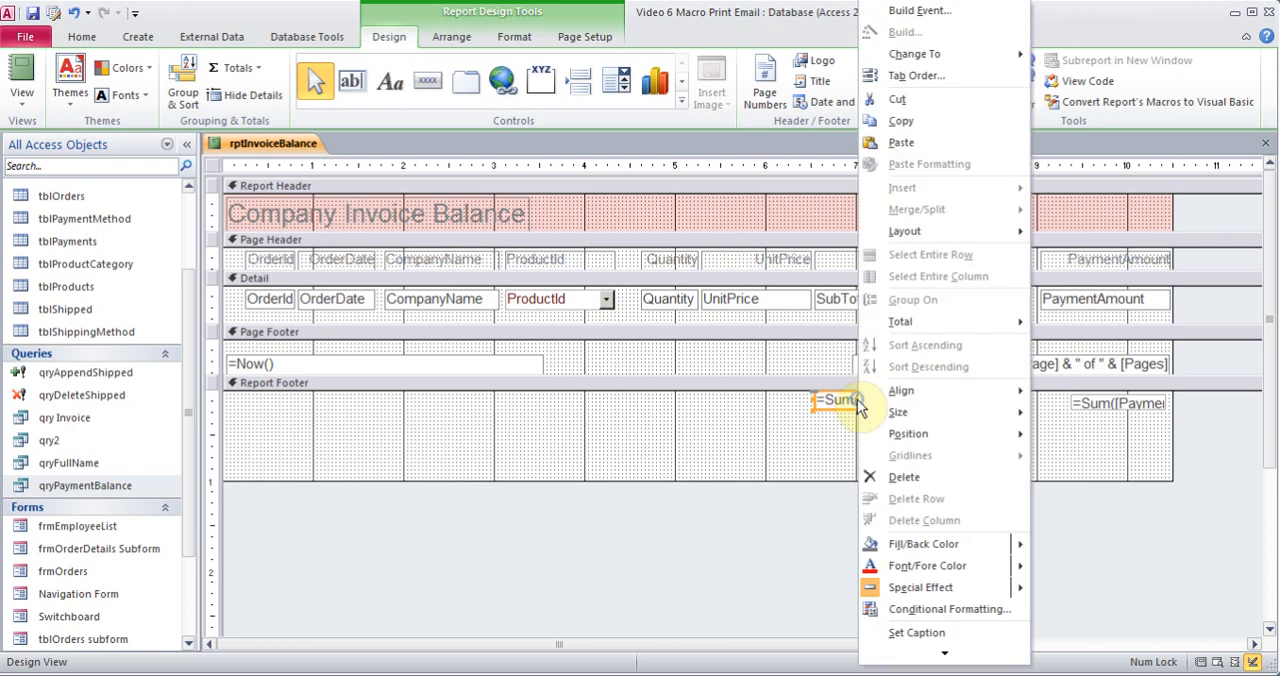
left_click(940, 655)
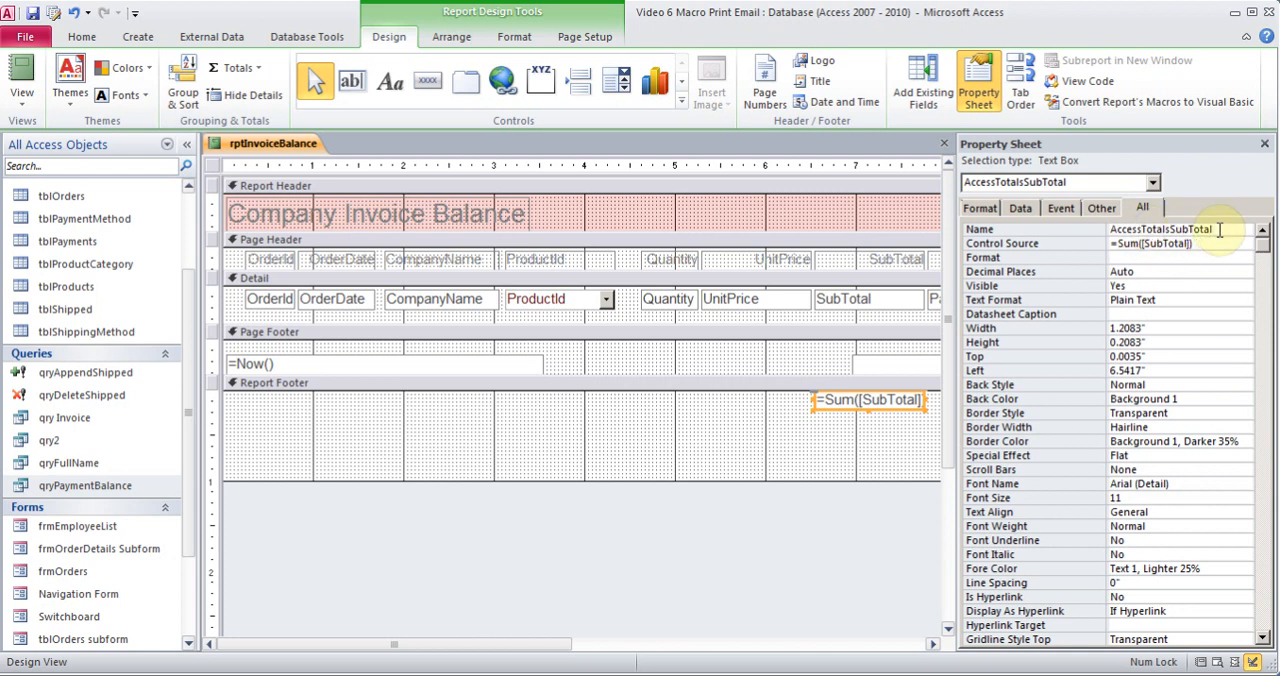
left_click_drag(1219, 230, 1071, 237)
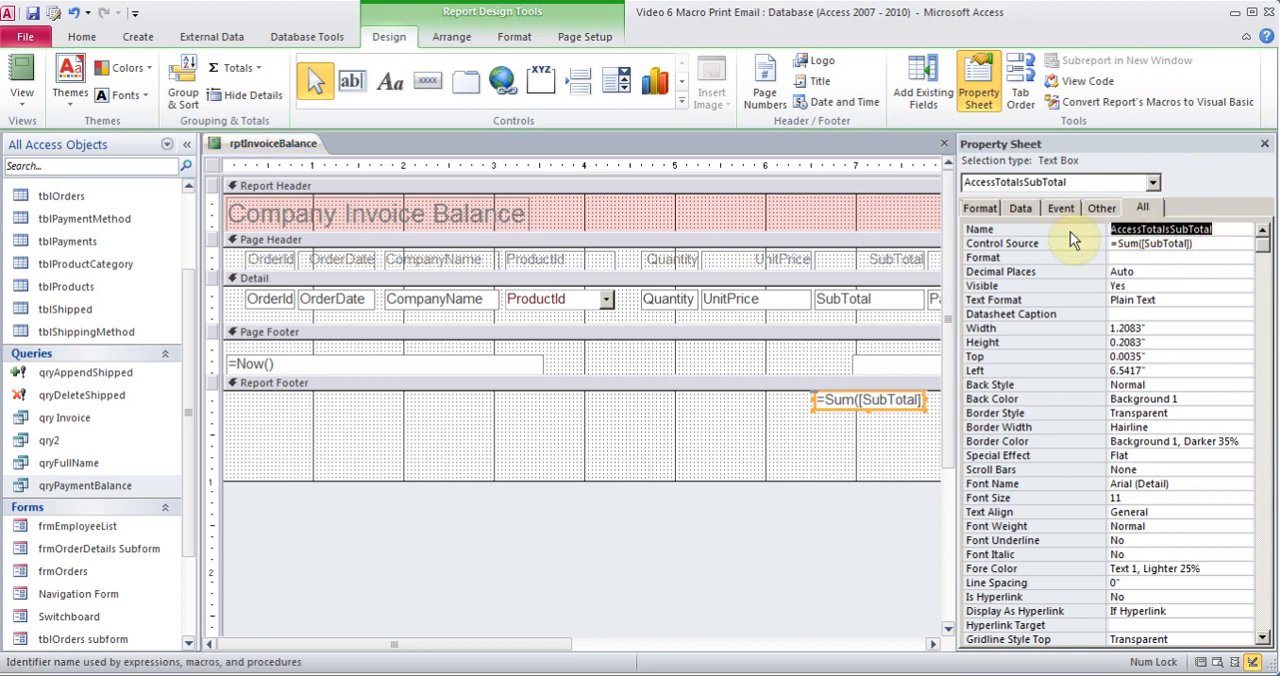
type("TSubto")
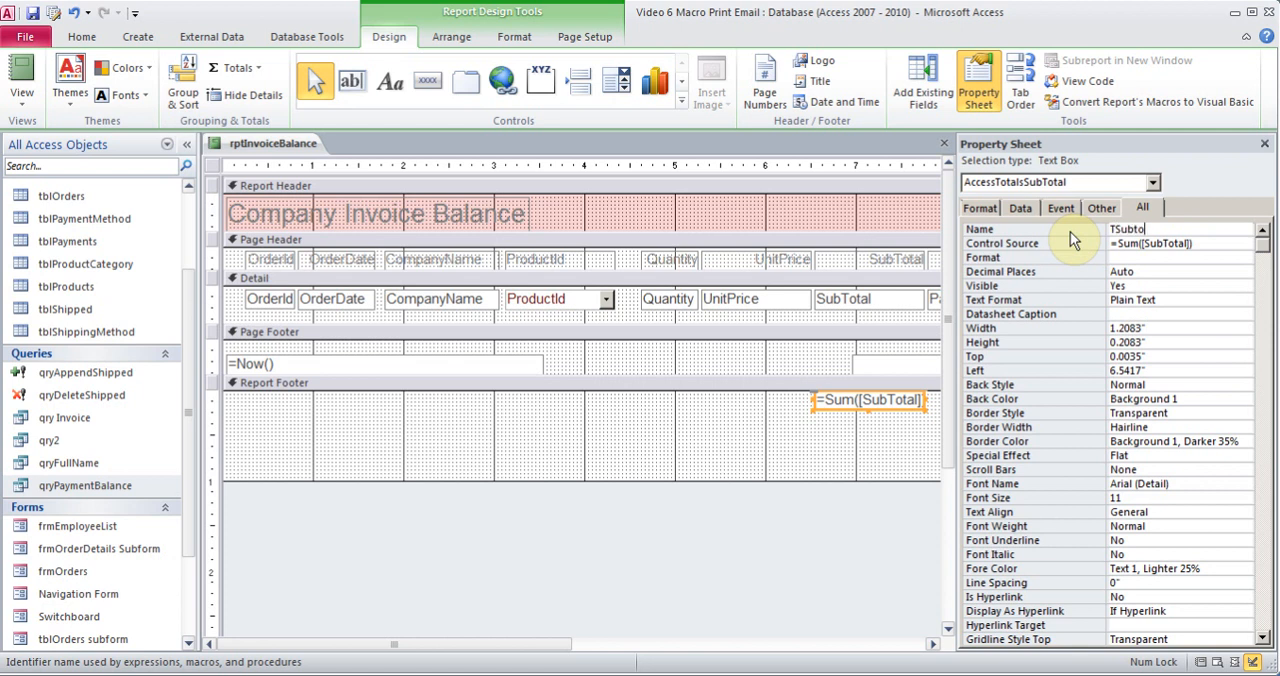
type("tal")
key("Tab")
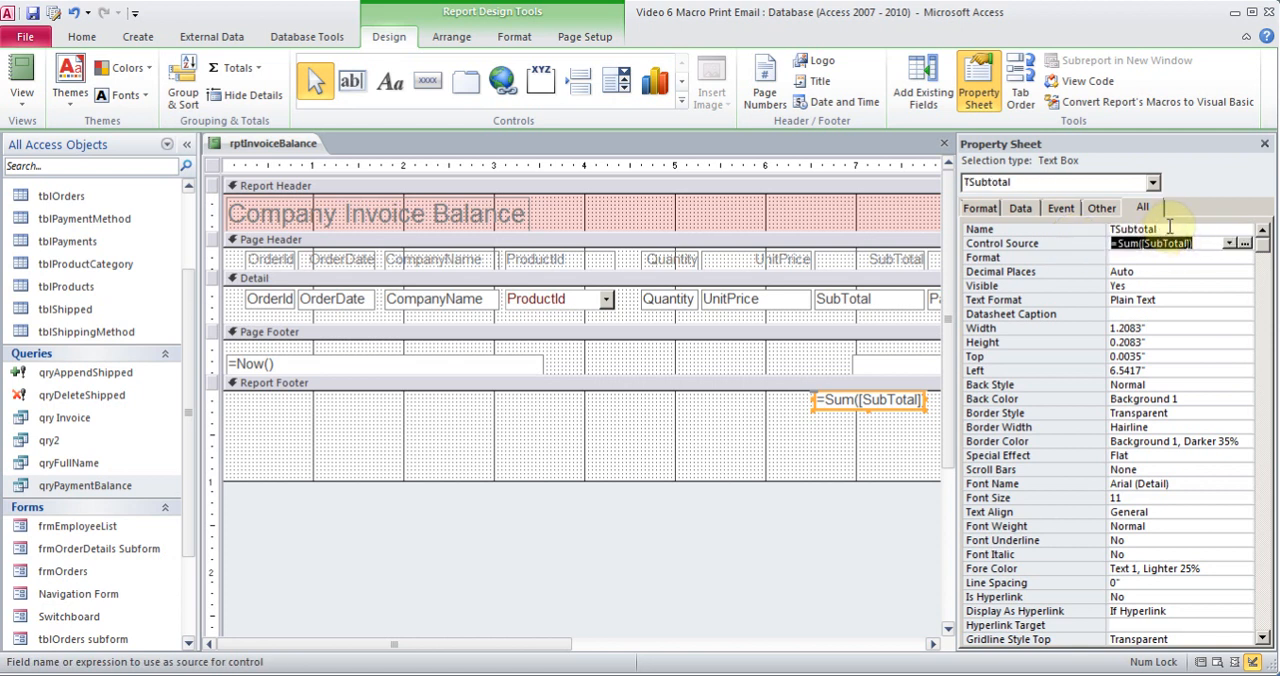
left_click(1264, 144)
Rename the =Sum([PaymentAmount]) text box in the Report Footer as TPayment
right_click(1114, 403)
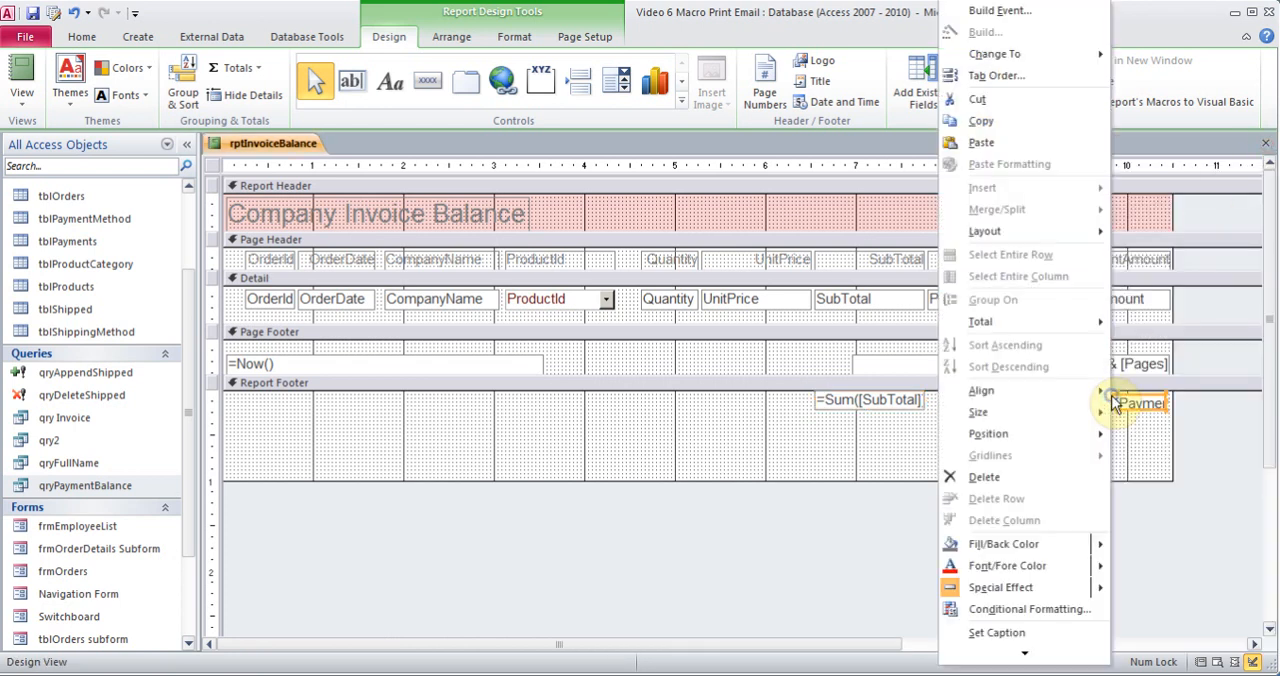
left_click(993, 654)
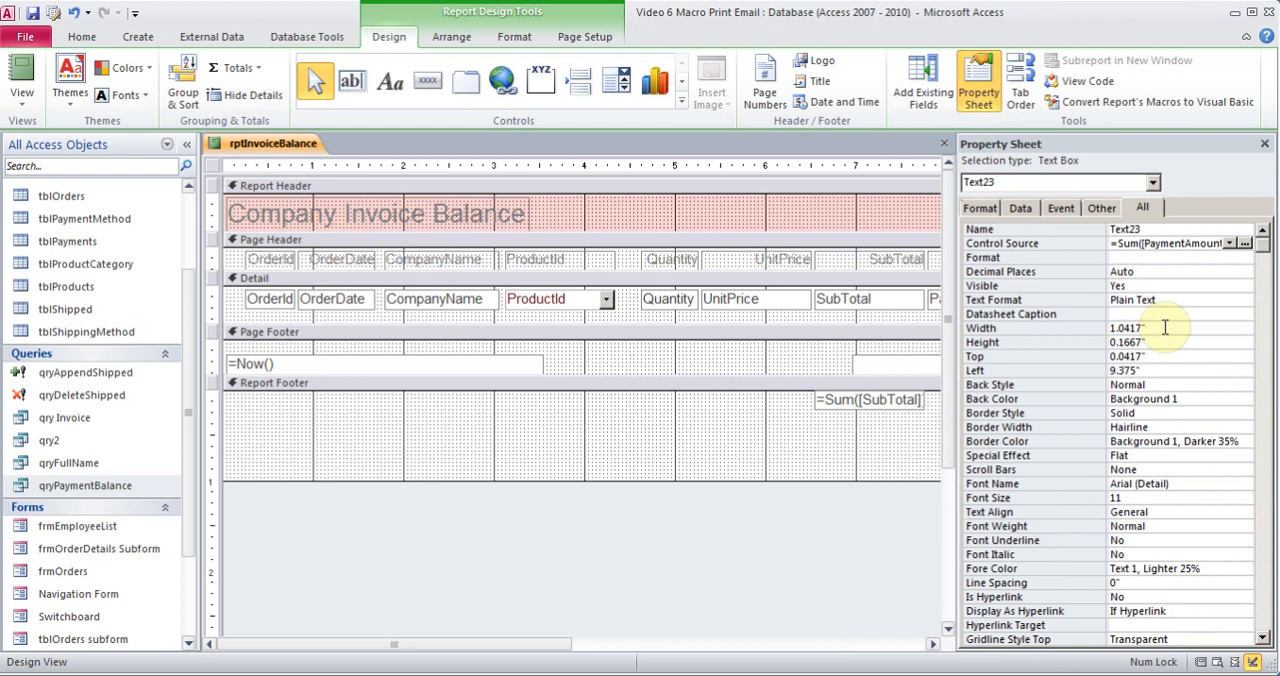
double_click(1147, 229)
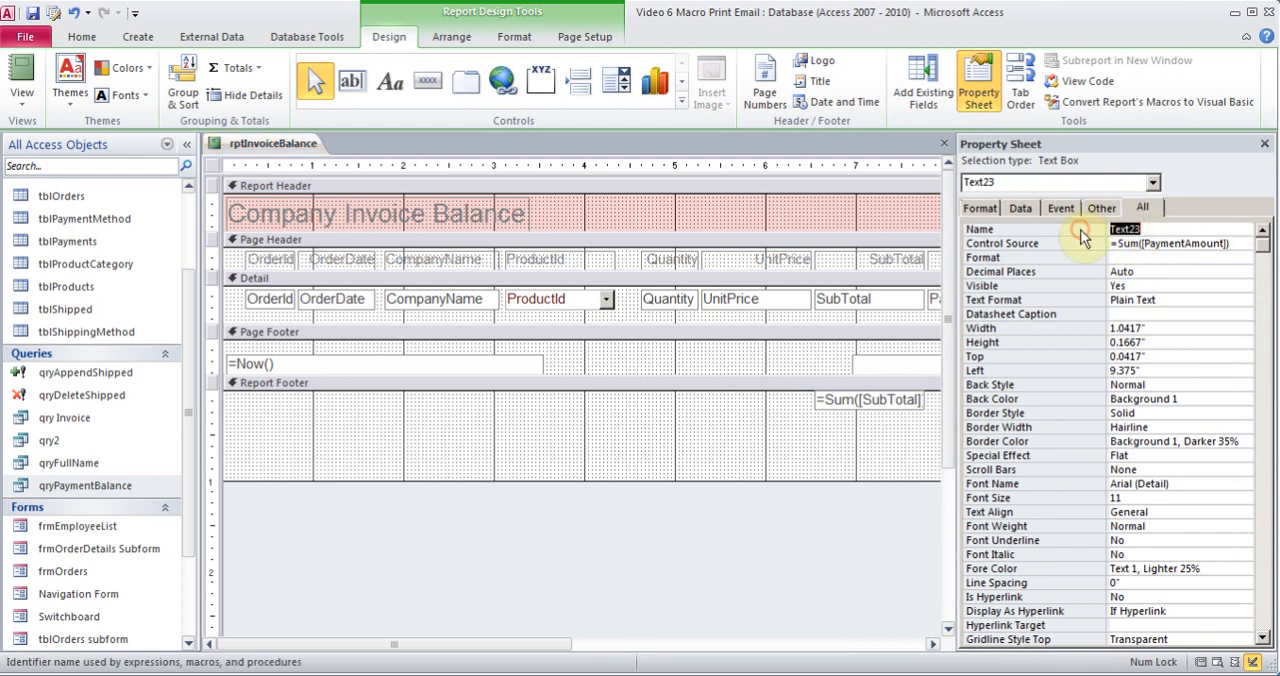
type("TPayment")
key("Tab")
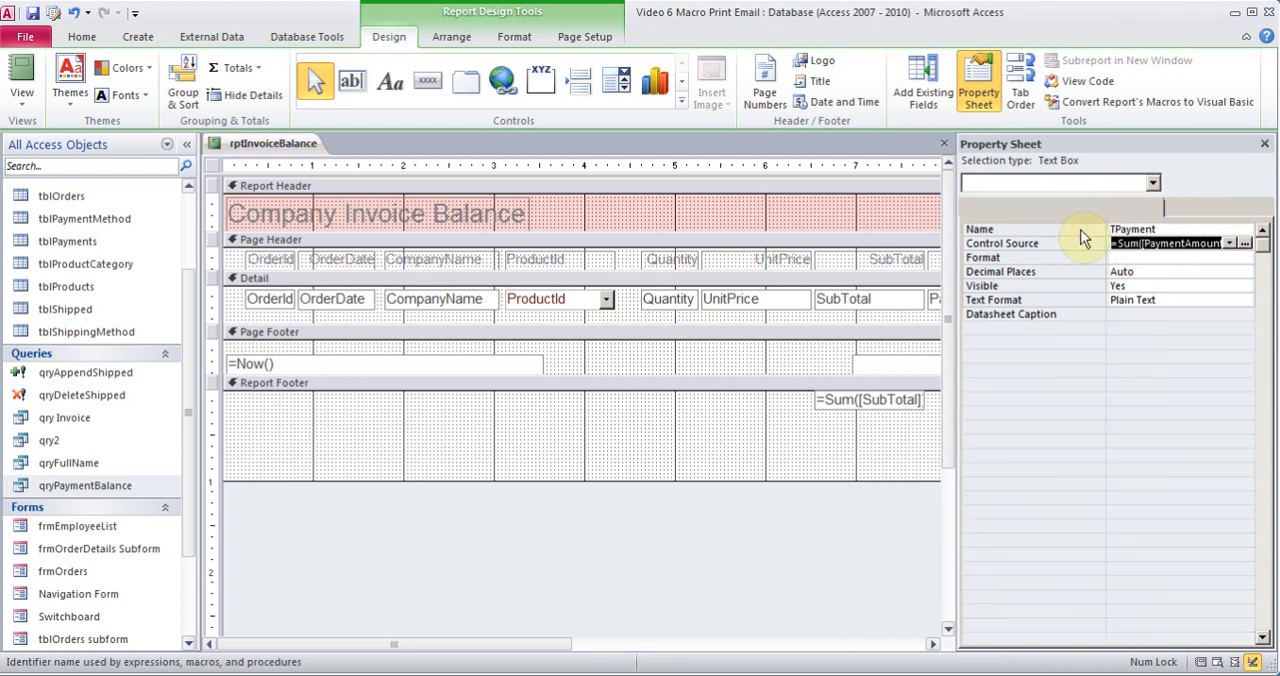
left_click(1265, 146)
Draw a text box about 0.96 inches wide in the Report Footer beneath the PaymentAmount total
left_click(951, 431)
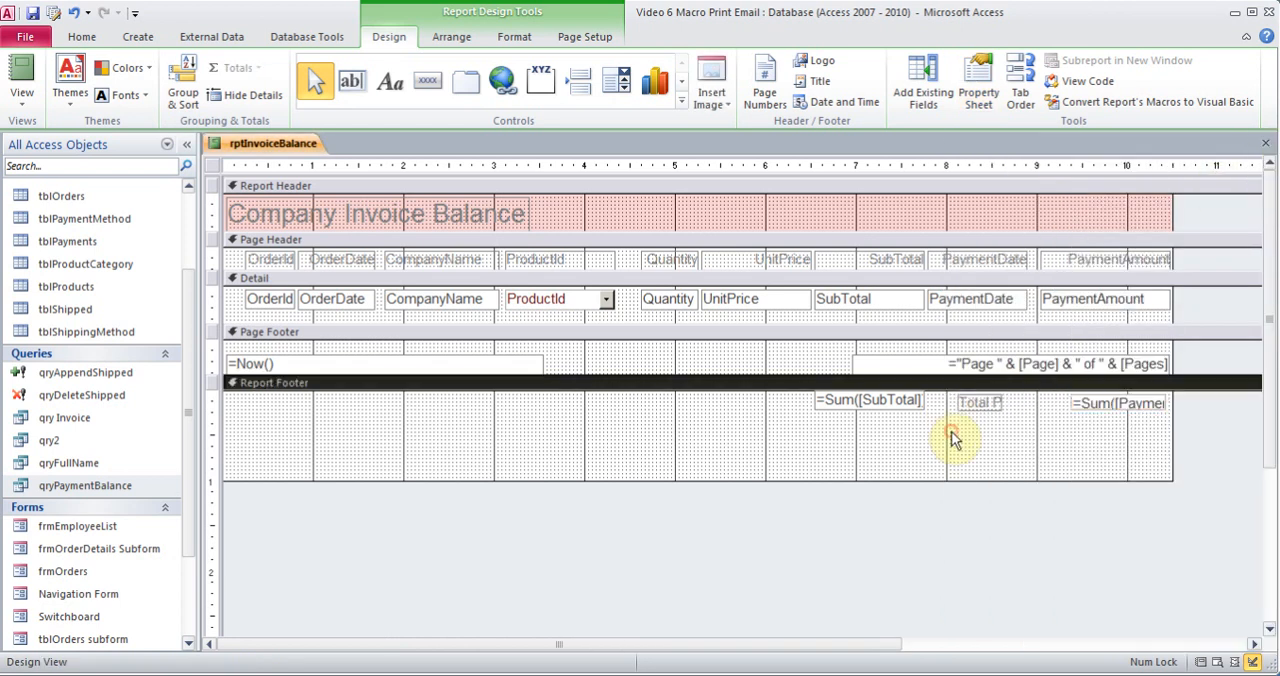
left_click(352, 83)
left_click_drag(1072, 430, 1160, 455)
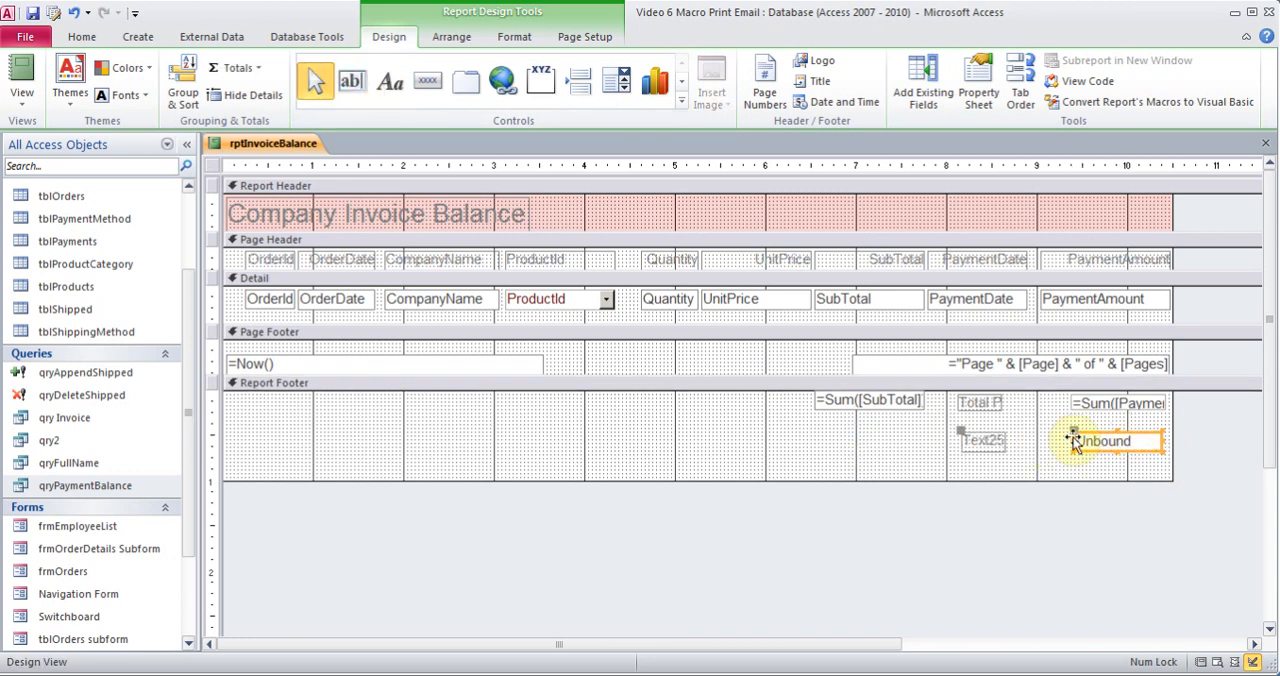
Set the caption of the new footer text box's label to balance
double_click(985, 441)
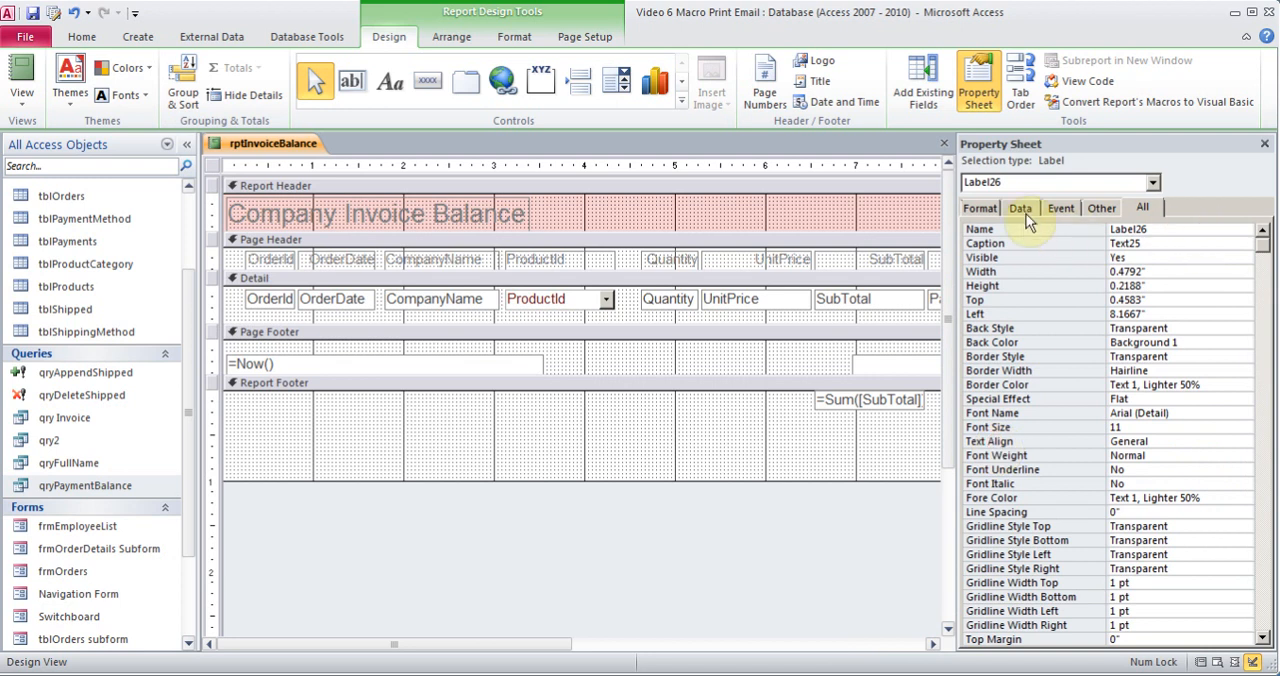
left_click(1148, 243)
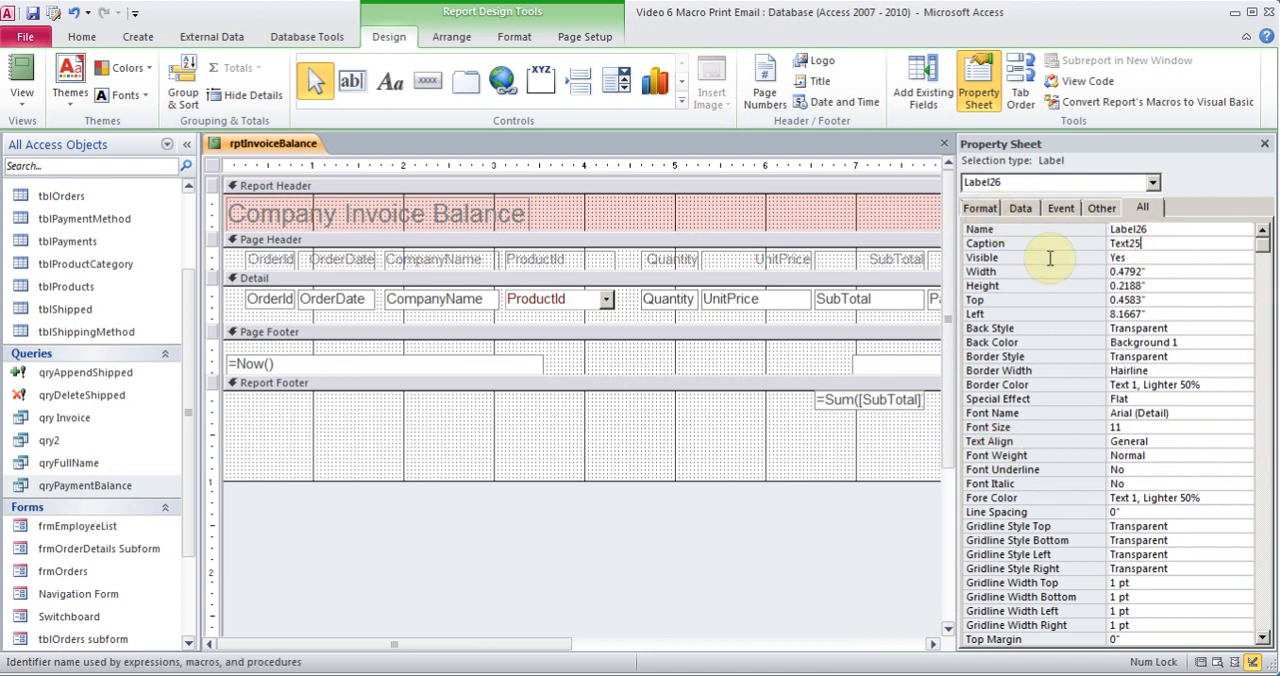
left_click_drag(1148, 244, 1109, 246)
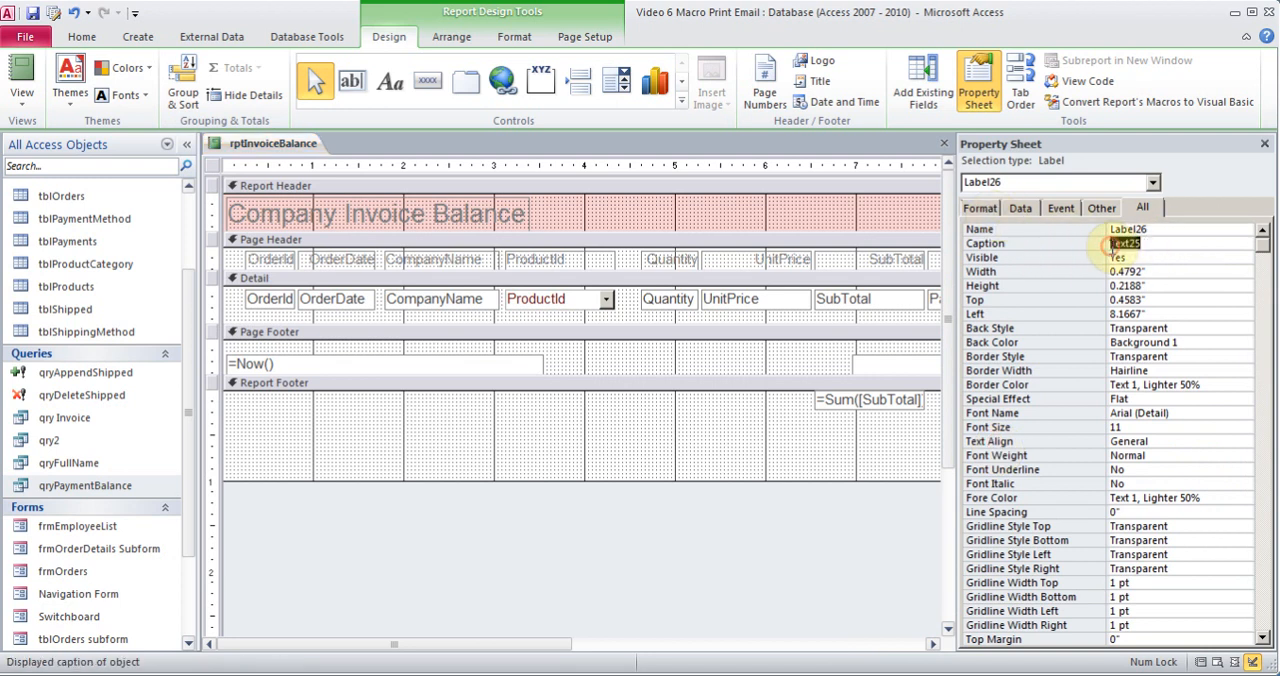
type("Ba")
left_click(1264, 144)
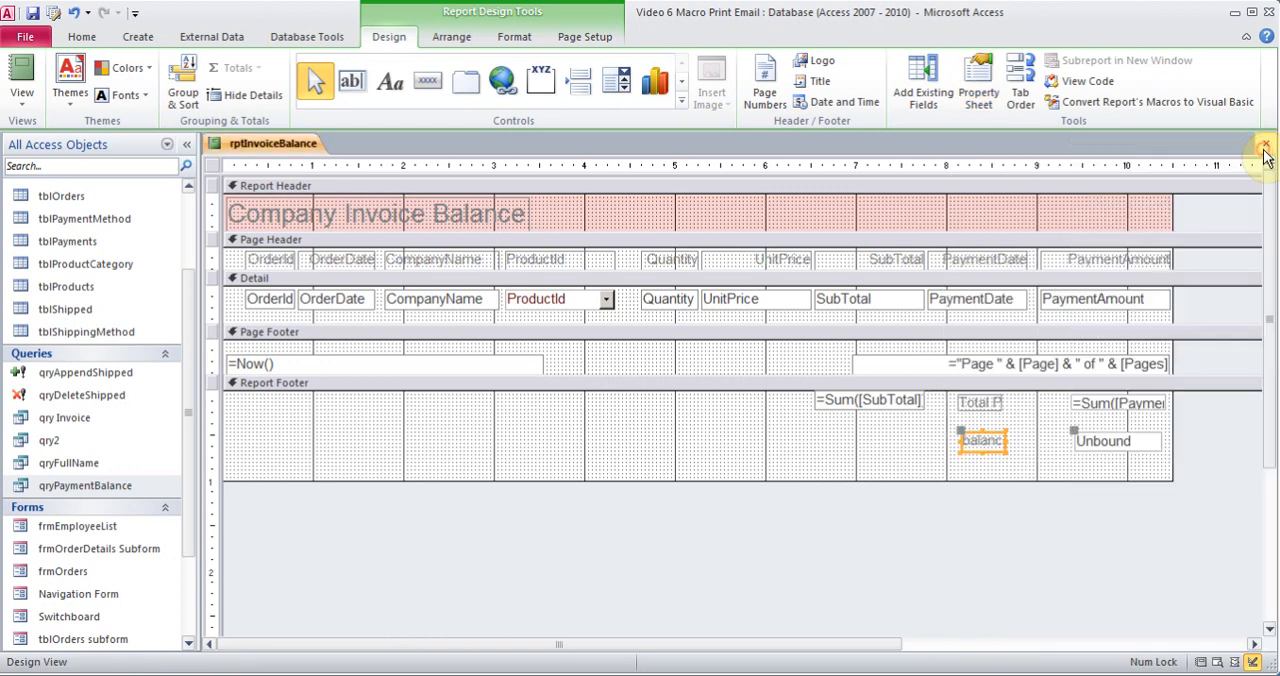
Set the control source of the unbound balance text box in the Report Footer to =[TSubtotal]-[TPayment] with the Expression Builder
right_click(1130, 447)
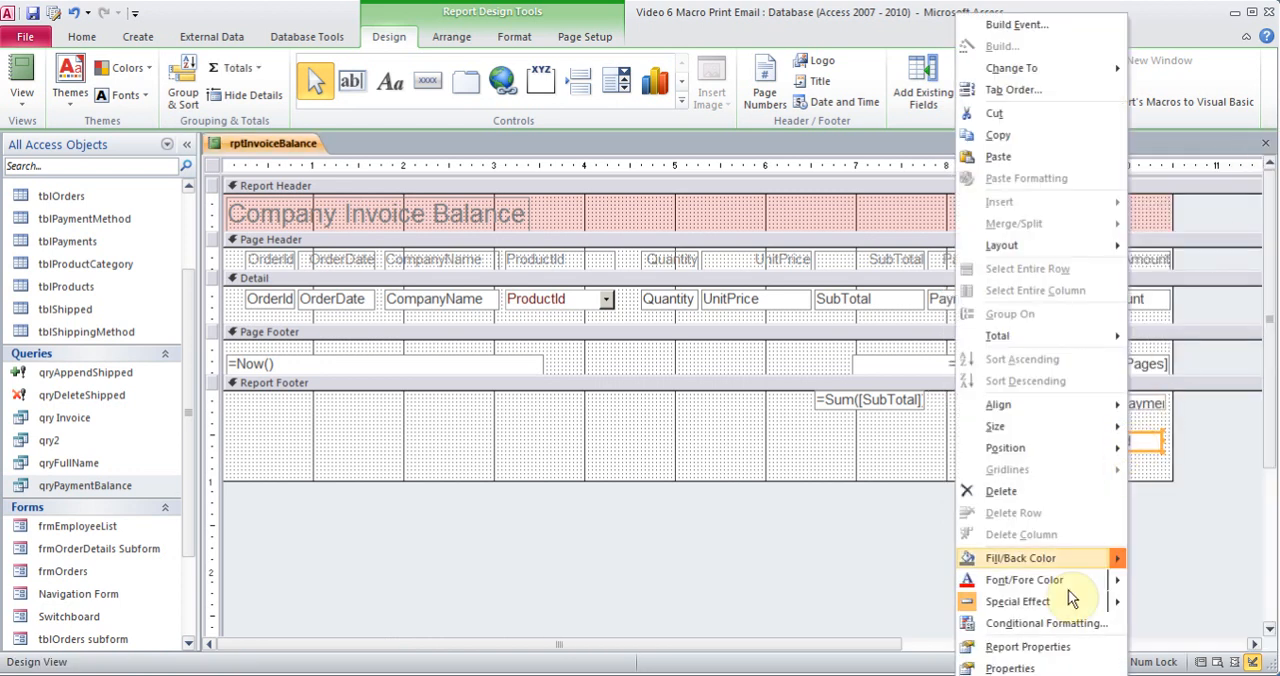
left_click(1030, 668)
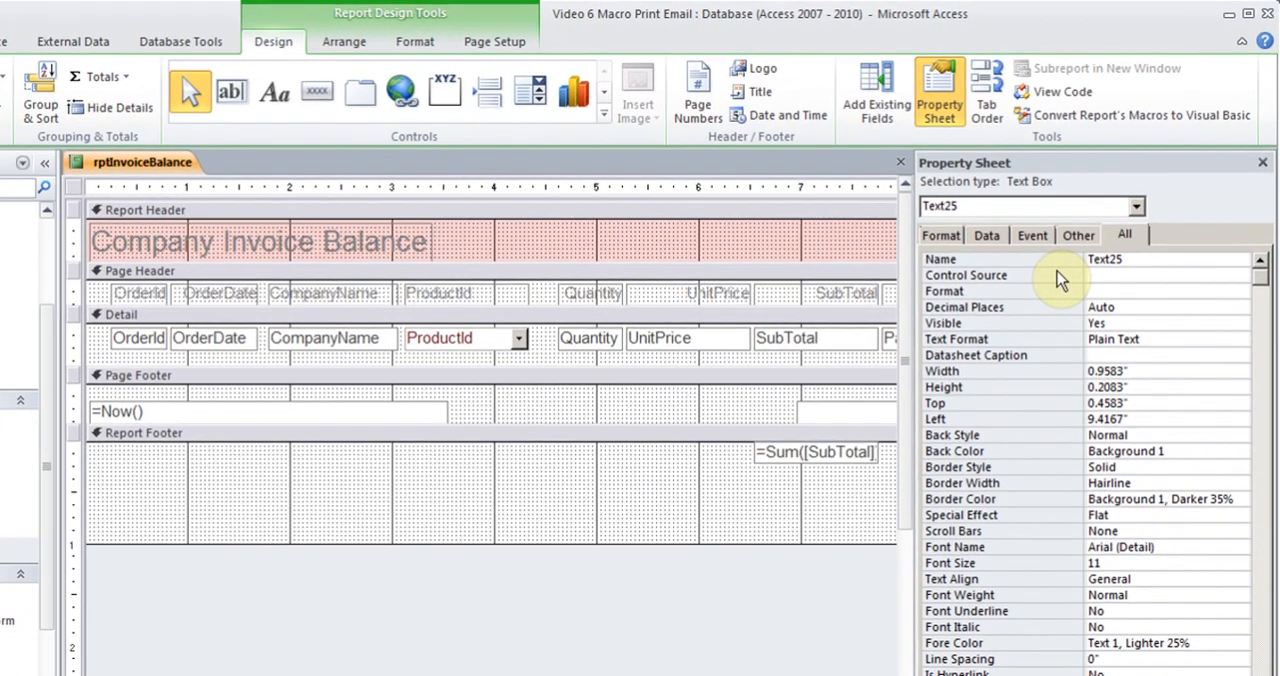
left_click(1105, 258)
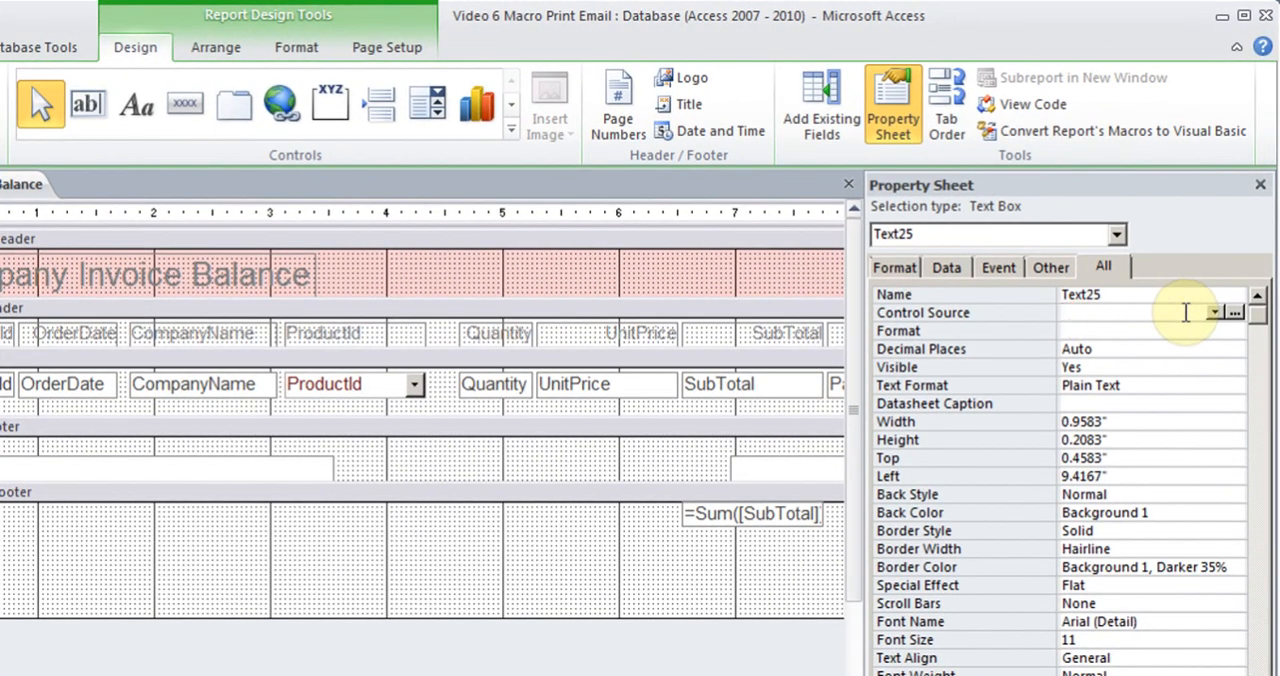
left_click(1235, 313)
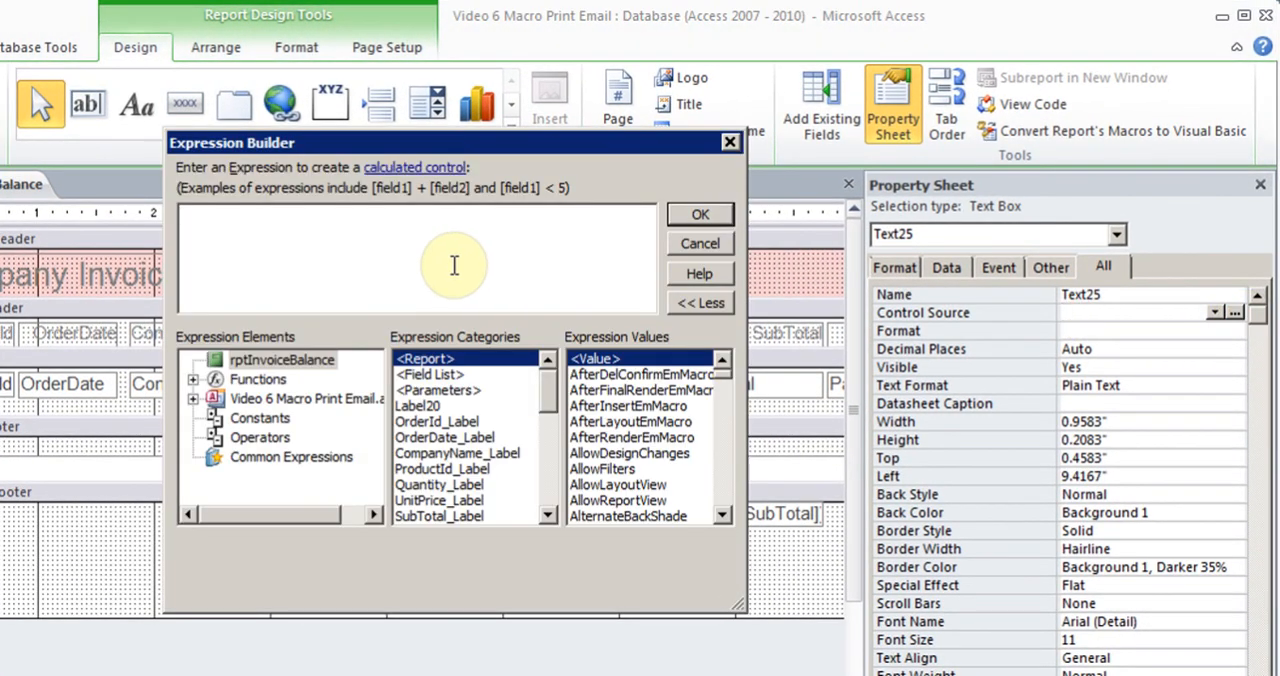
type("=")
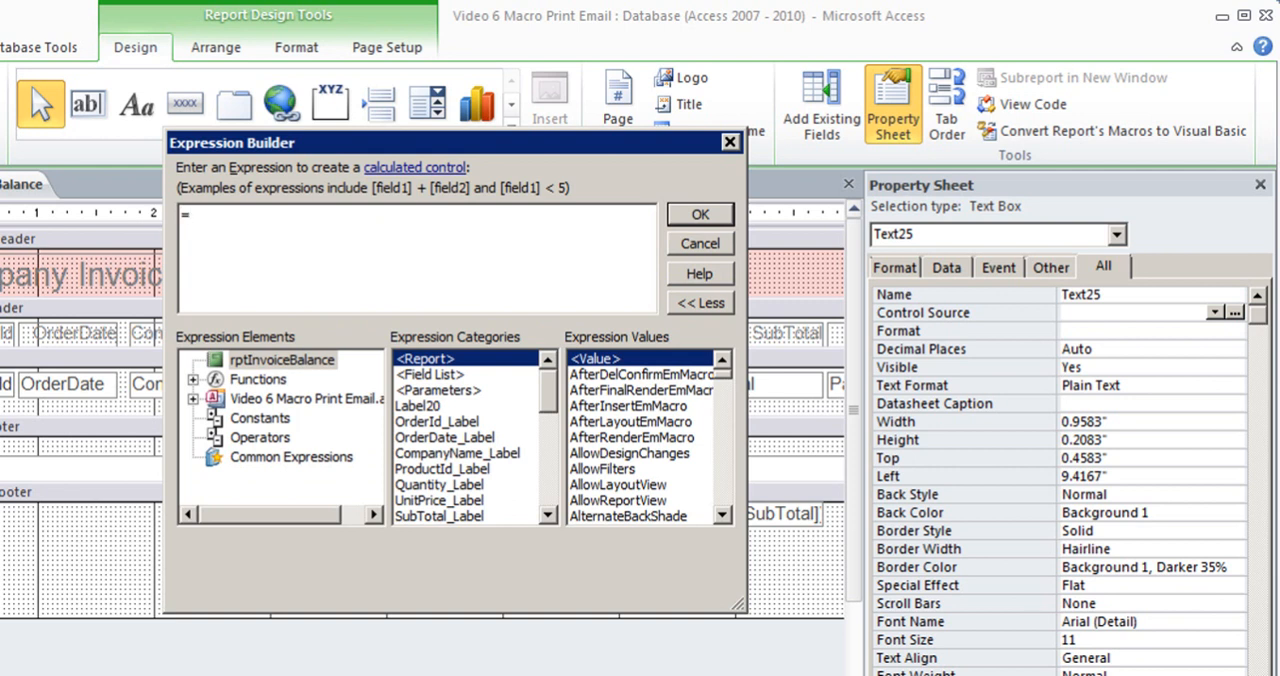
type("ts")
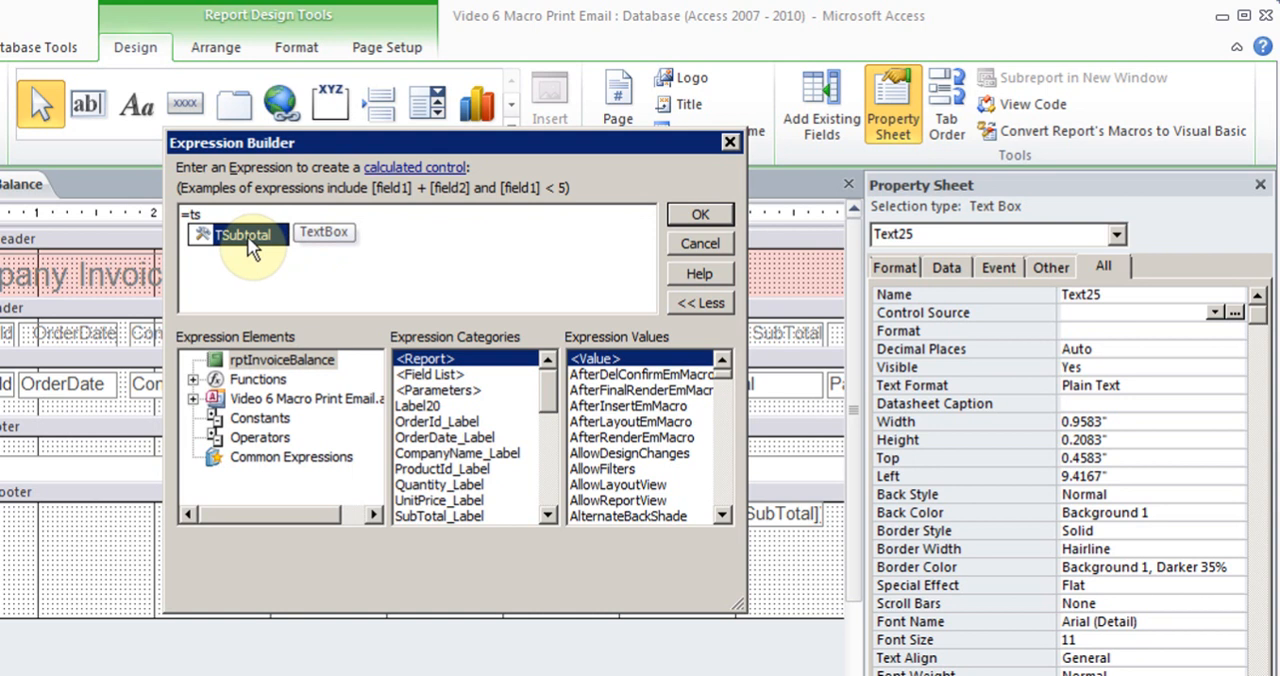
double_click(245, 240)
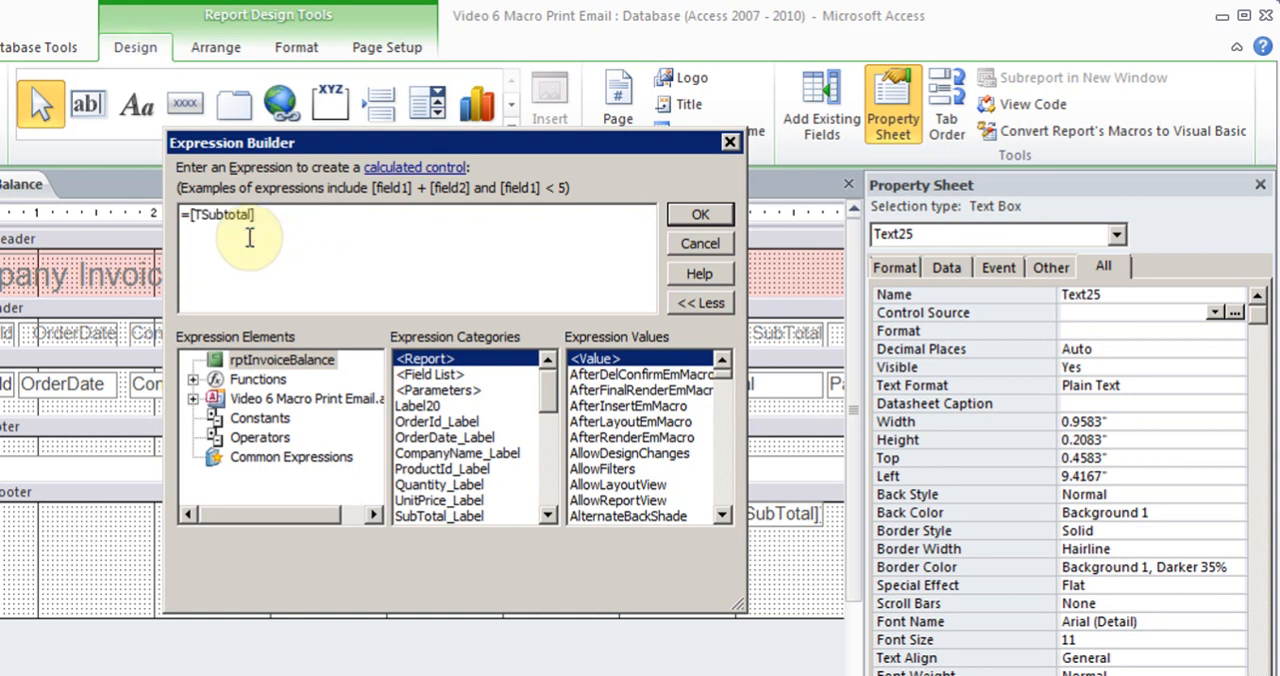
type("-tp")
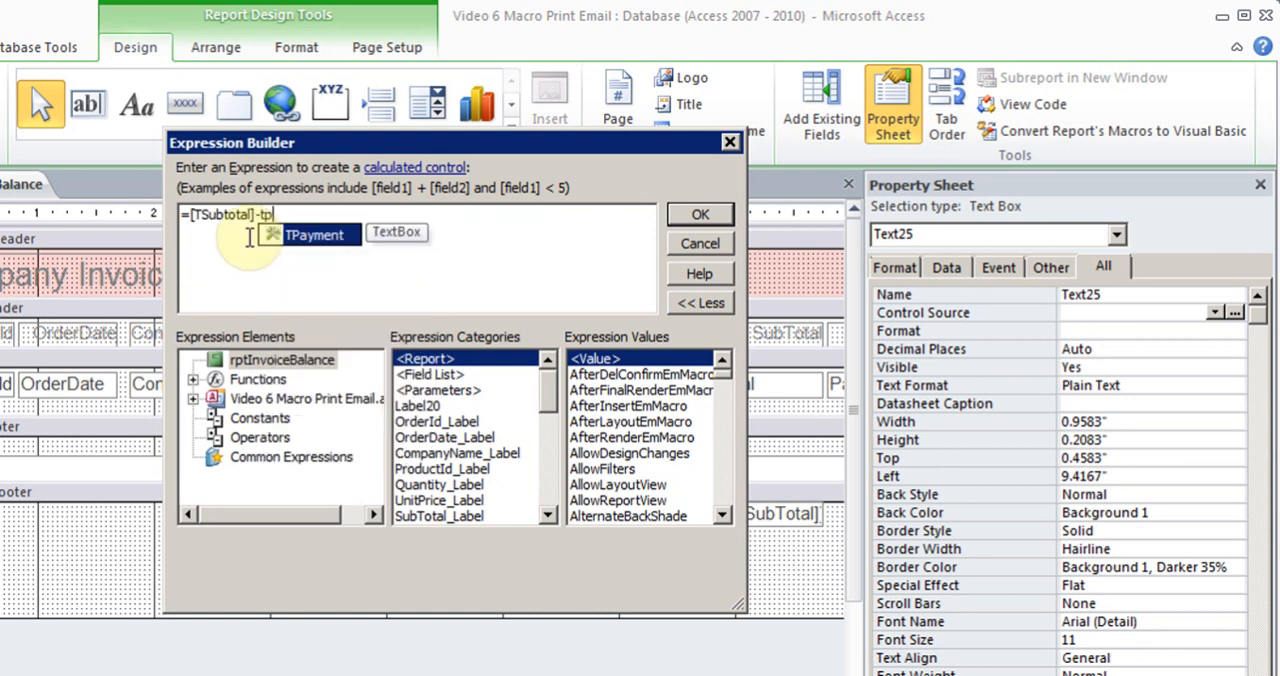
double_click(333, 238)
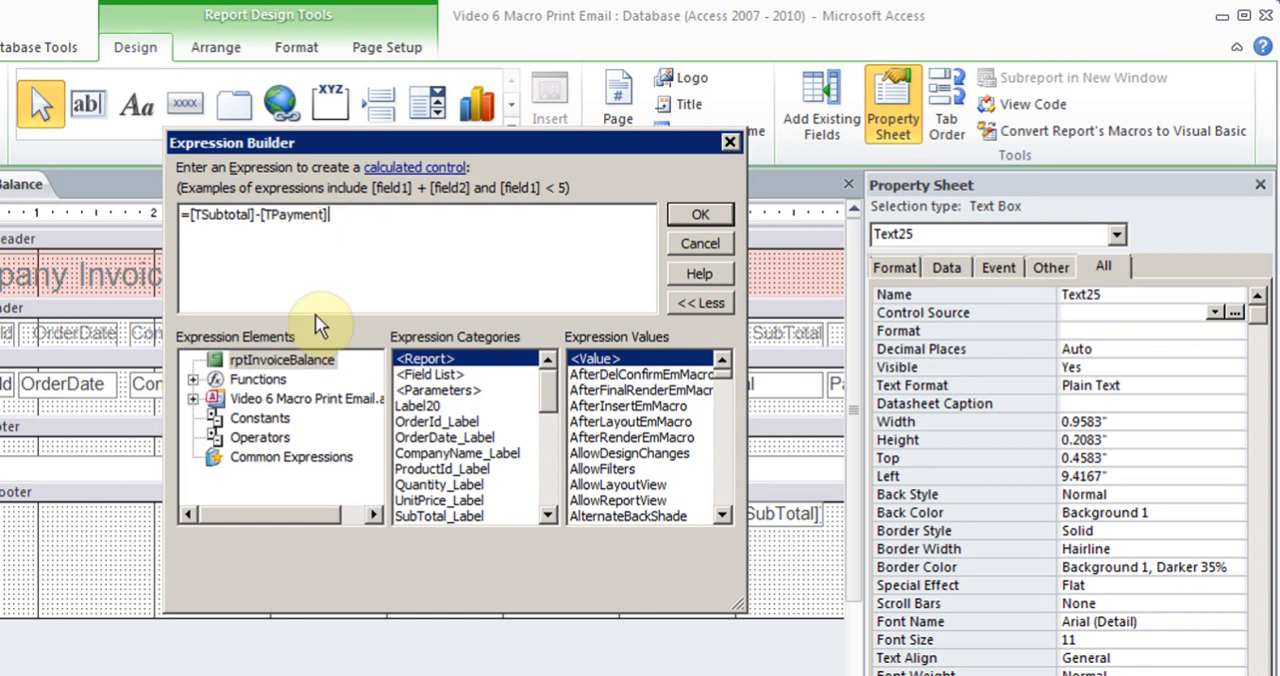
left_click(695, 218)
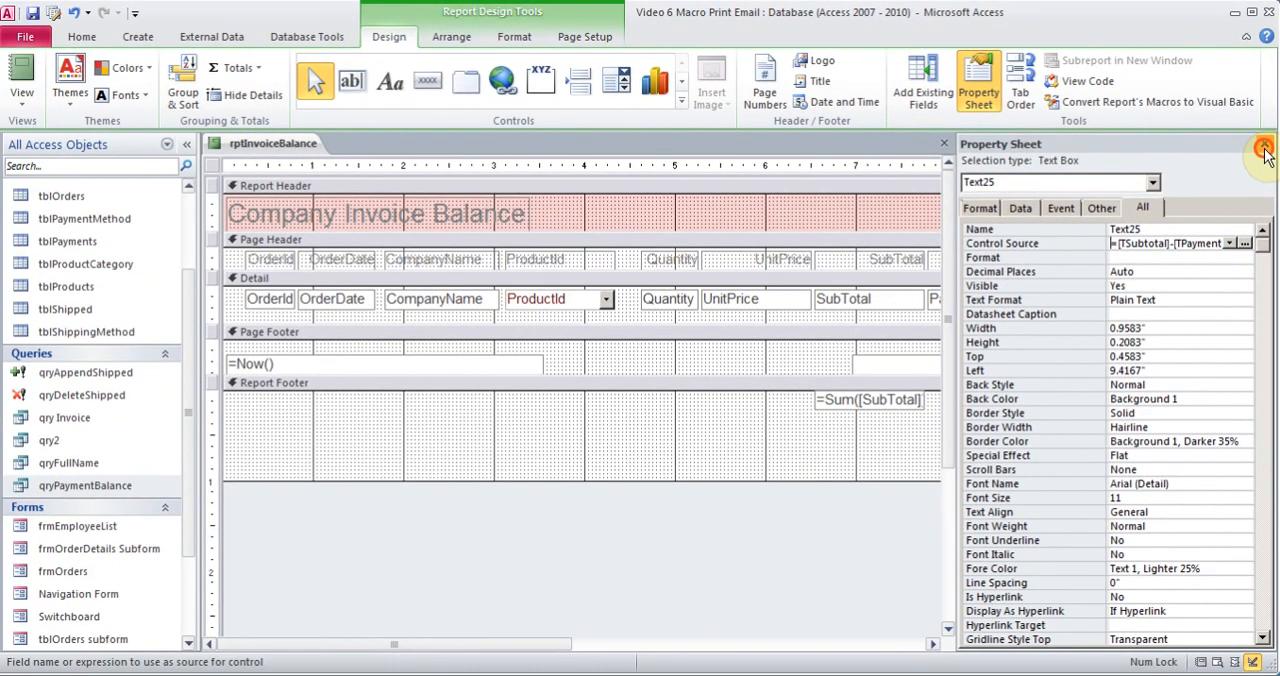
left_click(1262, 164)
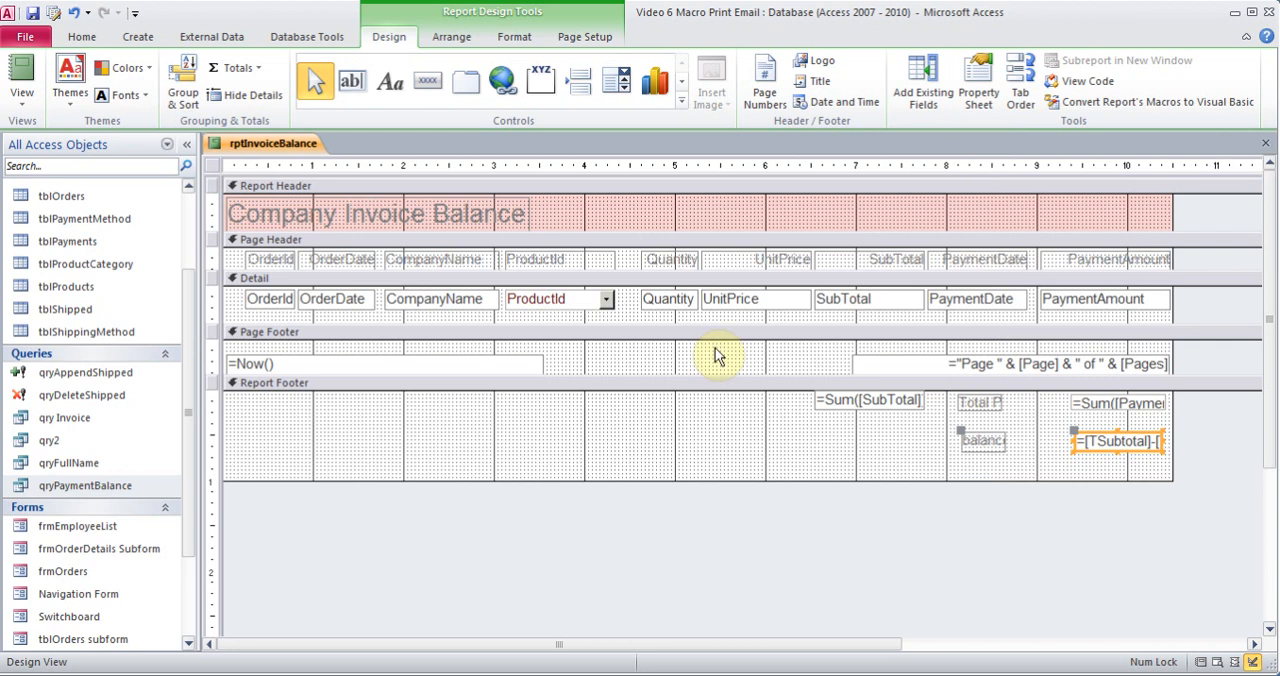
Display the report in Report View for an order number to check the calculated balance
left_click(20, 70)
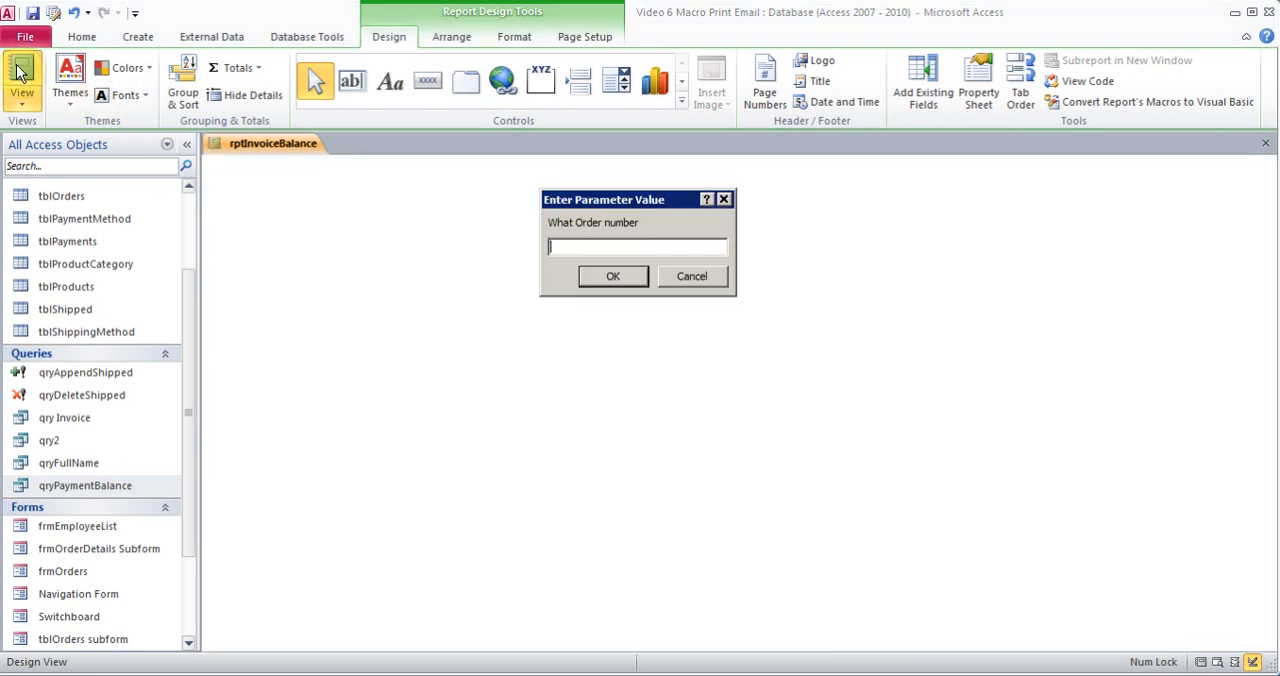
type("4")
key("Return")
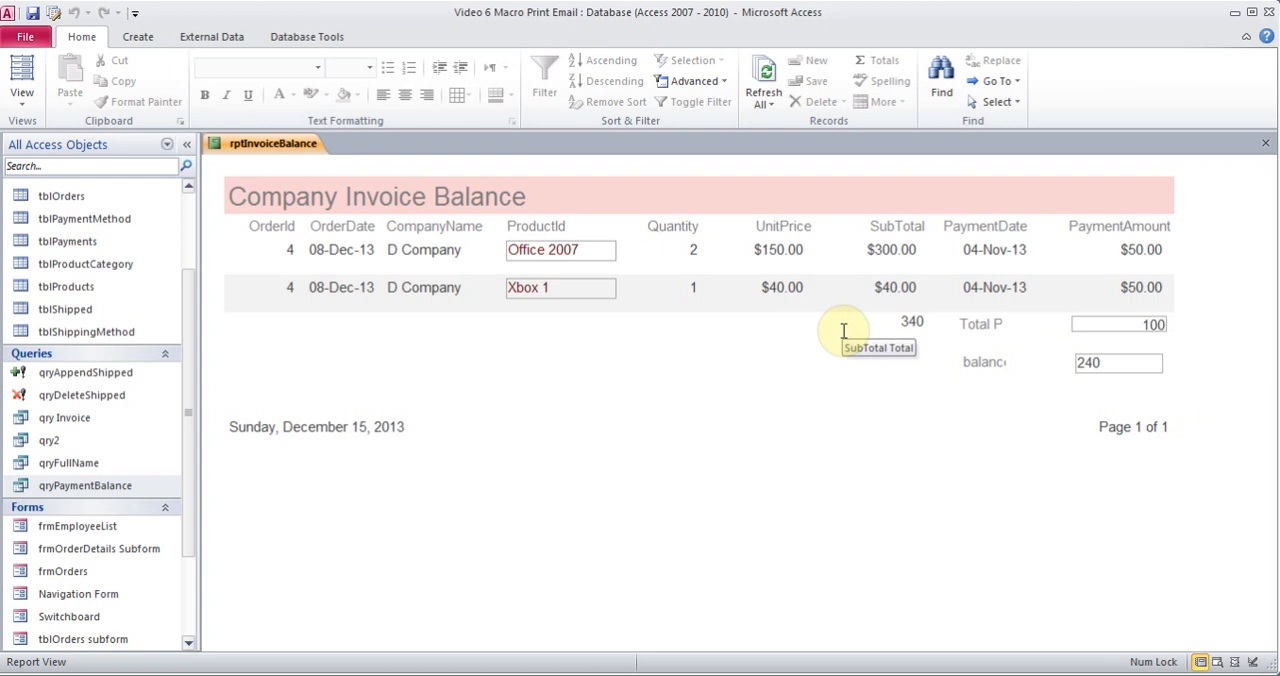
Format the PaymentAmount total in the report footer as Currency in Layout View
left_click(22, 97)
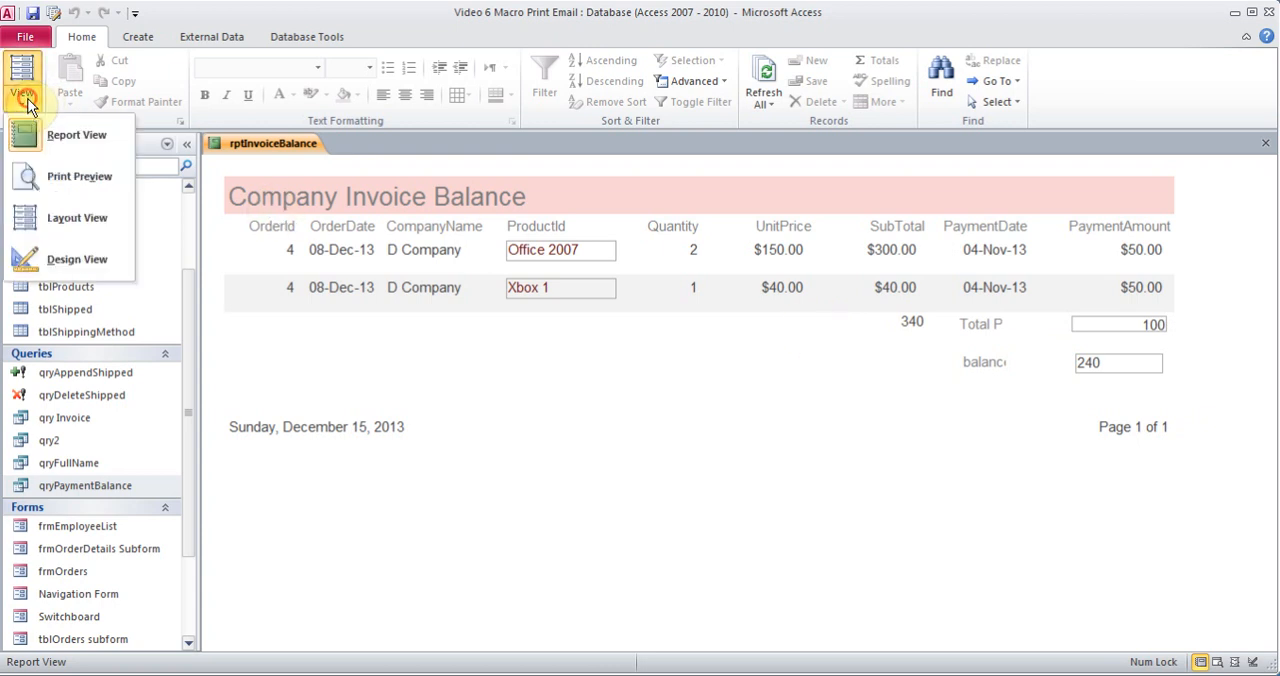
left_click(65, 220)
left_click(1098, 328)
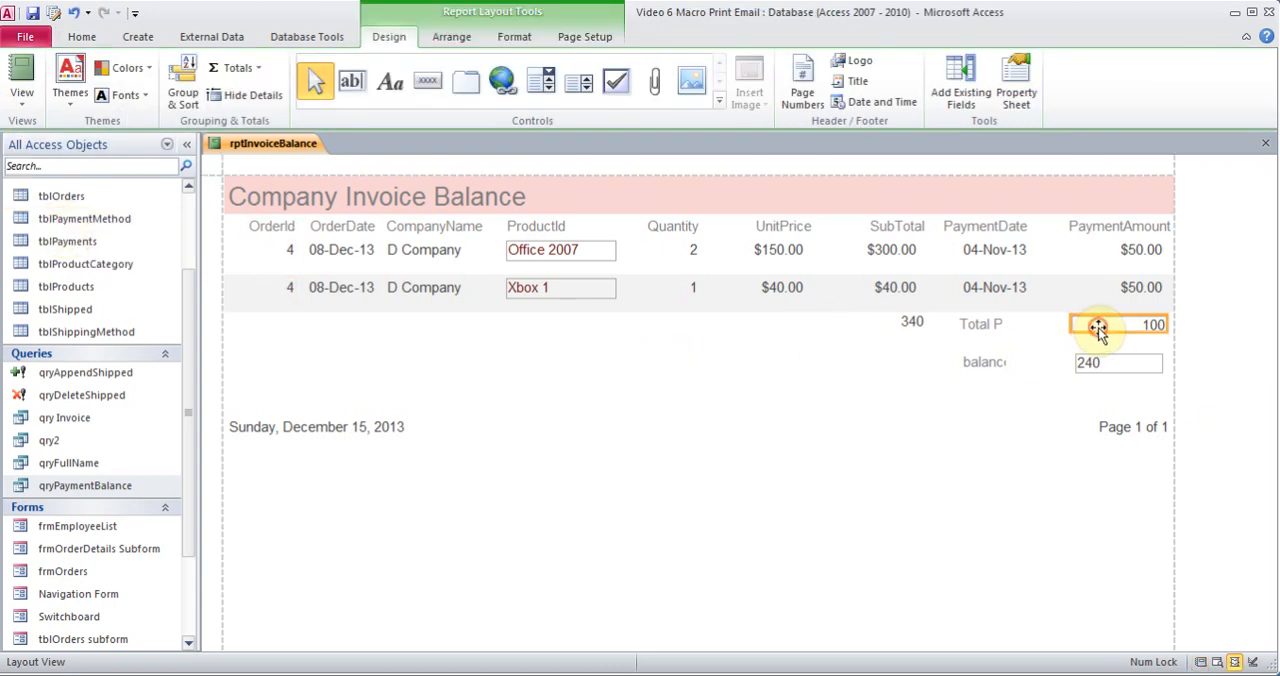
left_click(512, 37)
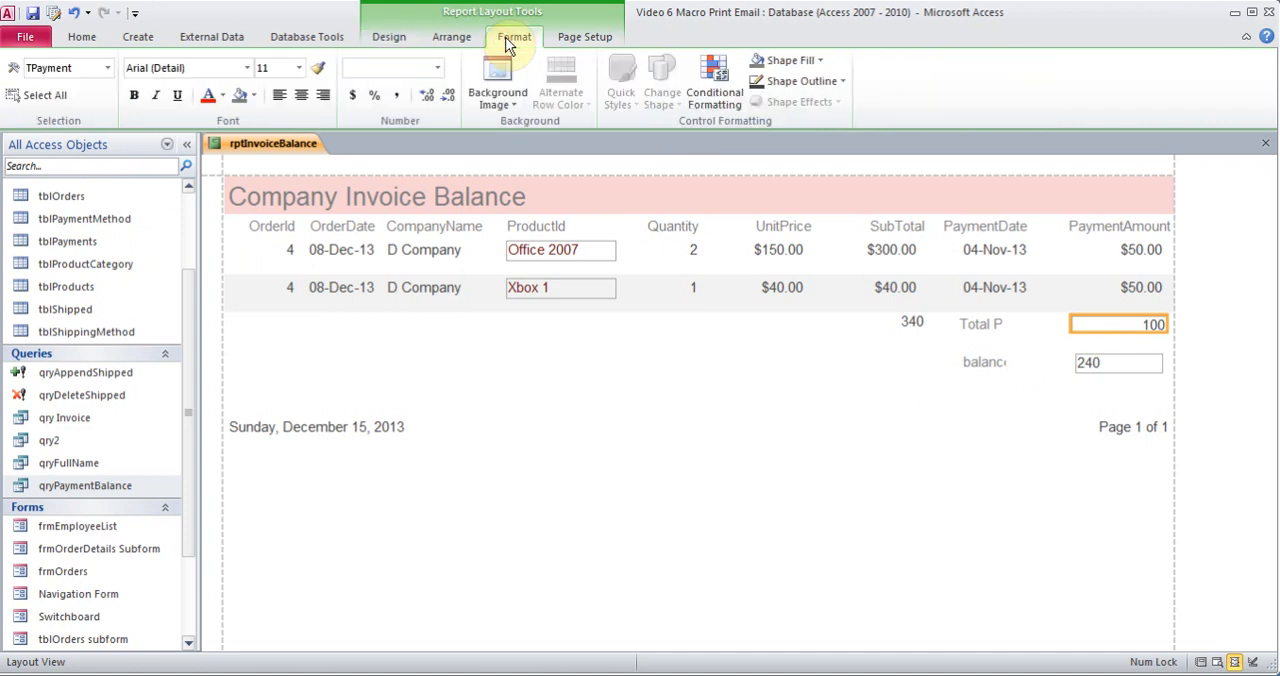
left_click(352, 96)
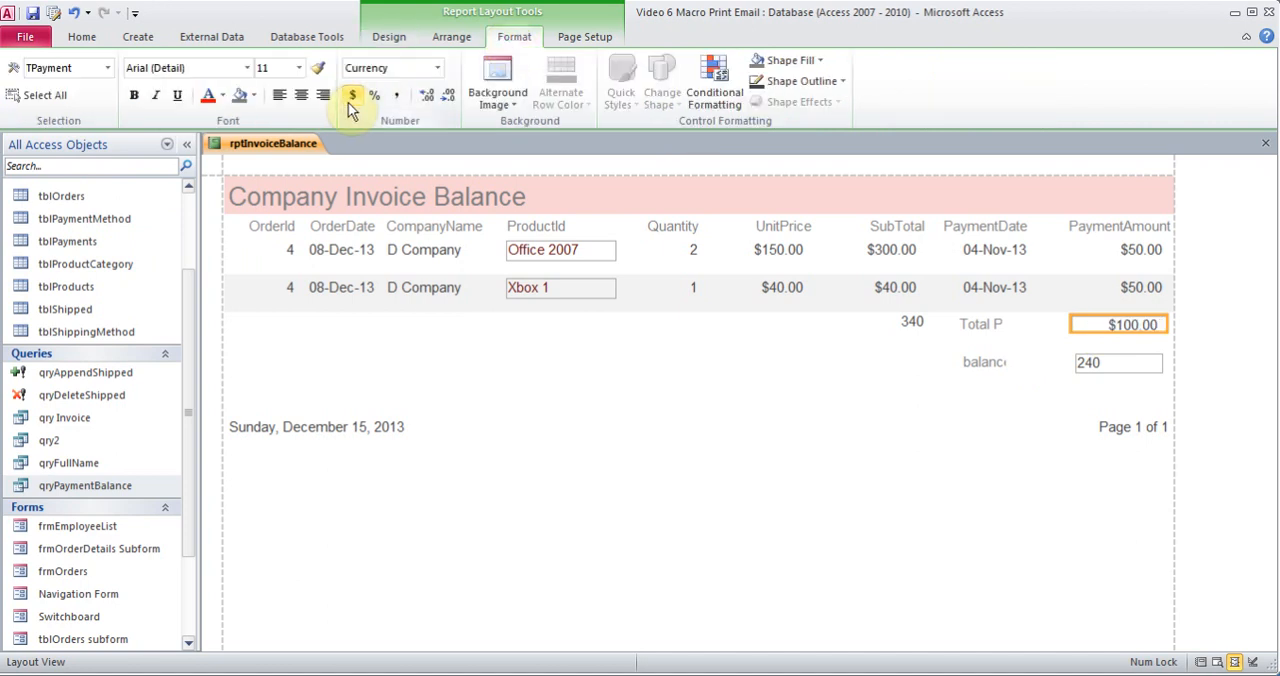
Set the Format property of the calculated balance text box in the Report Footer to Currency in Design View
left_click(392, 38)
left_click(30, 100)
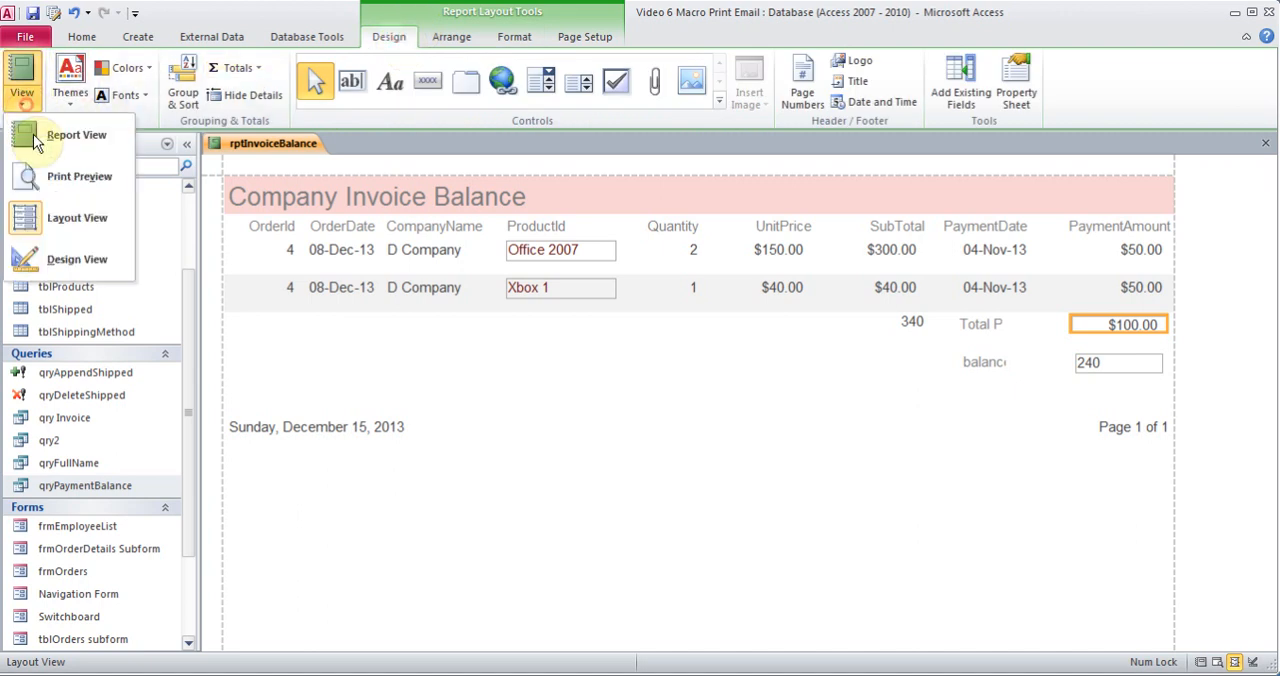
left_click(73, 259)
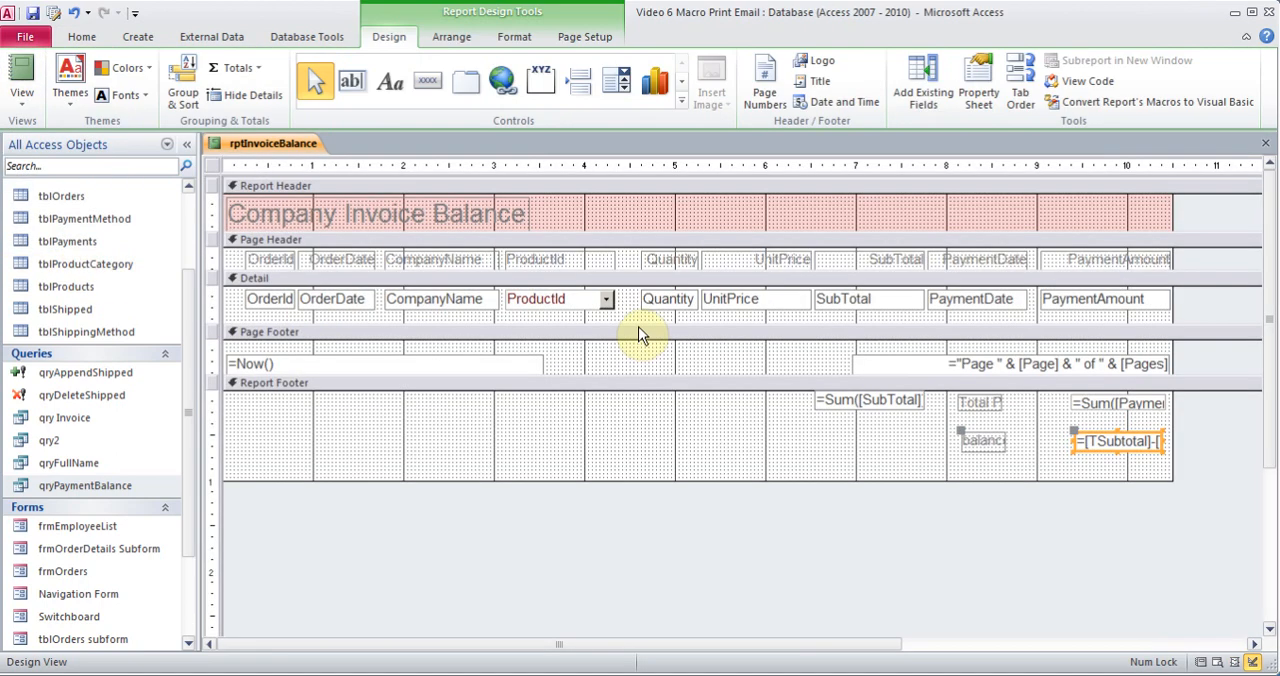
right_click(1098, 443)
left_click(1157, 668)
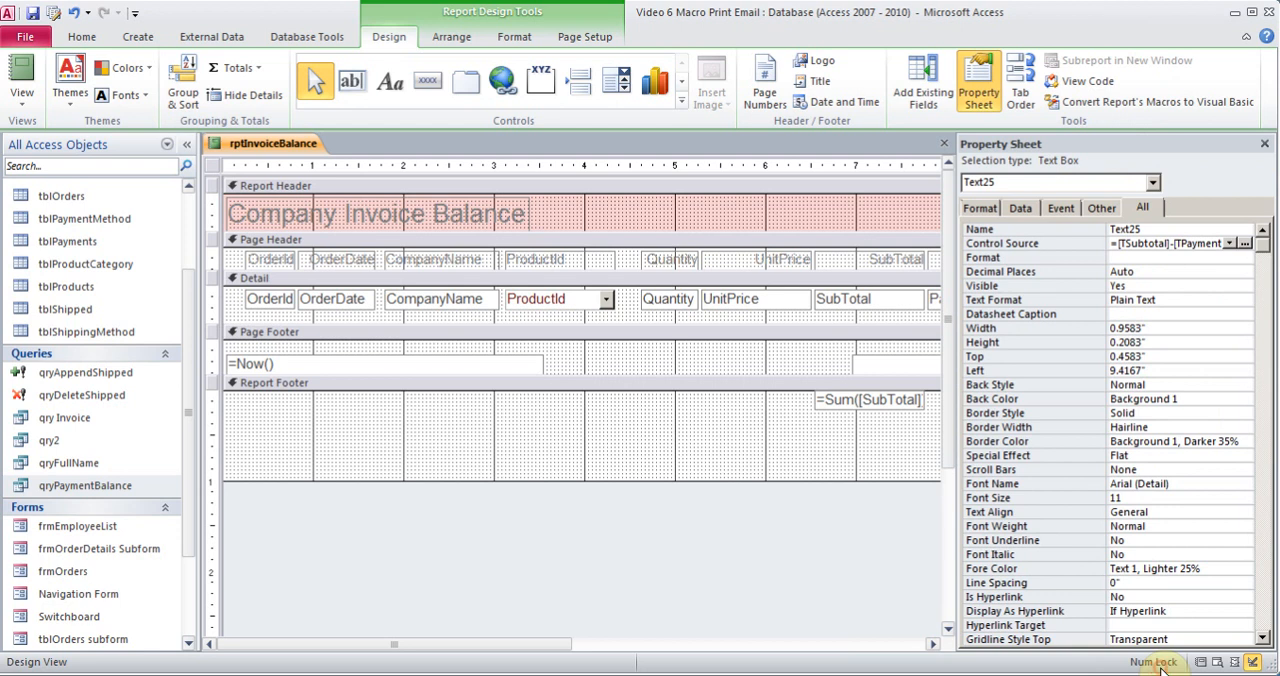
left_click(982, 208)
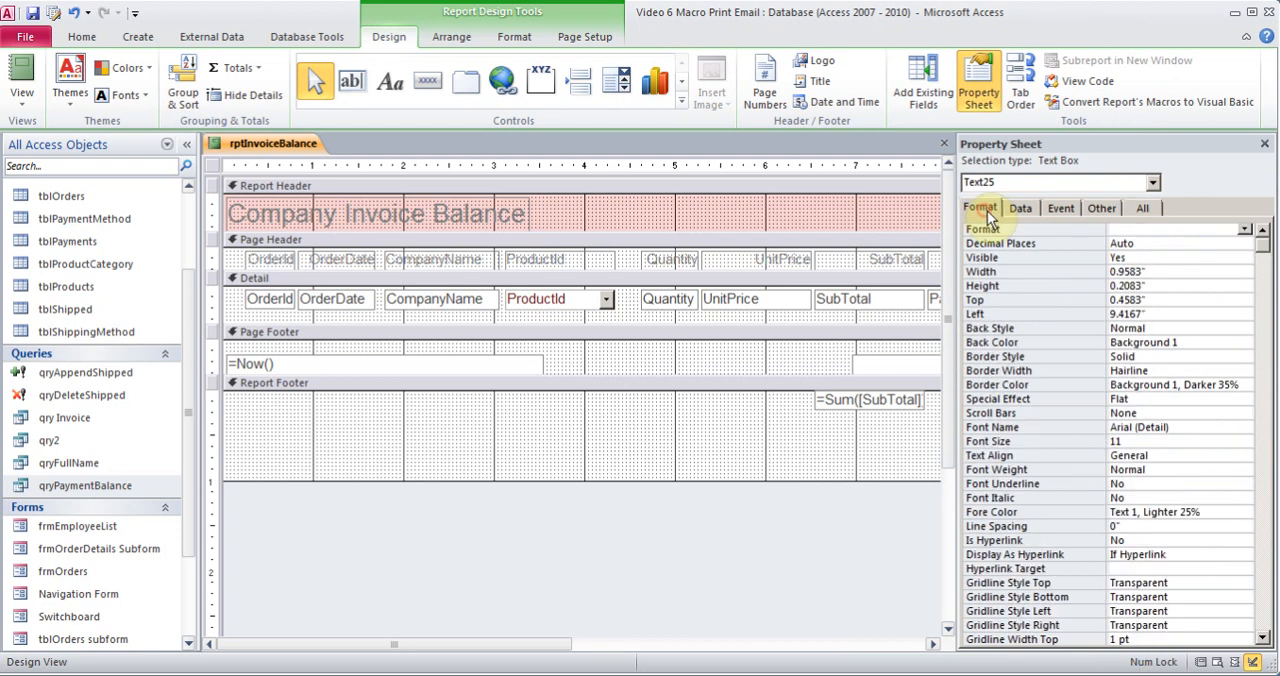
left_click(1245, 230)
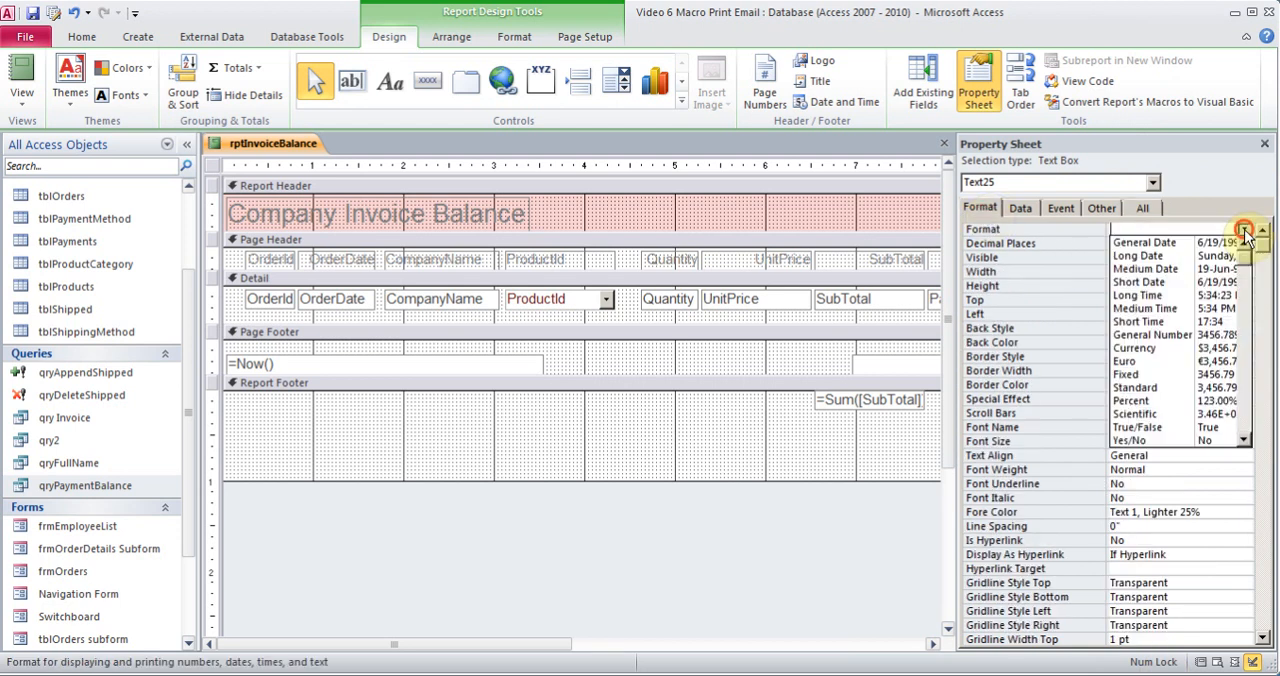
left_click(1160, 350)
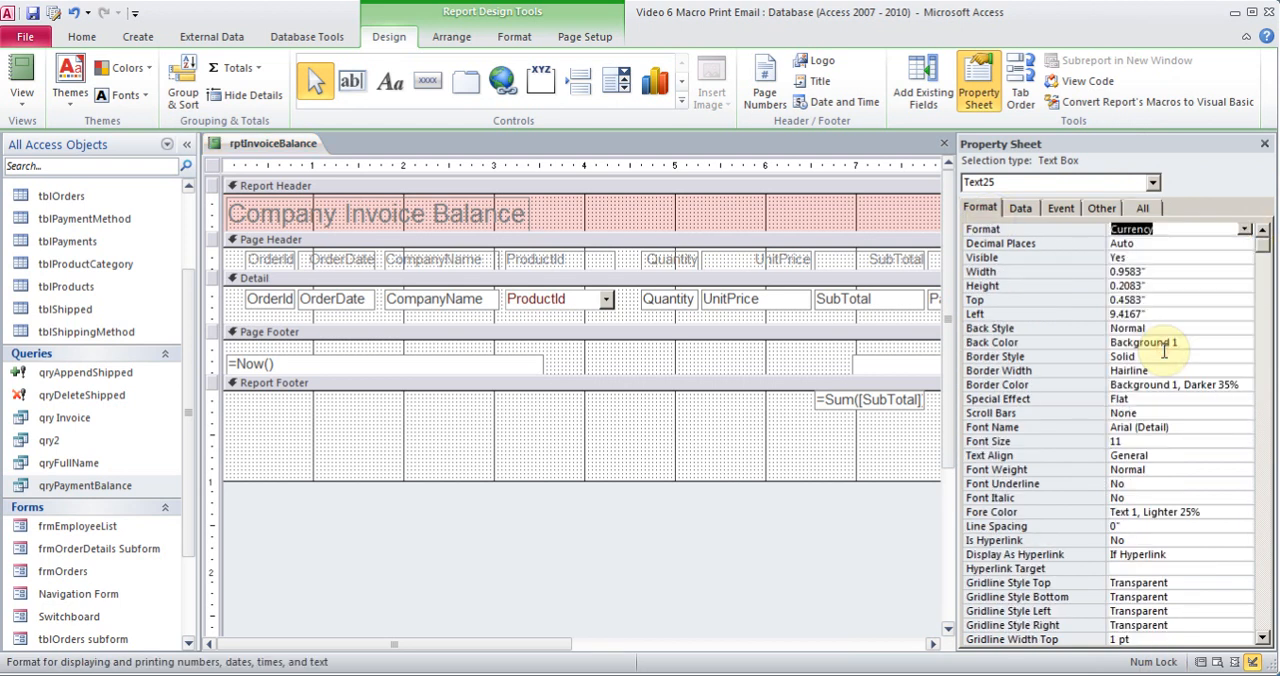
left_click(1264, 143)
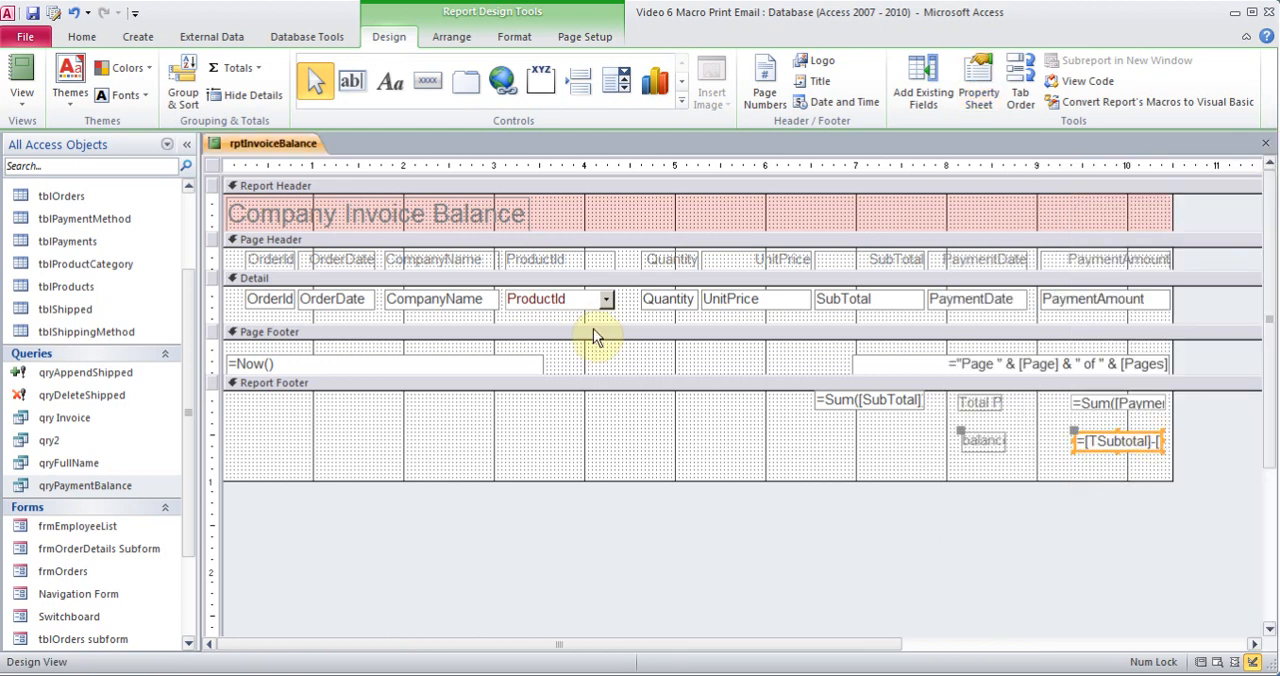
Check the formatted totals in Report View for another order number and return to Design View
left_click(22, 75)
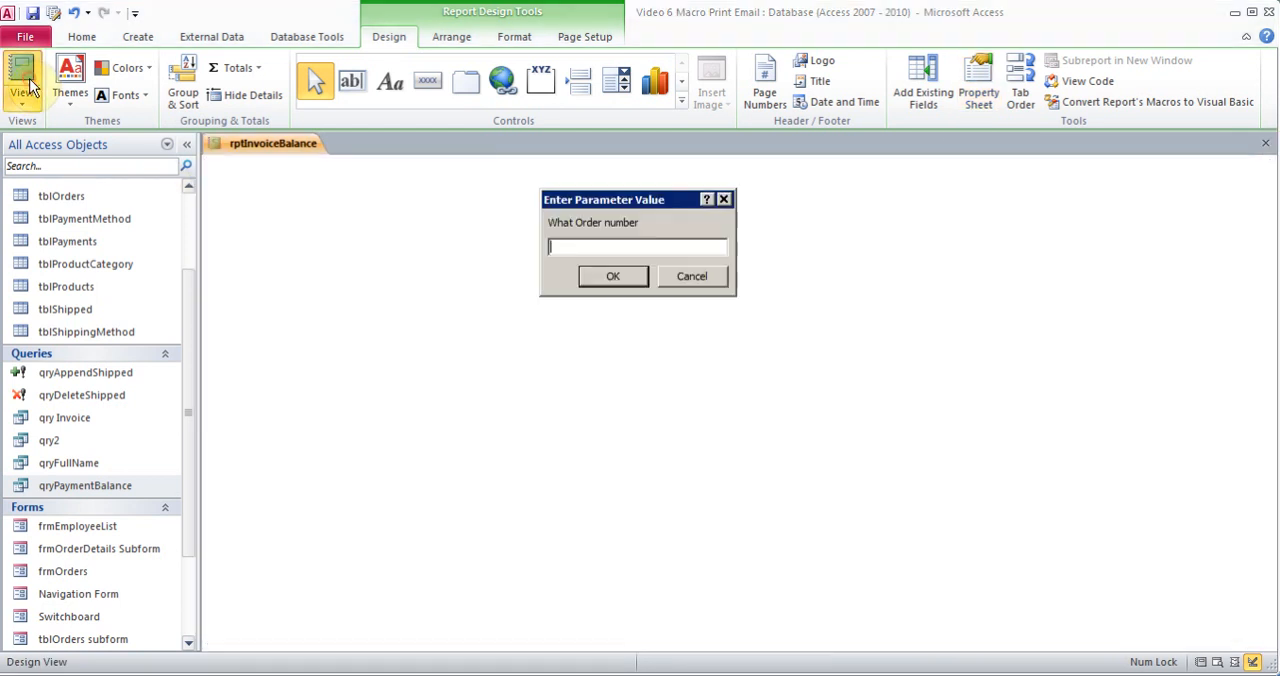
key("Return")
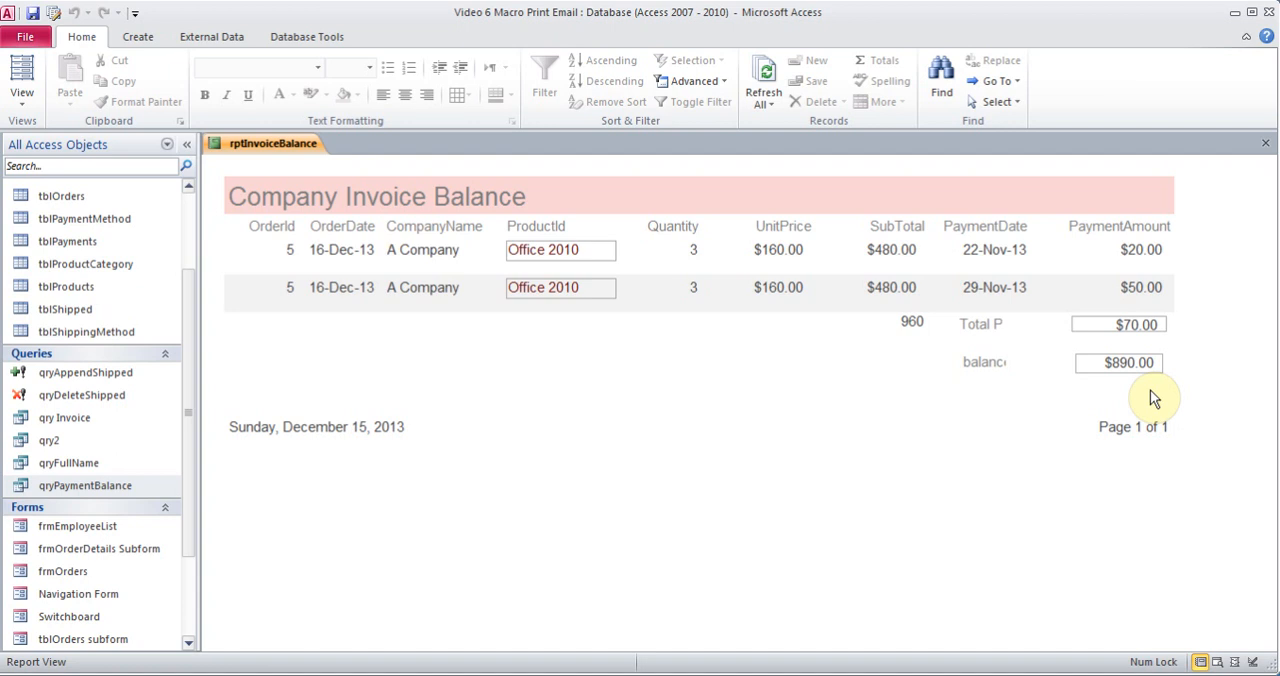
left_click(20, 95)
left_click(77, 259)
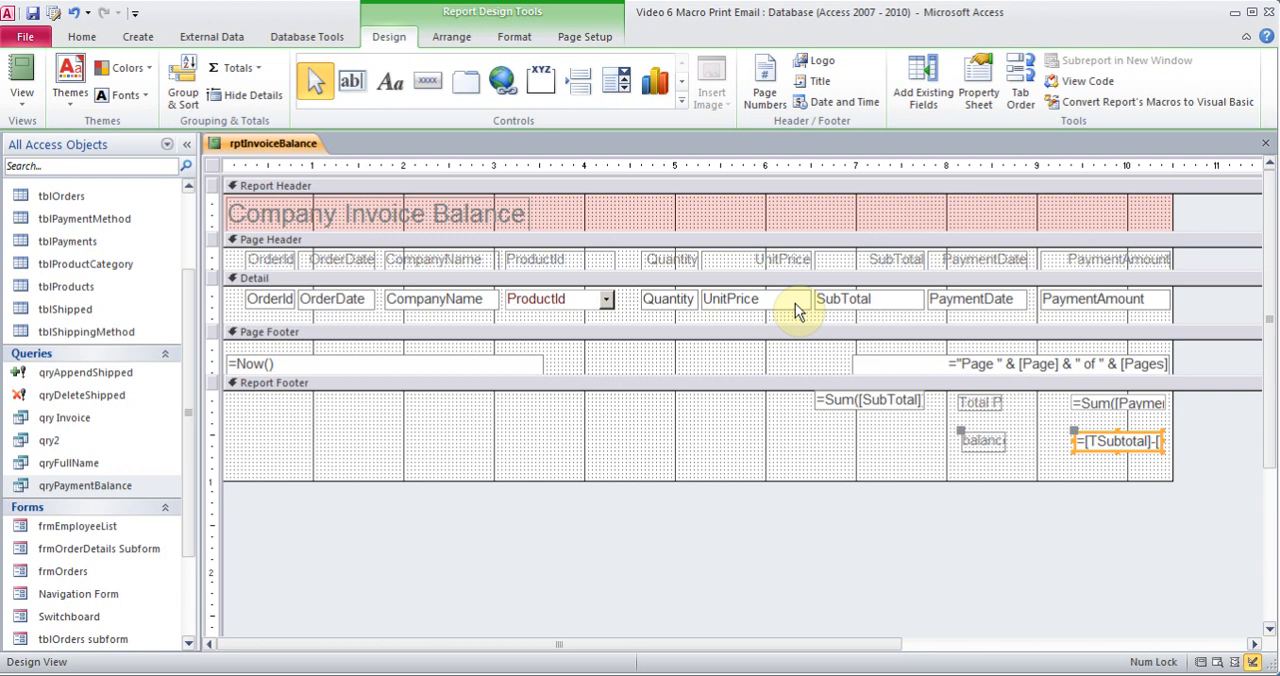
left_click(390, 83)
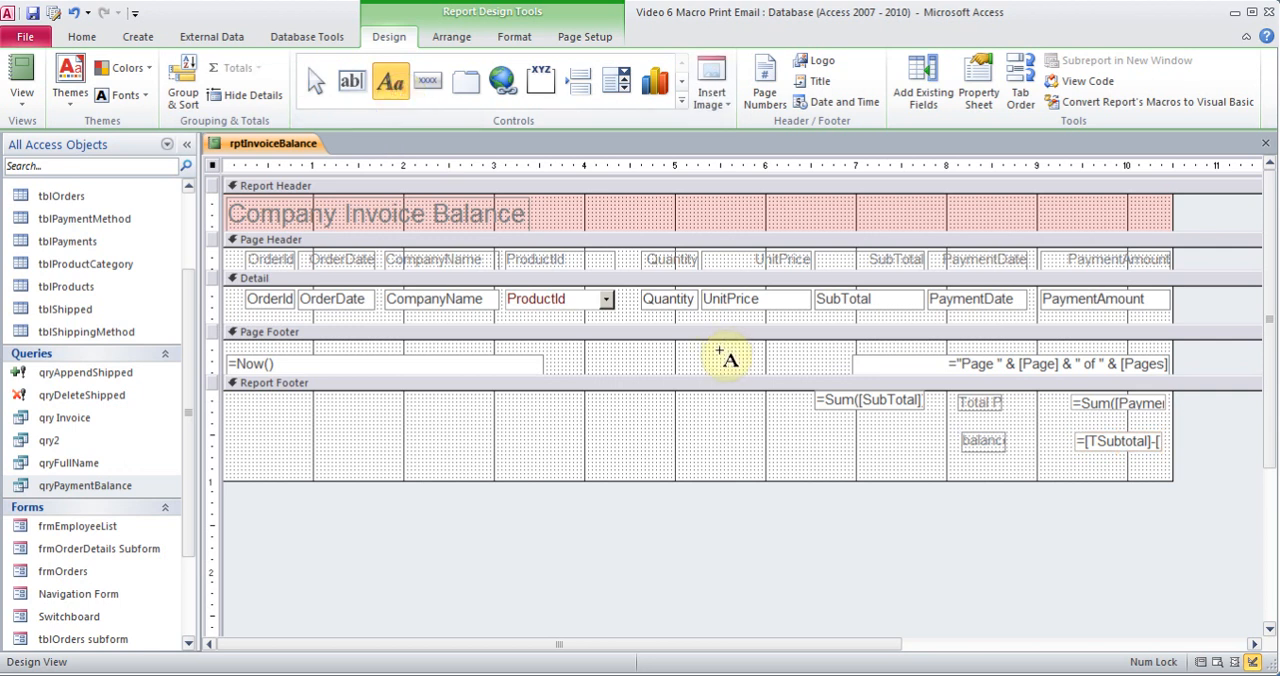
left_click_drag(702, 400, 780, 420)
left_click(823, 437)
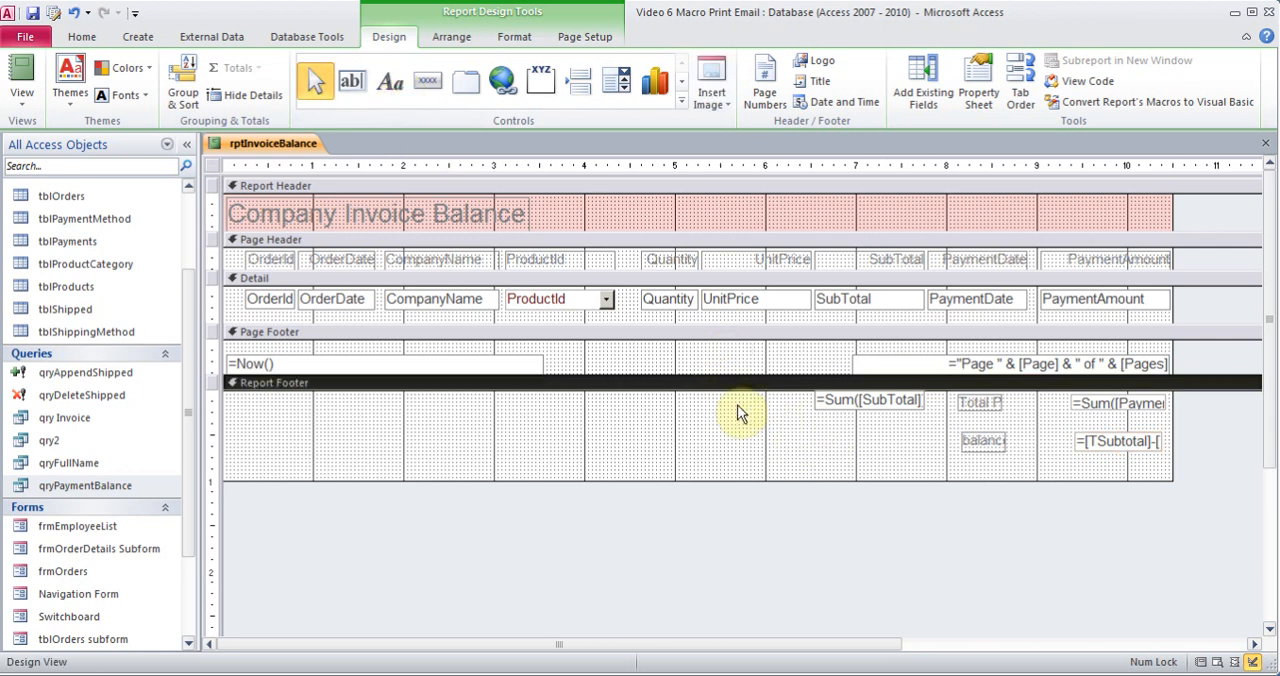
Add a label reading total Subtotal in the Report Footer just before the SubTotal total and nudge it clear of the total
left_click(390, 80)
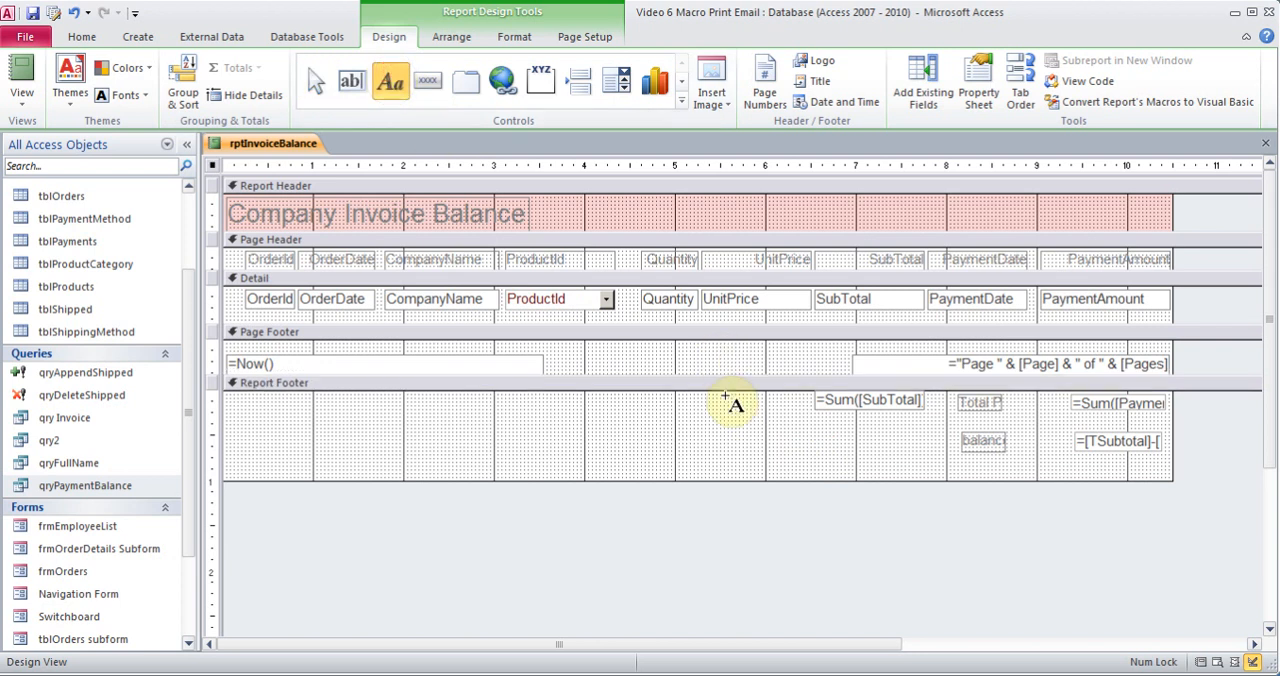
left_click_drag(724, 399, 790, 415)
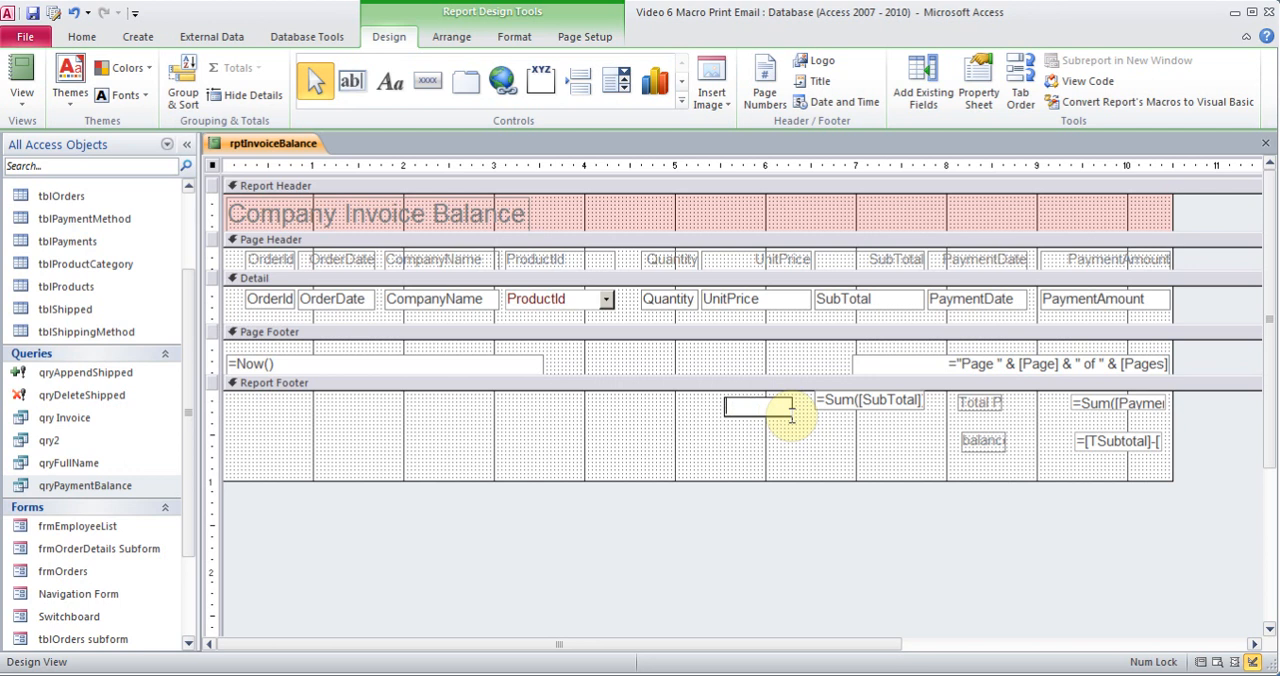
type("total Subtotal")
key("Return")
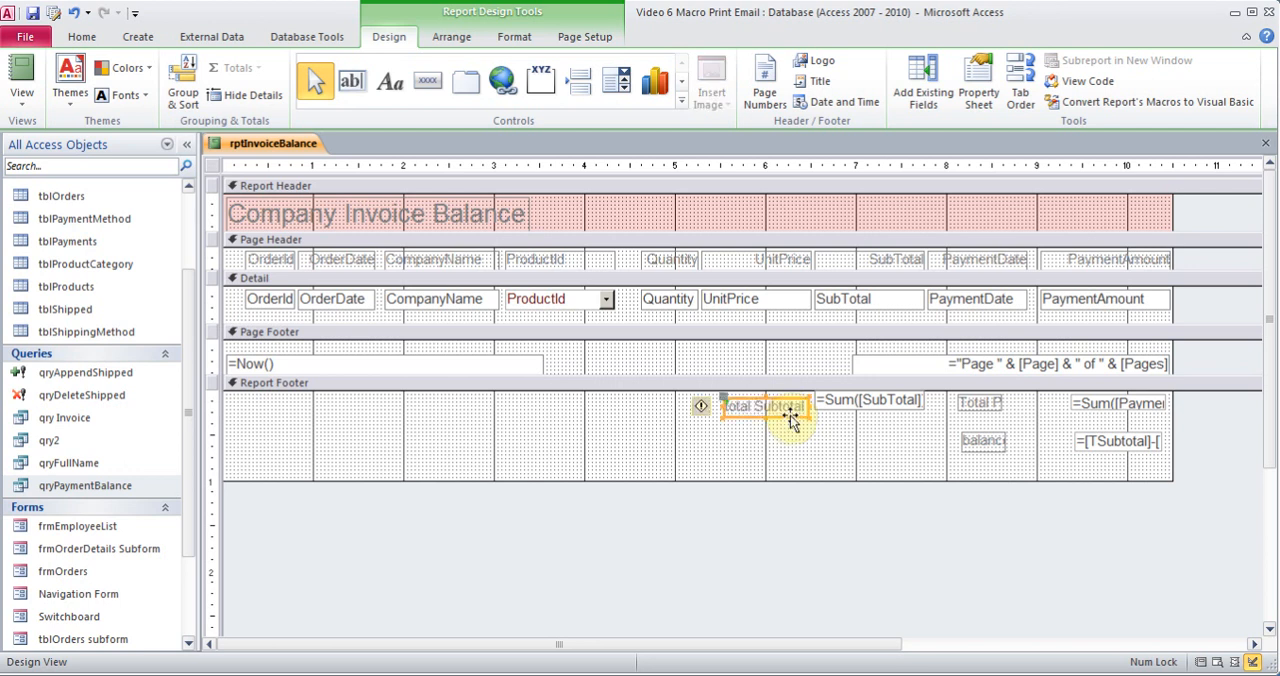
left_click_drag(722, 397, 718, 391)
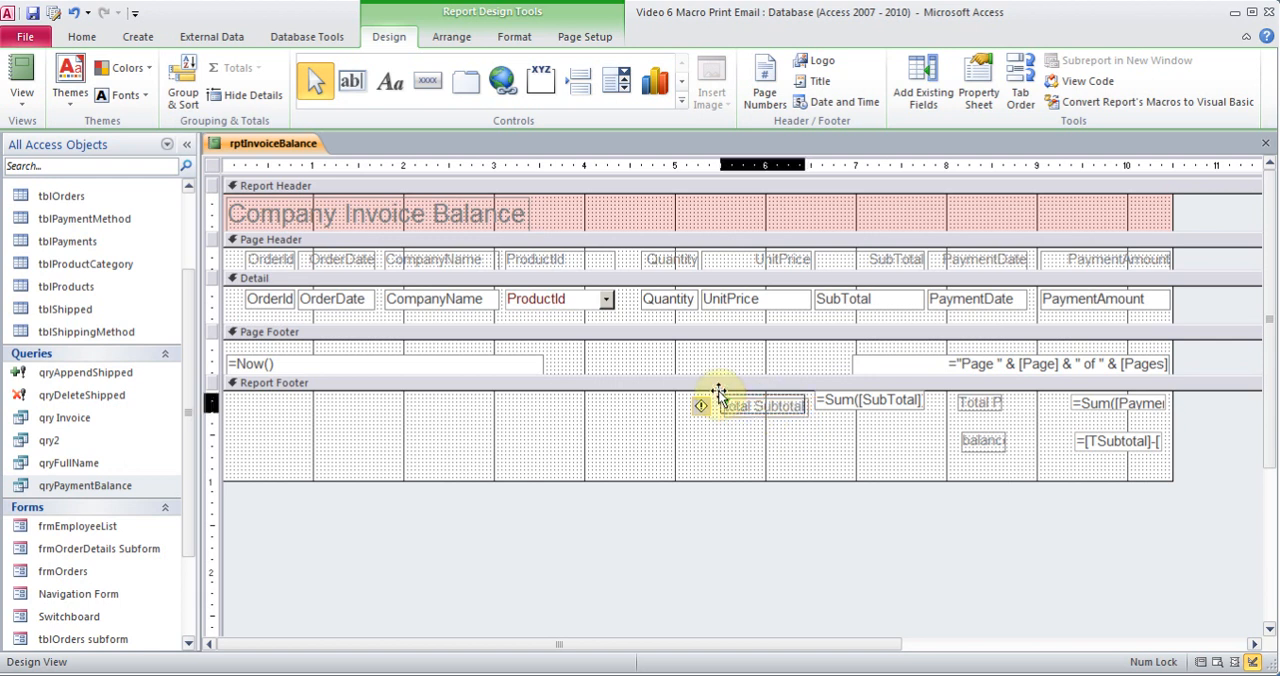
left_click(978, 440)
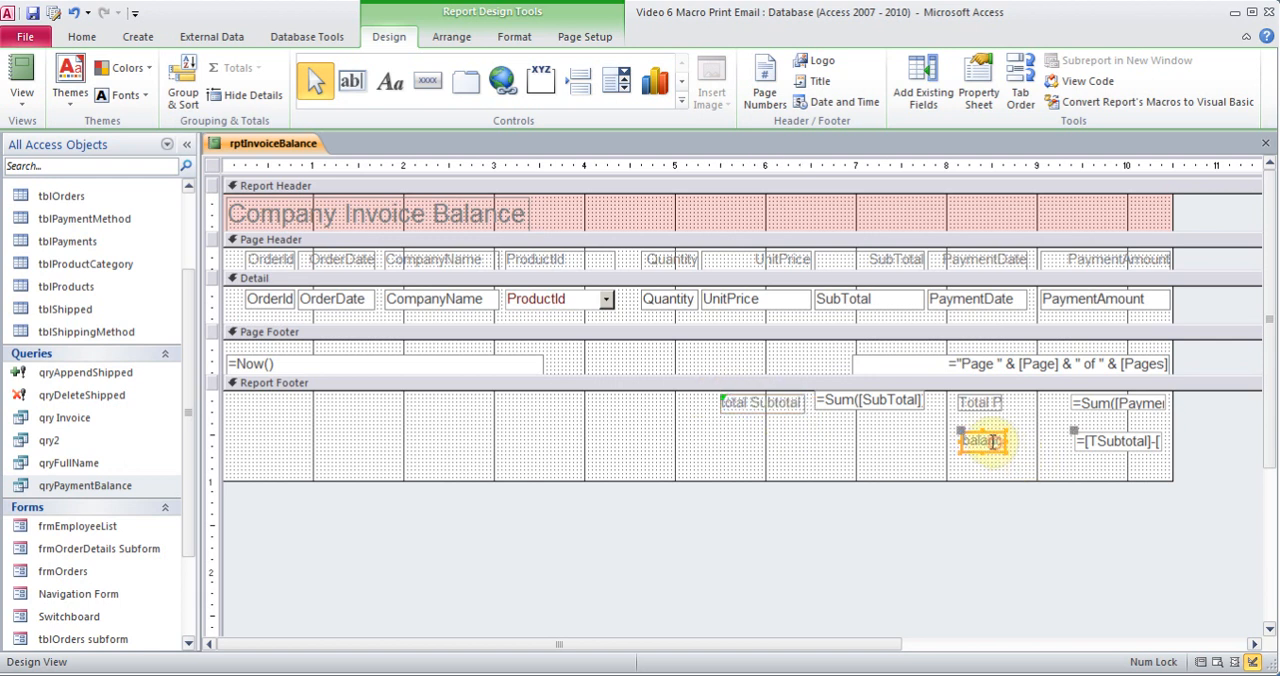
mouse_move(961, 432)
left_mouse_down()
mouse_move(940, 431)
mouse_move(960, 431)
left_mouse_up()
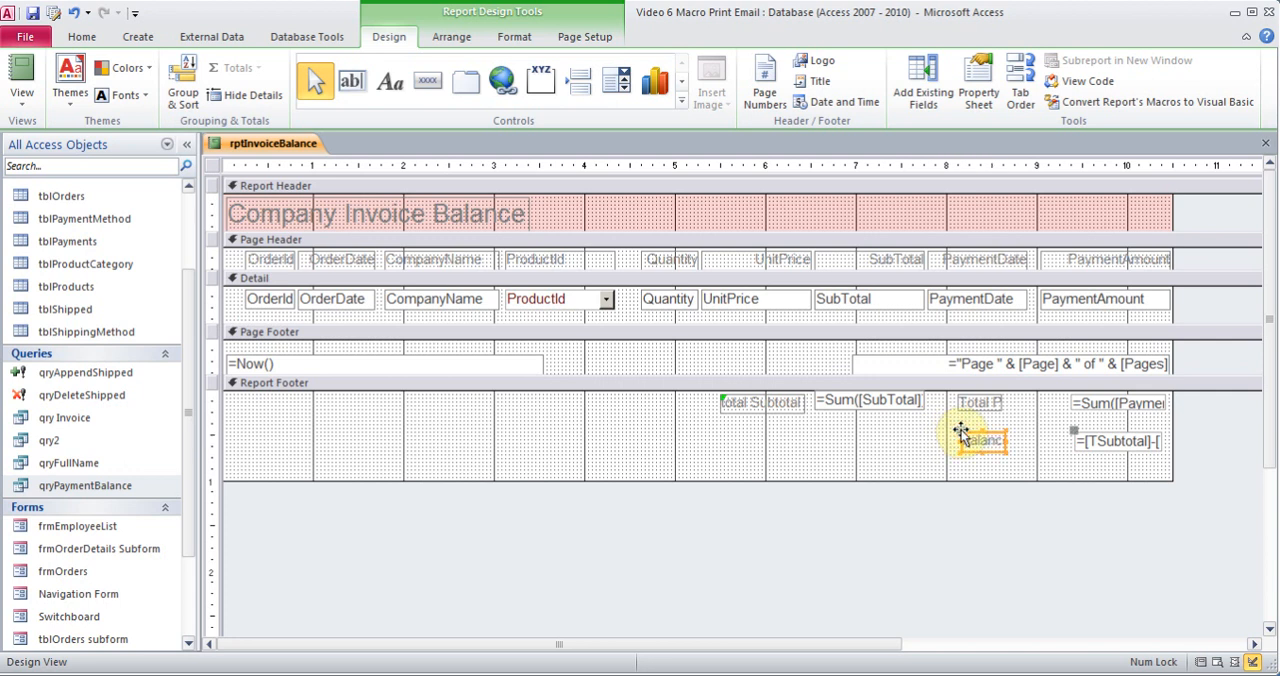
left_click(884, 258)
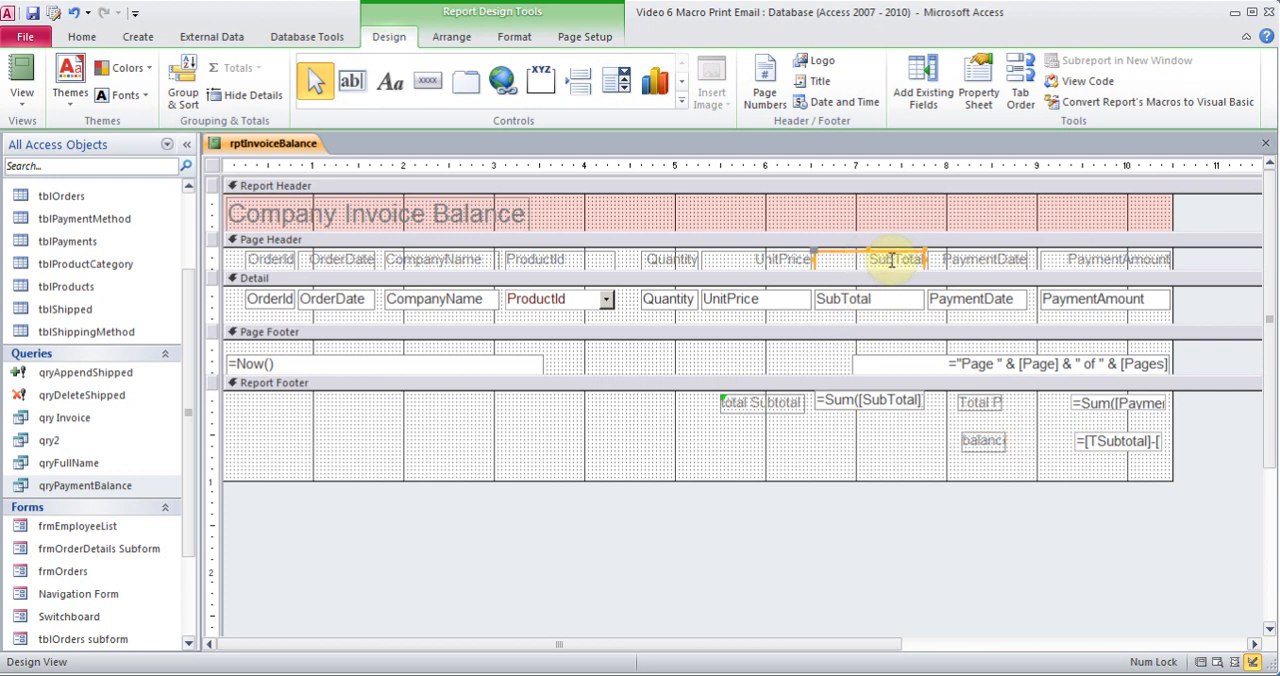
Set the font color of the SubTotal column label in the Page Header to standard red
left_click(139, 99)
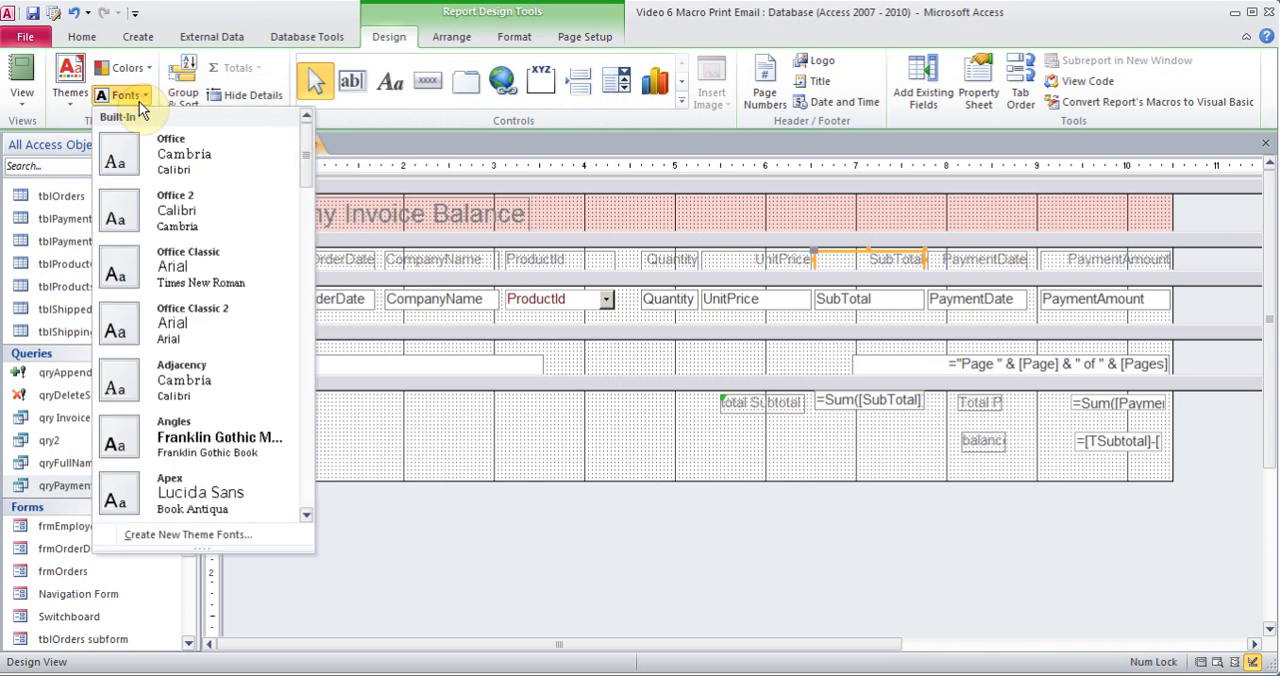
left_click(514, 36)
left_click(222, 96)
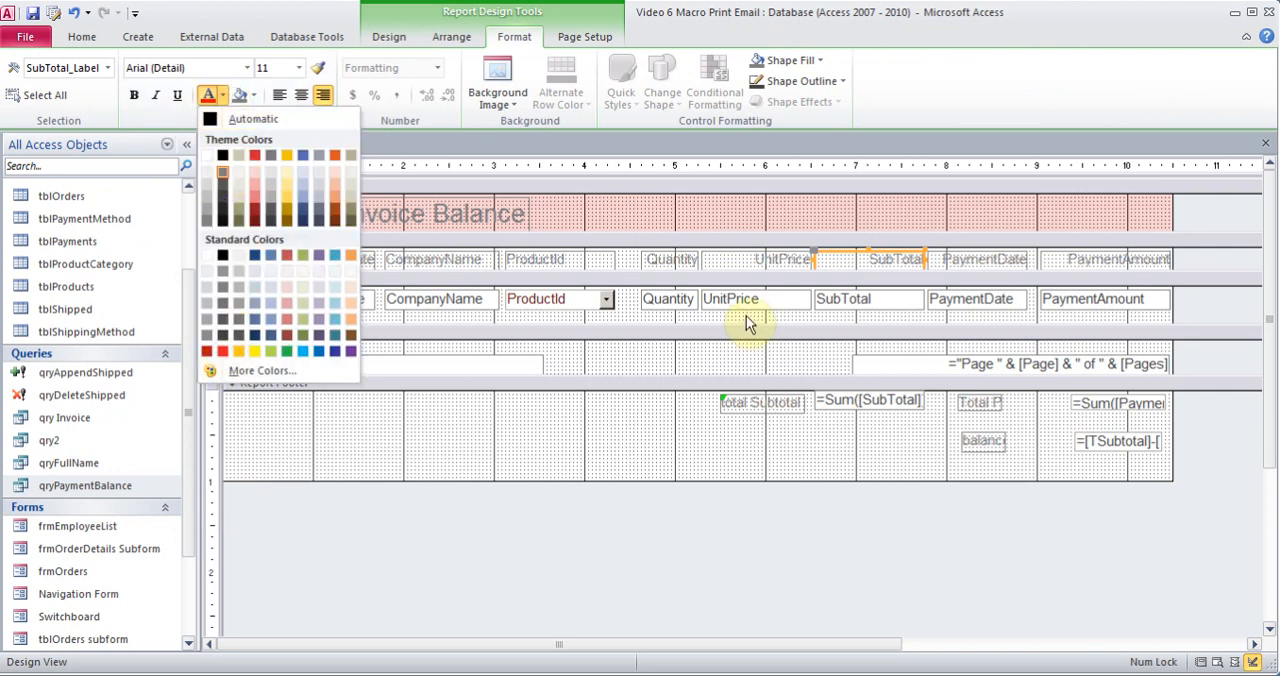
left_click(222, 351)
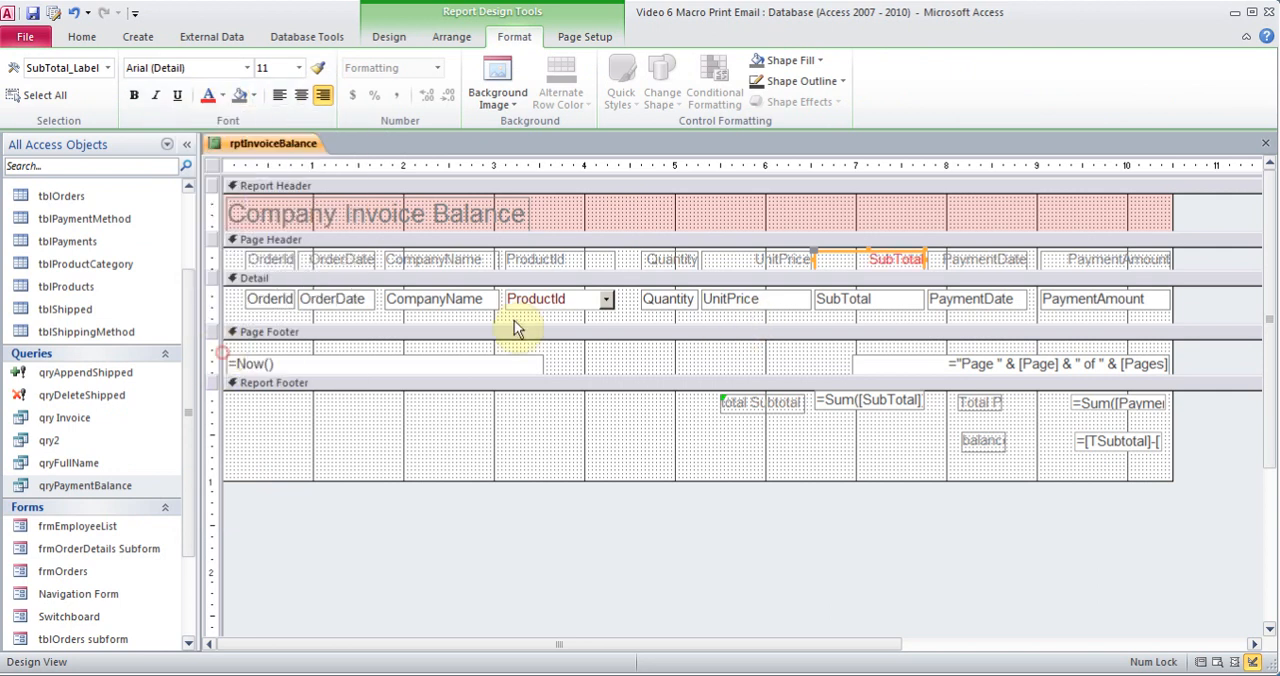
Set the font color of the SubTotal field in the Detail section to standard blue
left_click(860, 301)
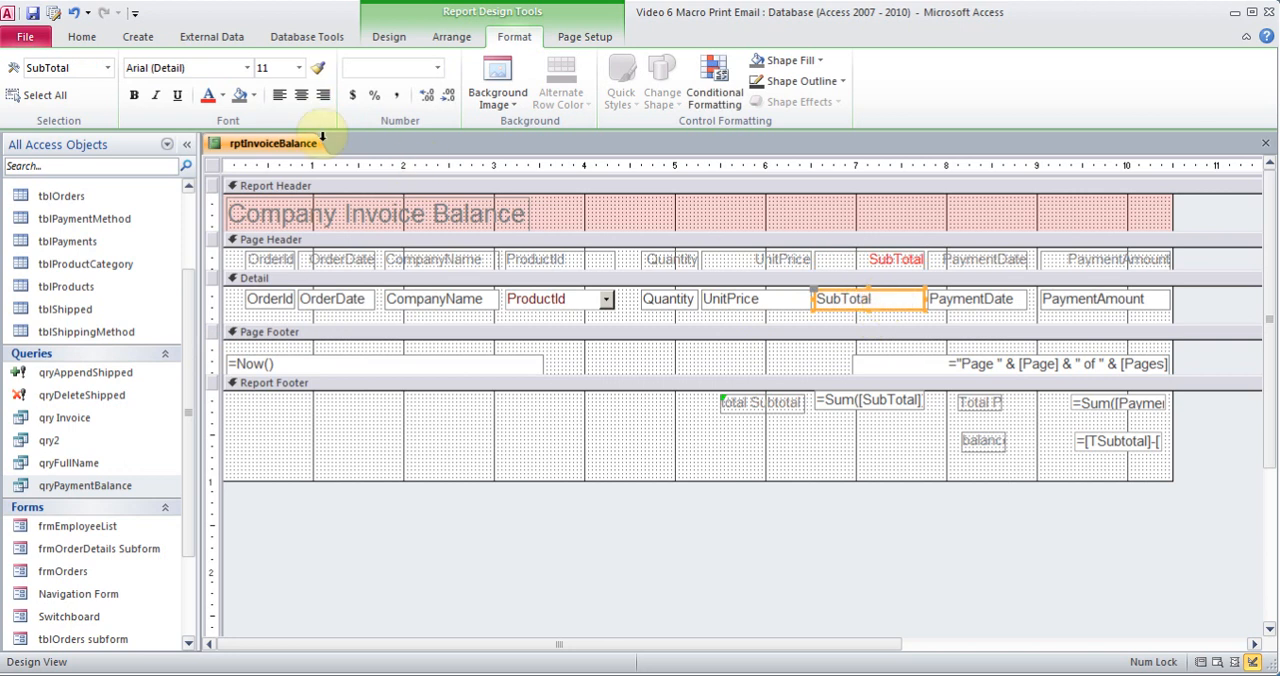
left_click(223, 97)
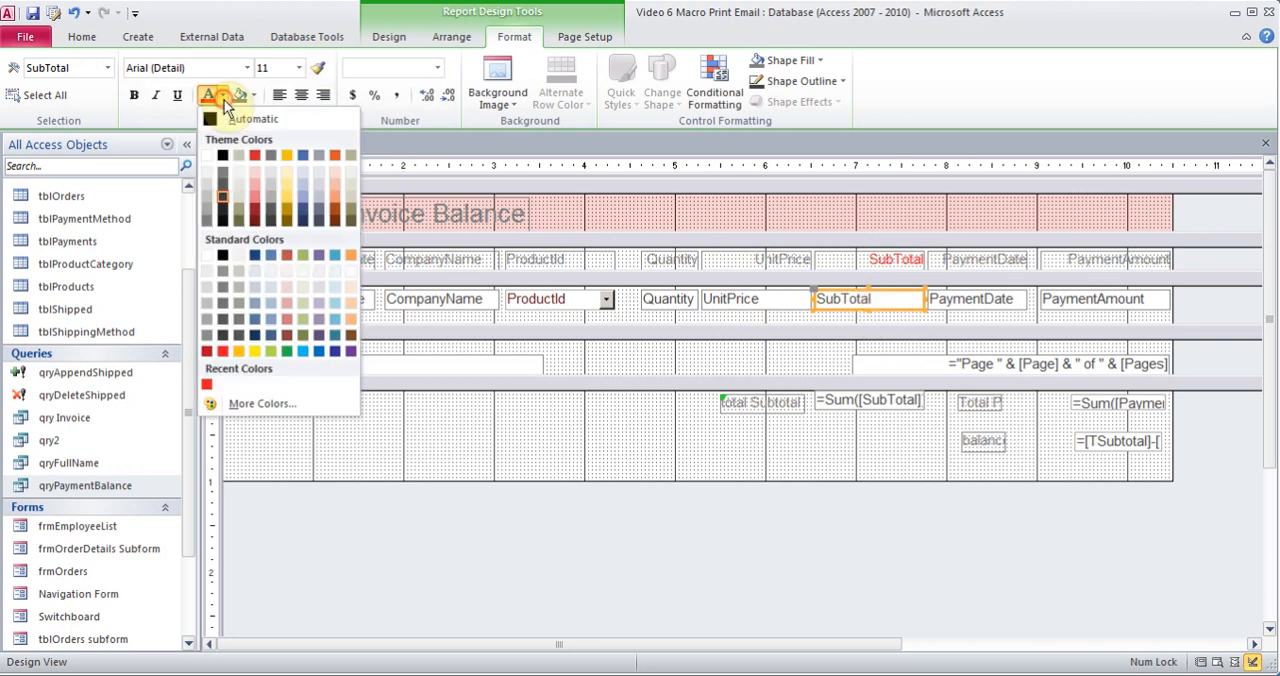
left_click(319, 350)
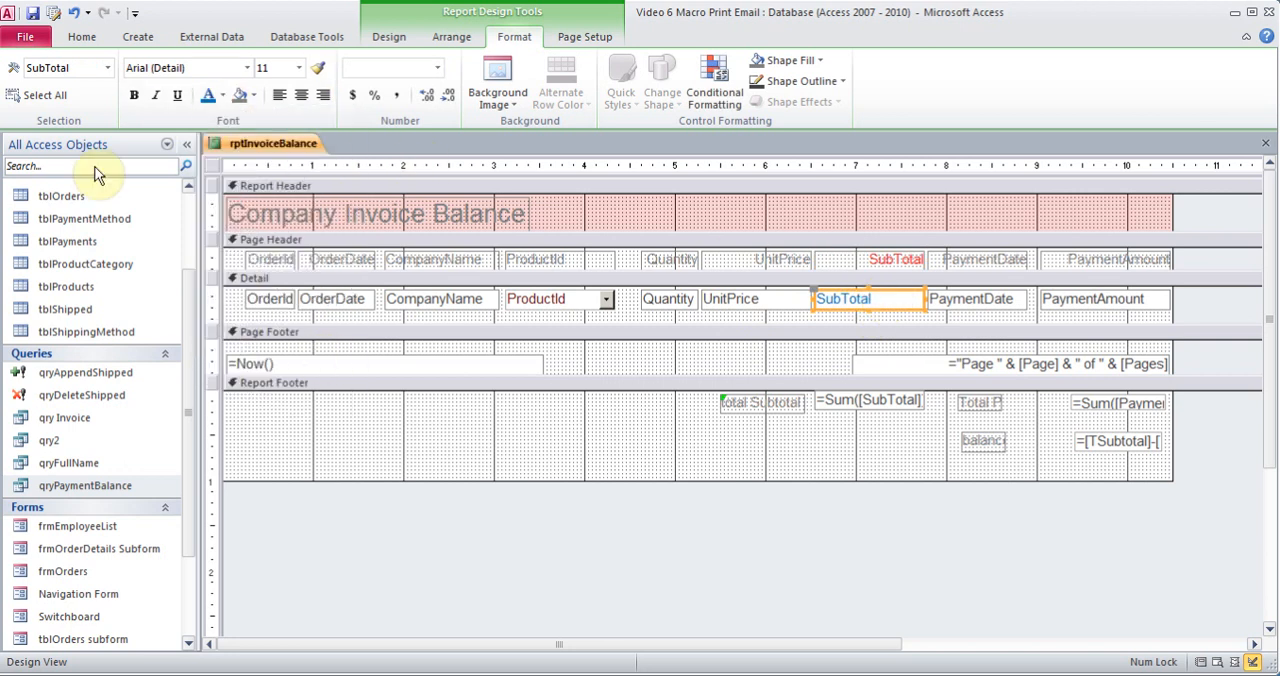
Check the recolored SubTotal column and footer totals in Report View for an order number
left_click(386, 39)
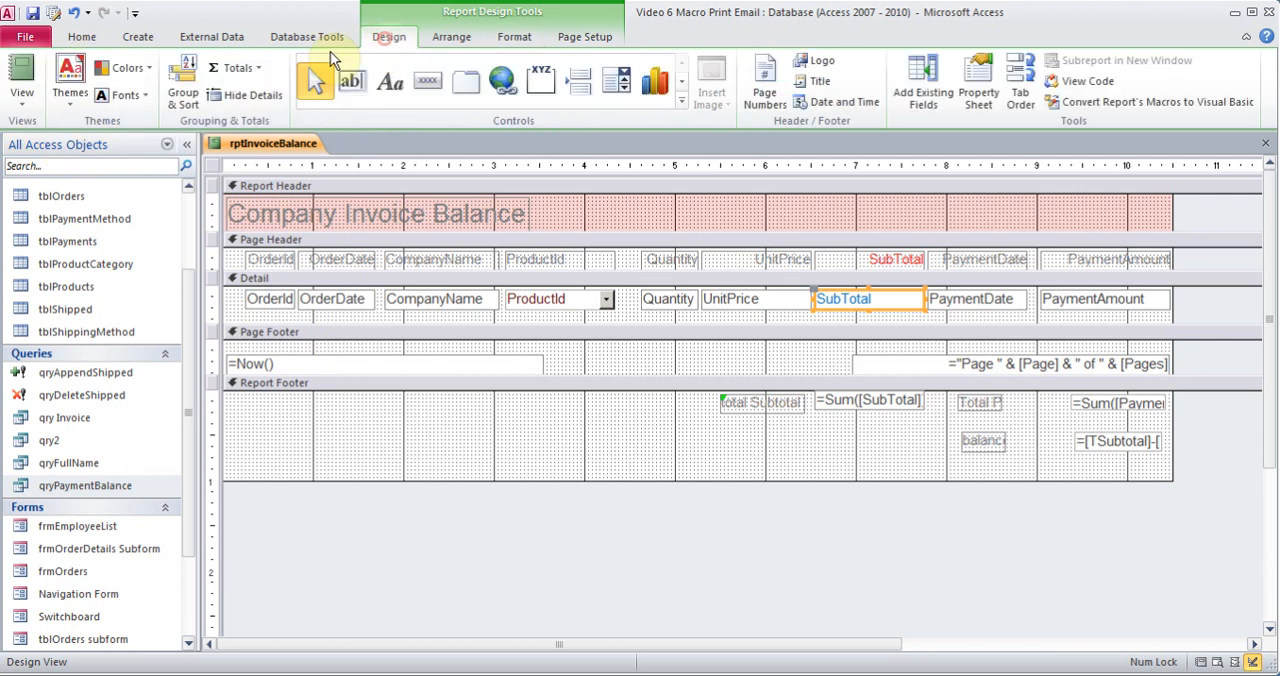
left_click(22, 100)
left_click(57, 135)
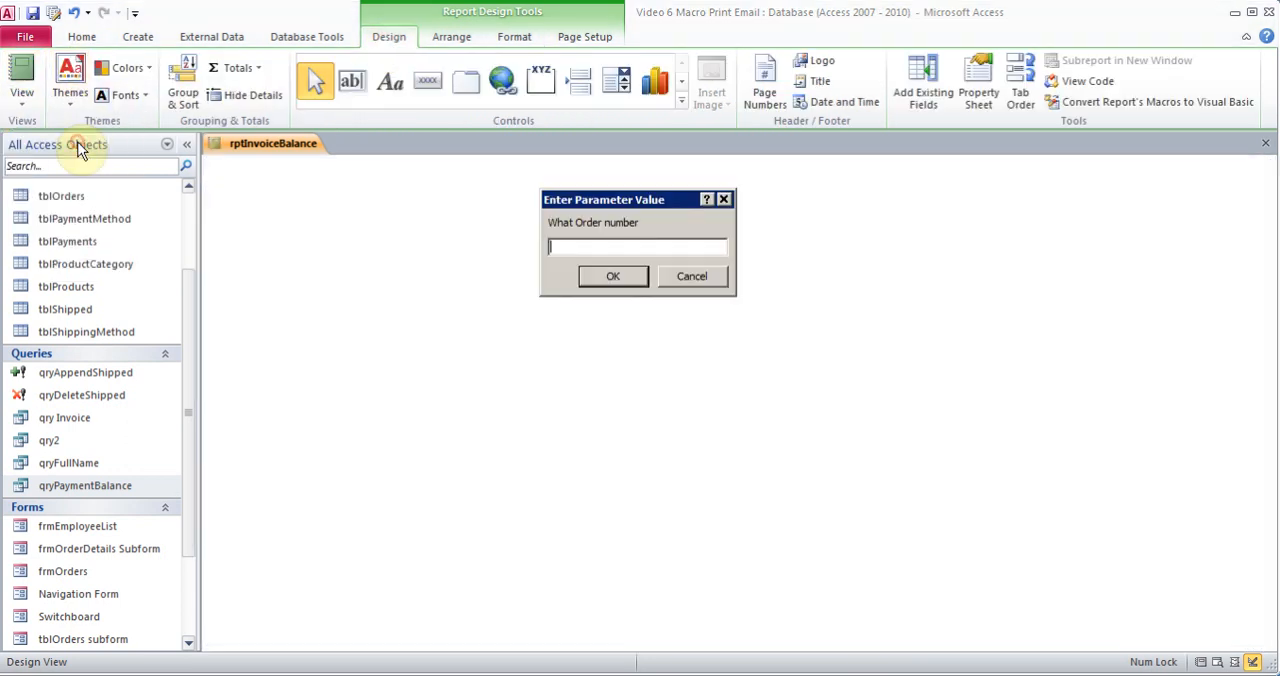
type("4")
key("Return")
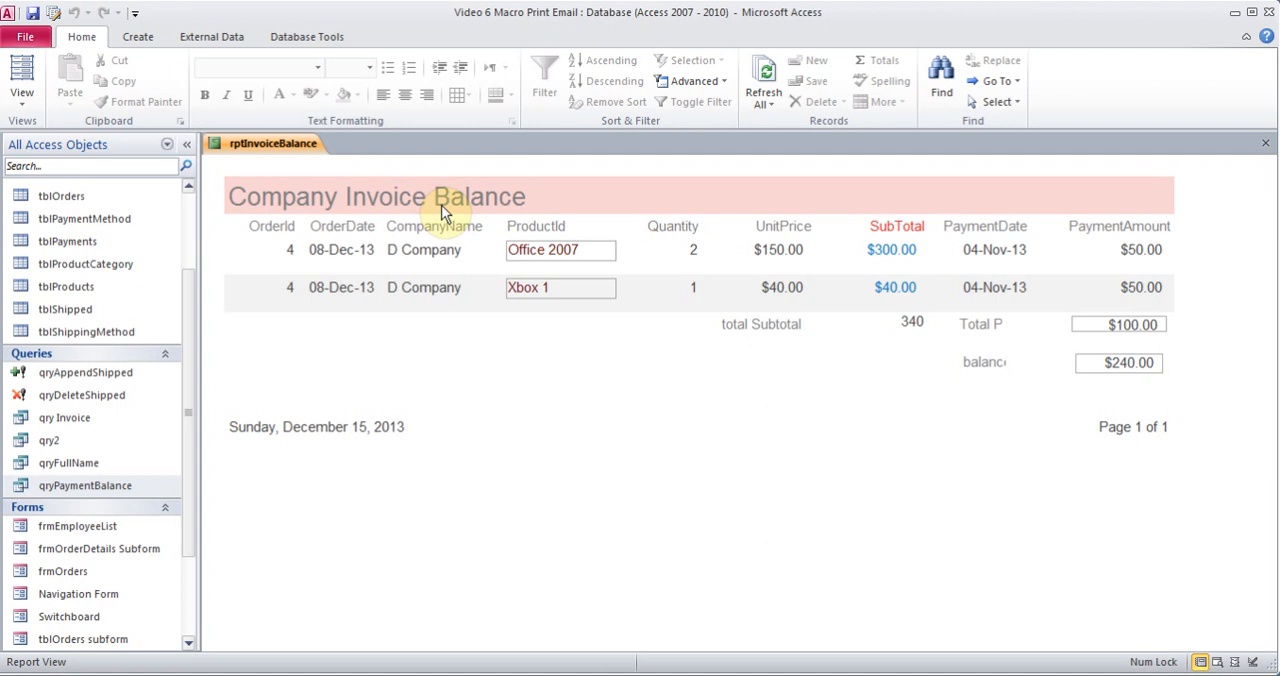
Close rptInvoiceBalance with its design changes saved and select the report in the list of database objects
left_click(1265, 143)
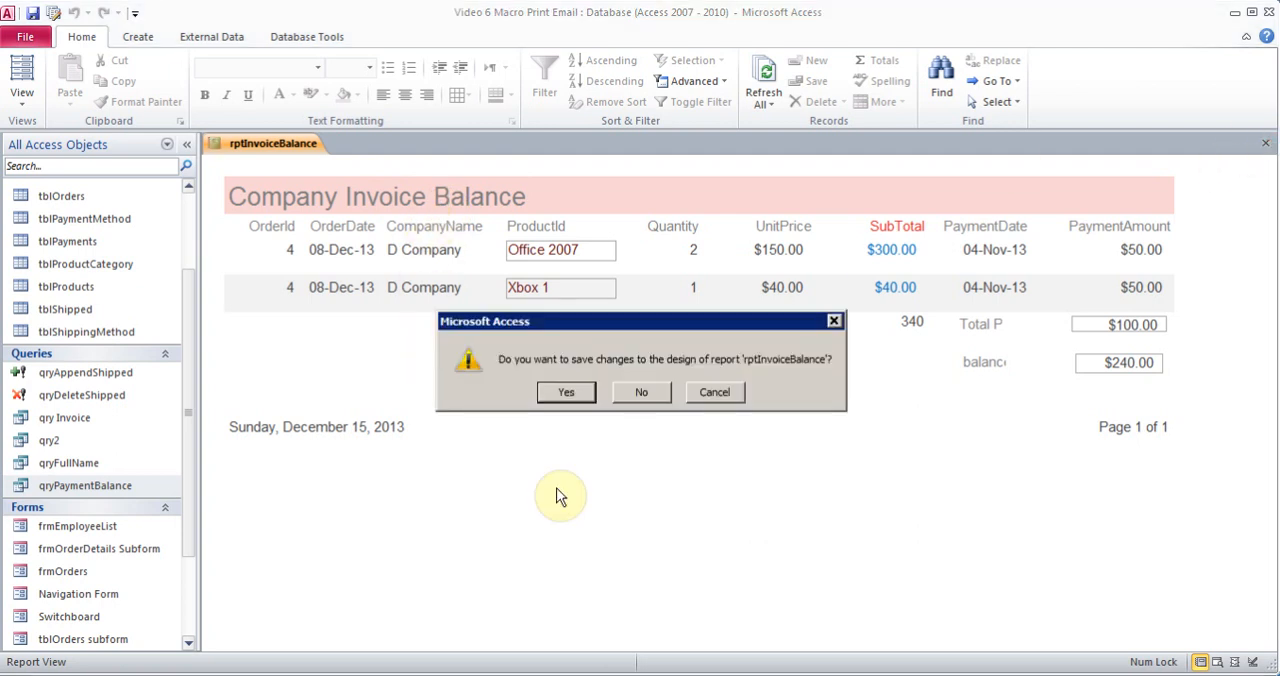
left_click(567, 393)
left_click_drag(189, 460, 190, 577)
left_click(115, 595)
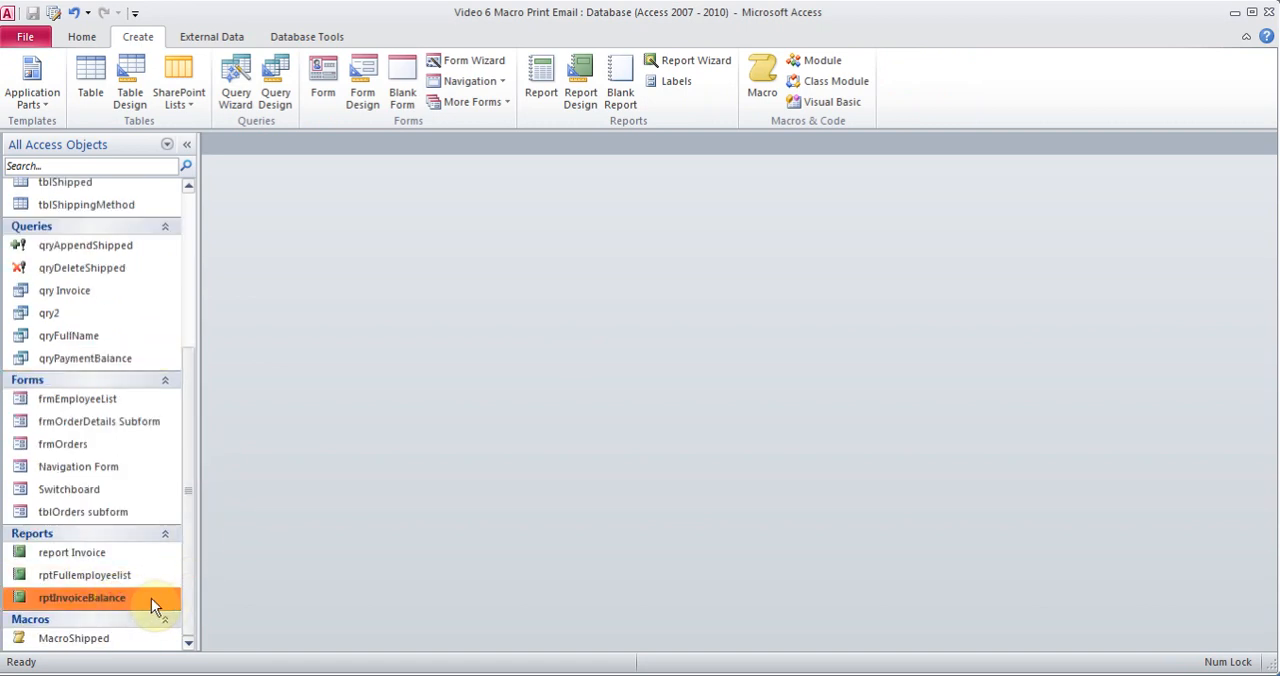
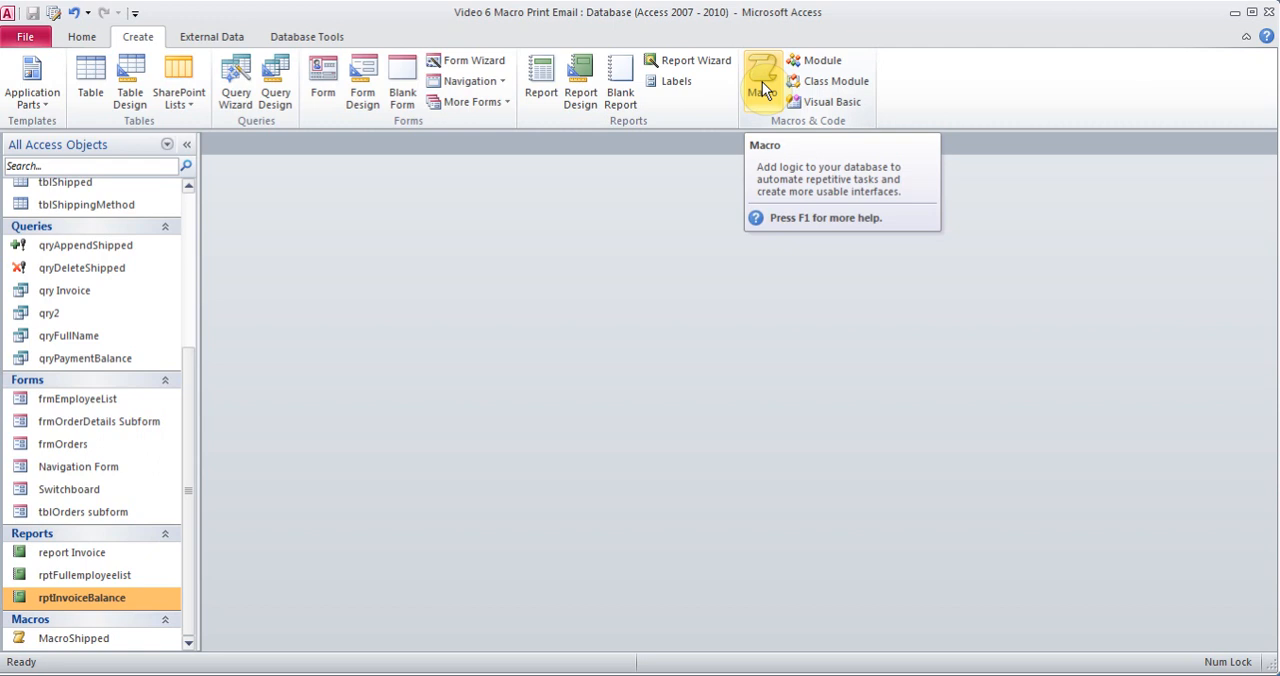
Create a new macro whose first action is OpenForm for frmEmployeeList in Form view
left_click(762, 85)
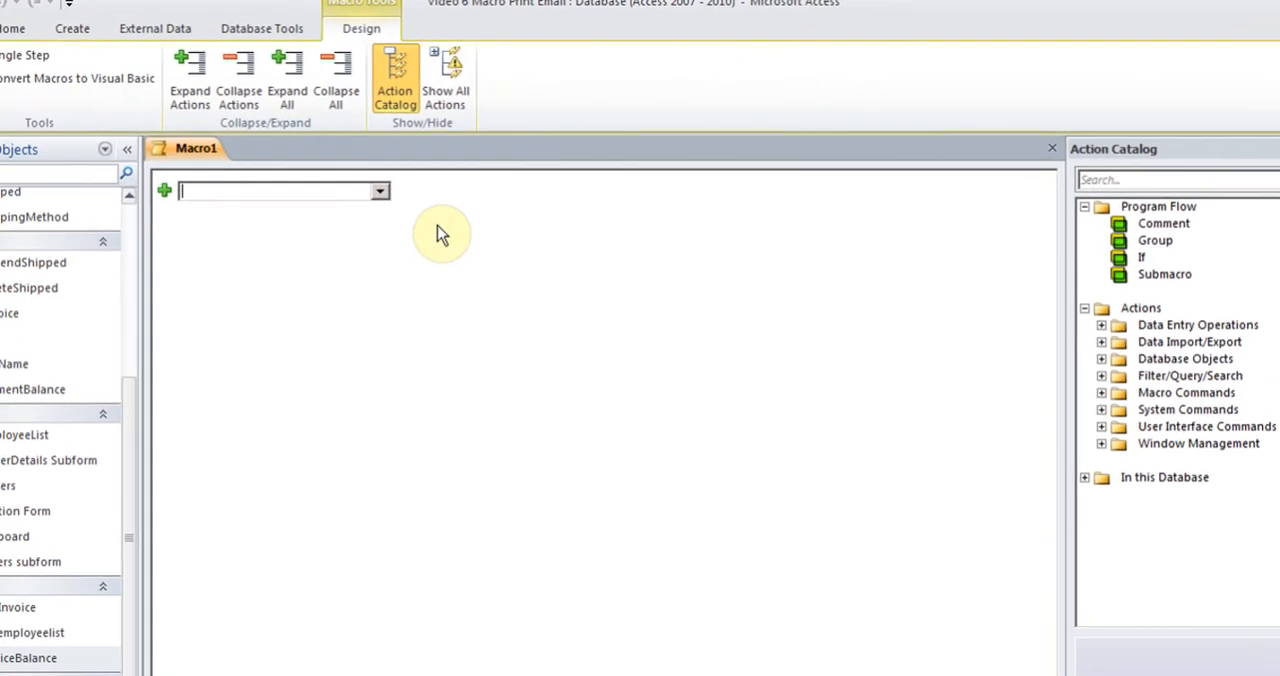
left_click(380, 191)
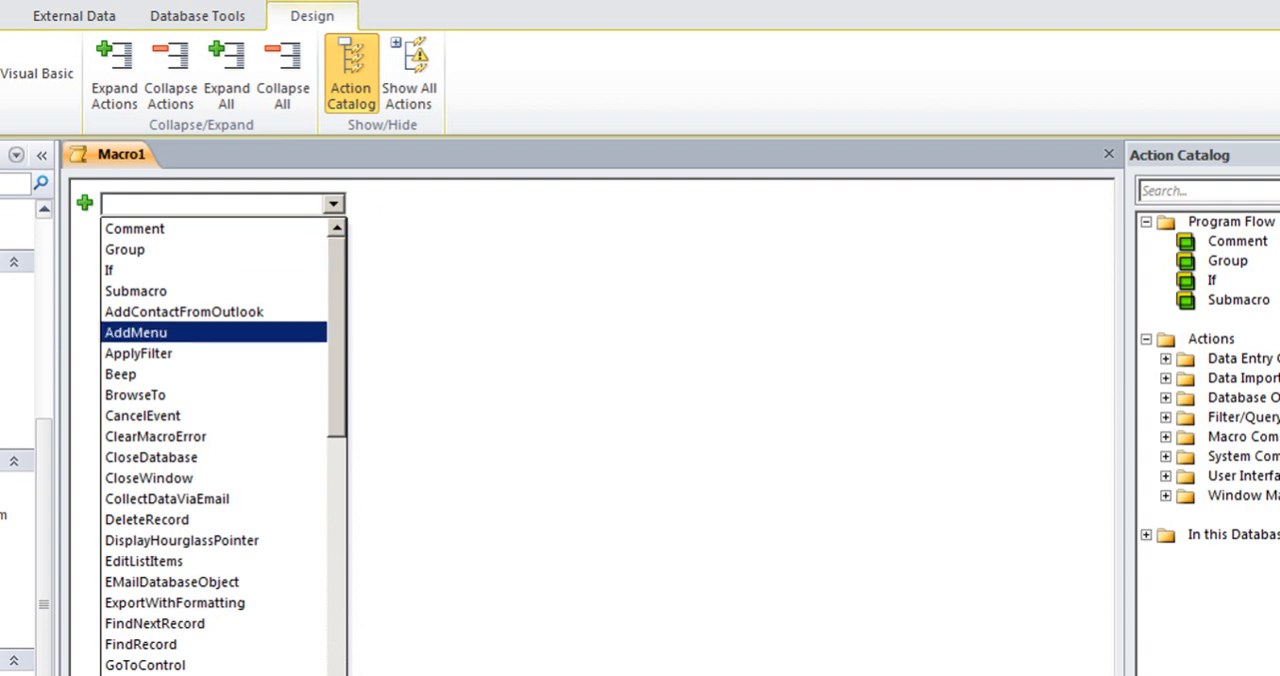
left_click_drag(345, 363, 343, 491)
left_click(198, 481)
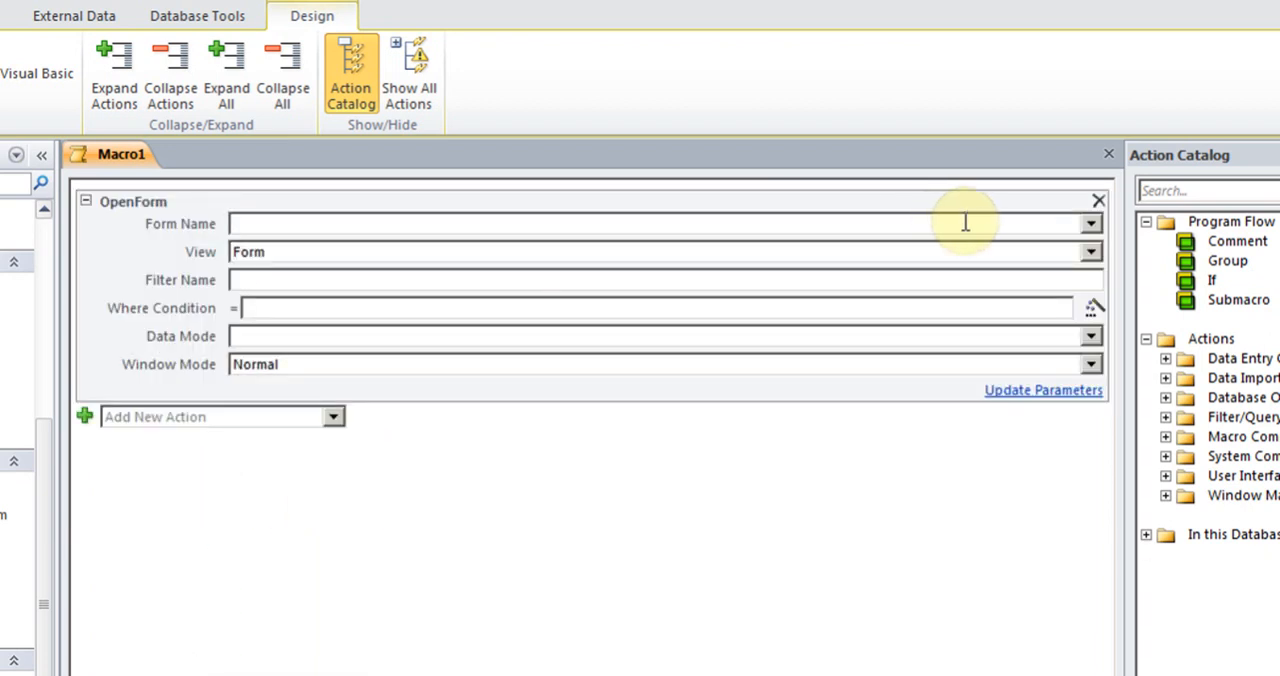
left_click(1089, 223)
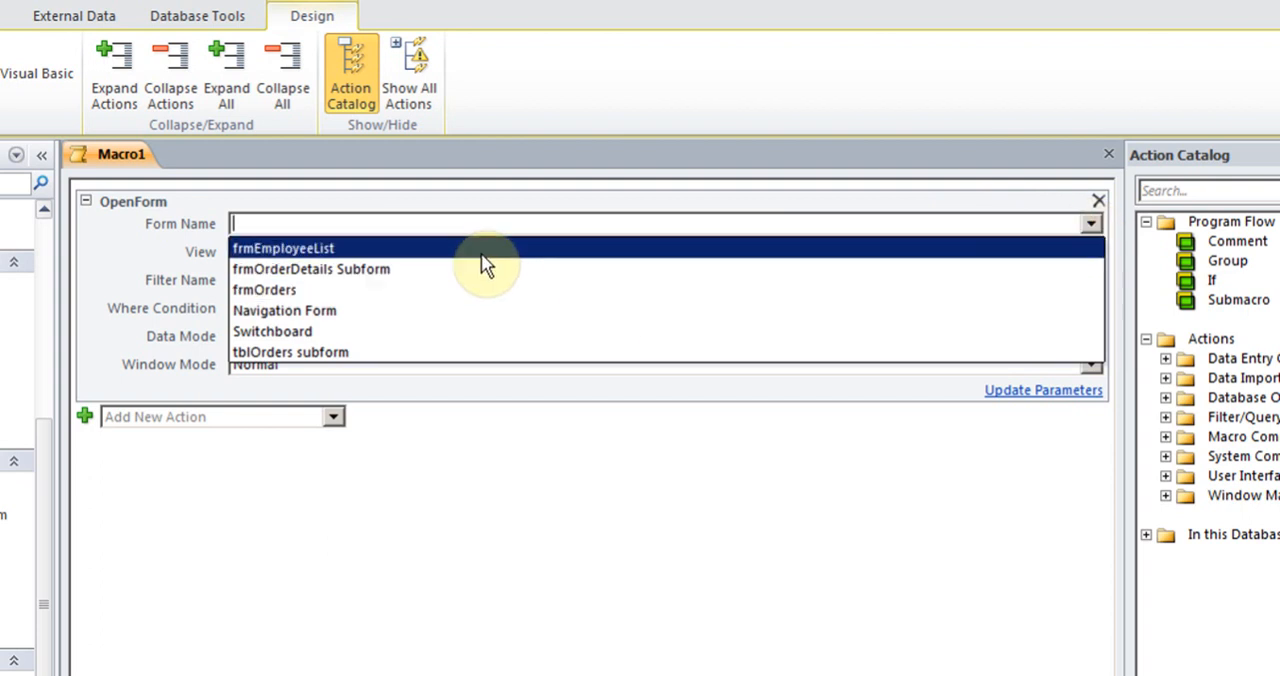
left_click(449, 249)
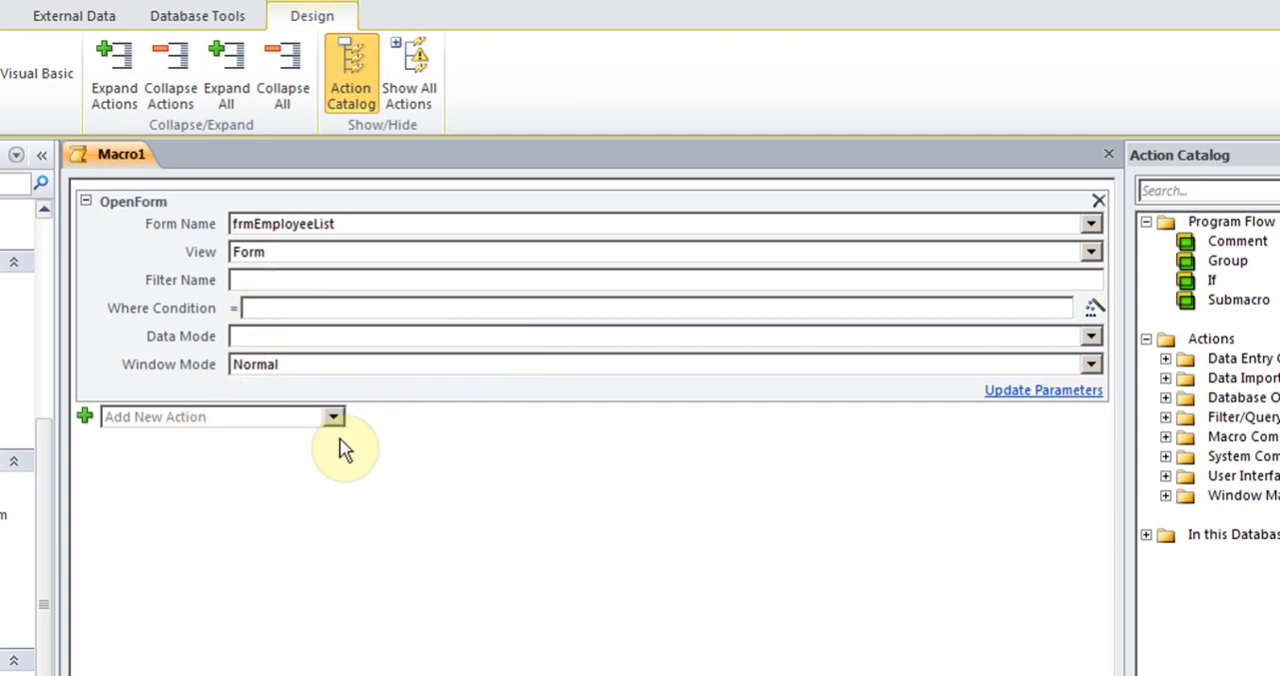
Add a GoToControl action for the LastName control, checking the field names in the tblEmployeeList table
left_click(334, 418)
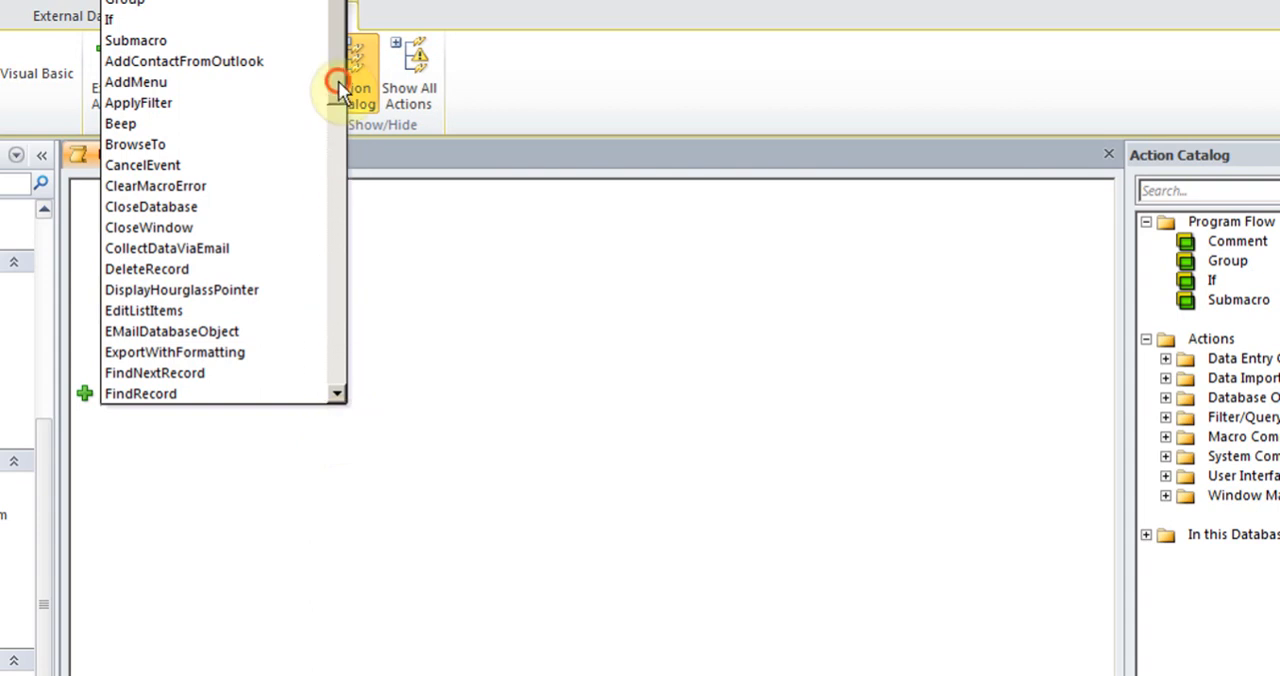
left_click_drag(337, 88, 341, 141)
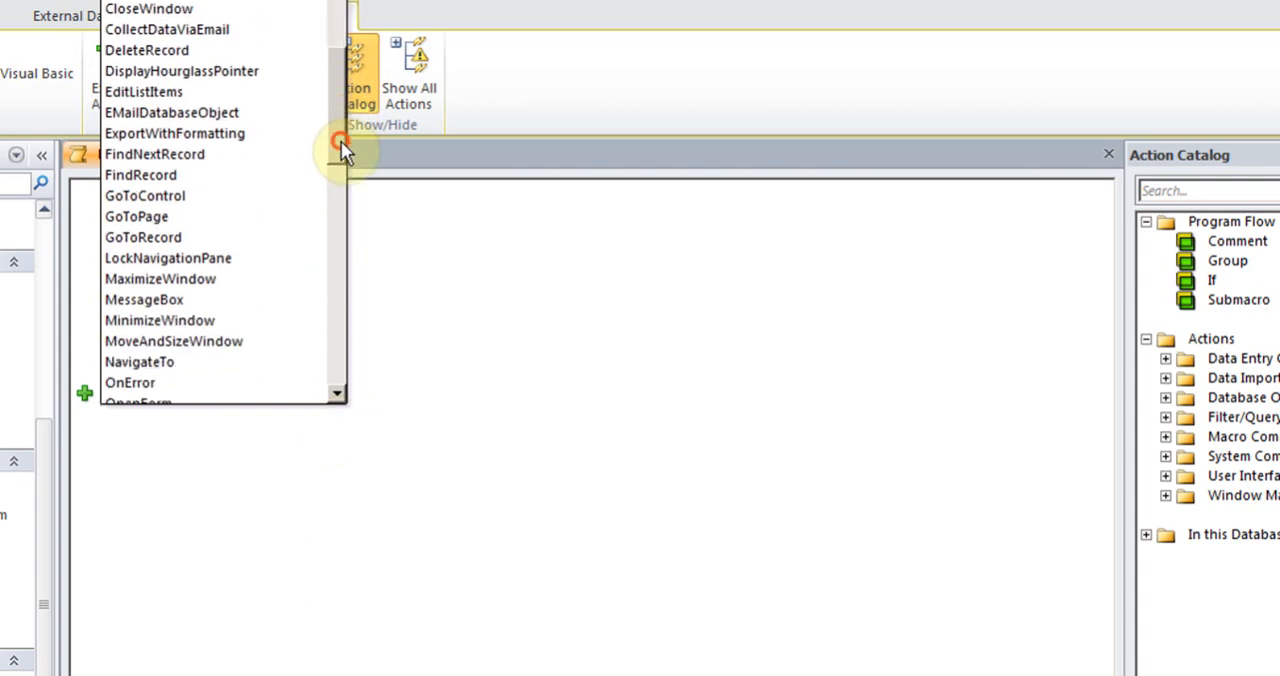
left_click(203, 208)
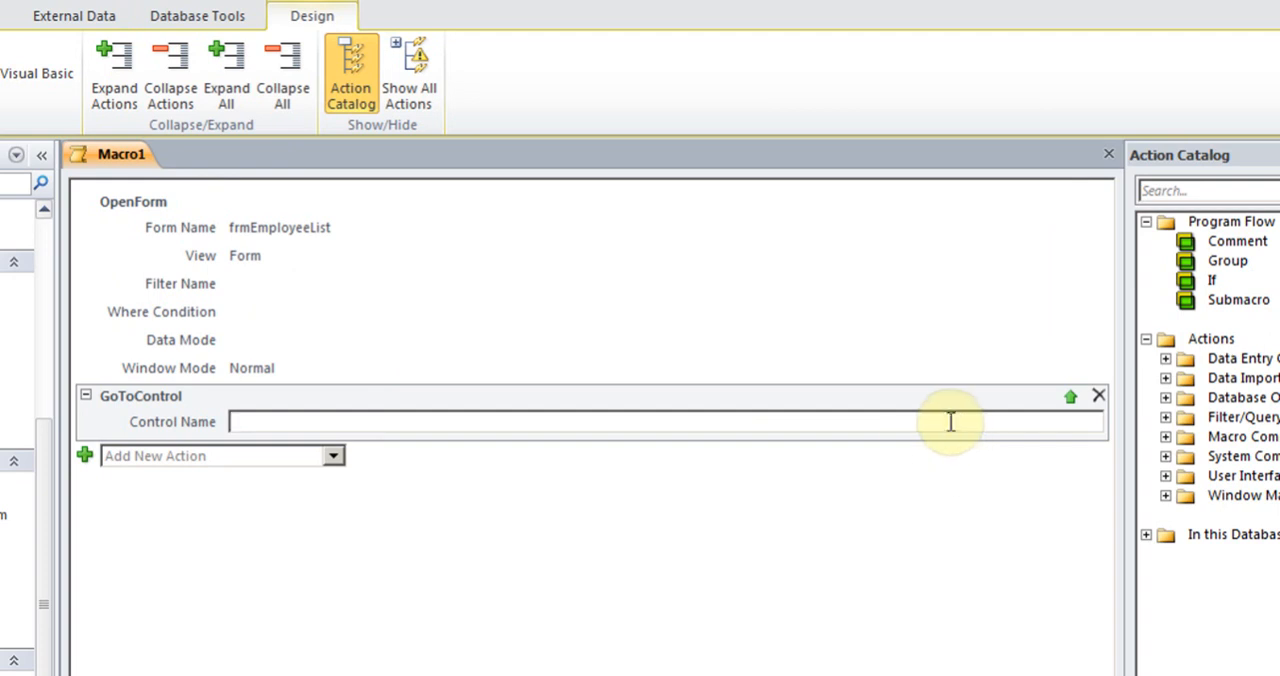
mouse_move(950, 423)
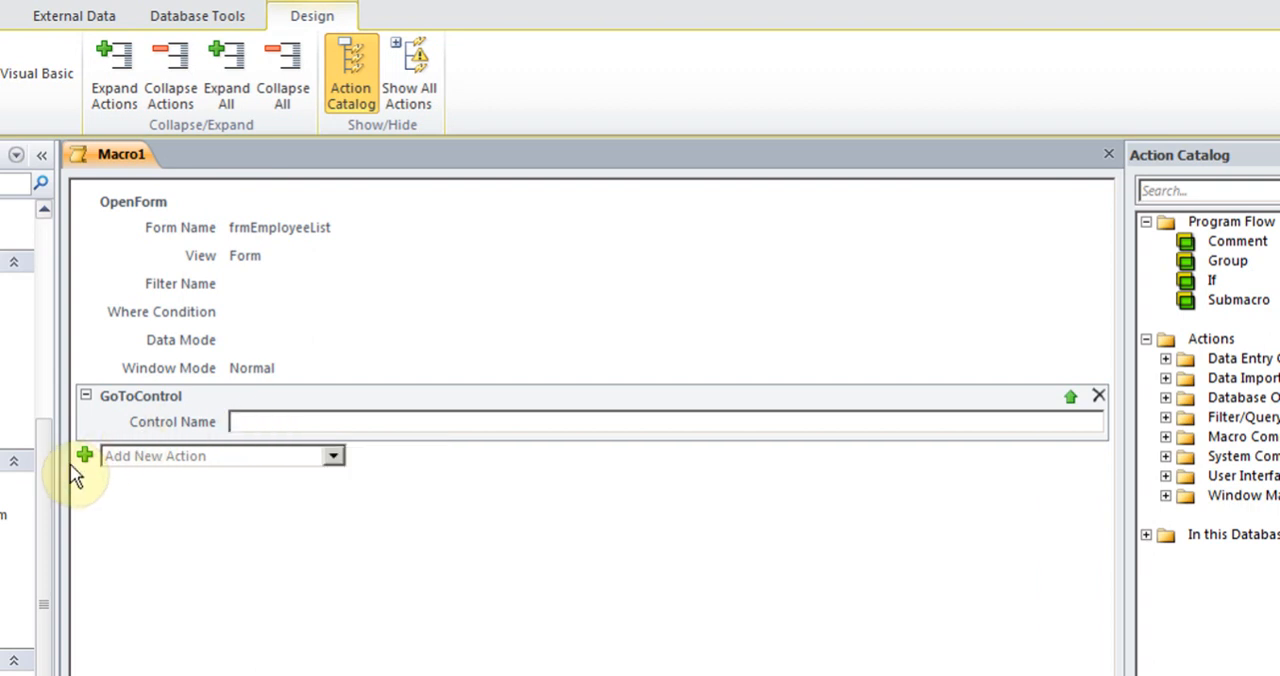
left_click_drag(51, 478, 44, 265)
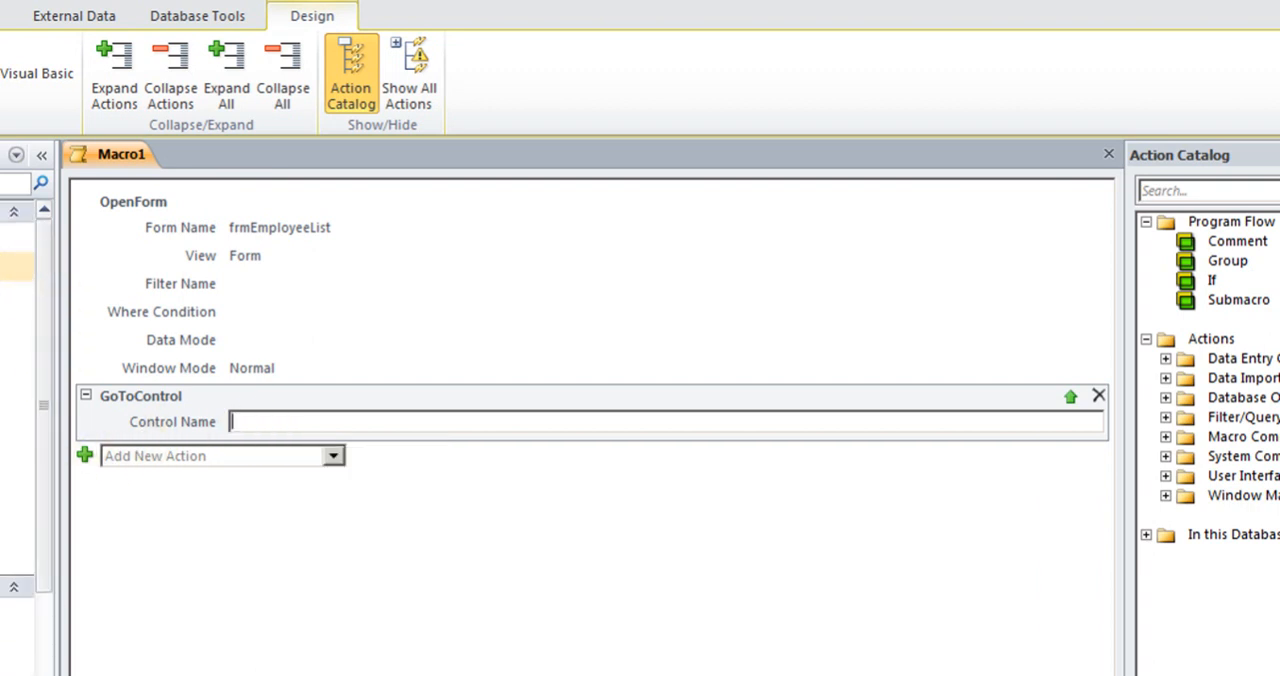
double_click(18, 324)
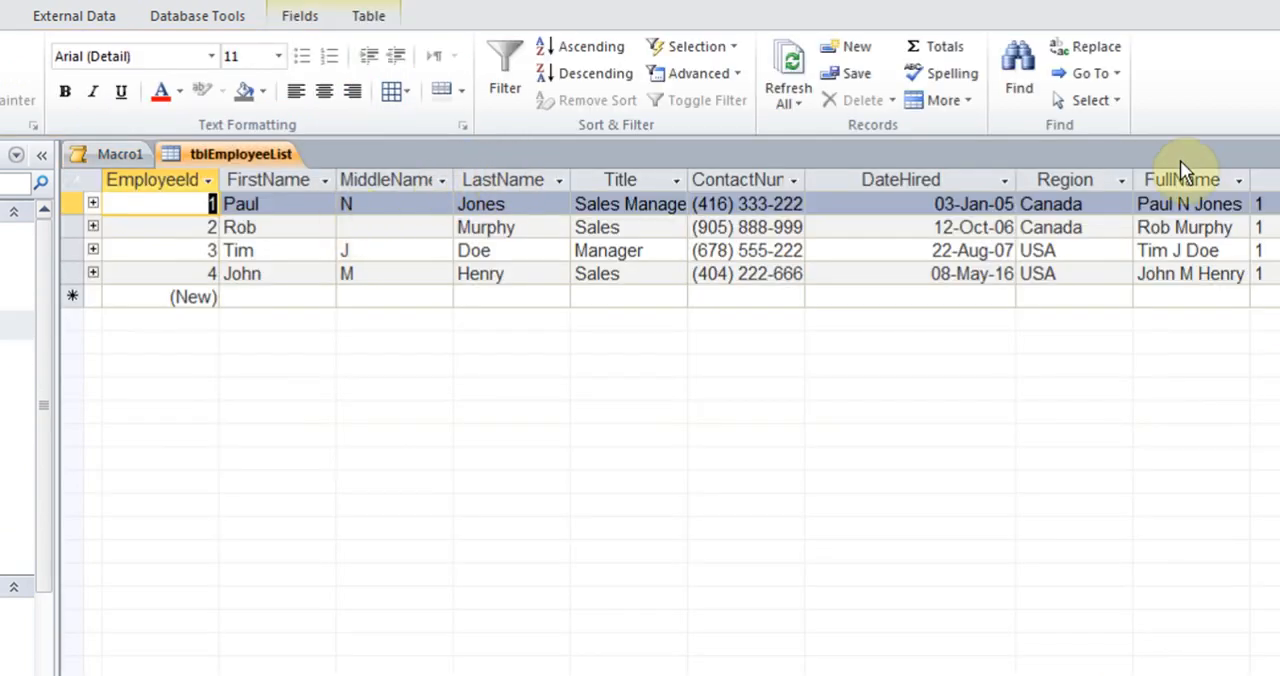
left_click(1279, 154)
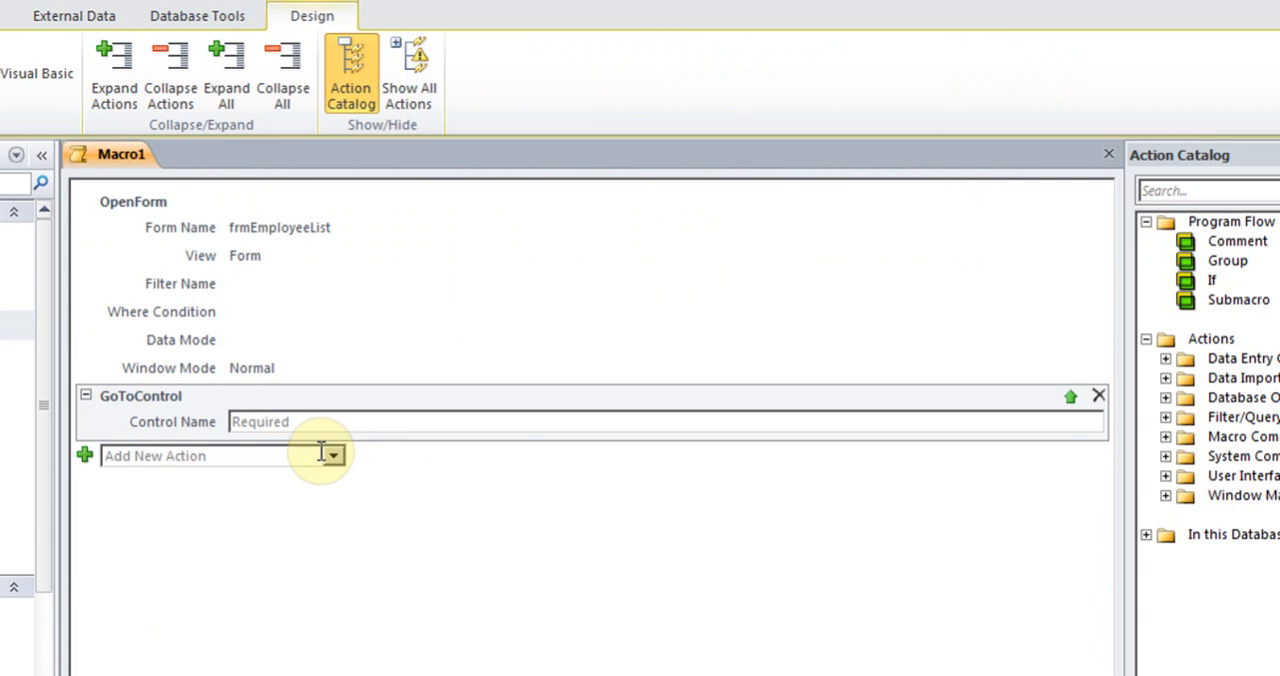
left_click(429, 421)
type("LastName")
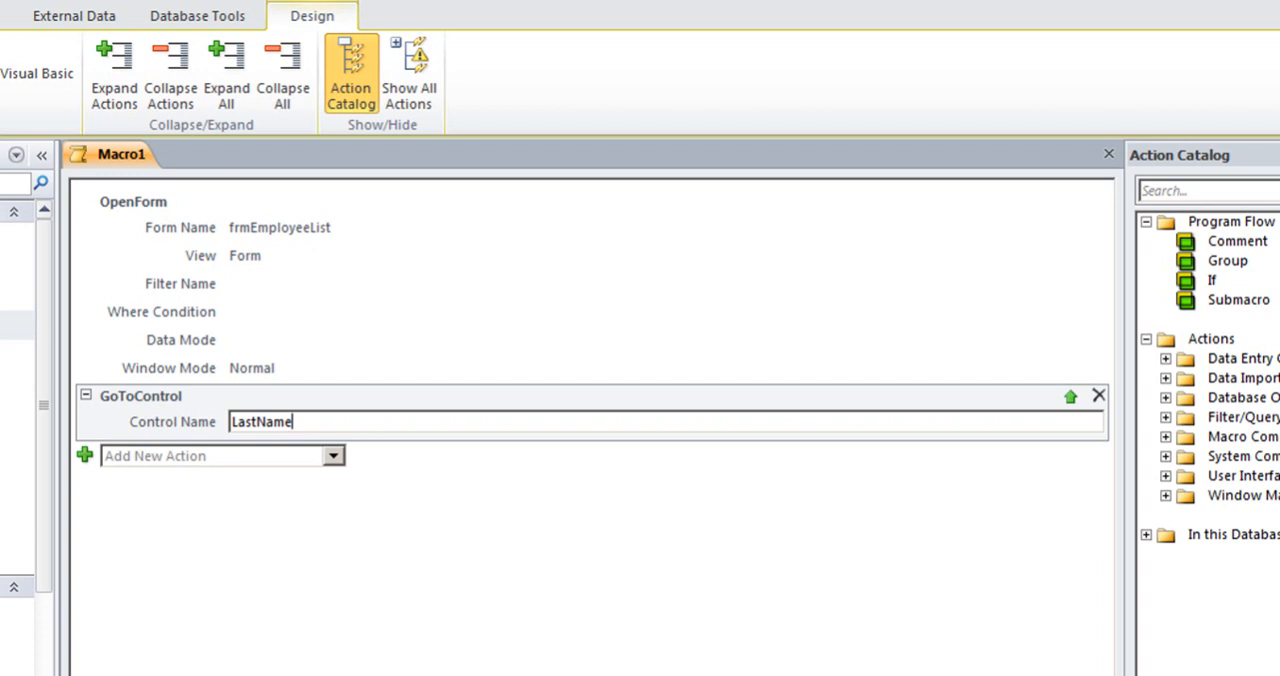
Add a FindRecord action with the manager's last name from tblEmployeeList as the value to find
left_click(334, 458)
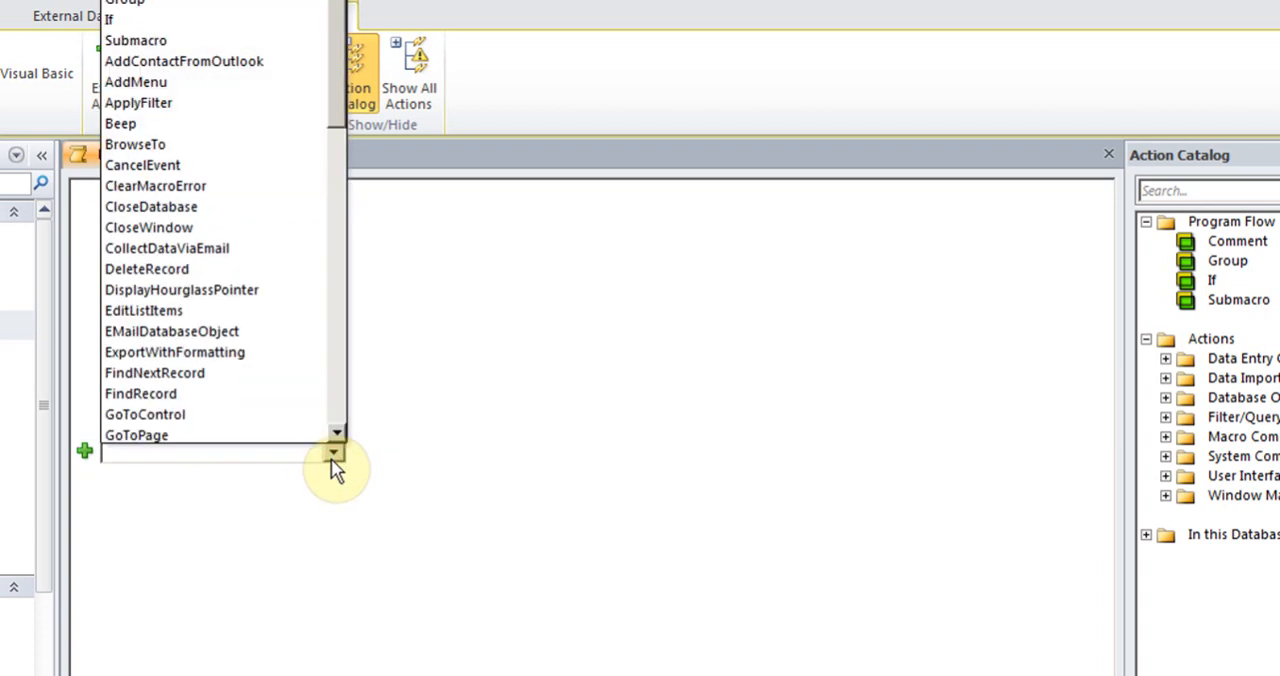
left_click(220, 390)
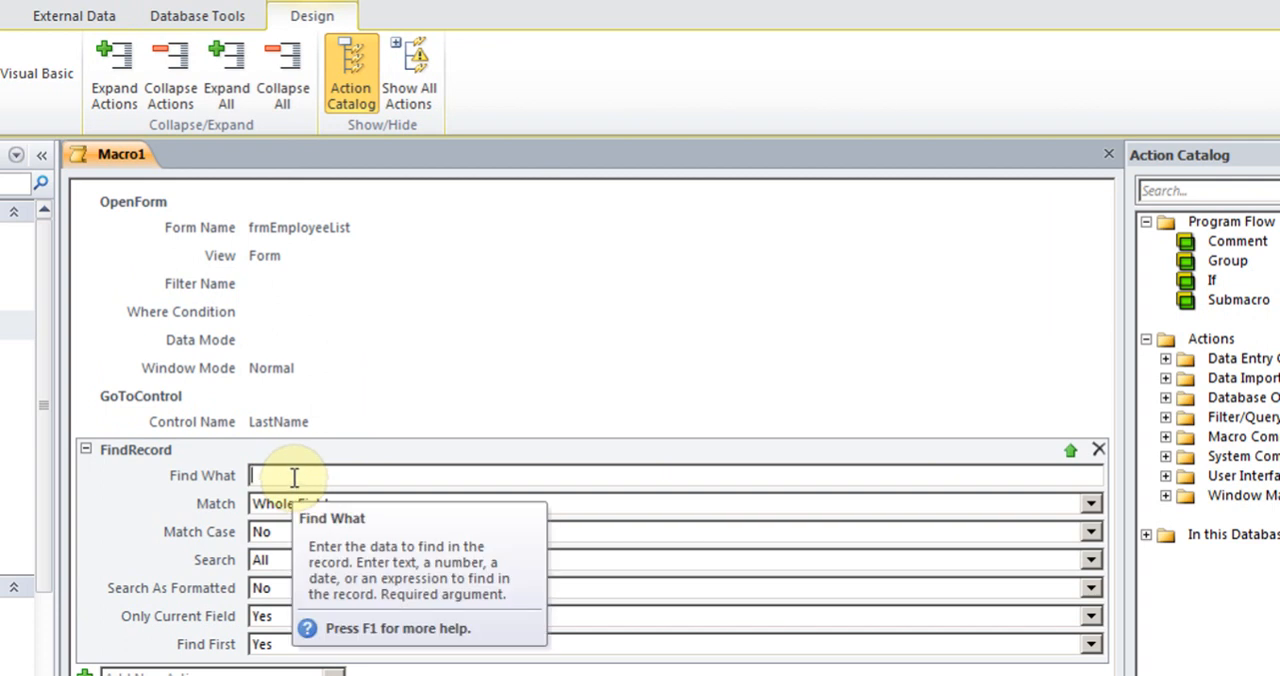
type("Doe")
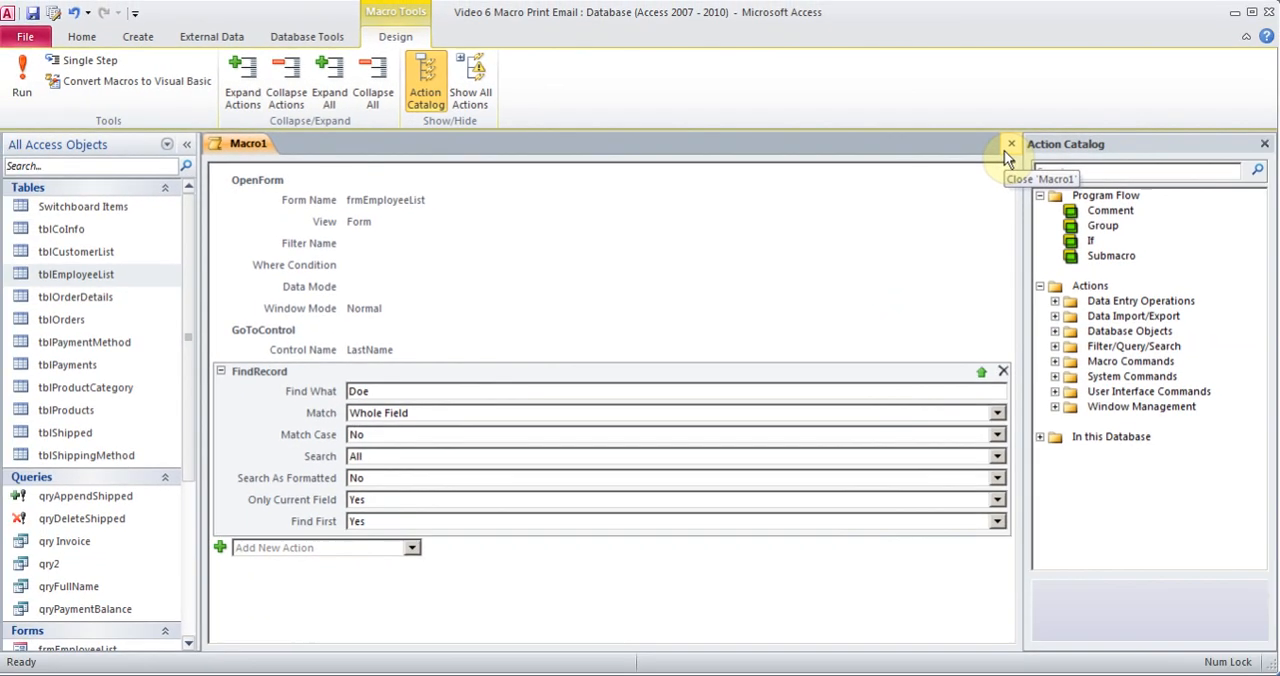
Save the macro as FindDoe and close it
left_click(35, 14)
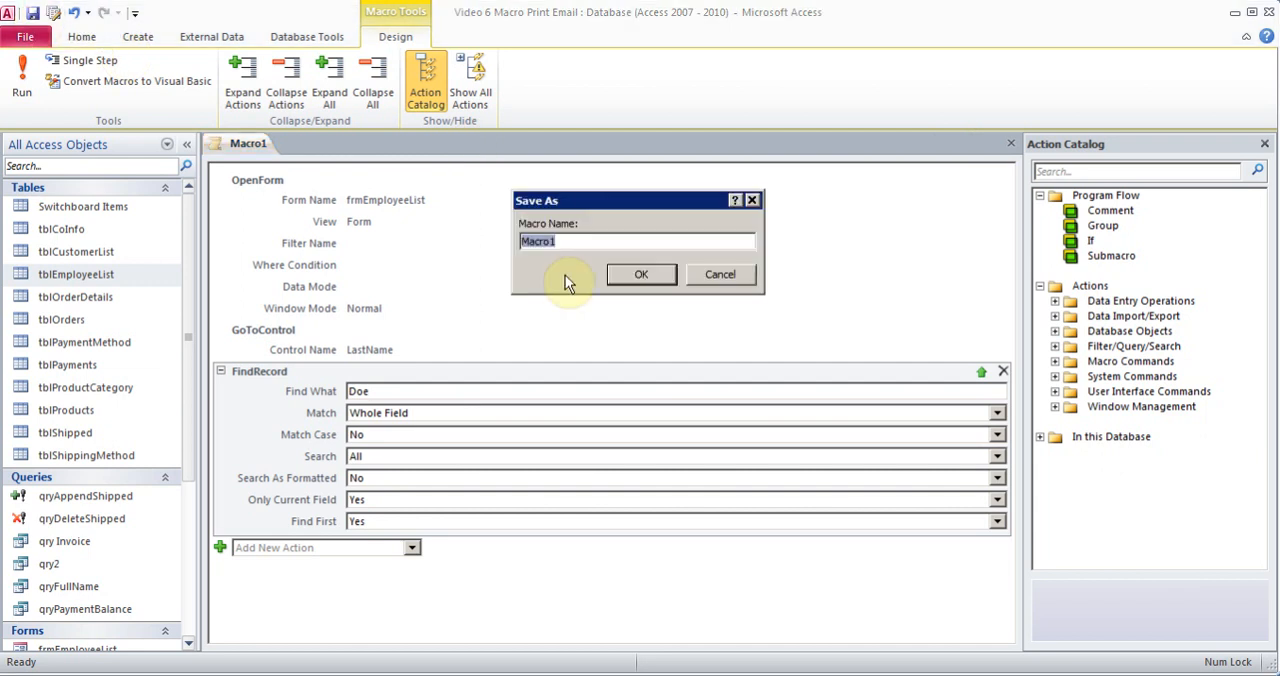
type("FindDoe")
left_click(638, 274)
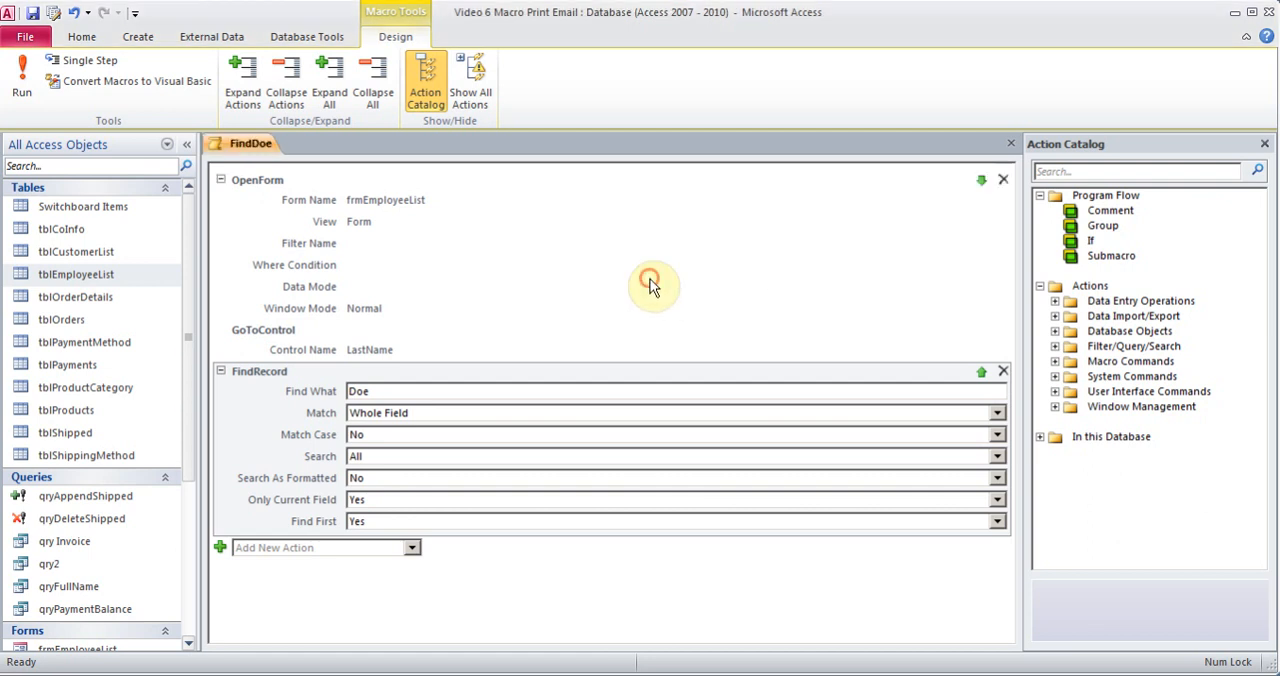
left_click(1009, 144)
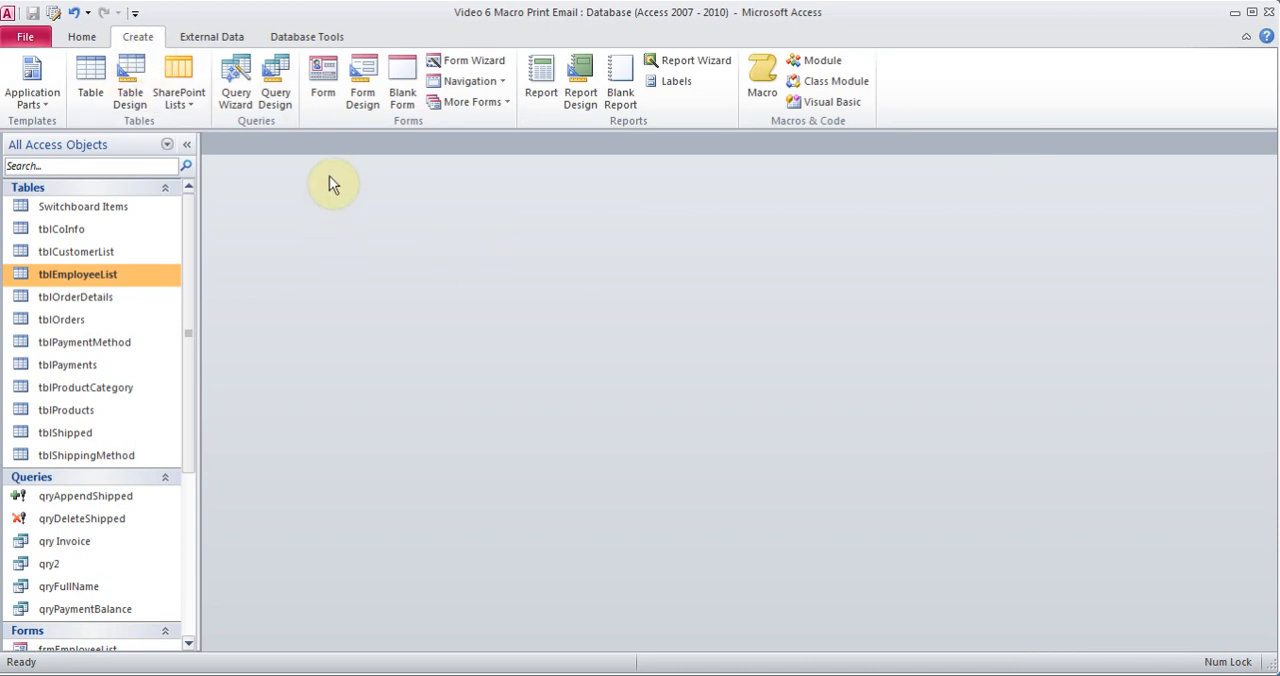
Create a blank form in Design View and draw a command button about 1.5 by 0.5 inches in the Detail section
left_click(367, 88)
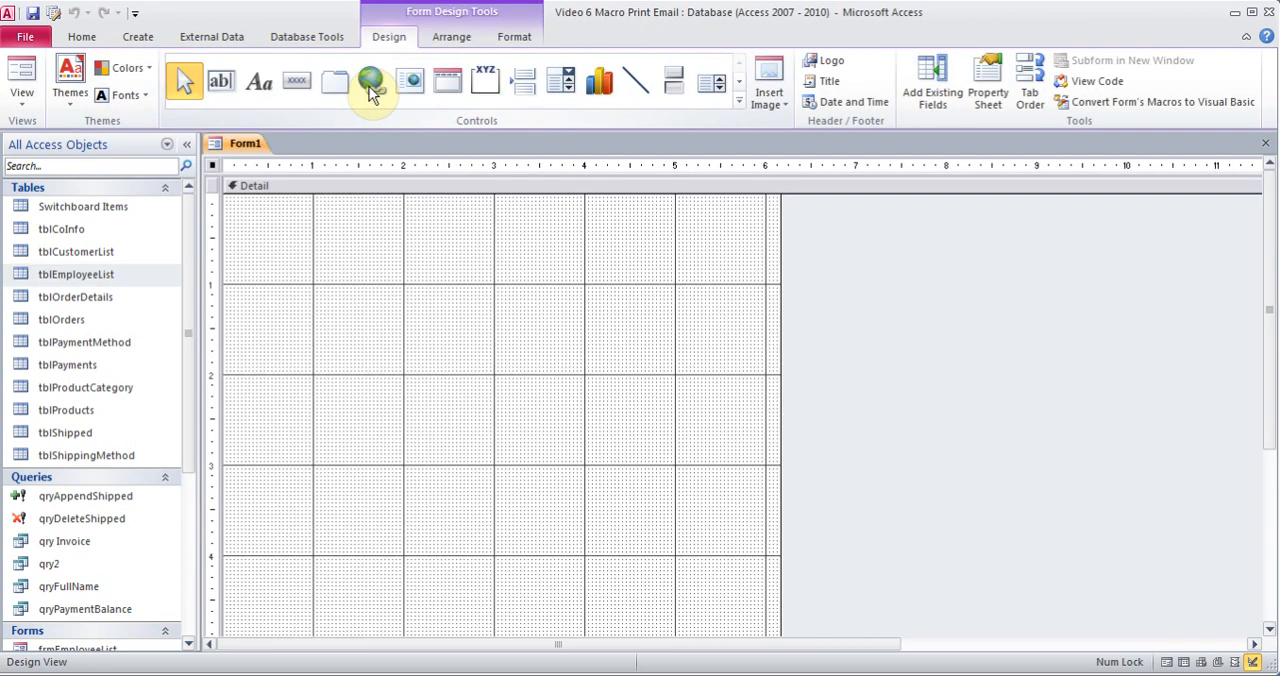
left_click(286, 80)
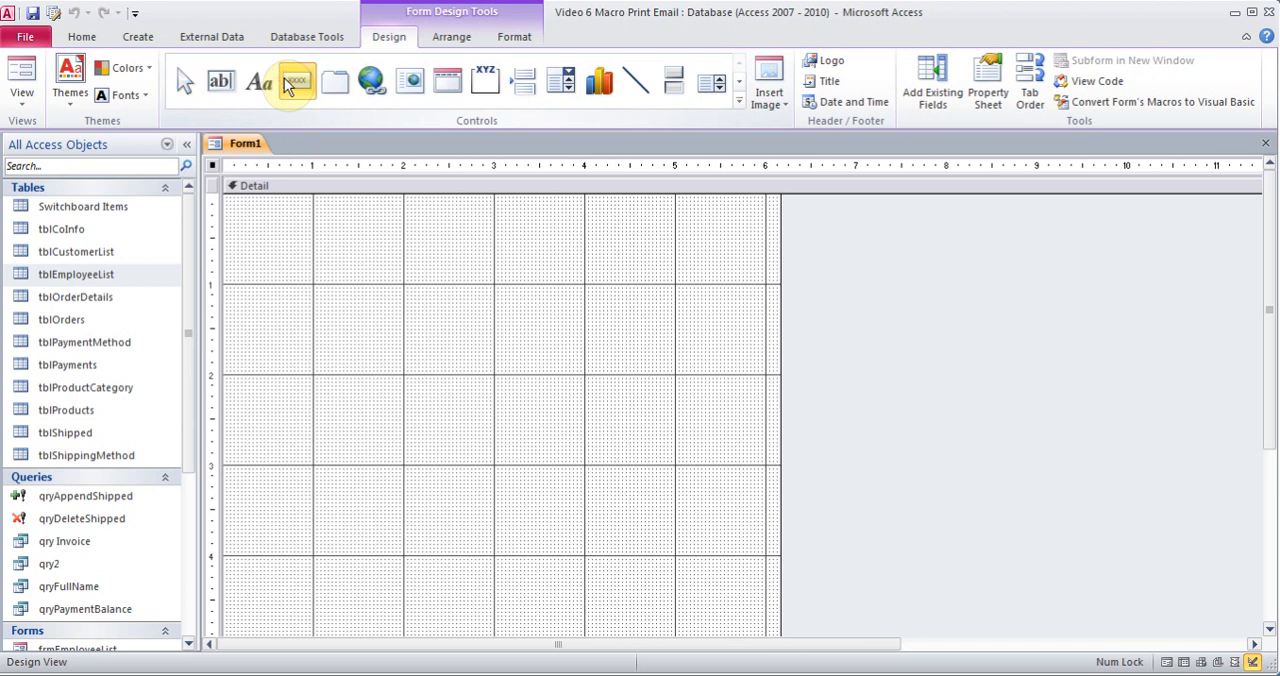
left_click_drag(342, 283, 476, 327)
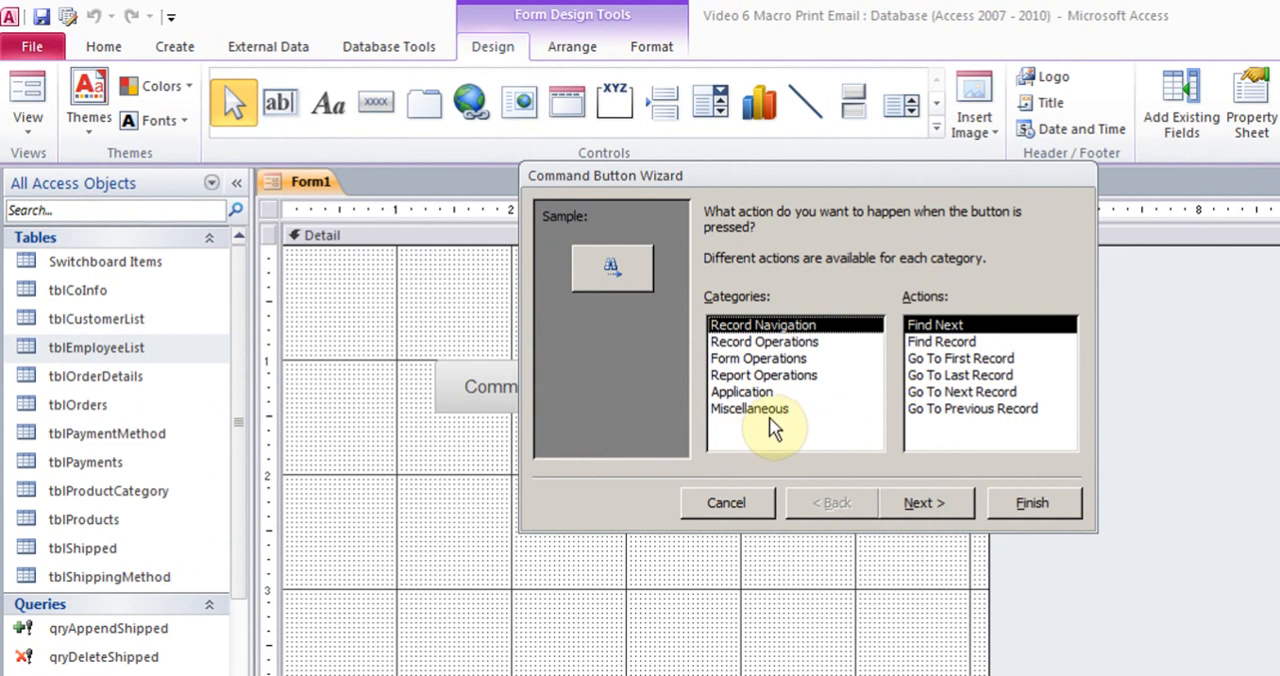
Assign the Miscellaneous action Run Macro to the new button, with FindDoe as the macro to run
left_click(770, 410)
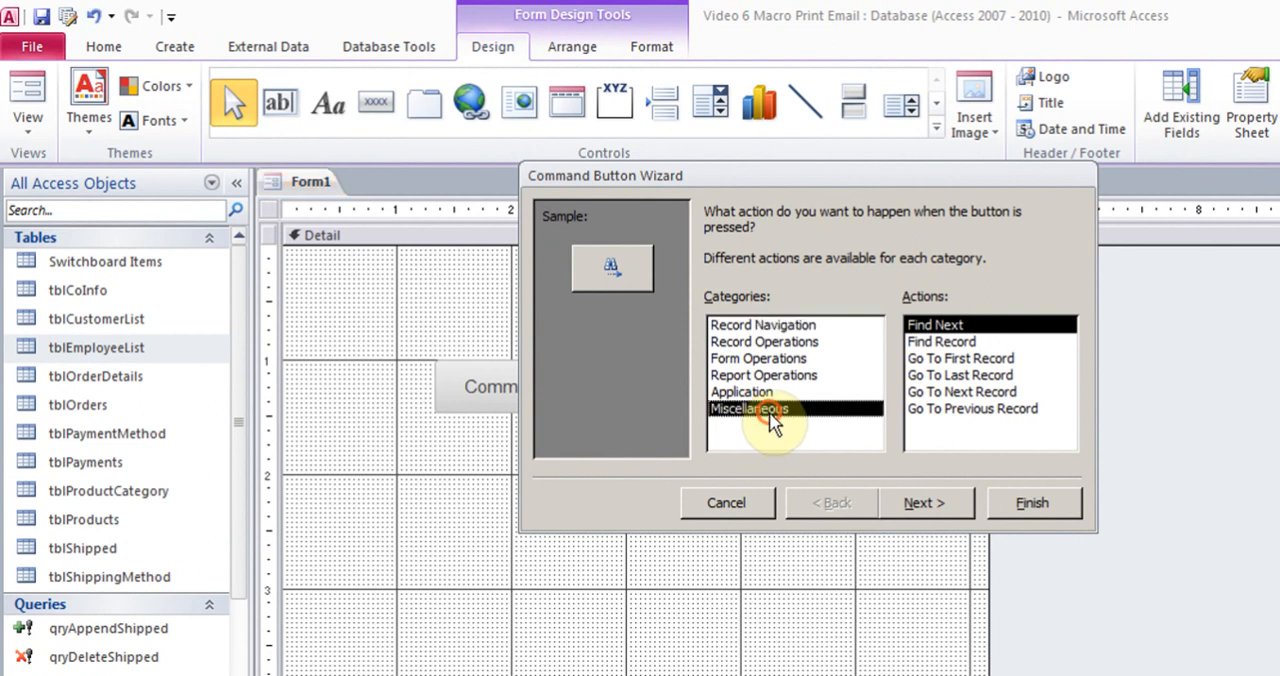
left_click(938, 360)
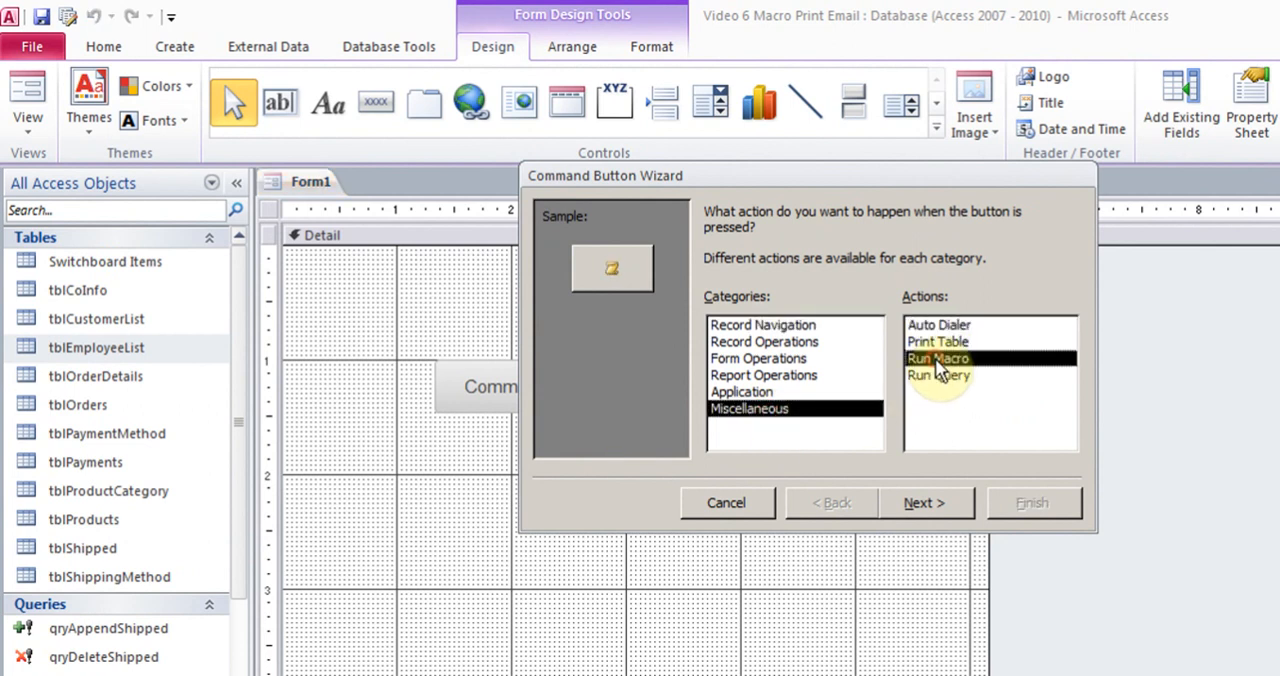
left_click(929, 505)
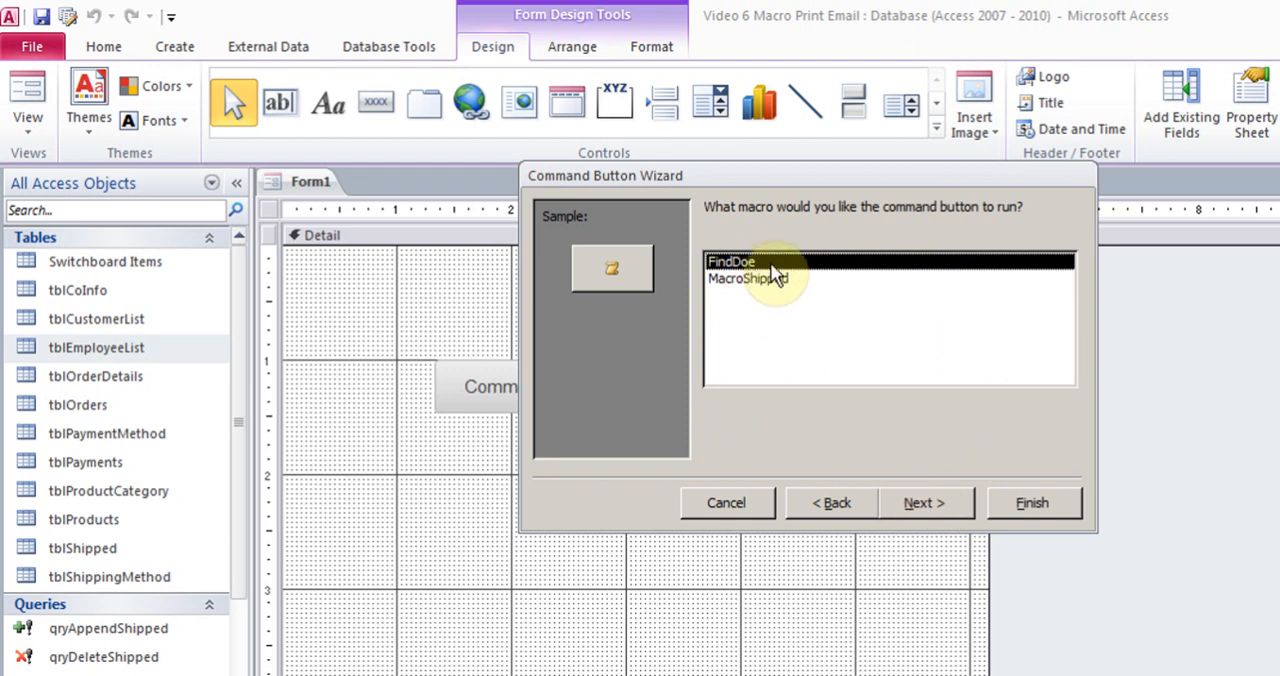
left_click(947, 508)
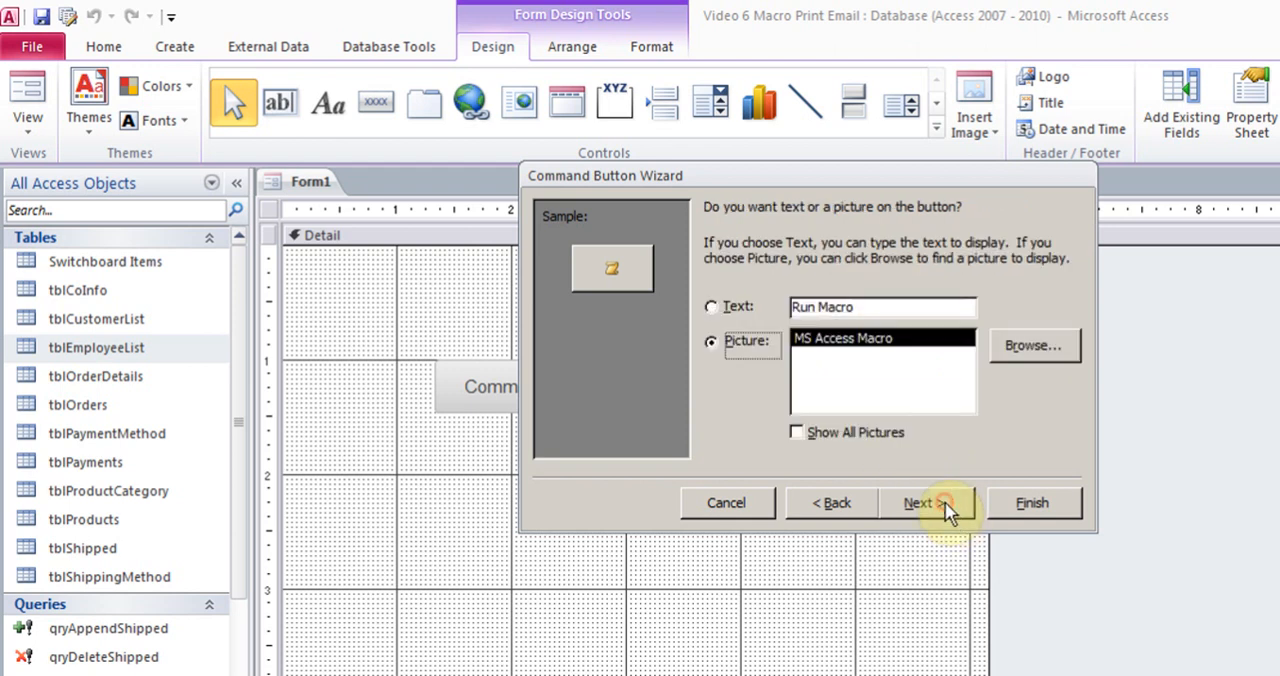
Give the button the text caption "Find Doe Macro" instead of a picture and complete the wizard with the default button name
left_click(712, 306)
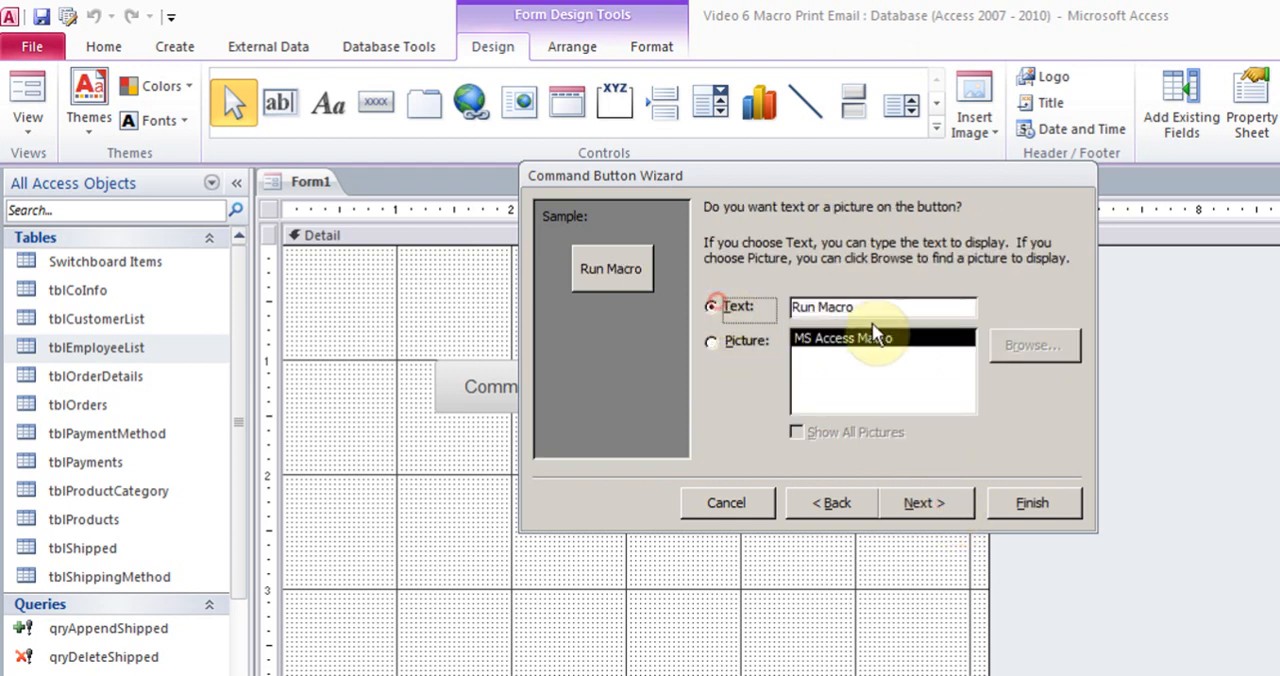
left_click_drag(862, 307, 794, 307)
type("Find D")
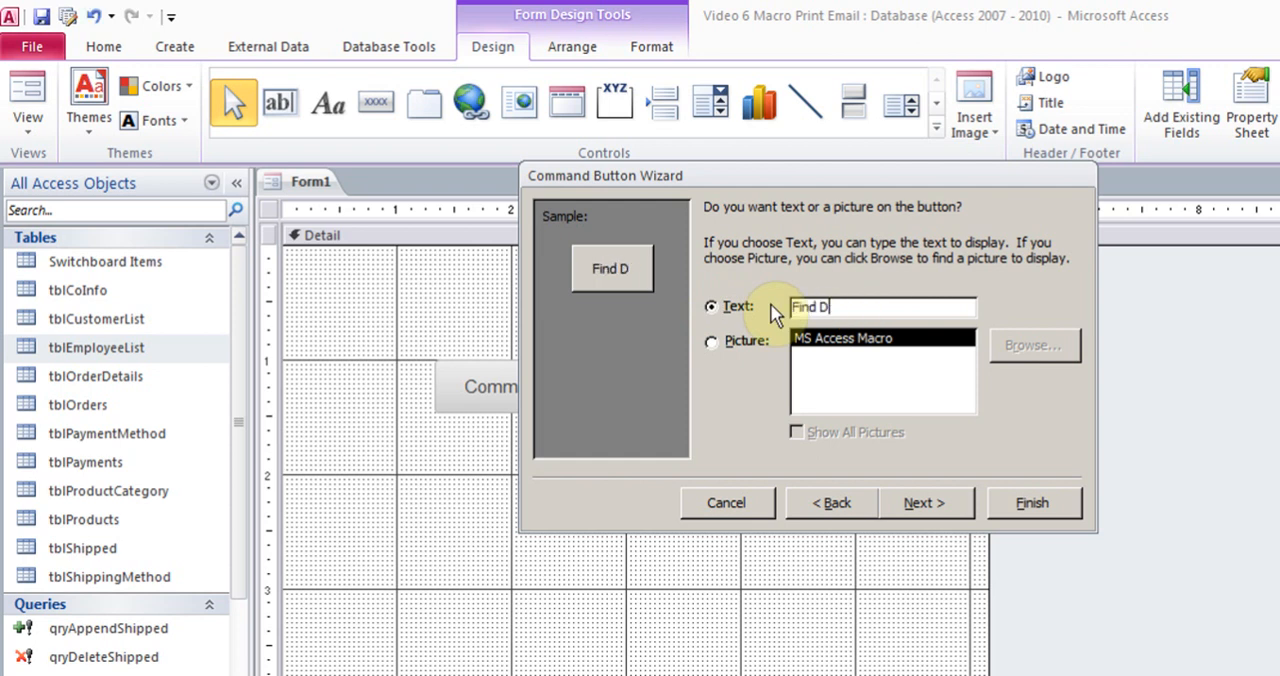
type("oe Macro")
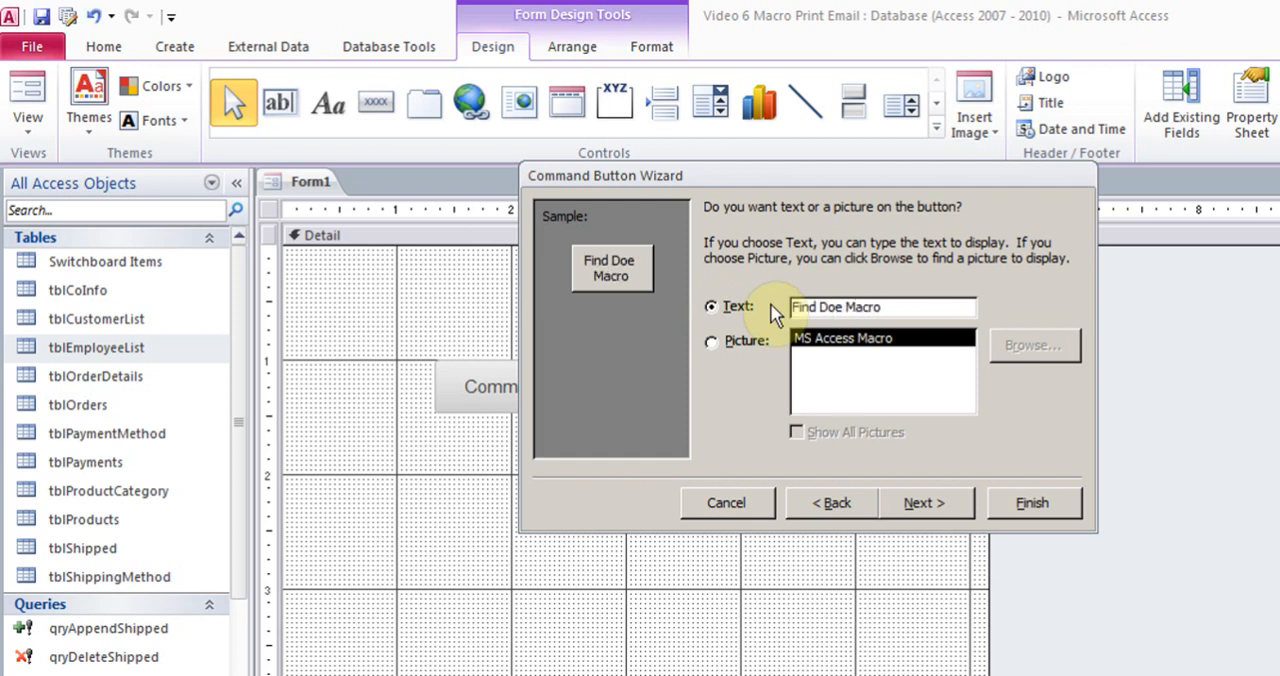
left_click(922, 505)
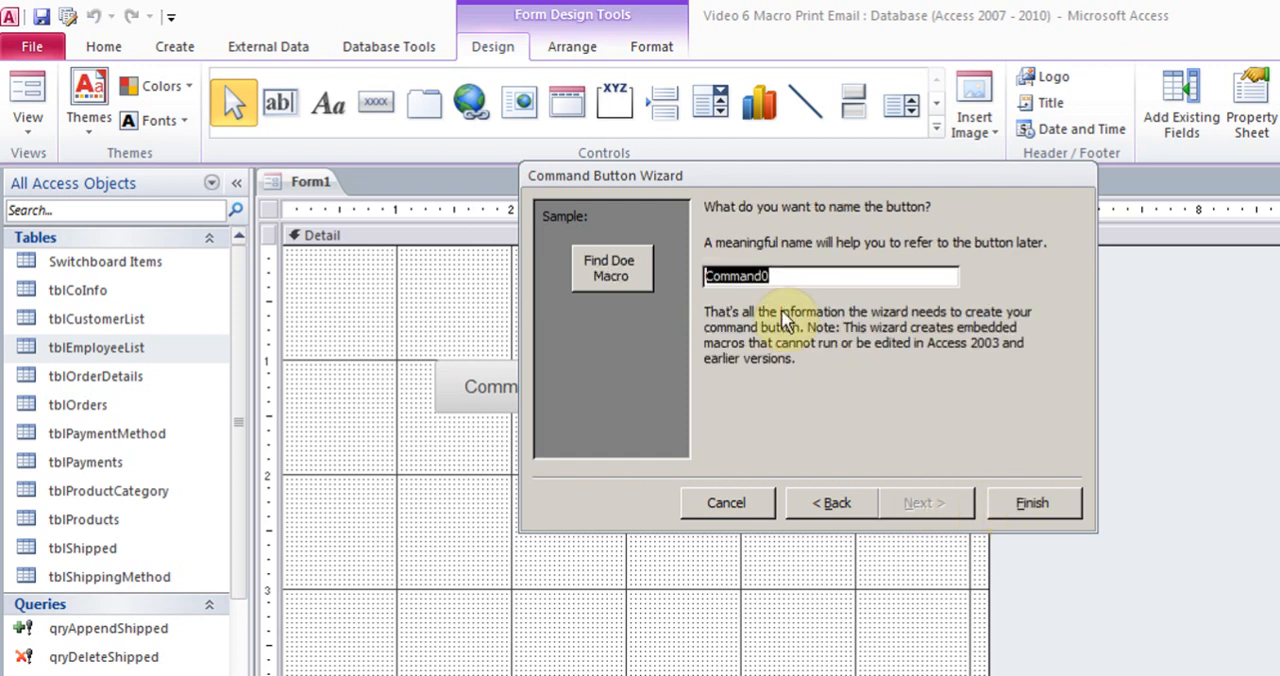
left_click(1032, 505)
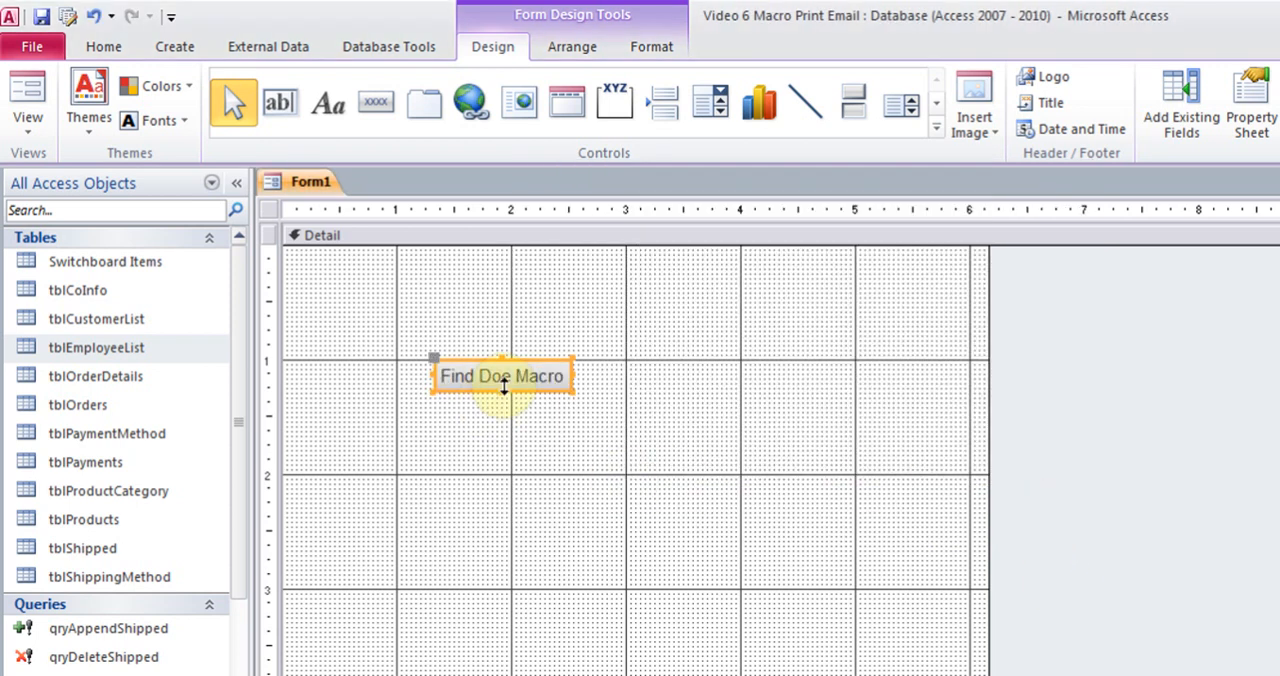
Switch the form to Form View and run the macro with the Find Doe Macro button
left_click(28, 122)
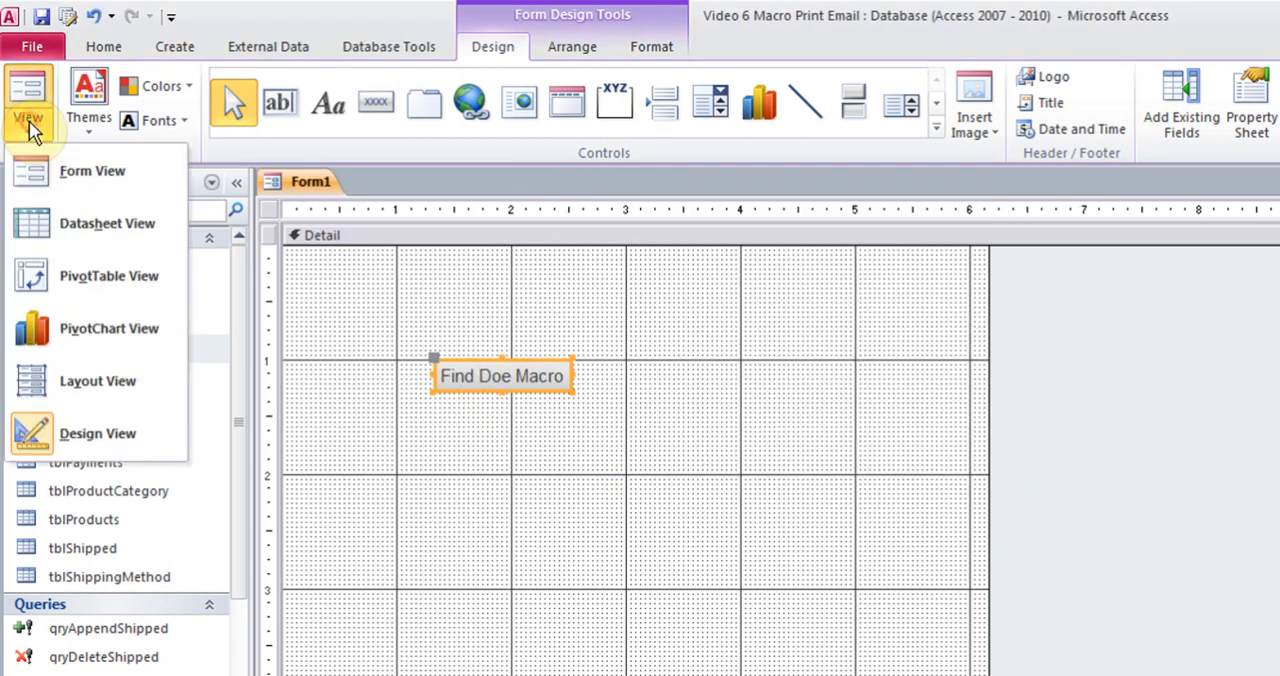
left_click(82, 190)
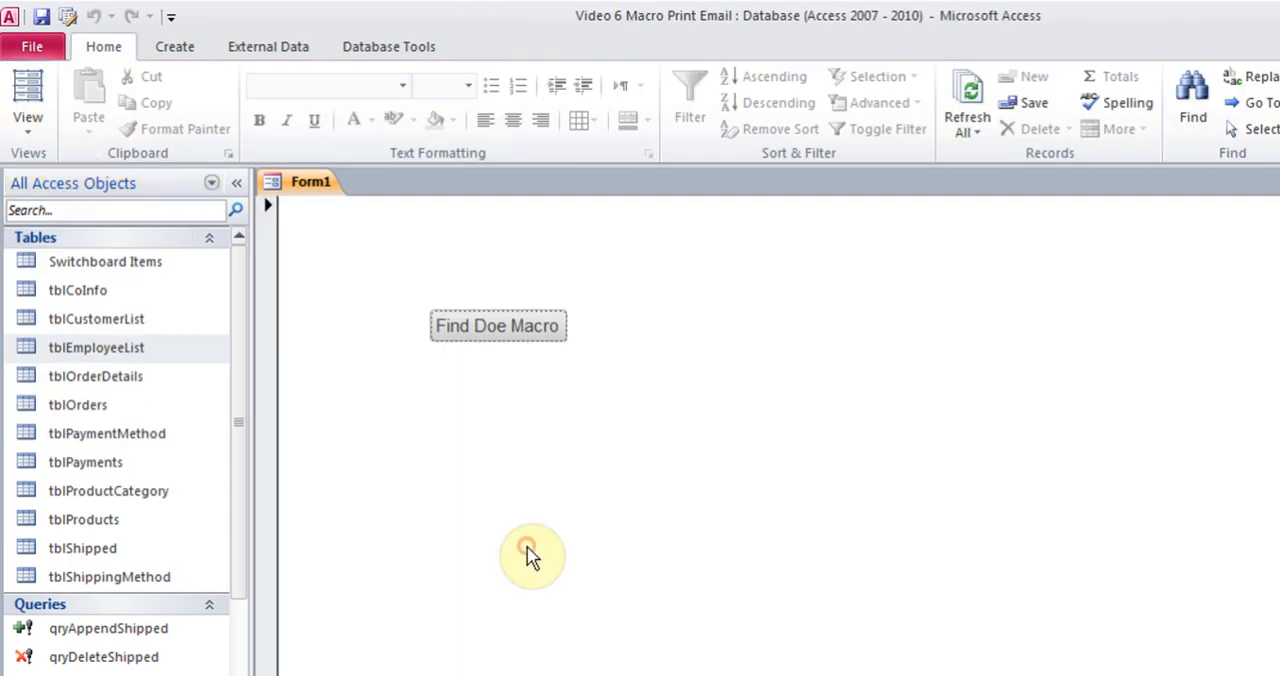
left_click(505, 325)
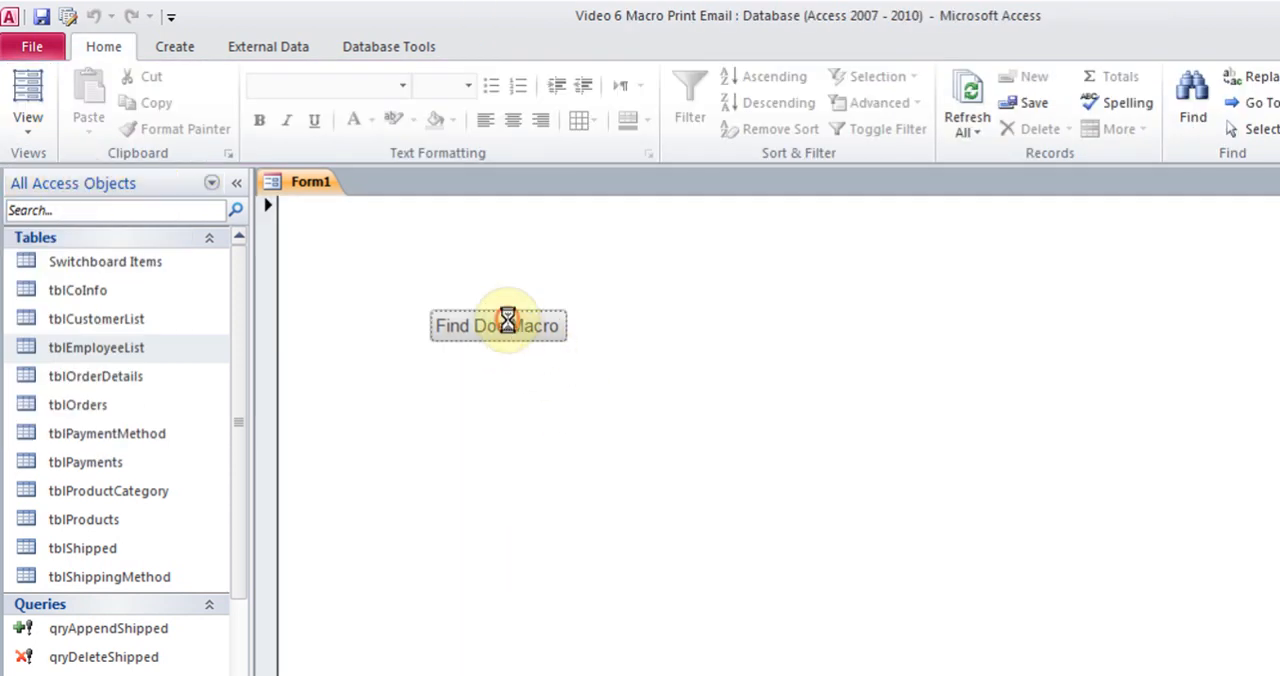
Close the frmEmployeeList form and switch the form with the Find Doe Macro button back to Design View
left_click(584, 468)
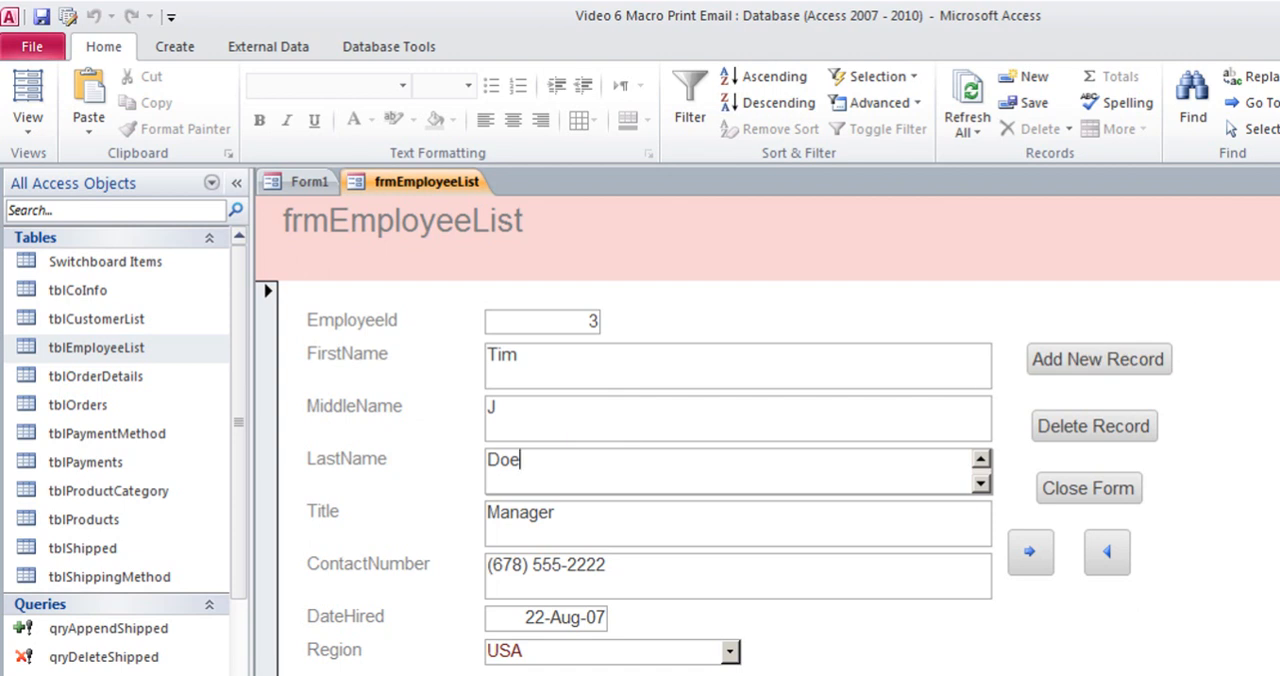
left_click(1088, 488)
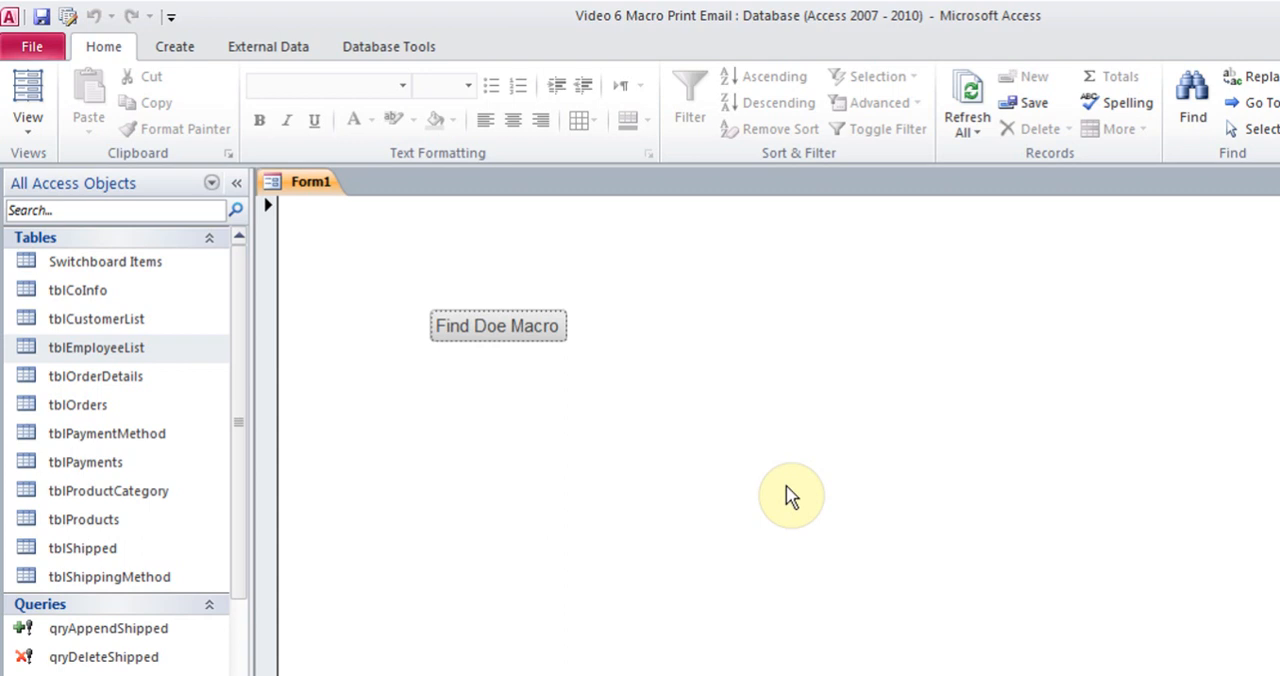
left_click(175, 47)
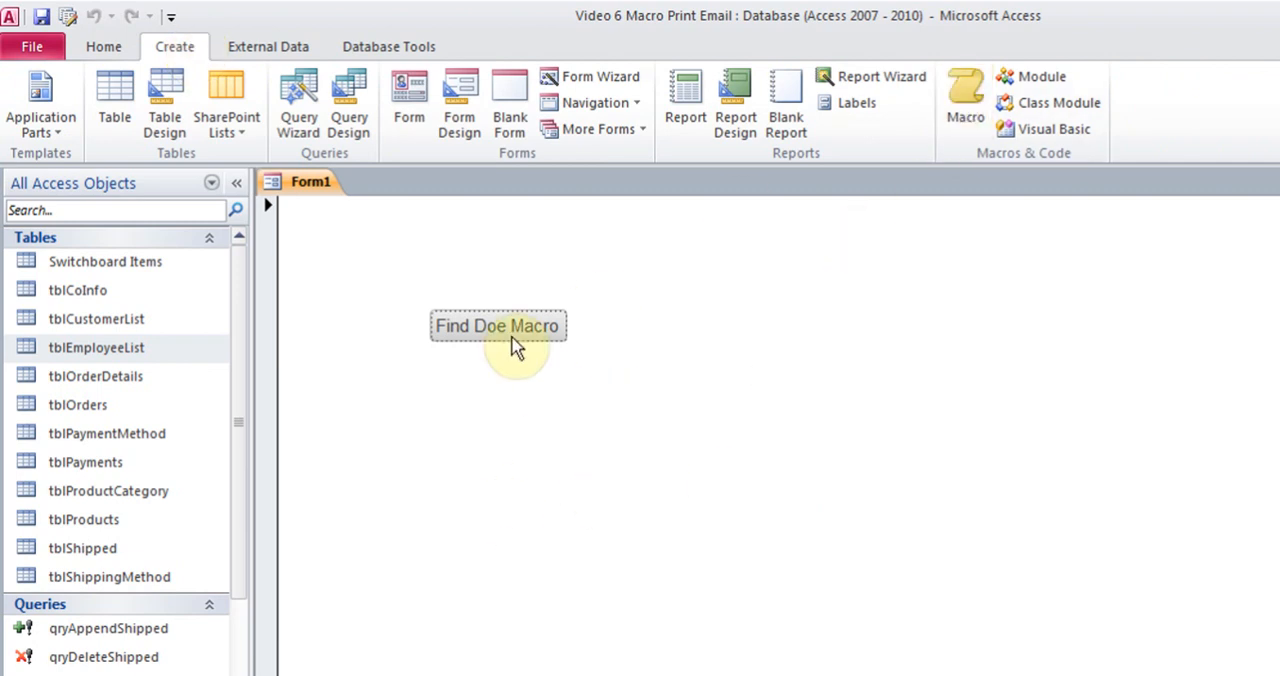
left_click(103, 45)
left_click(32, 124)
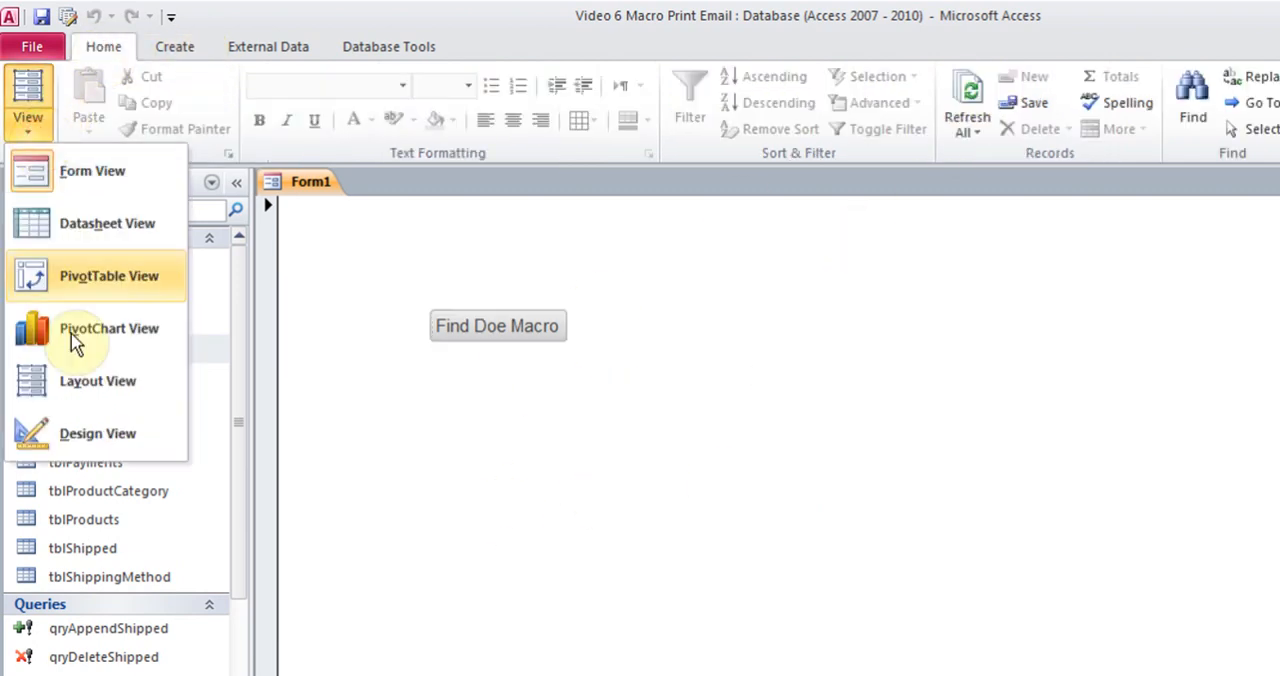
left_click(86, 436)
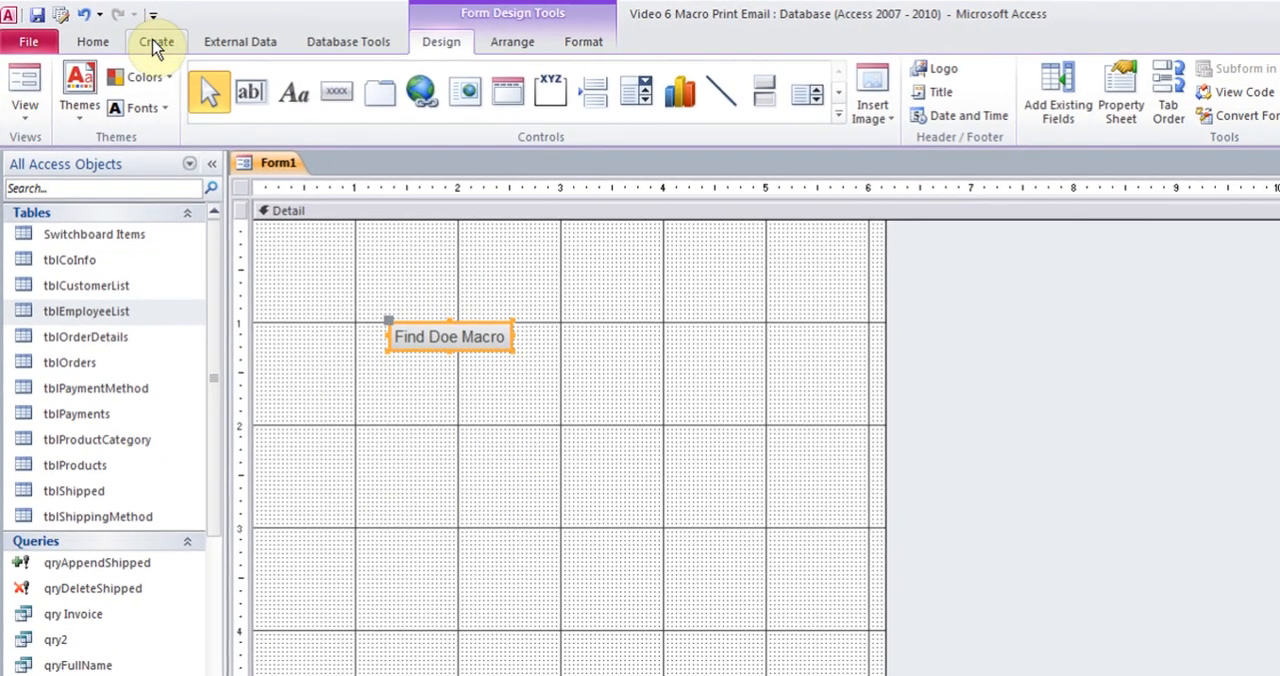
Create a new blank macro
left_click(174, 46)
left_click(774, 88)
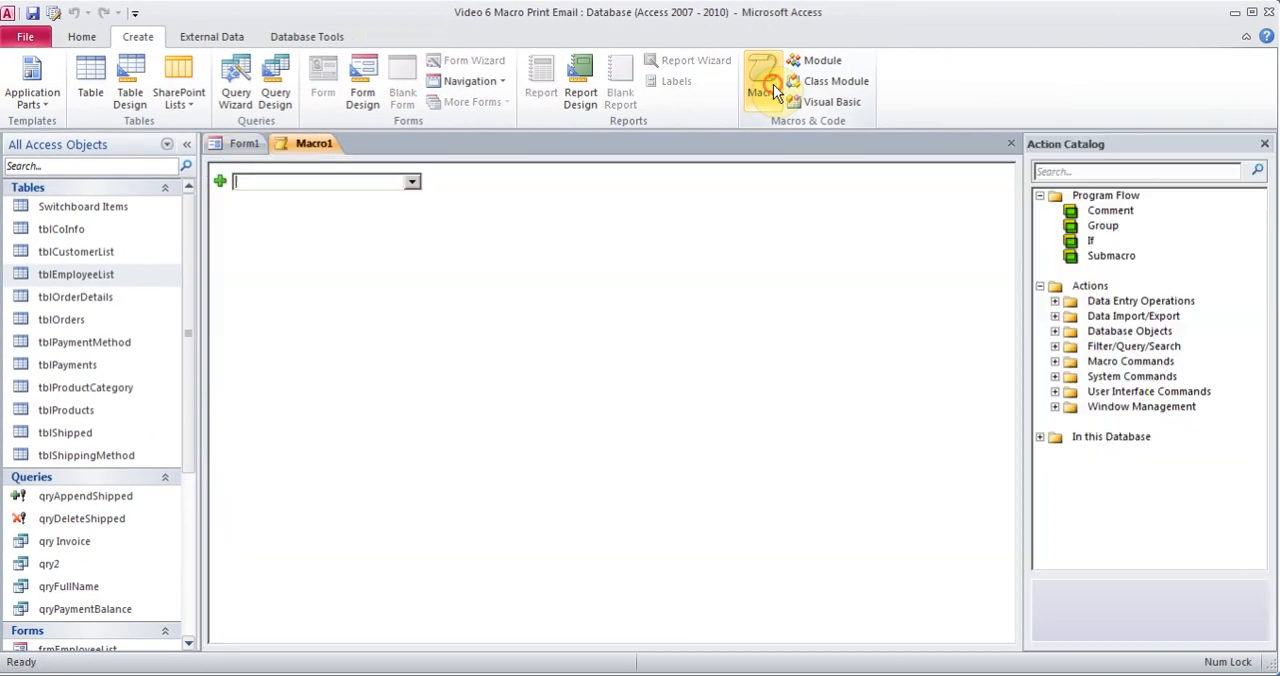
left_click(411, 184)
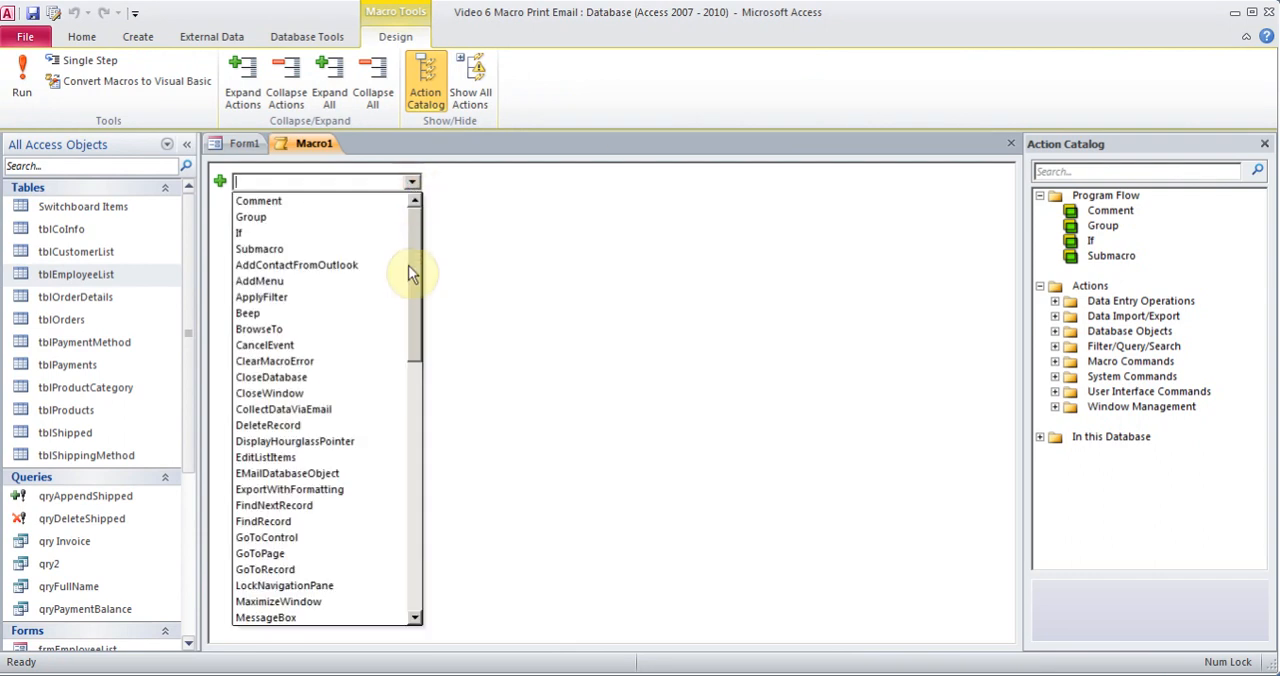
left_click_drag(417, 281, 420, 394)
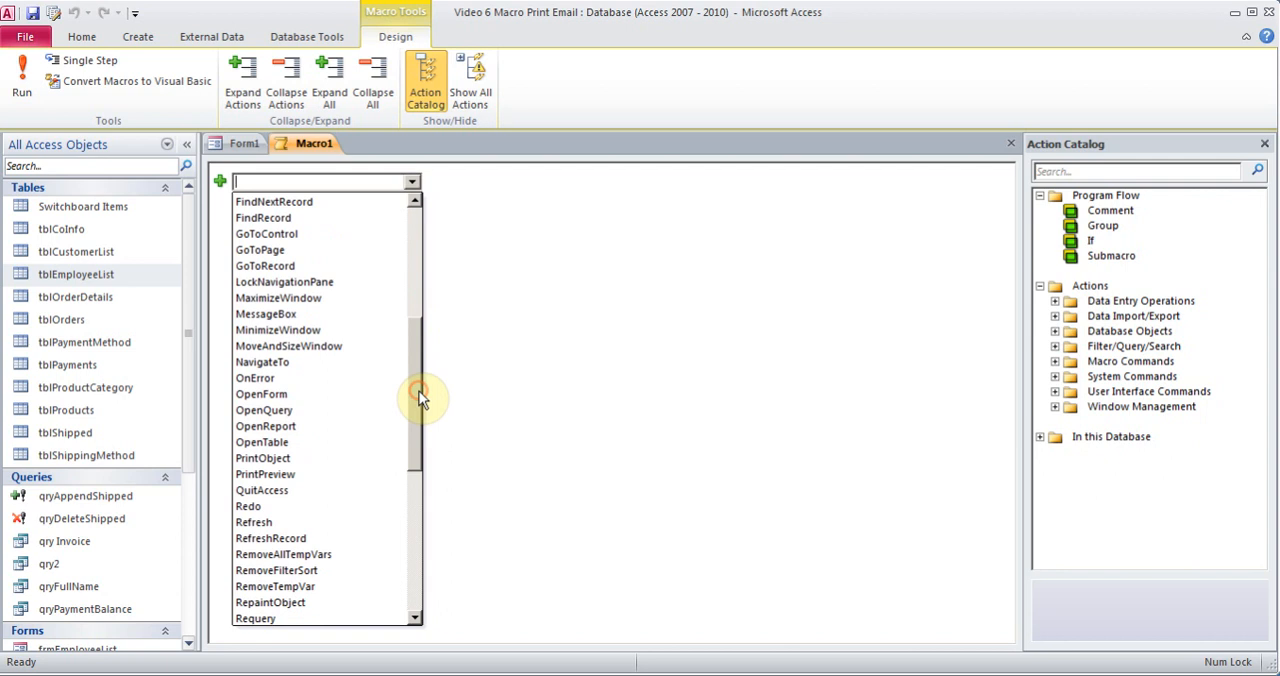
left_click(312, 470)
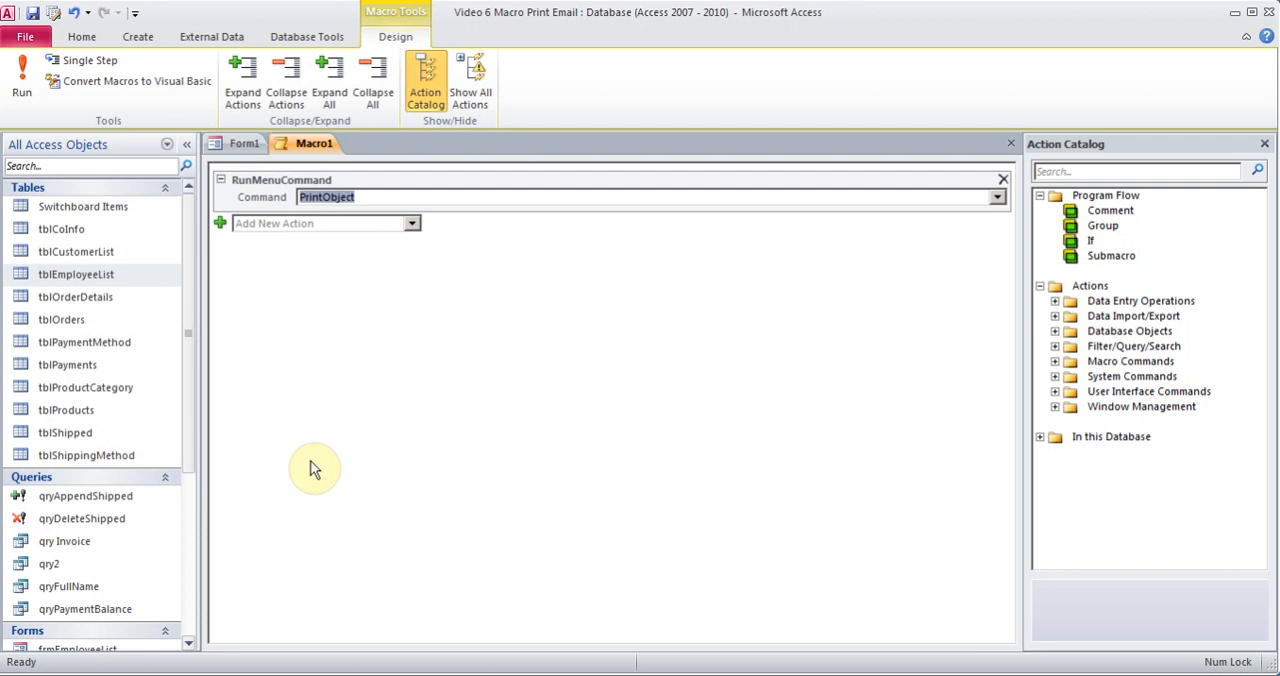
left_click(311, 462)
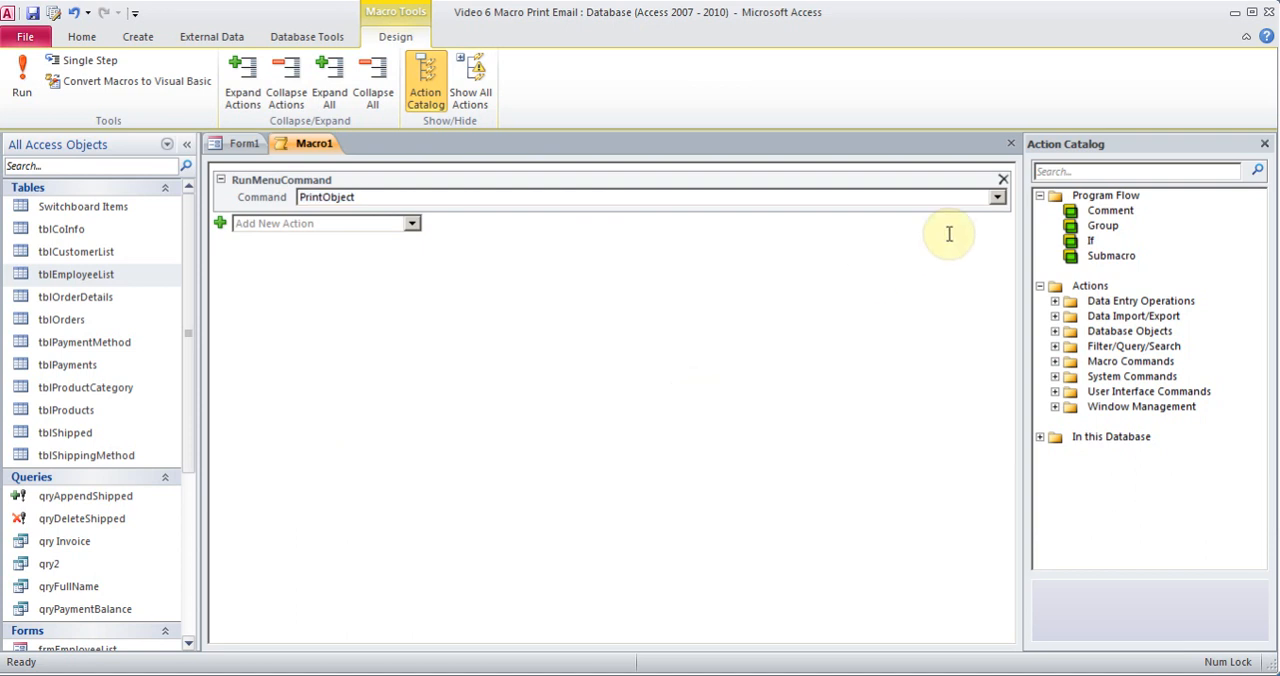
left_click(1003, 184)
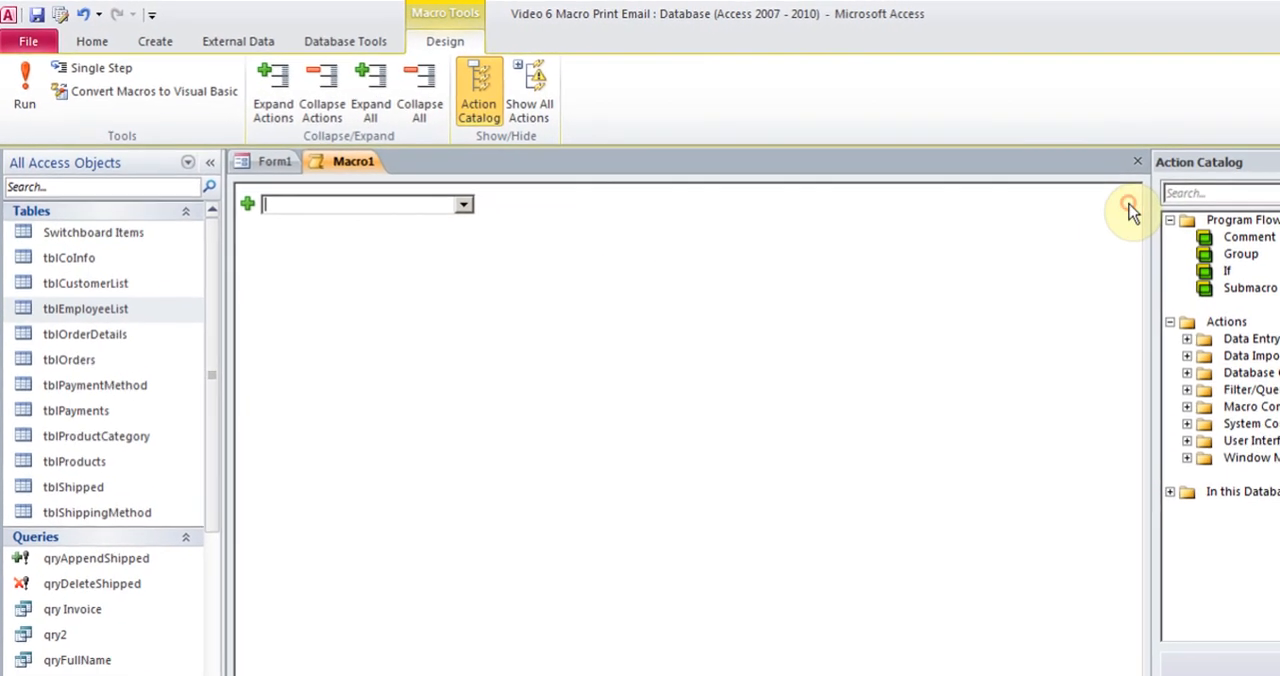
Add an OpenReport action to the macro with rptInvoiceBalance as the report name
left_click(492, 217)
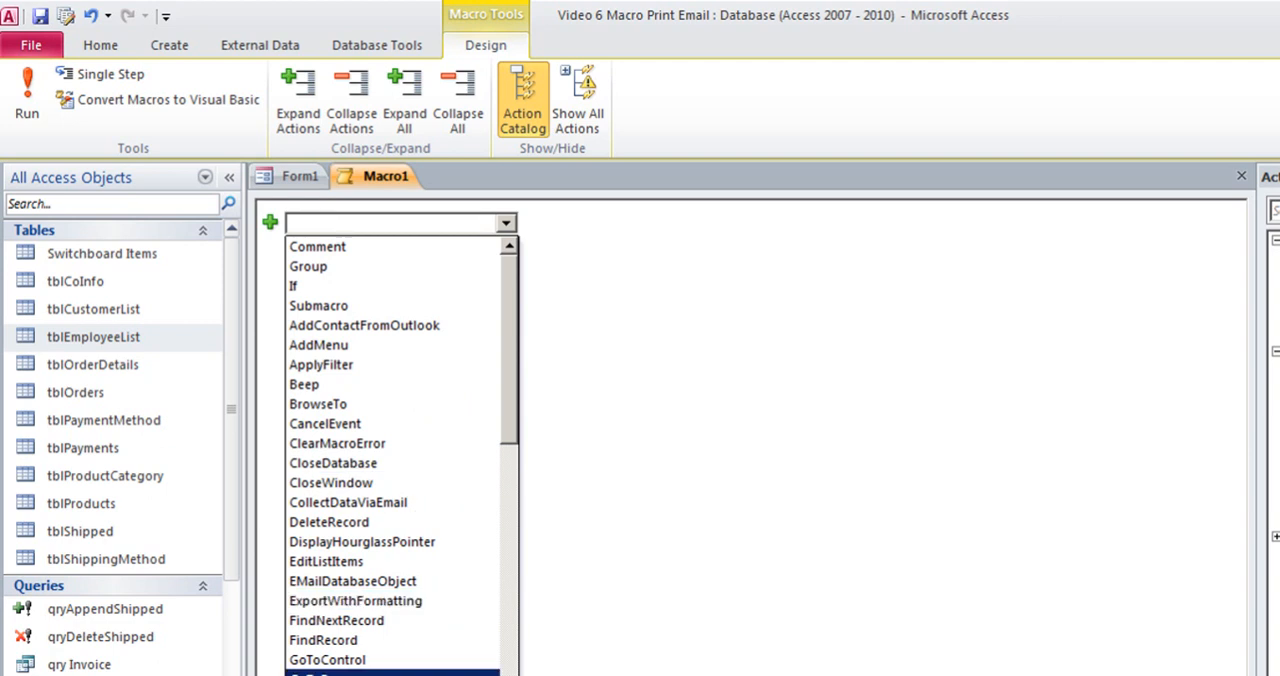
scroll(400, 445, "down", 4)
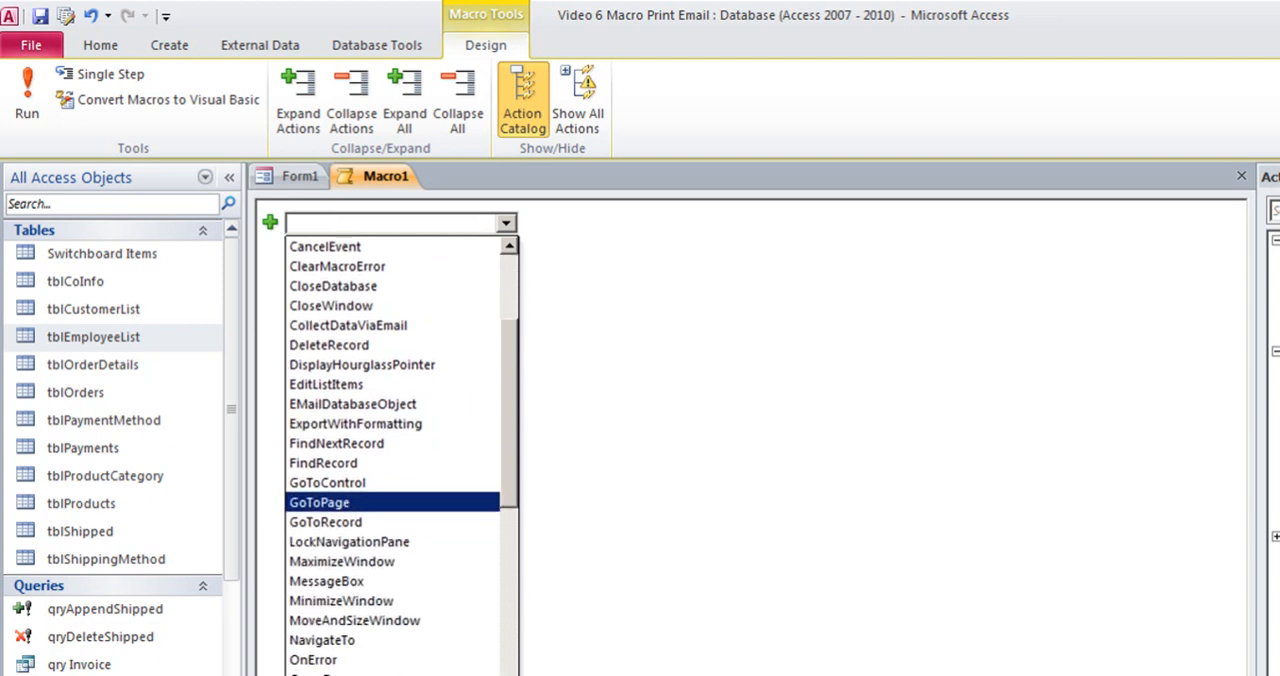
scroll(400, 445, "down", 2)
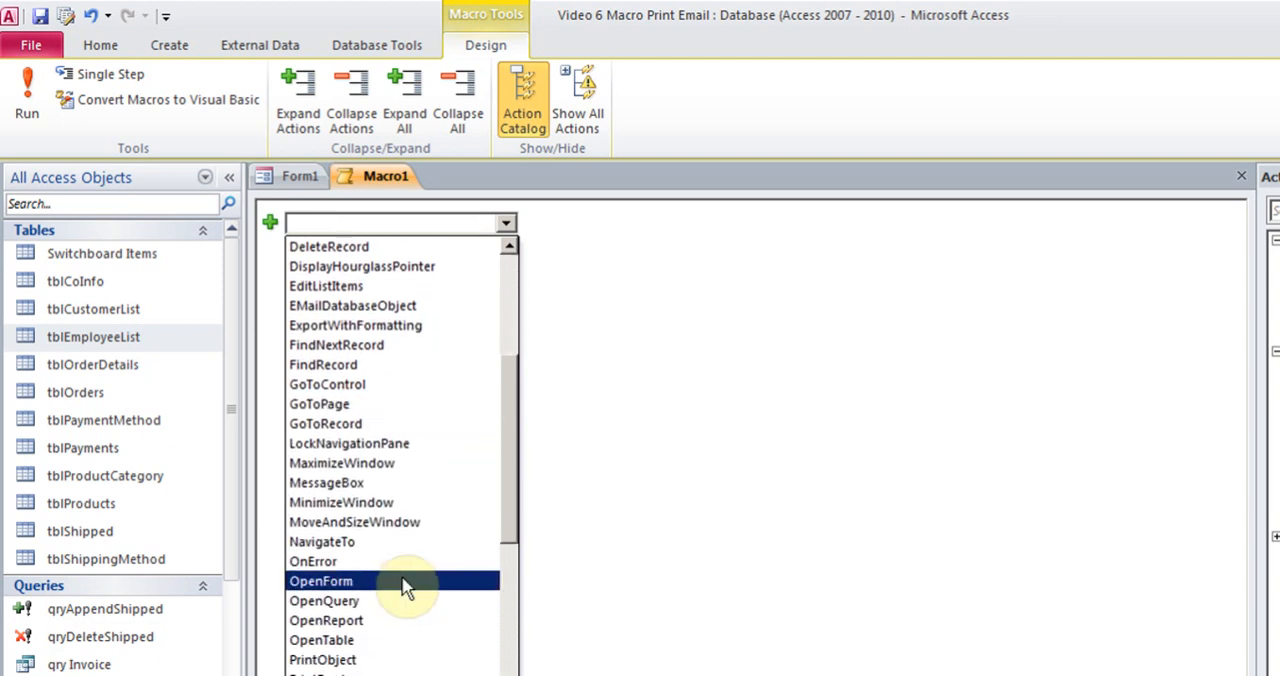
left_click(370, 624)
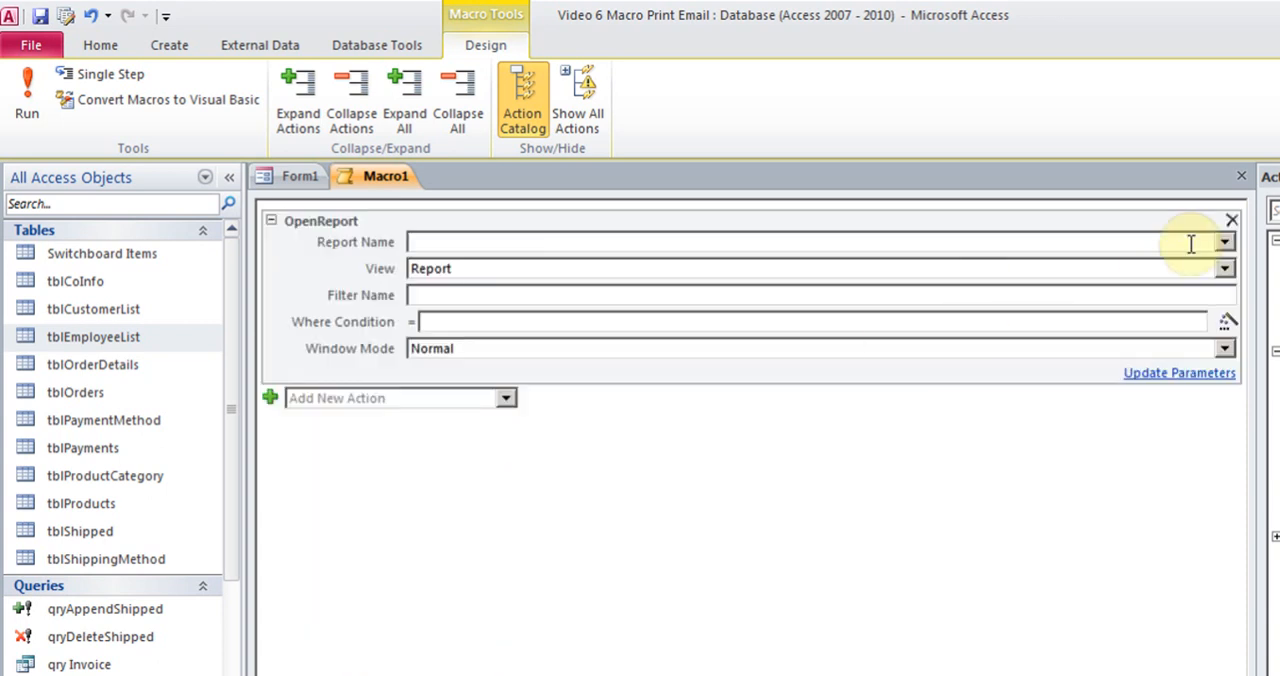
left_click(1225, 242)
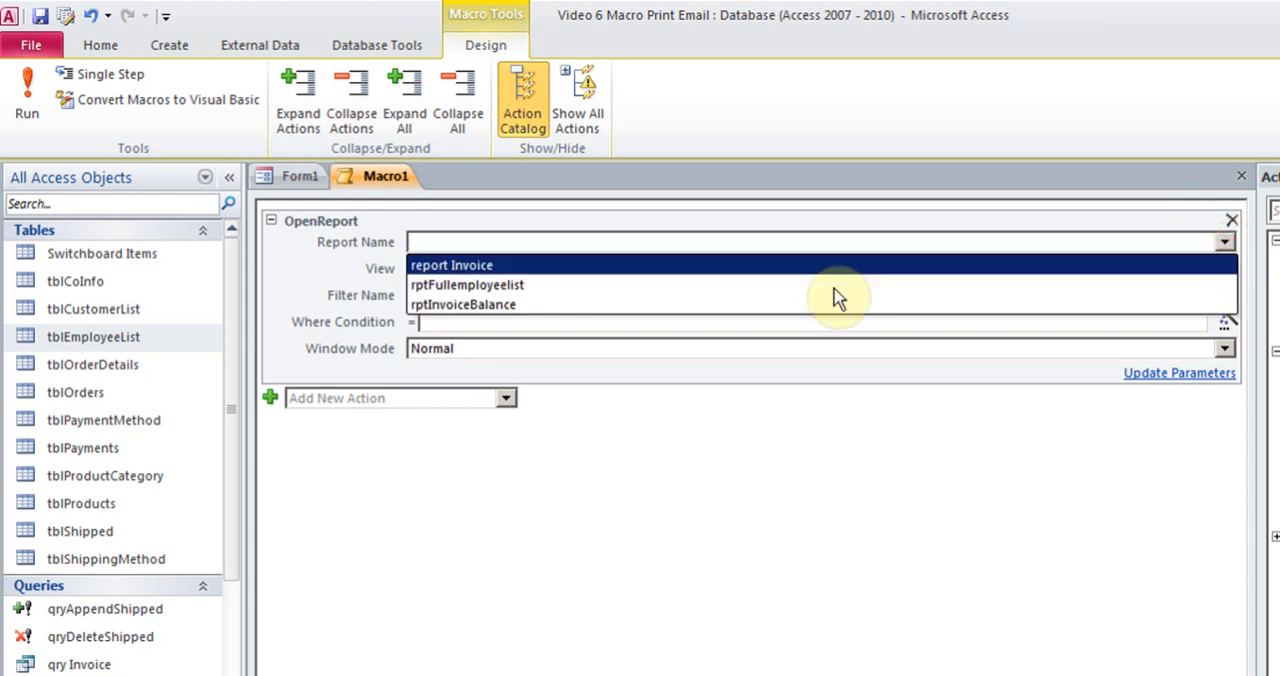
left_click(645, 312)
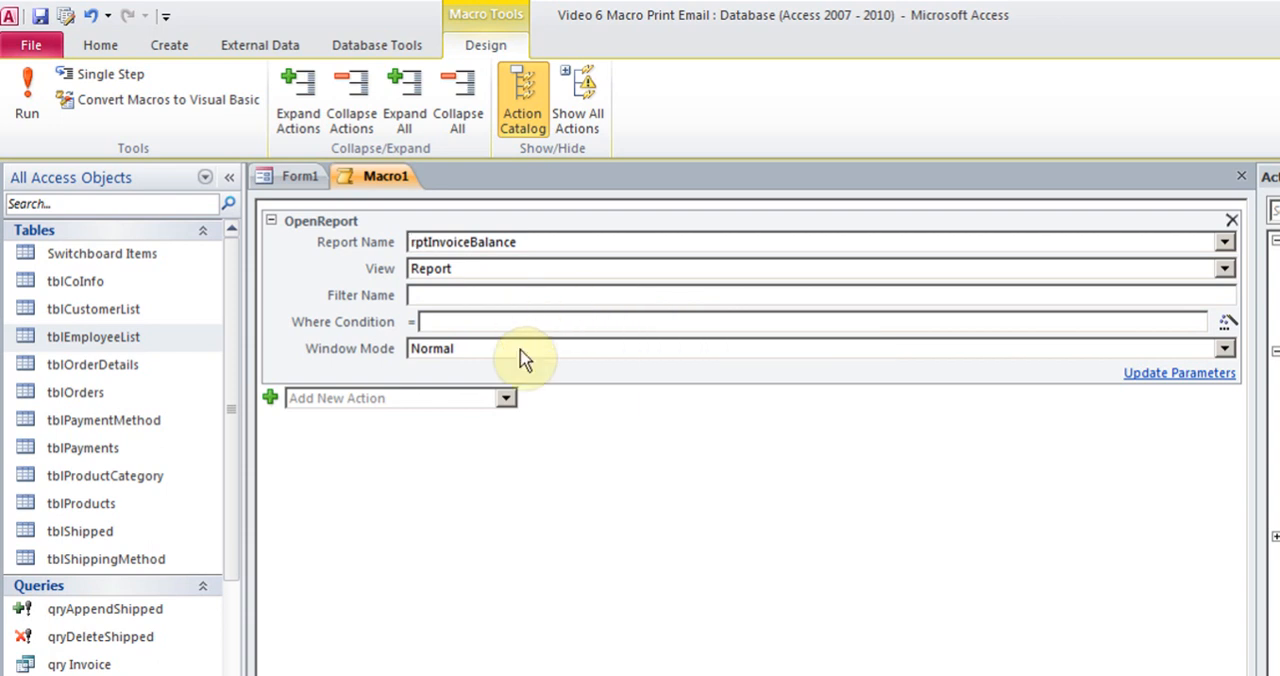
Add a PrintObject action after the OpenReport action in the macro
left_click(505, 398)
left_click_drag(512, 449, 513, 591)
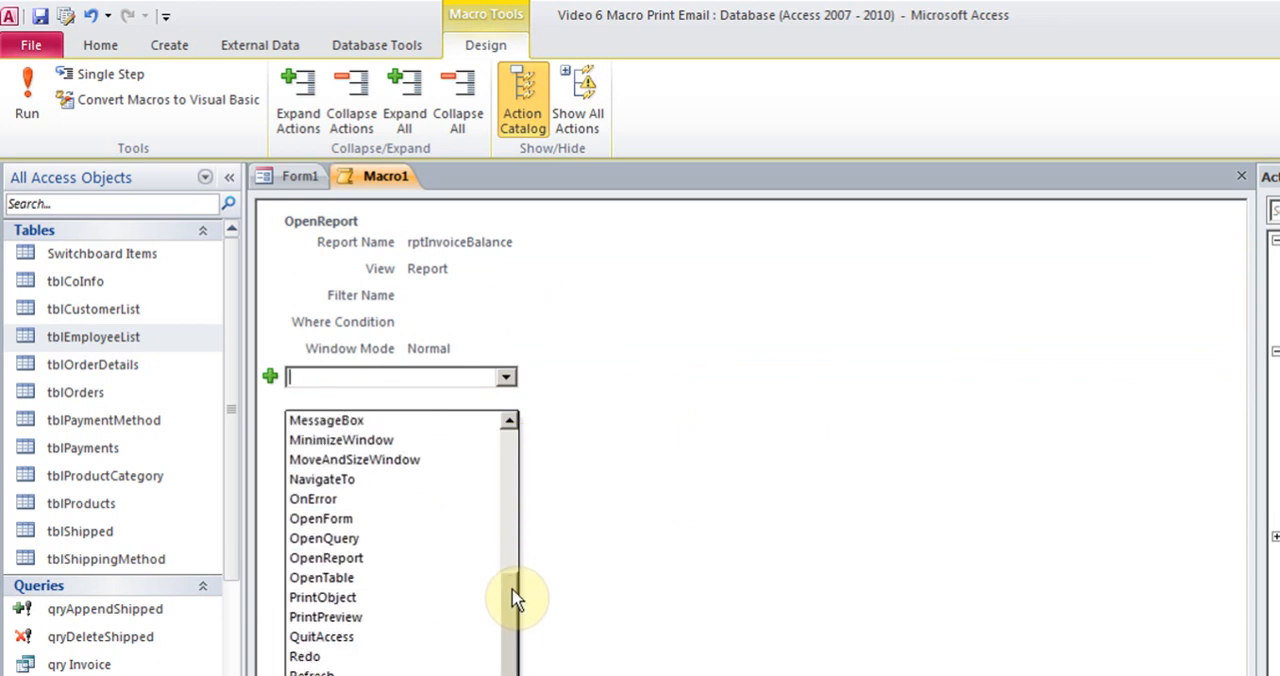
left_click(429, 597)
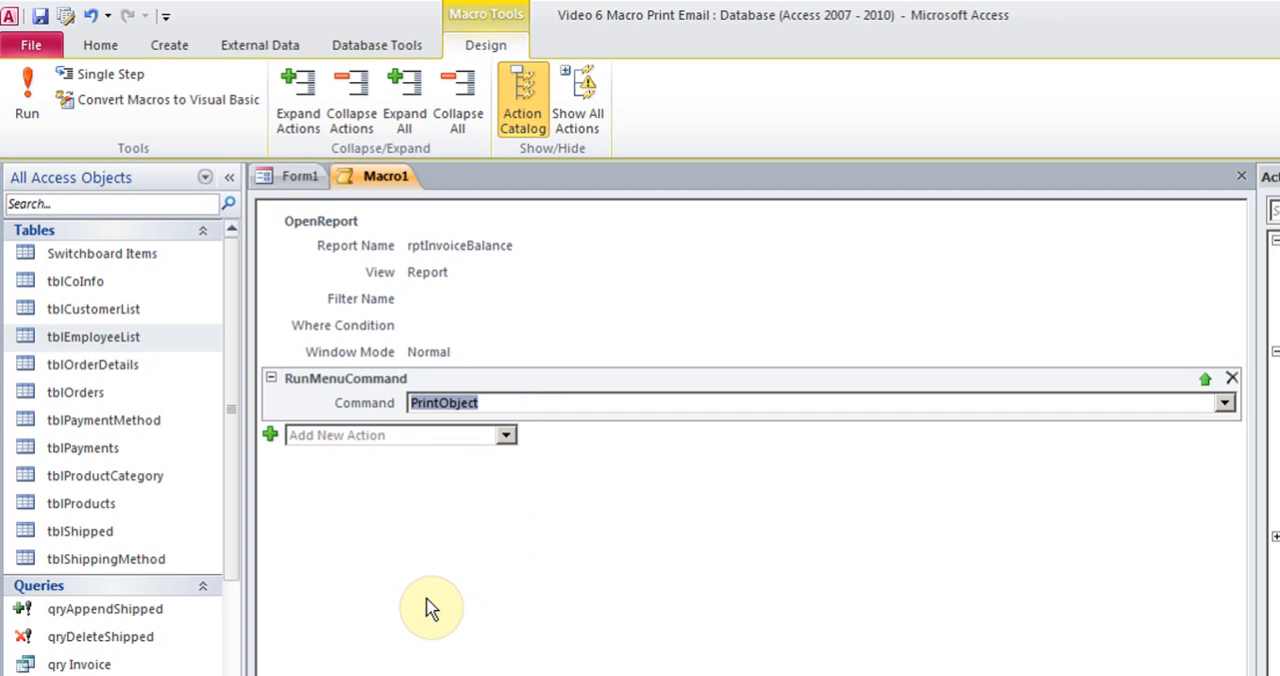
Add a CloseWindow action after PrintObject, leaving the object type and name blank and Save set to Prompt
left_click(507, 435)
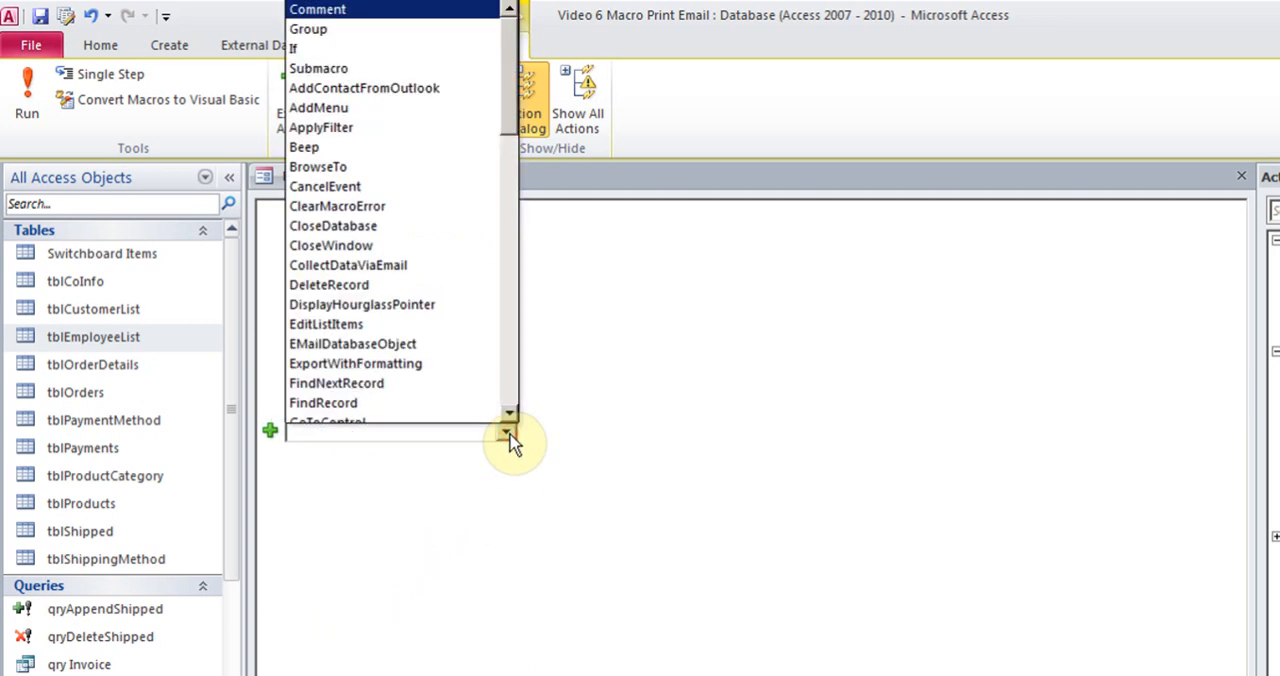
left_click(430, 255)
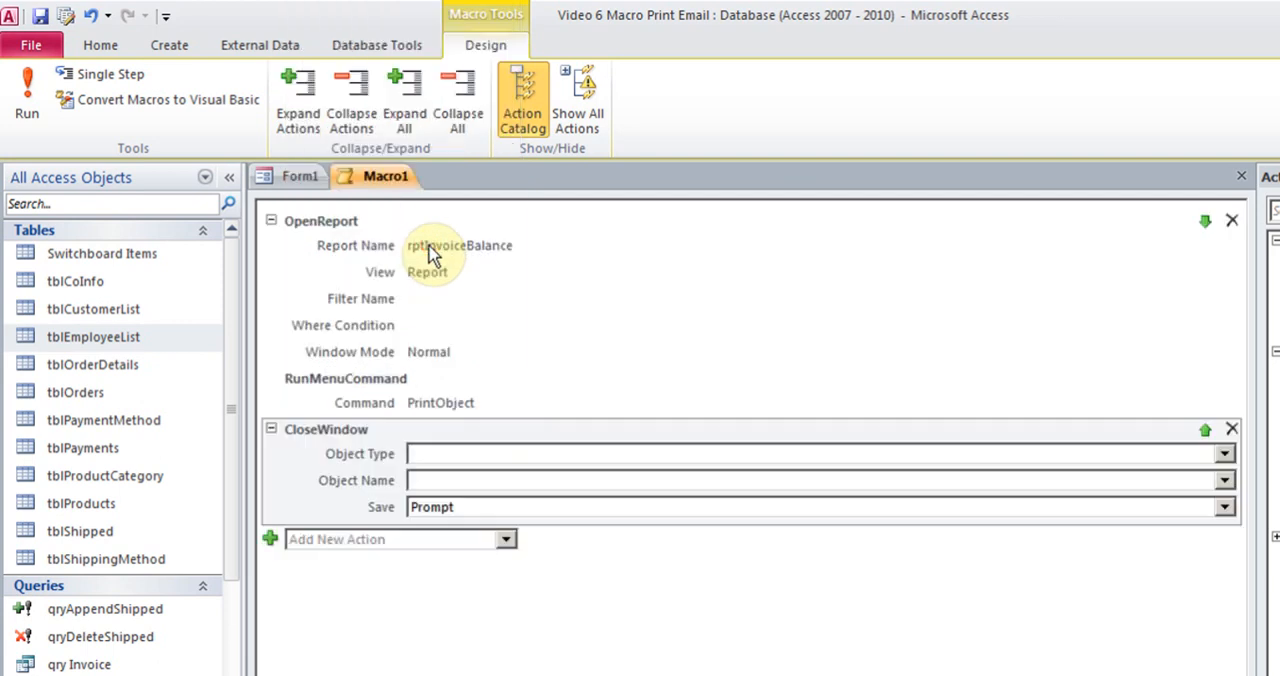
left_click(1224, 458)
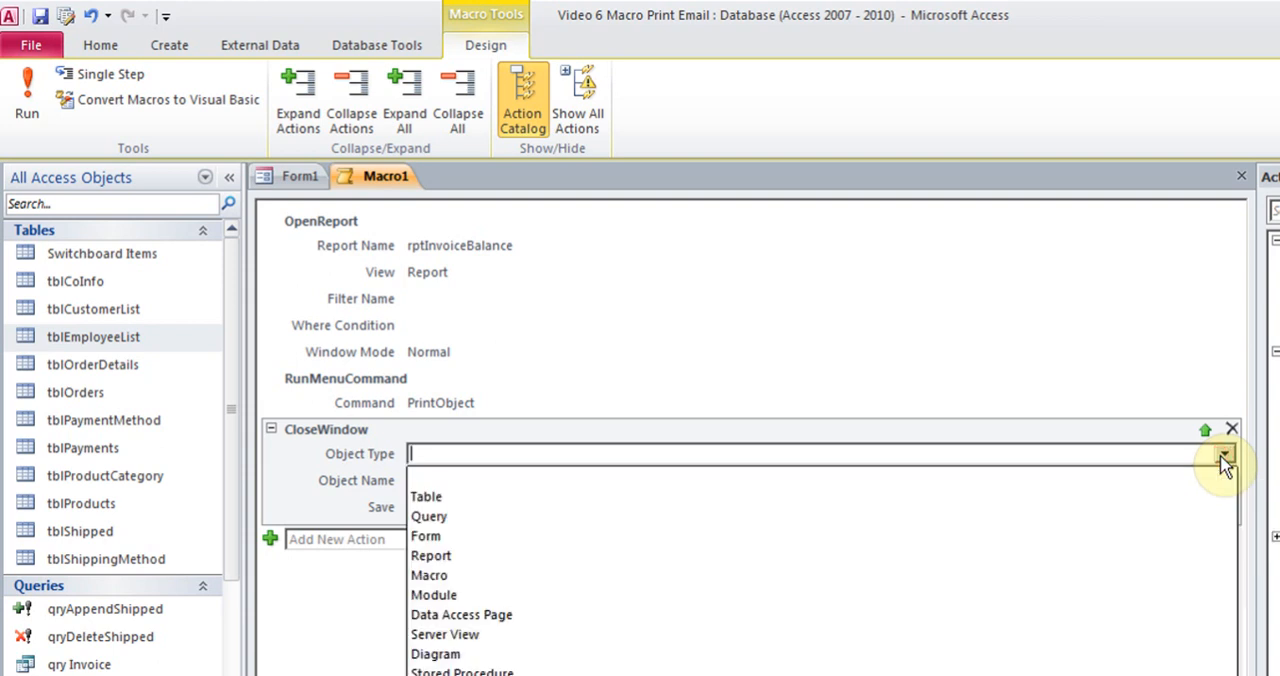
left_click(1224, 458)
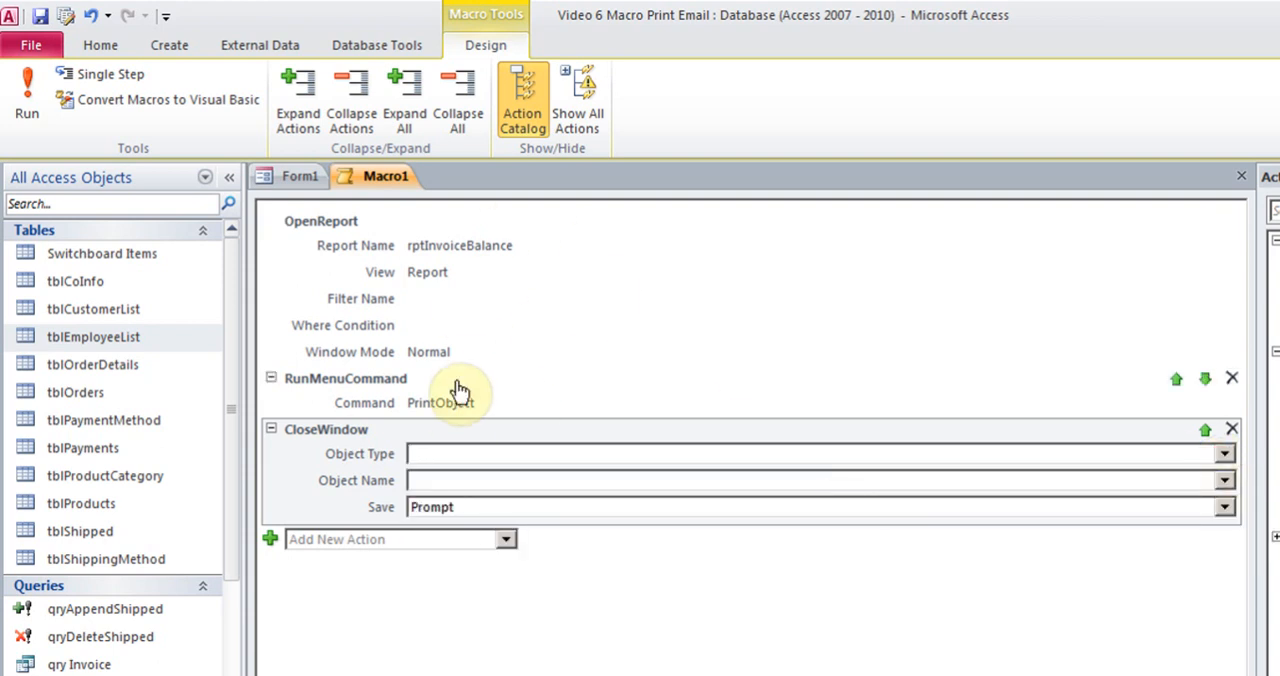
mouse_move(458, 388)
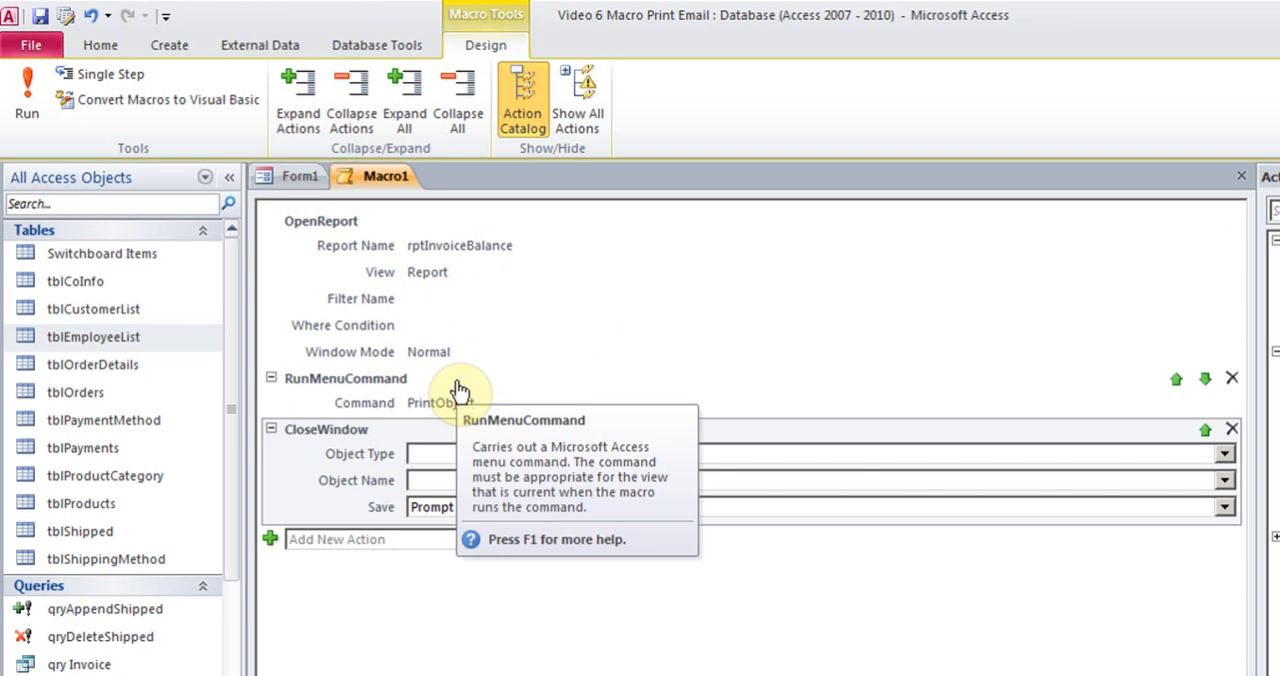
left_click(1224, 508)
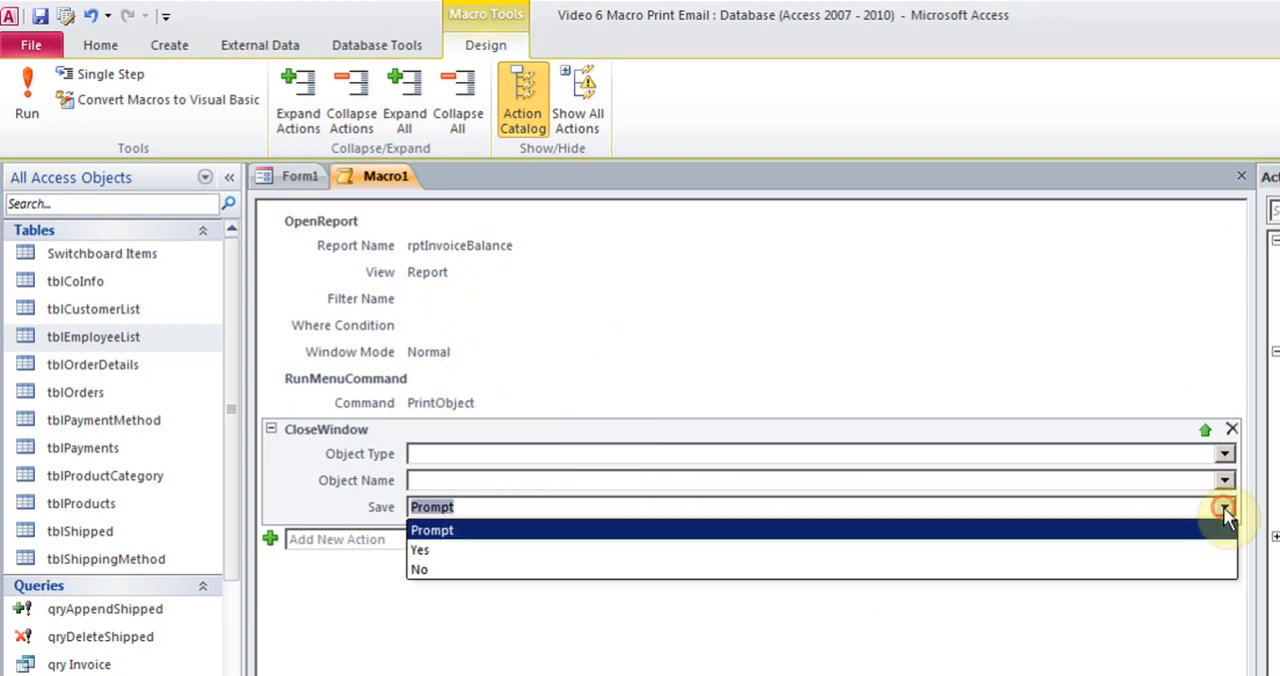
left_click(1224, 508)
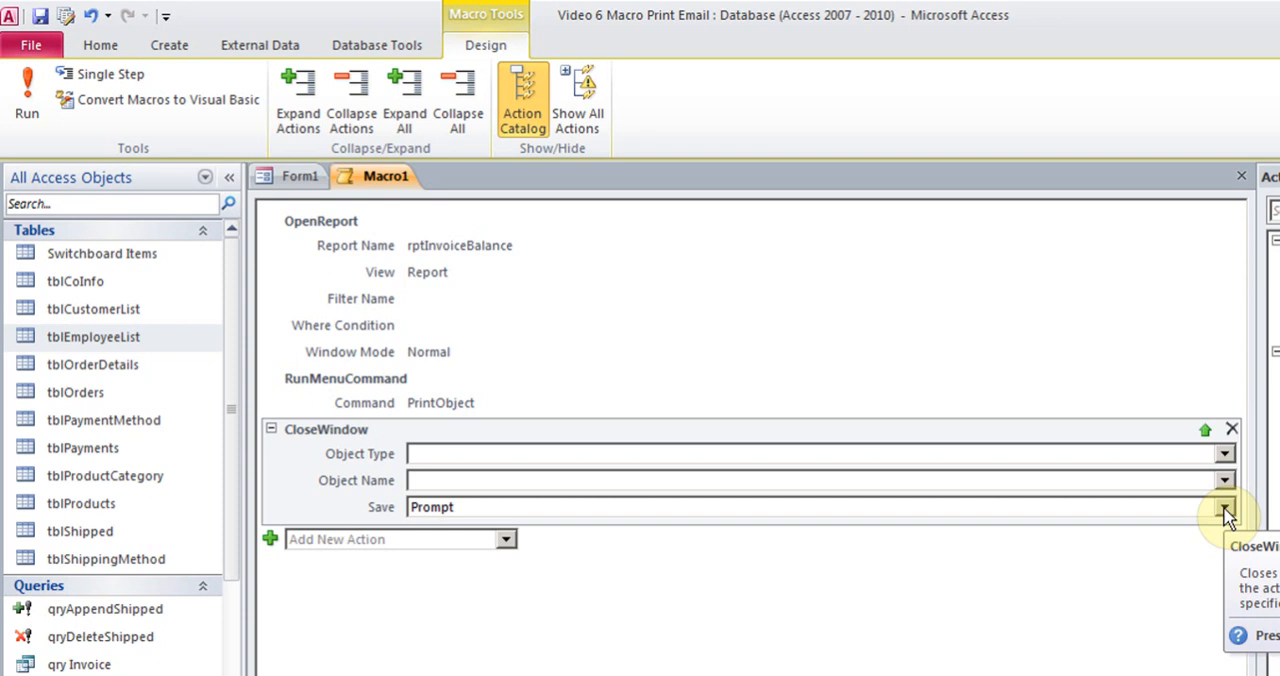
Close the macro and save it under the name "Print Invoice balance Macro"
left_click(1241, 176)
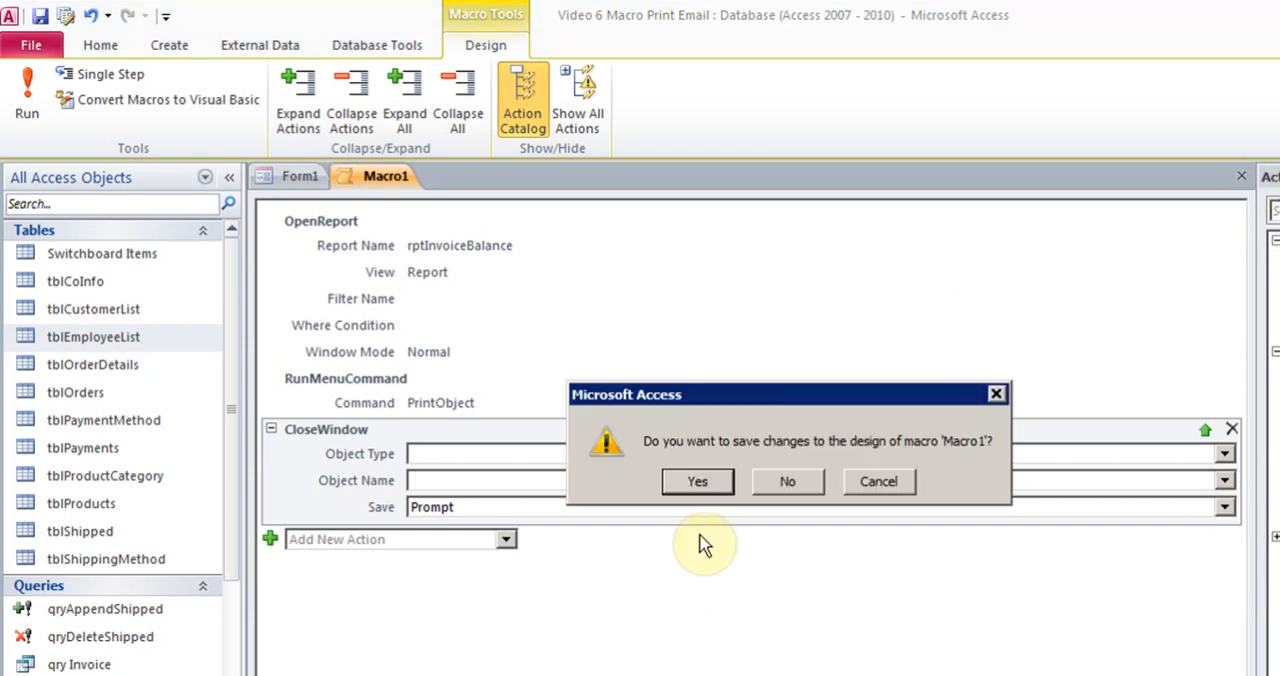
left_click(698, 484)
type("M")
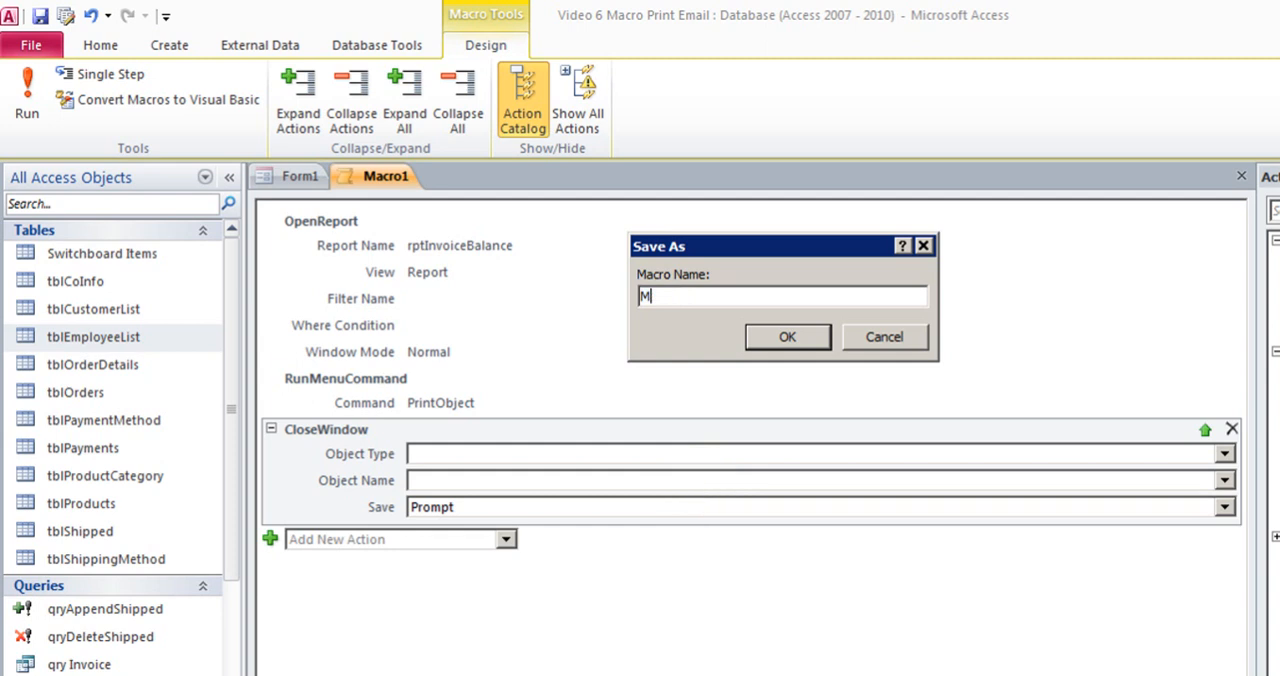
key("BackSpace")
key("BackSpace")
key("BackSpace")
type("Print Invo")
key("BackSpace")
key("BackSpace")
type("e balance Macro")
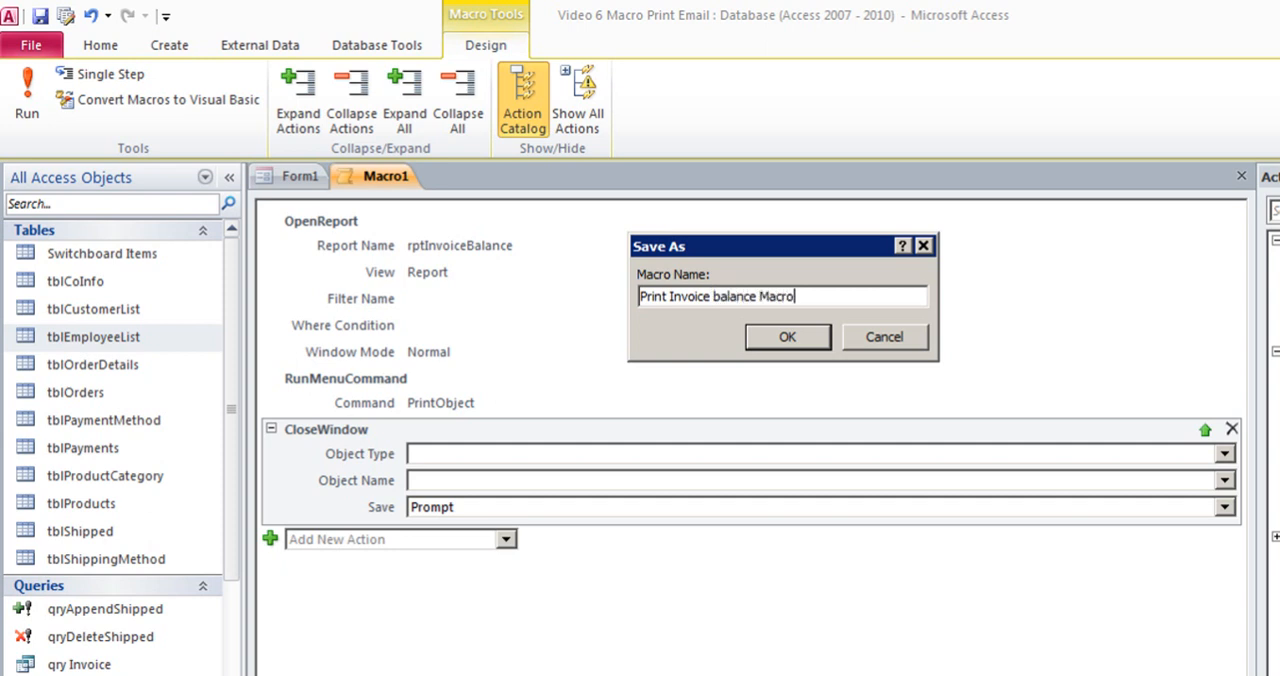
key("Return")
Draw a command button about 1.2 by 0.3 inches below the Find Doe Macro button and cancel the Command Button Wizard
left_click(514, 463)
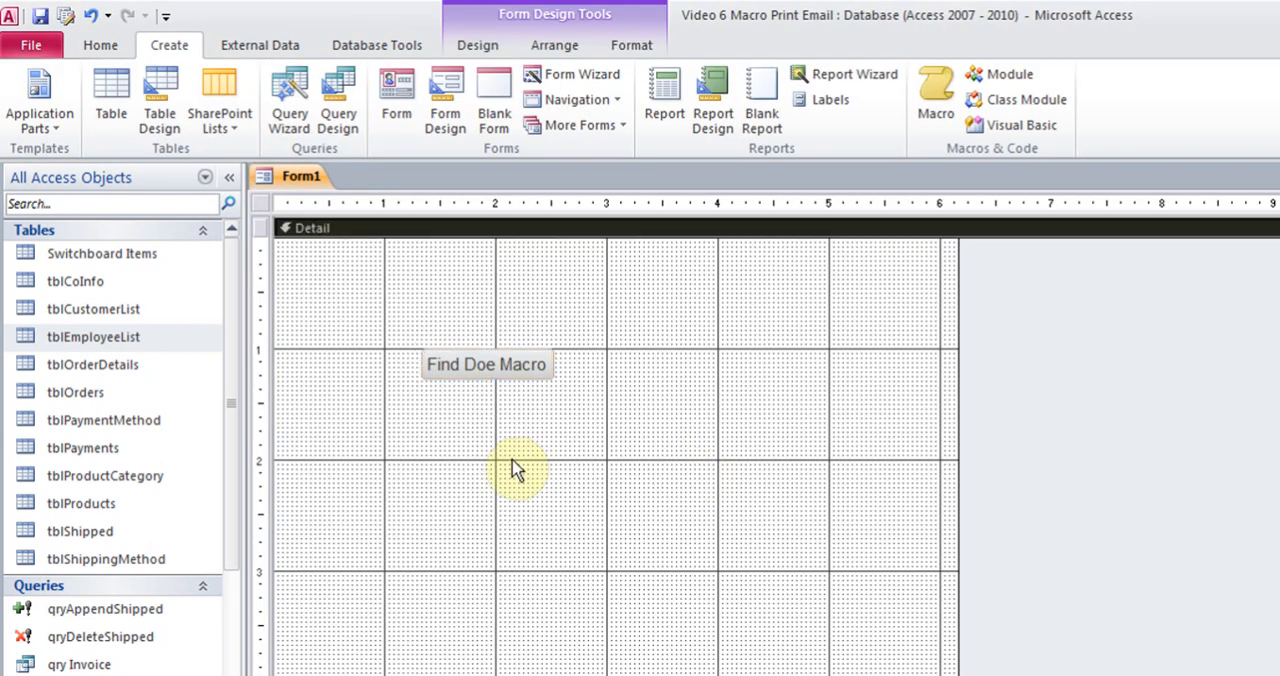
left_click(481, 48)
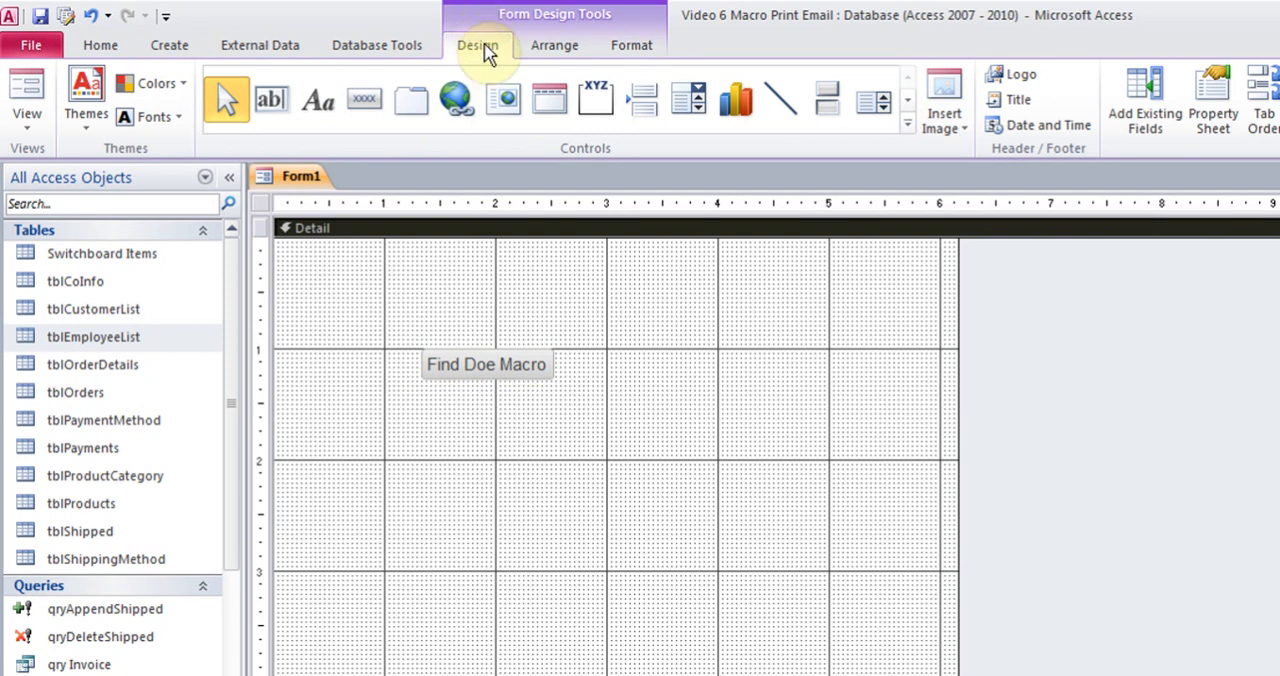
left_click(365, 104)
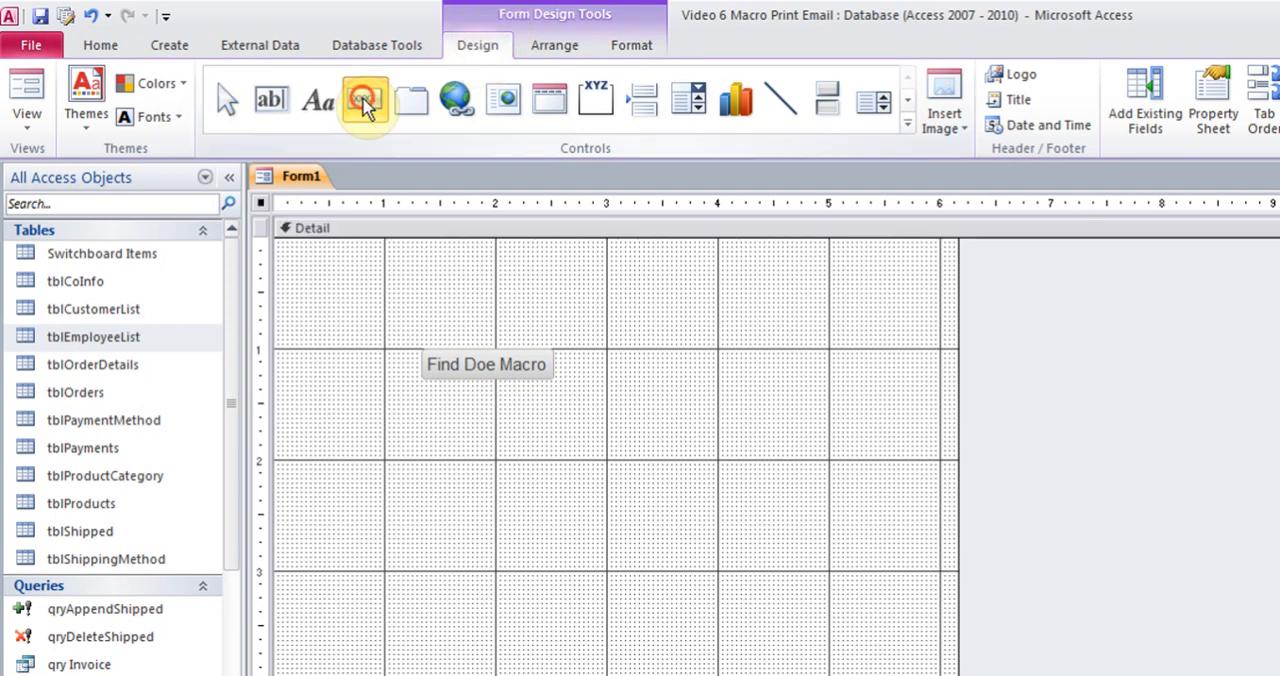
left_click_drag(424, 405, 557, 440)
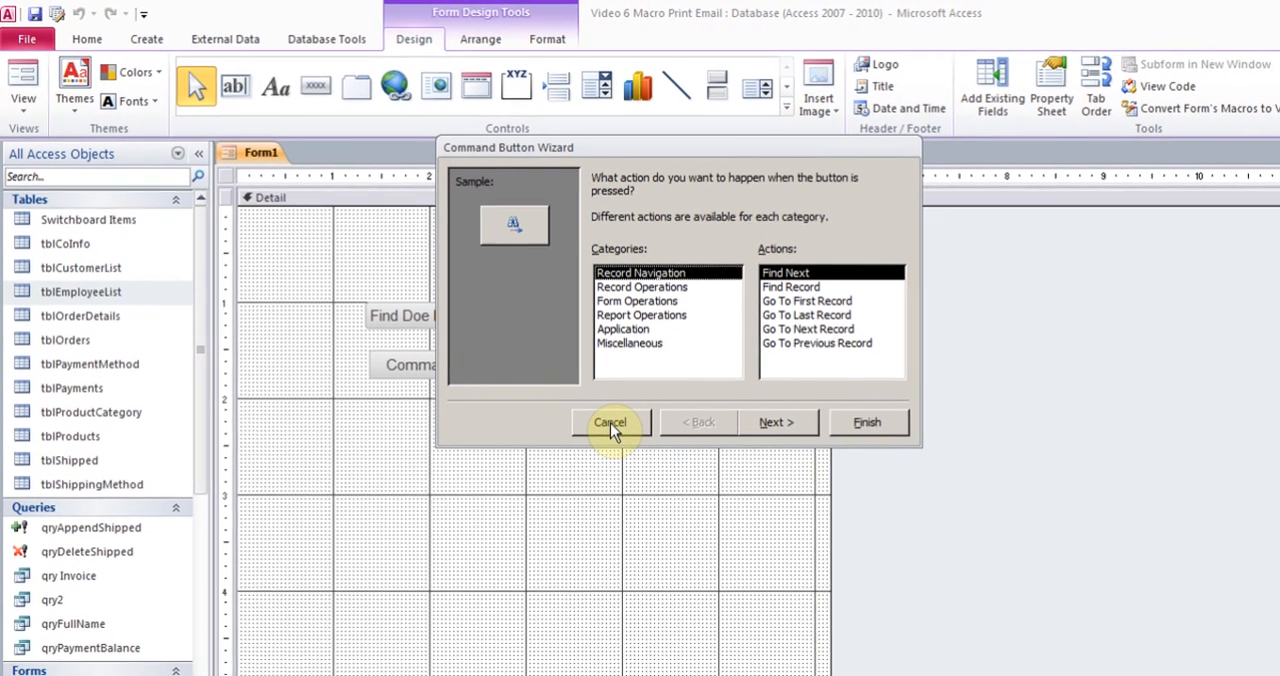
left_click(704, 487)
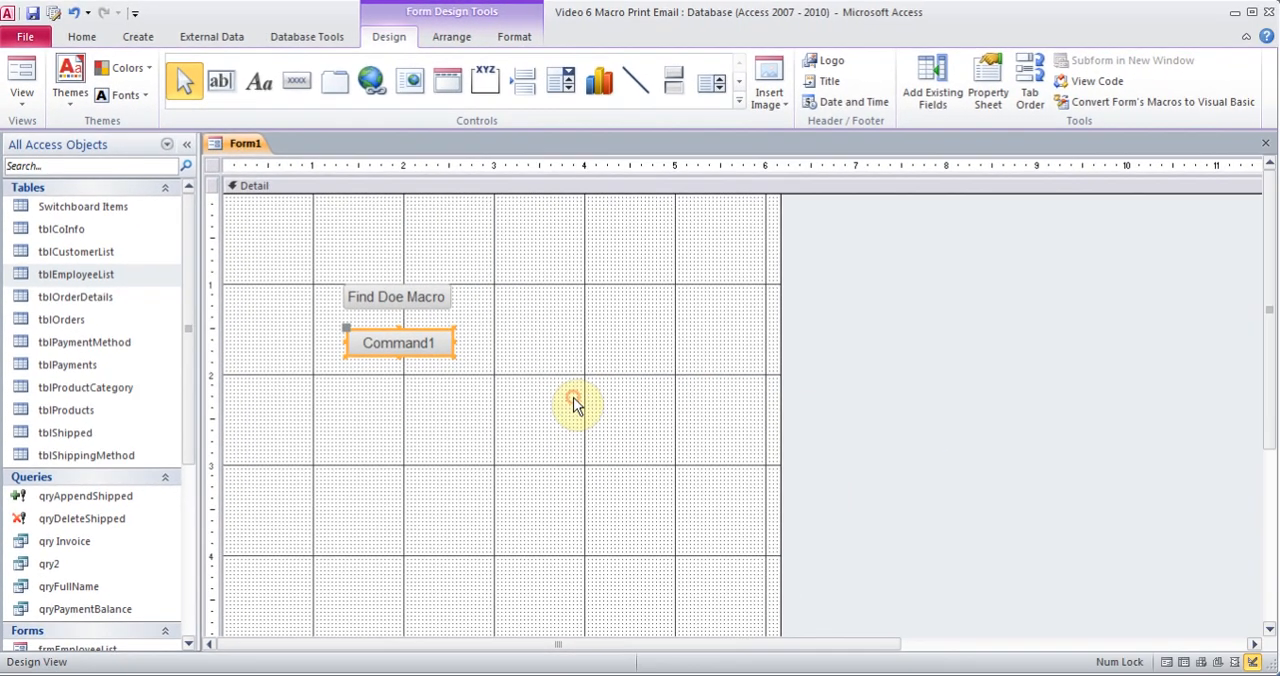
Assign Print Invoice balance Macro to the On Click event of the new command button below Find Doe Macro
right_click(439, 341)
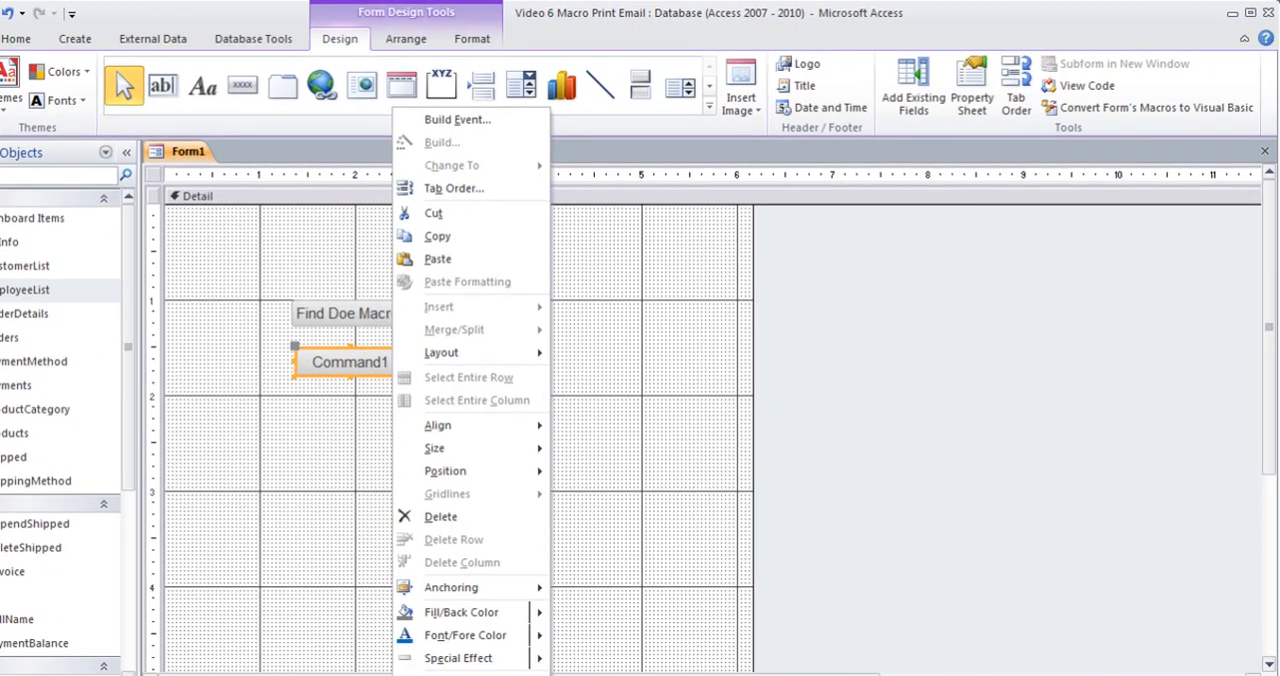
left_click(450, 674)
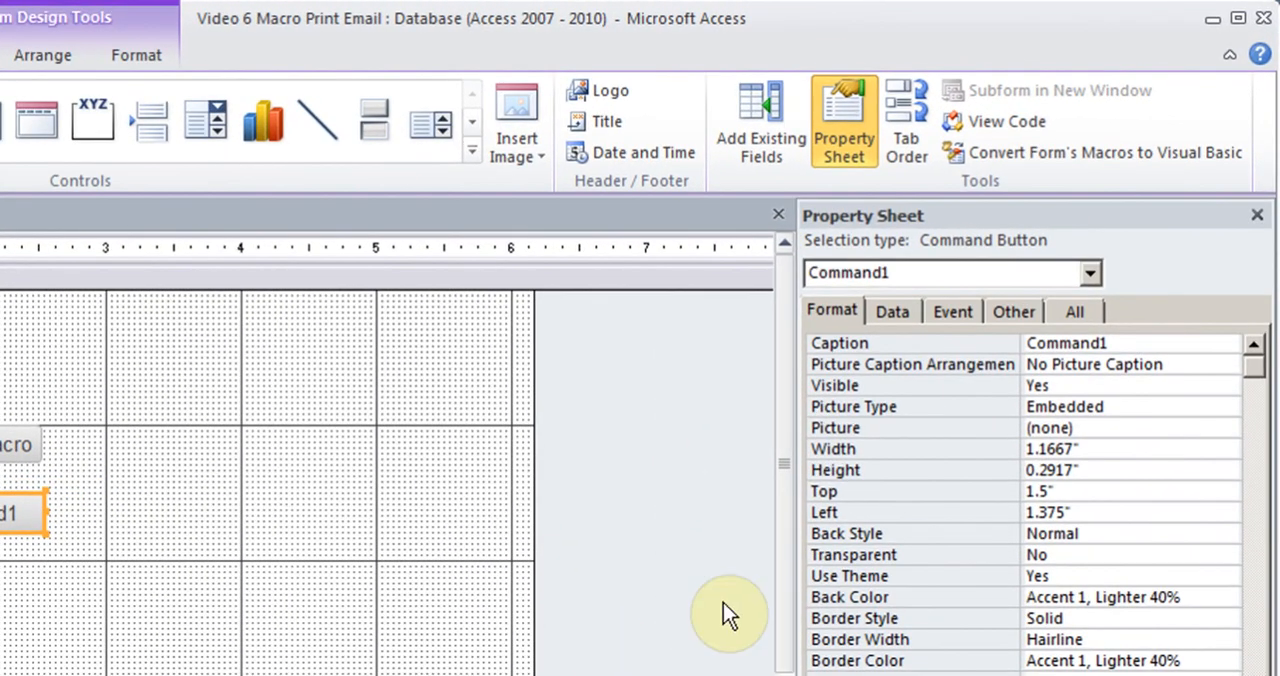
left_click(955, 311)
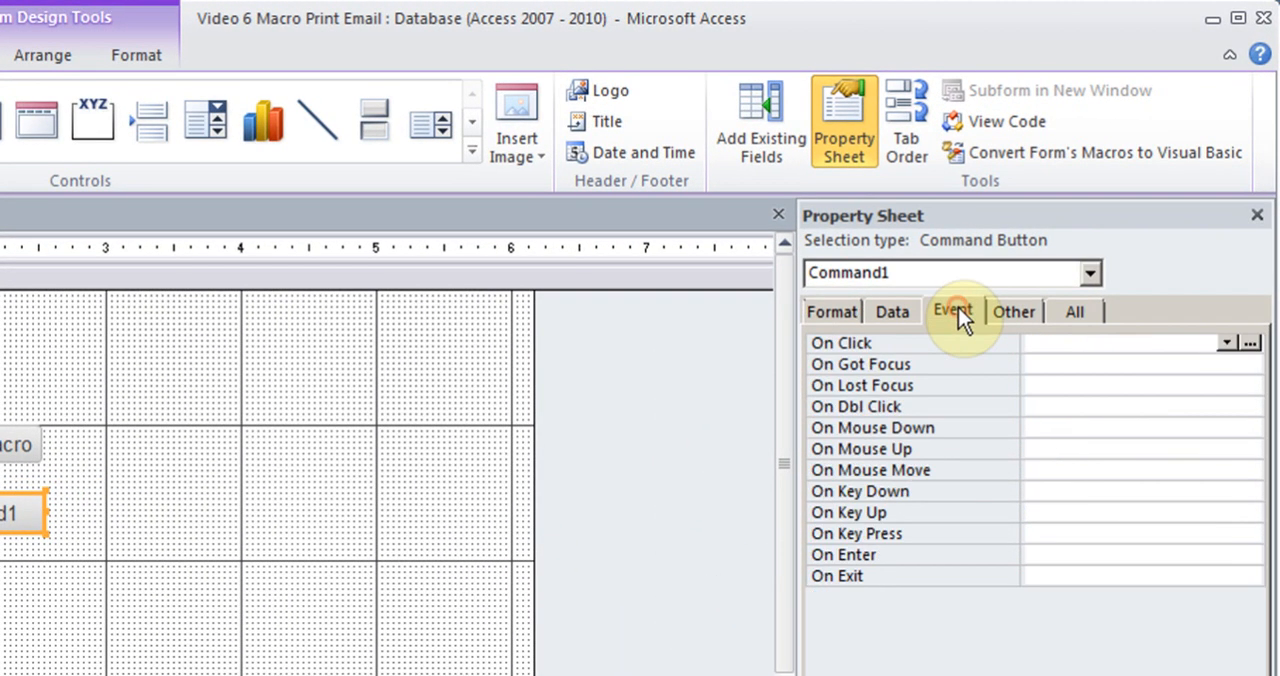
left_click(1041, 342)
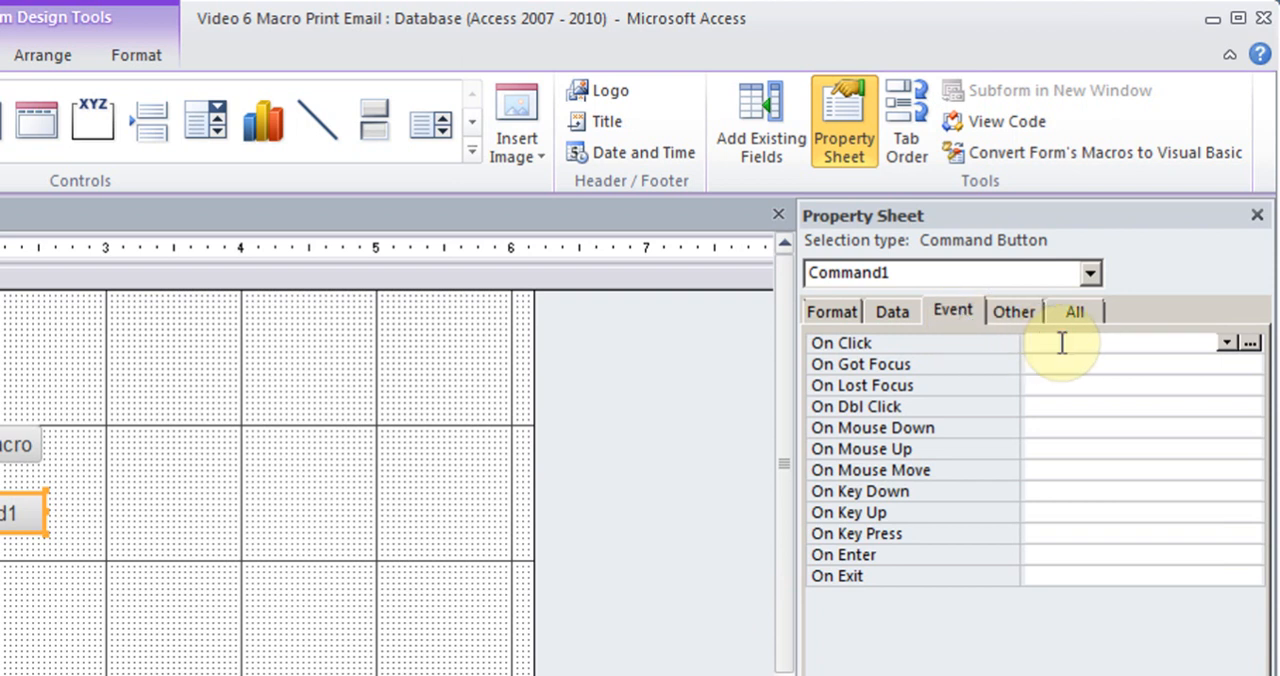
left_click(1226, 342)
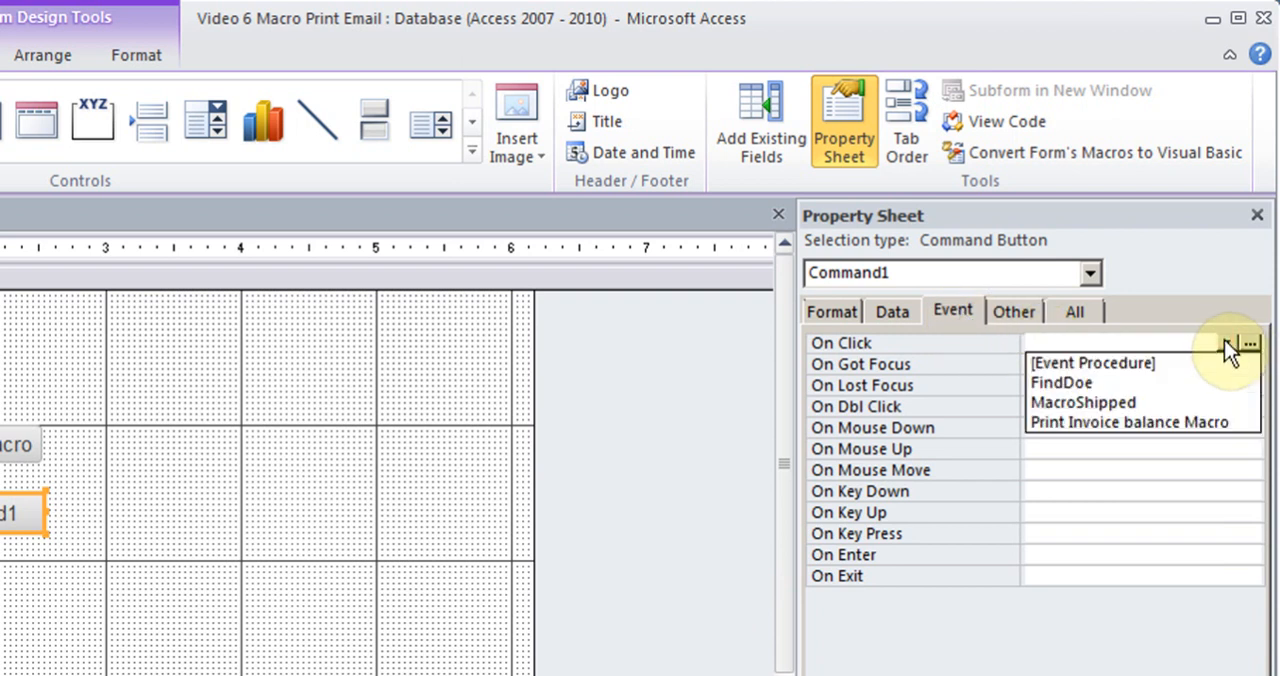
left_click(1217, 420)
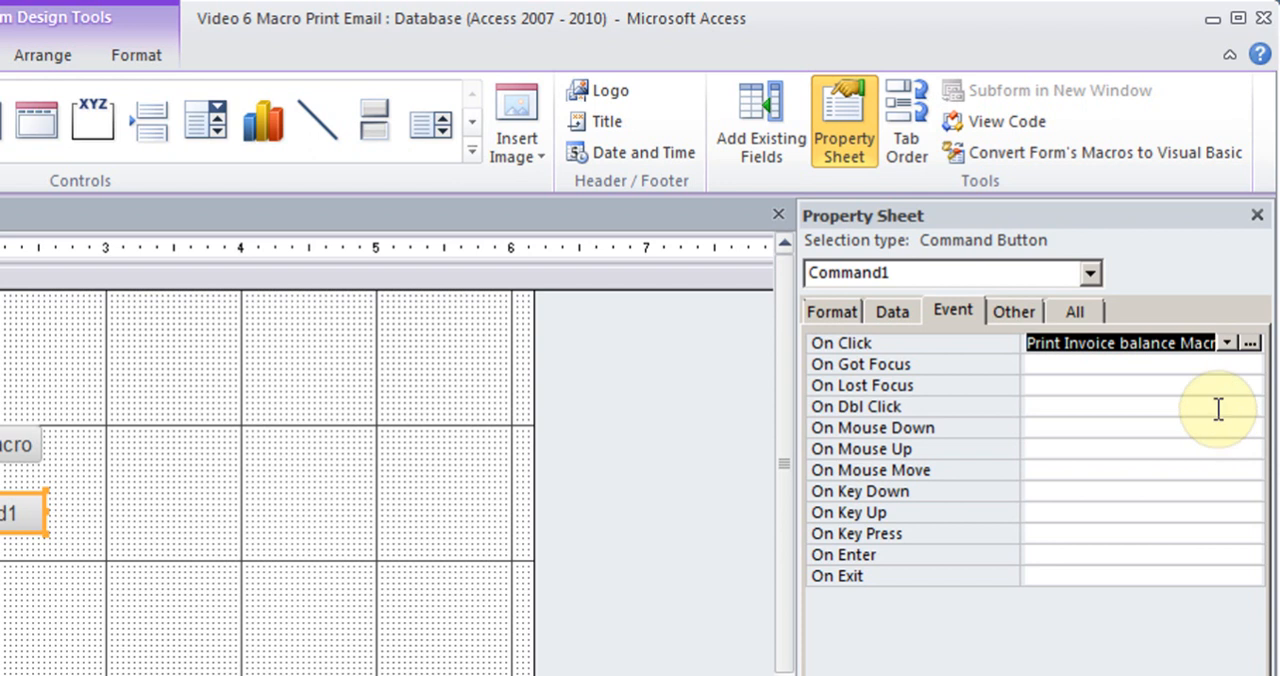
Set the new button's caption to "Print Balance Invoice" and enlarge the button until the full caption fits
left_click(818, 312)
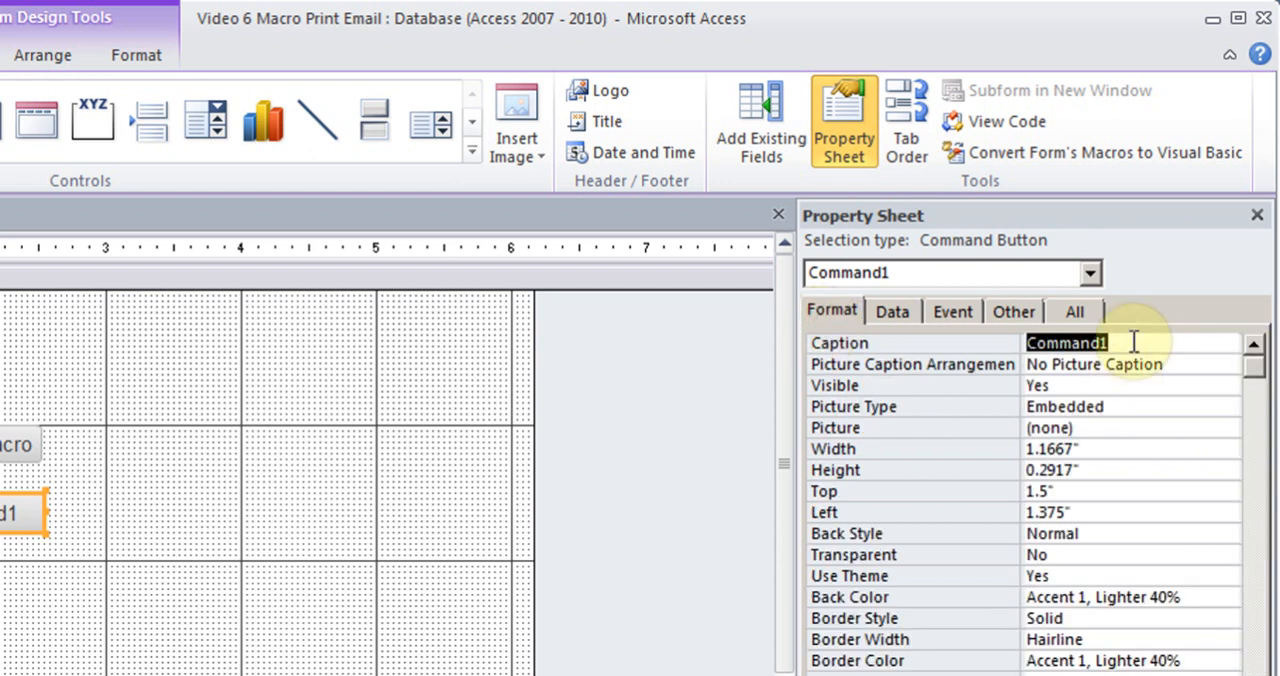
type("Print")
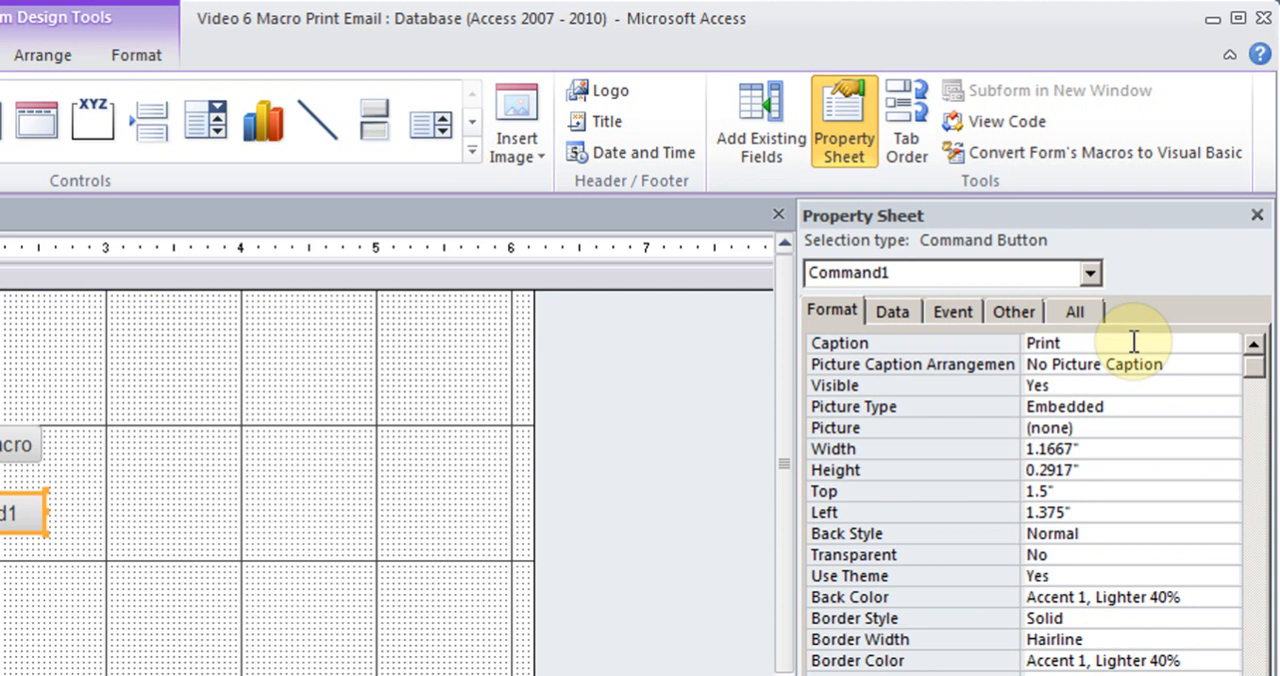
type(" Bl")
key("BackSpace")
type("al")
key("BackSpace")
type("lance iNVOICE")
key("BackSpace")
key("BackSpace")
key("BackSpace")
key("BackSpace")
key("BackSpace")
key("BackSpace")
key("BackSpace")
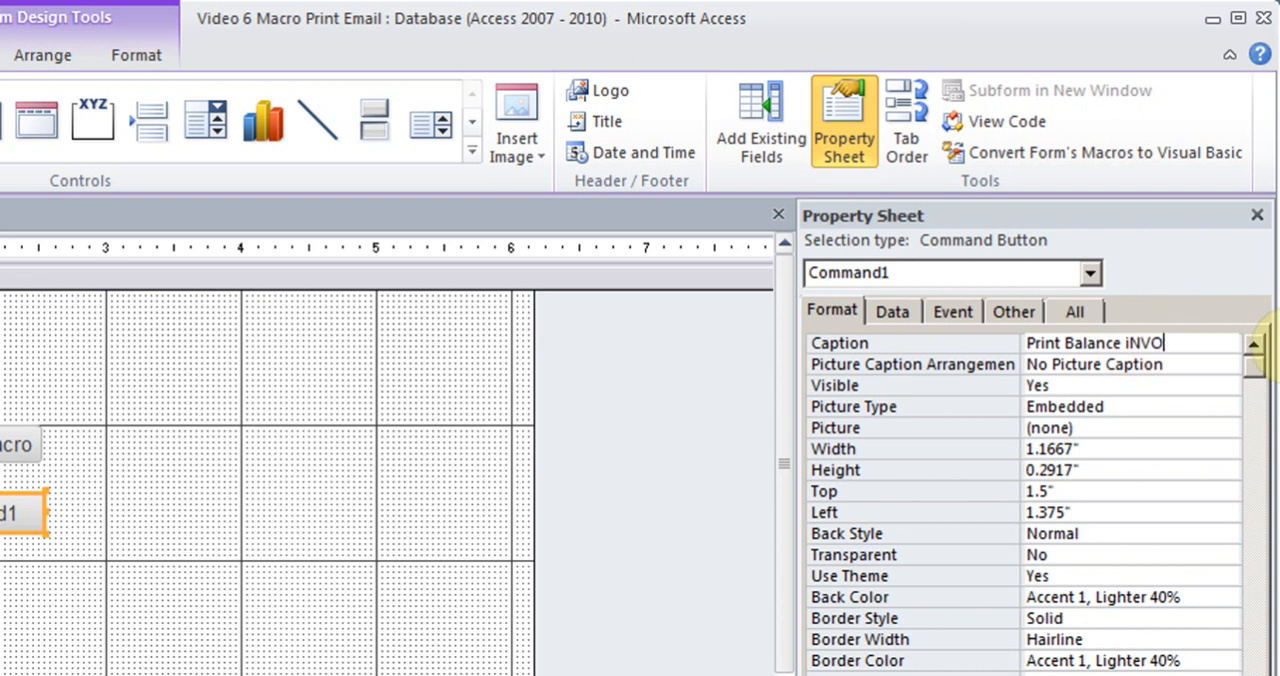
type("iN")
key("BackSpace")
key("BackSpace")
key("Caps_Lock")
type("Invoice")
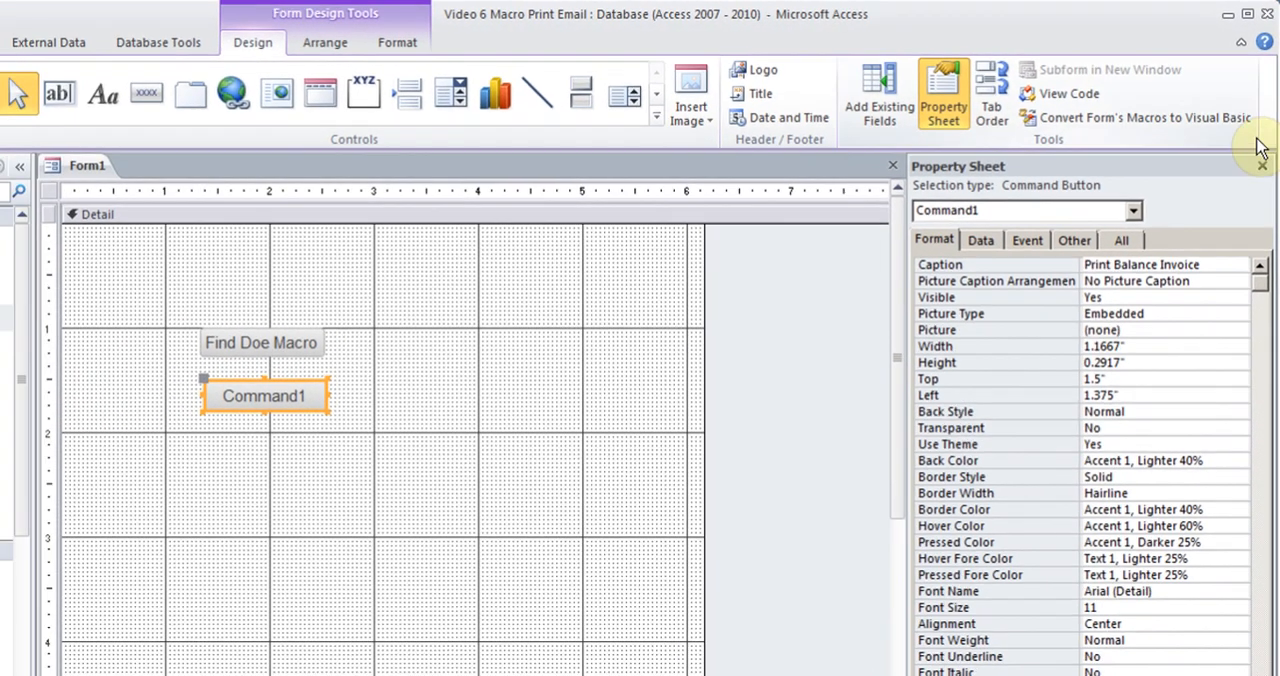
left_click(1262, 165)
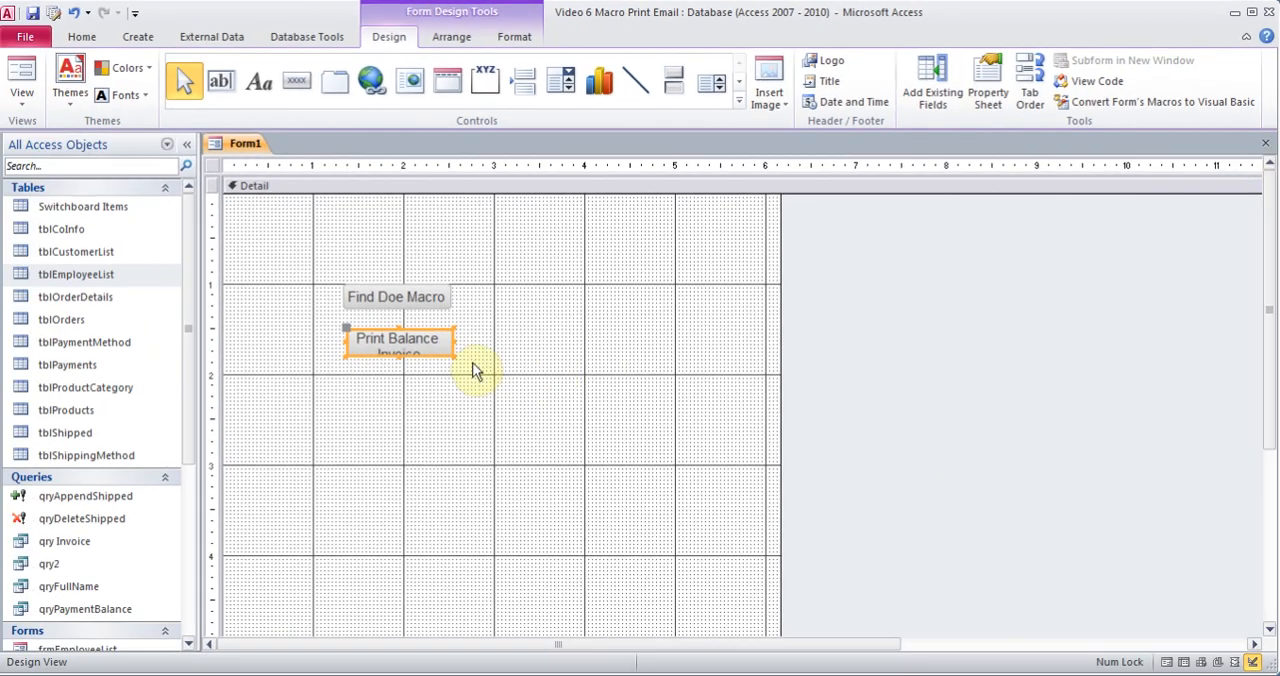
left_click_drag(453, 356, 462, 372)
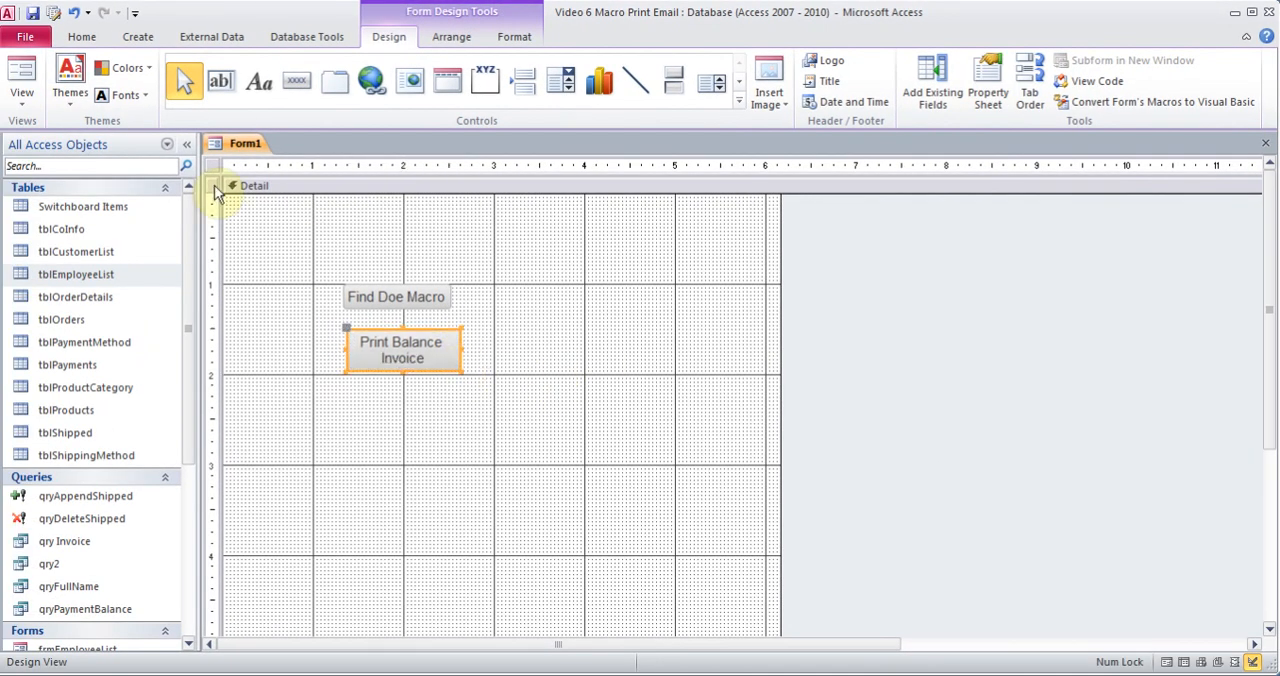
Test the Print Balance Invoice button in Form view by entering an order number and printing to Adobe PDF, and return to Design view
left_click(22, 74)
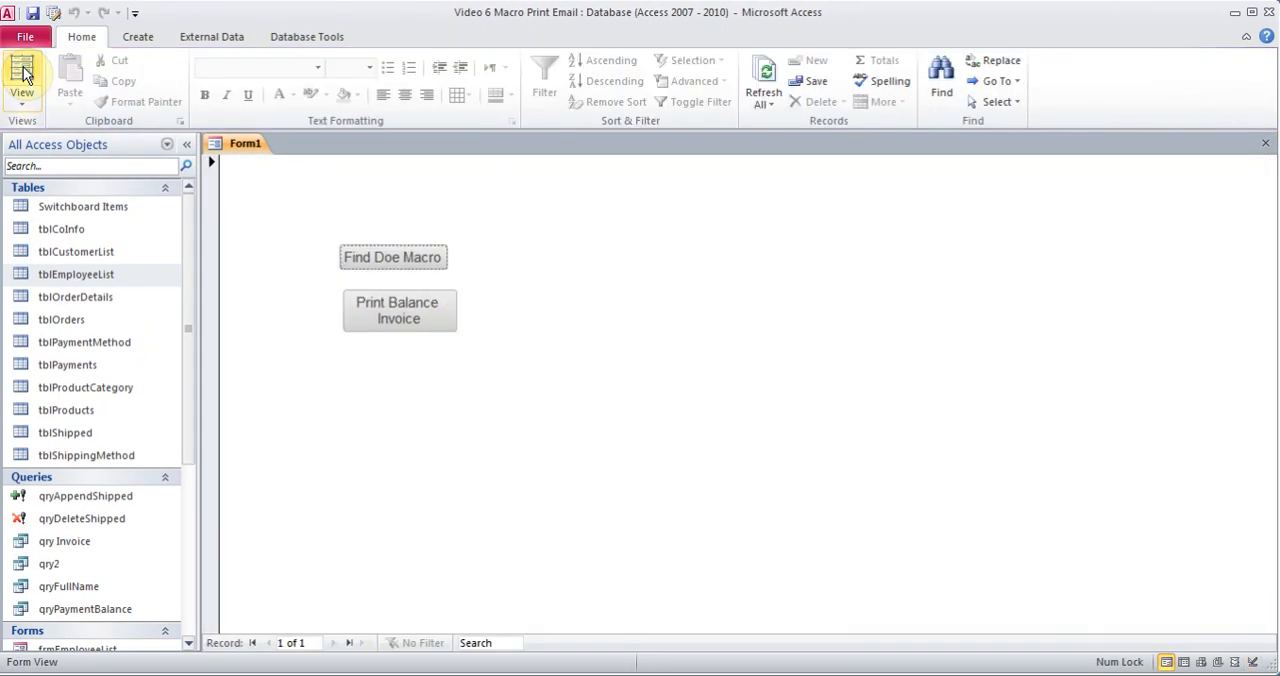
left_click(390, 320)
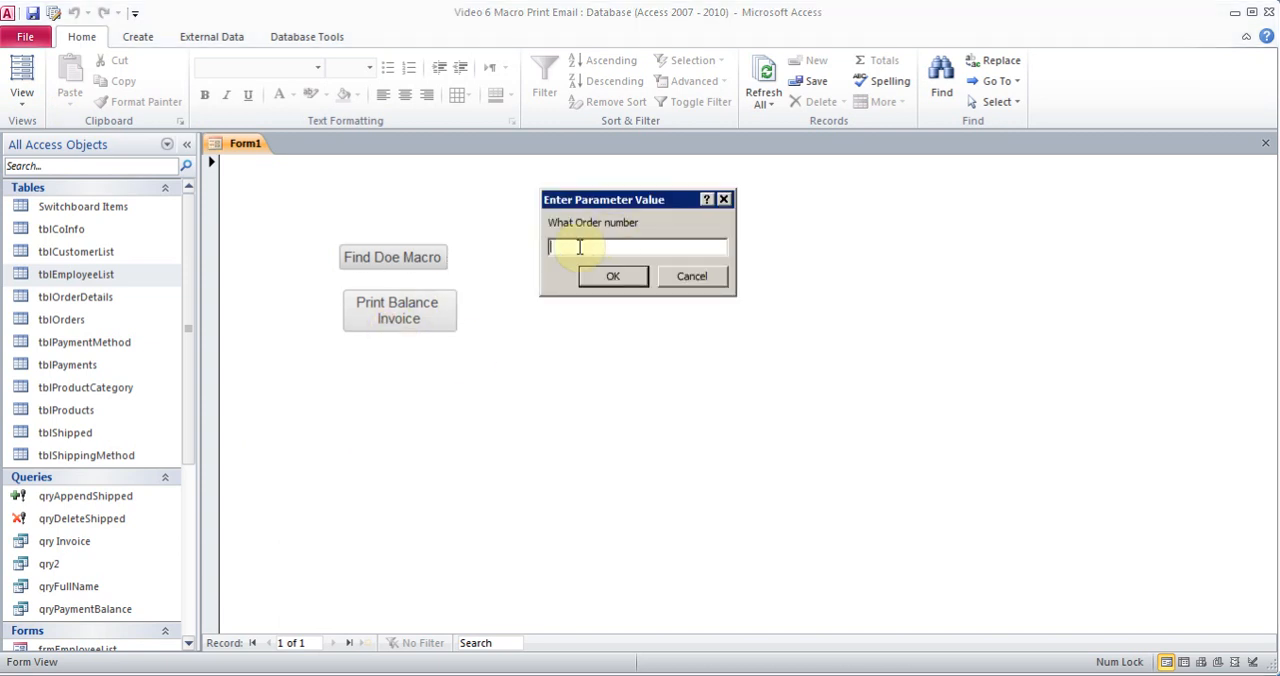
type("4")
key("Return")
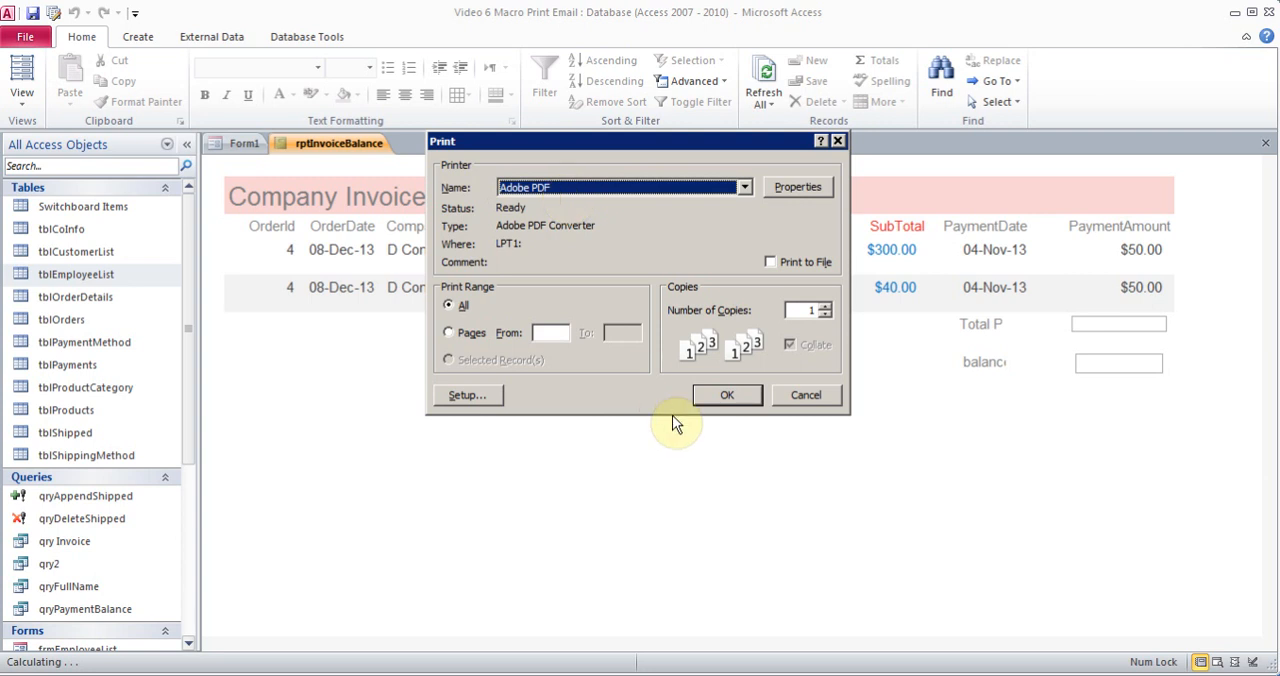
left_click(722, 397)
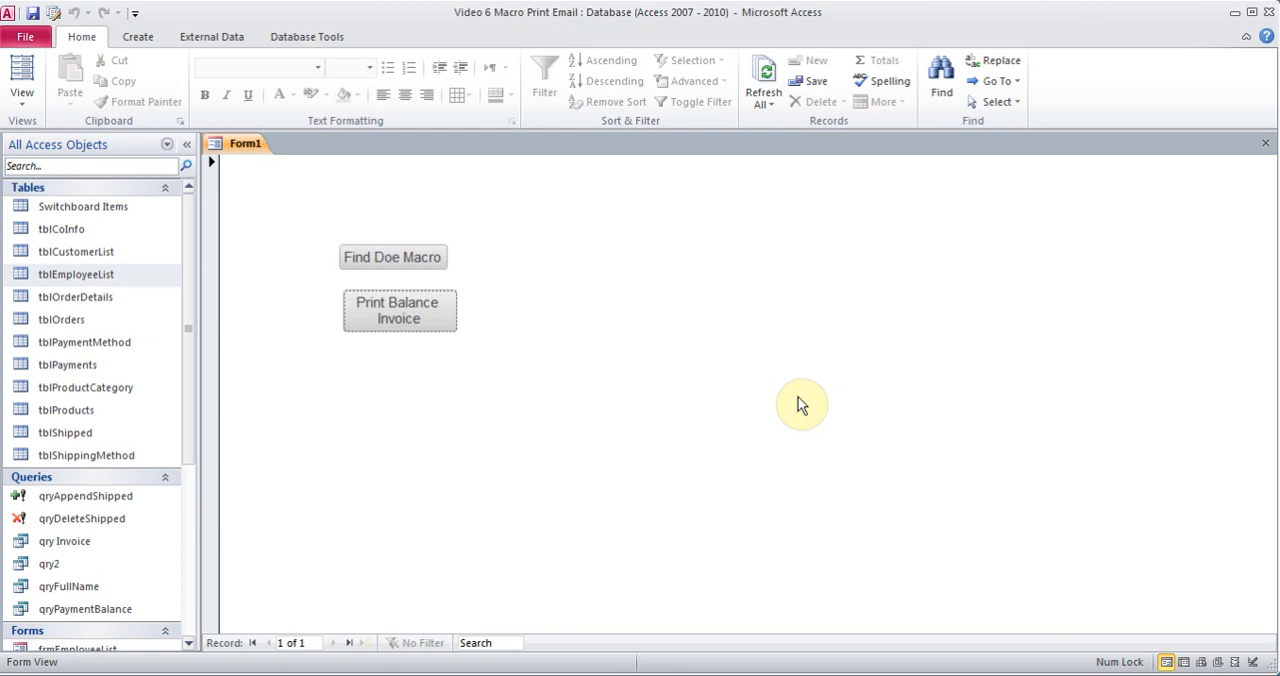
left_click(22, 95)
left_click(70, 343)
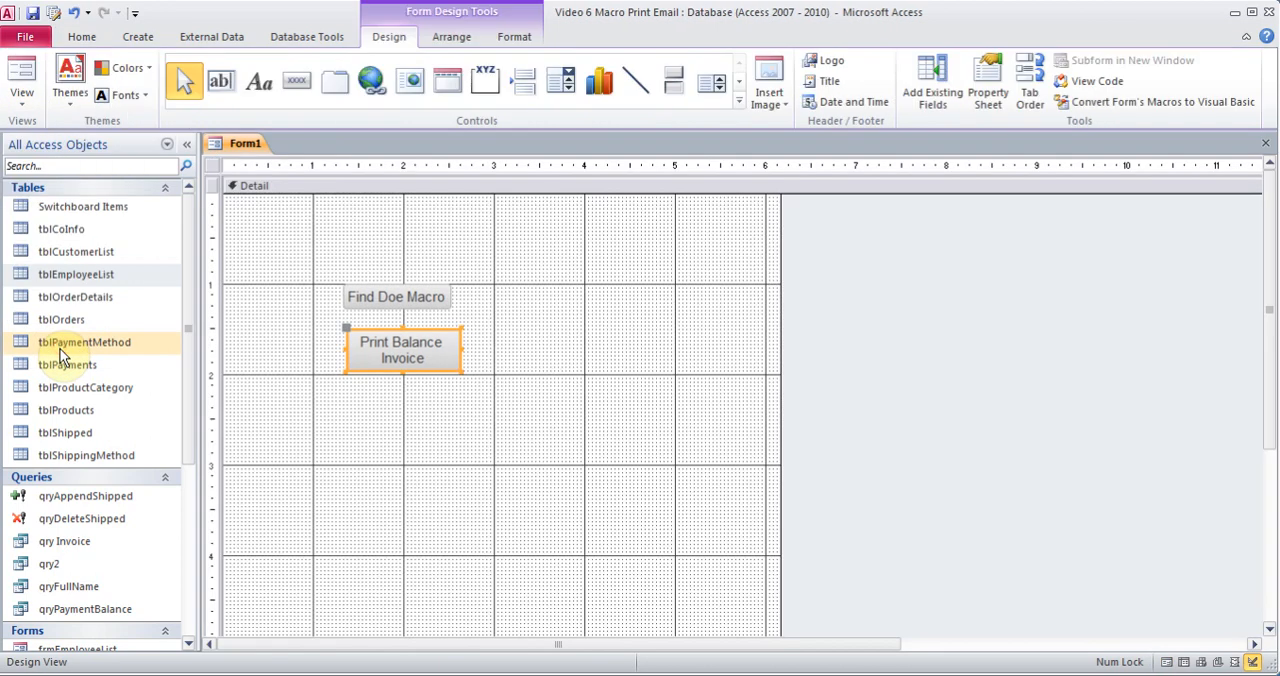
Create a new macro and add an EMailDatabaseObject action to it
left_click(136, 36)
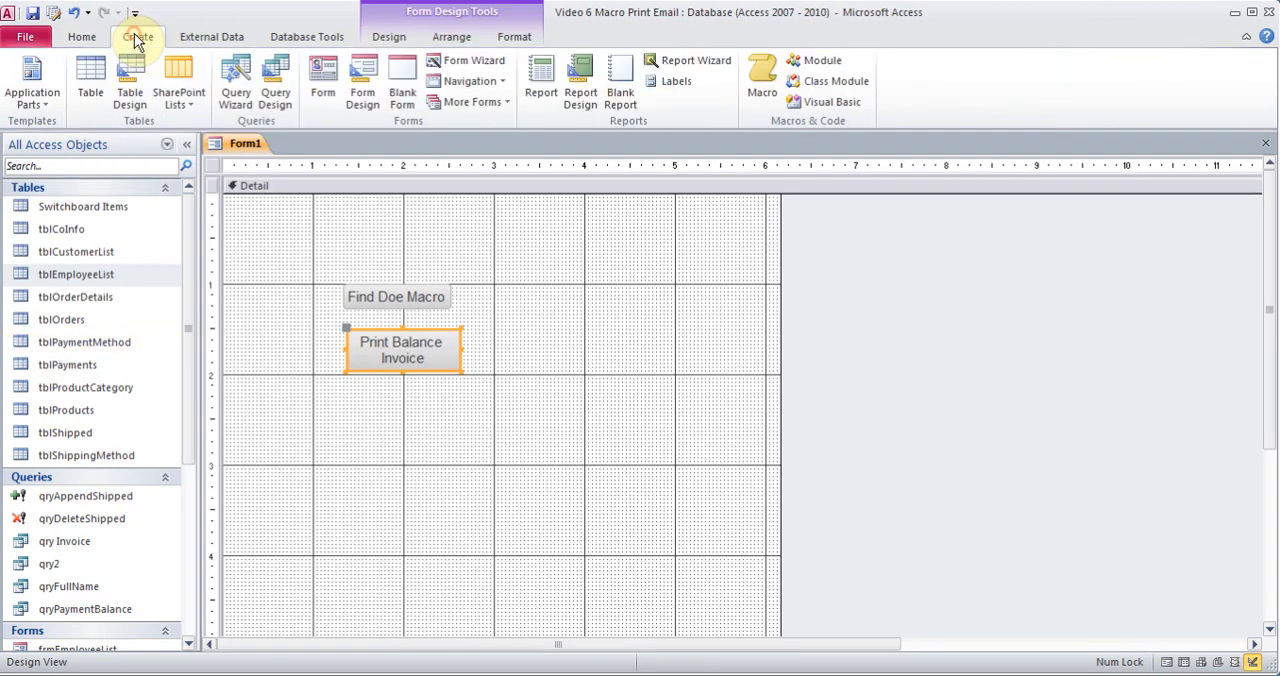
left_click(768, 79)
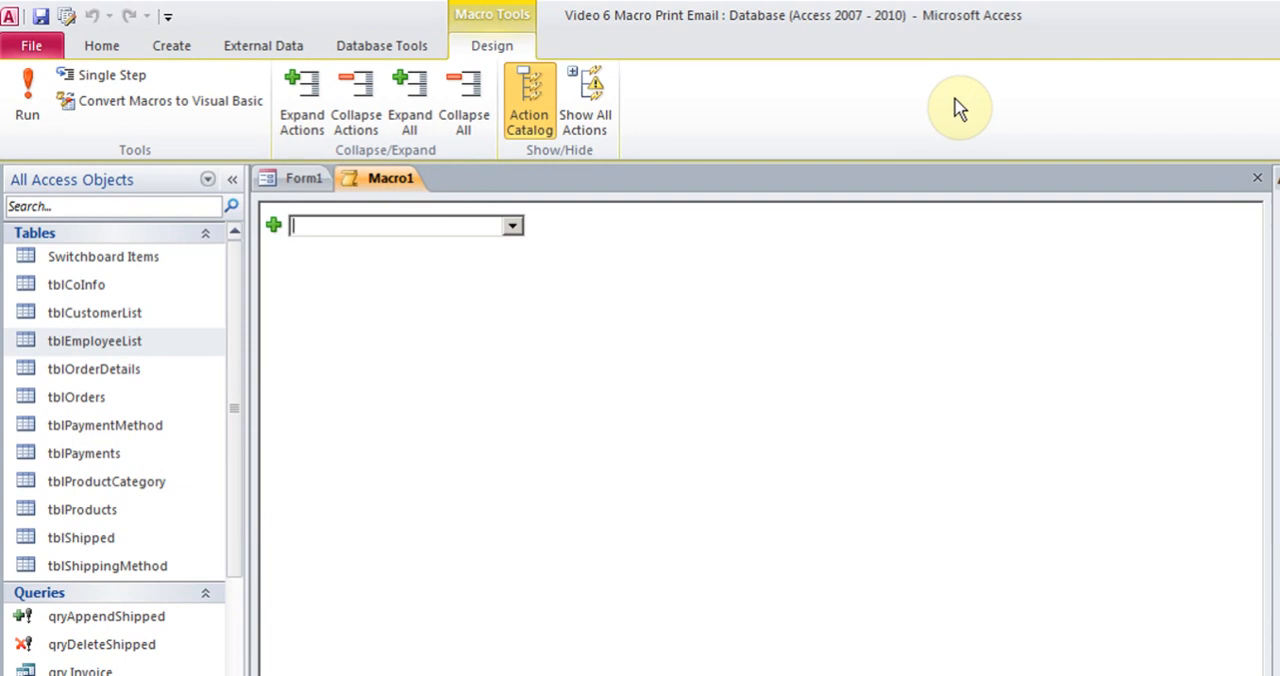
left_click(514, 227)
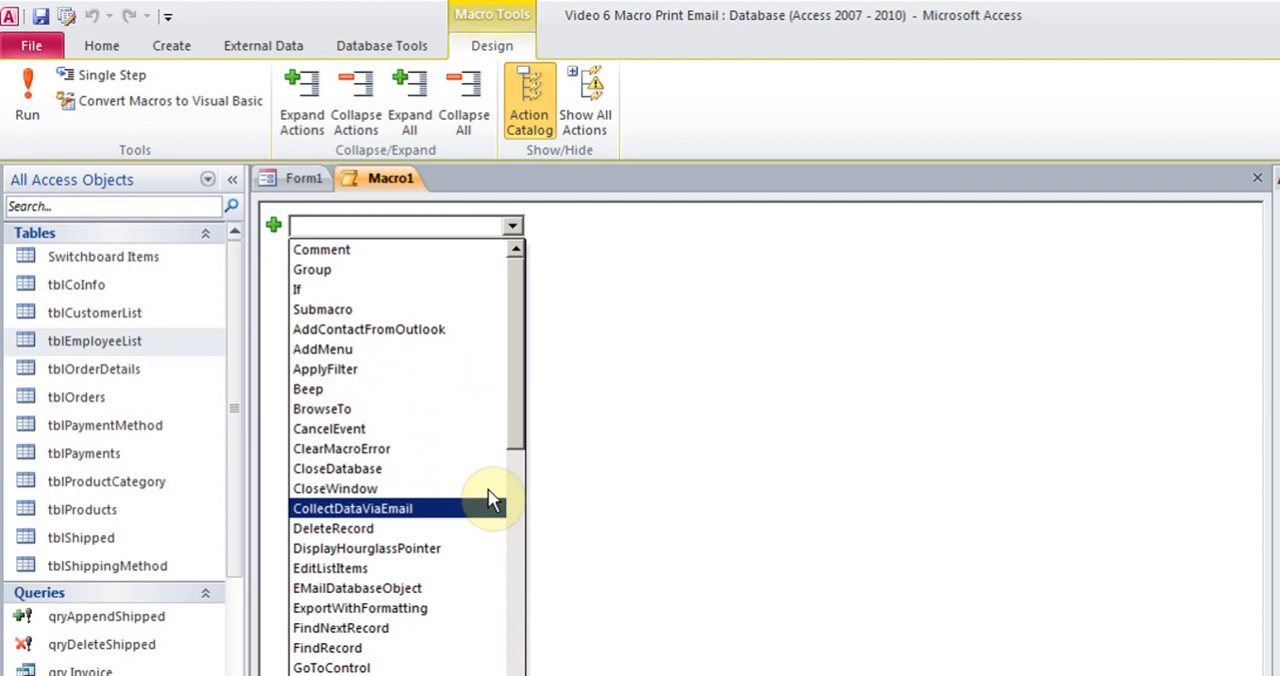
left_click_drag(514, 423, 516, 675)
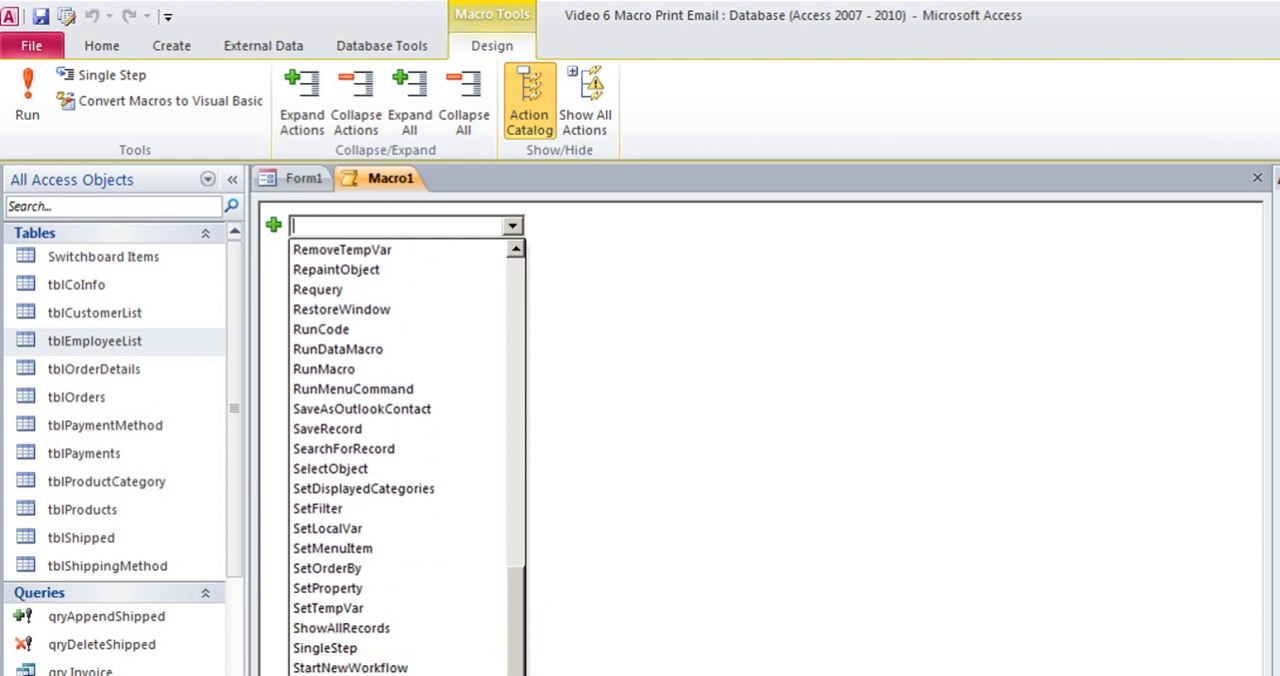
left_click_drag(516, 675, 520, 412)
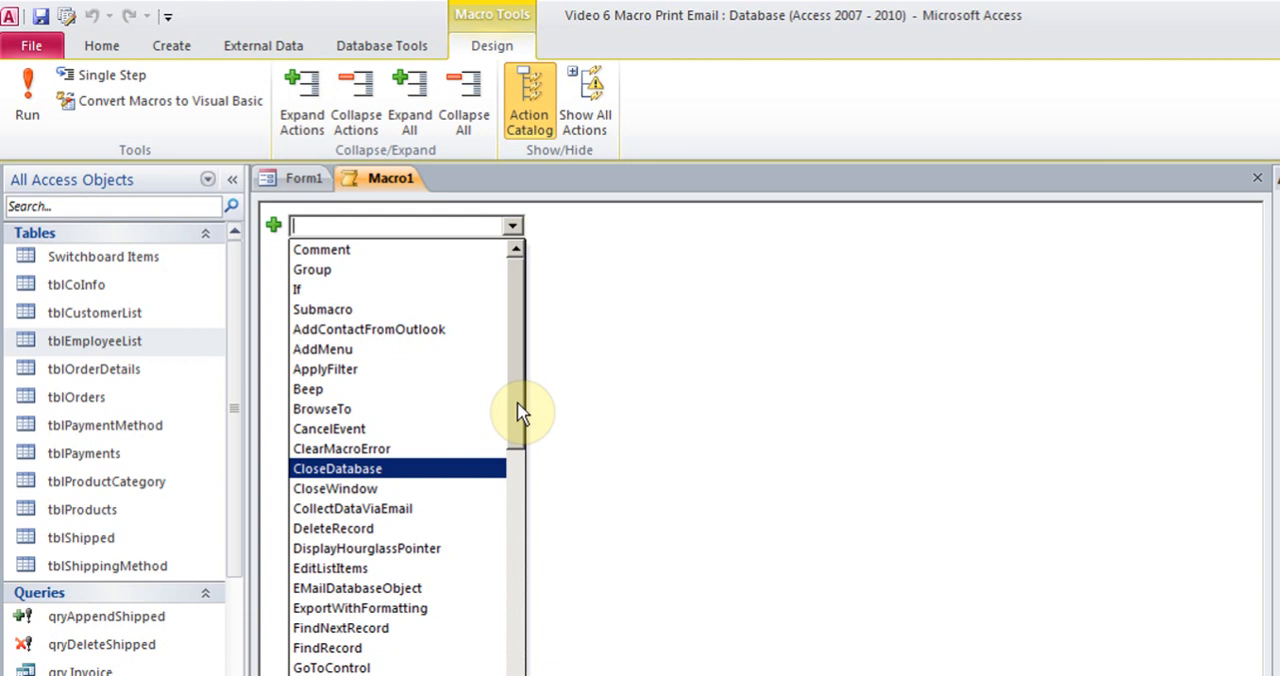
left_click(397, 589)
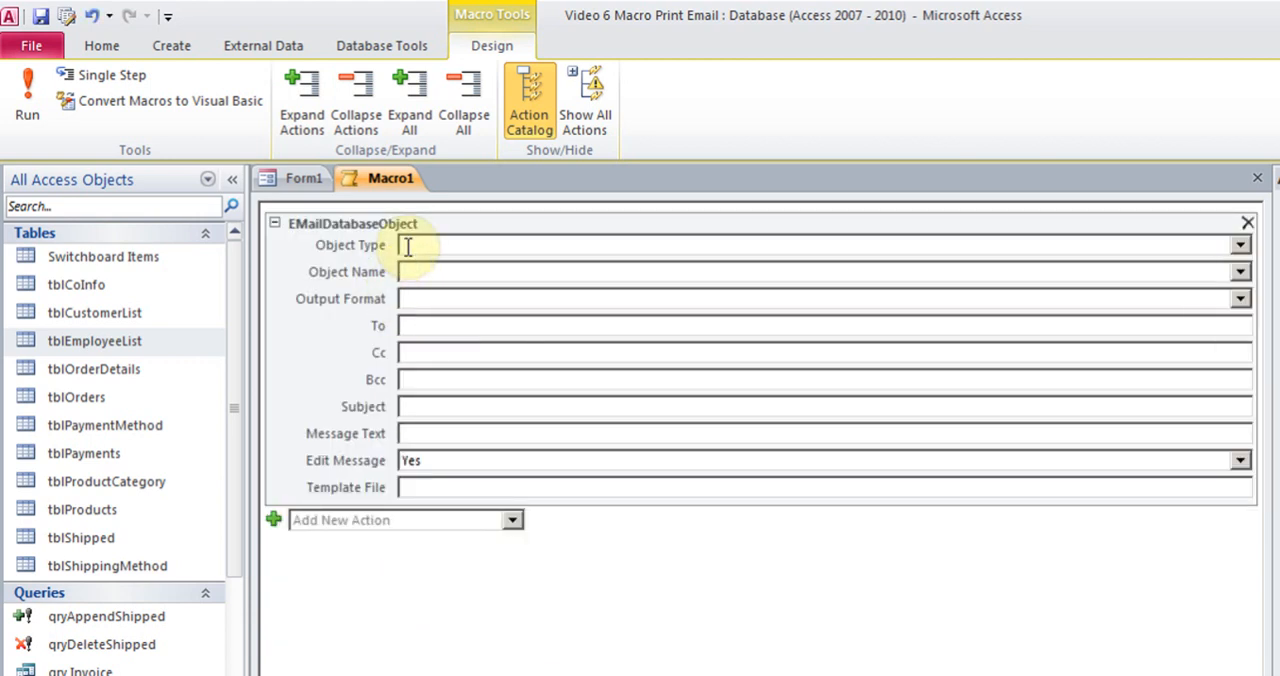
Set the email action's object type to Report, object name to rptInvoiceBalance and output format to PDF Format (*.pdf)
left_click(1240, 245)
left_click(500, 350)
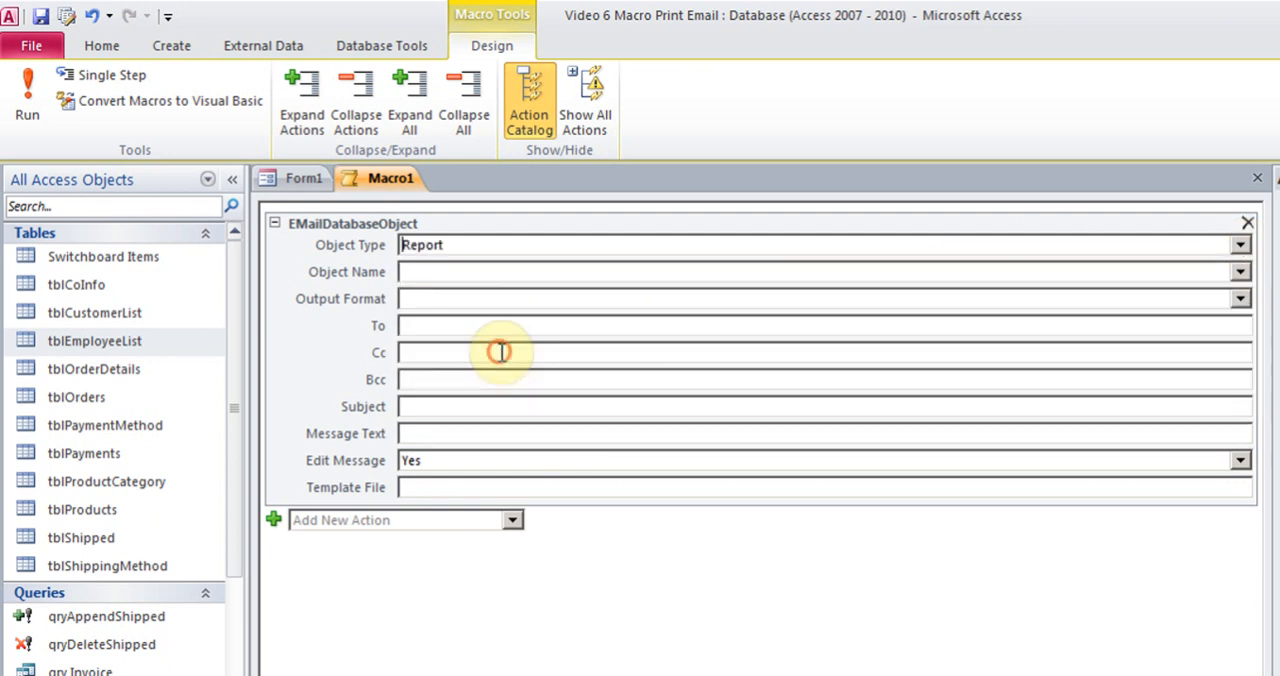
left_click(1240, 272)
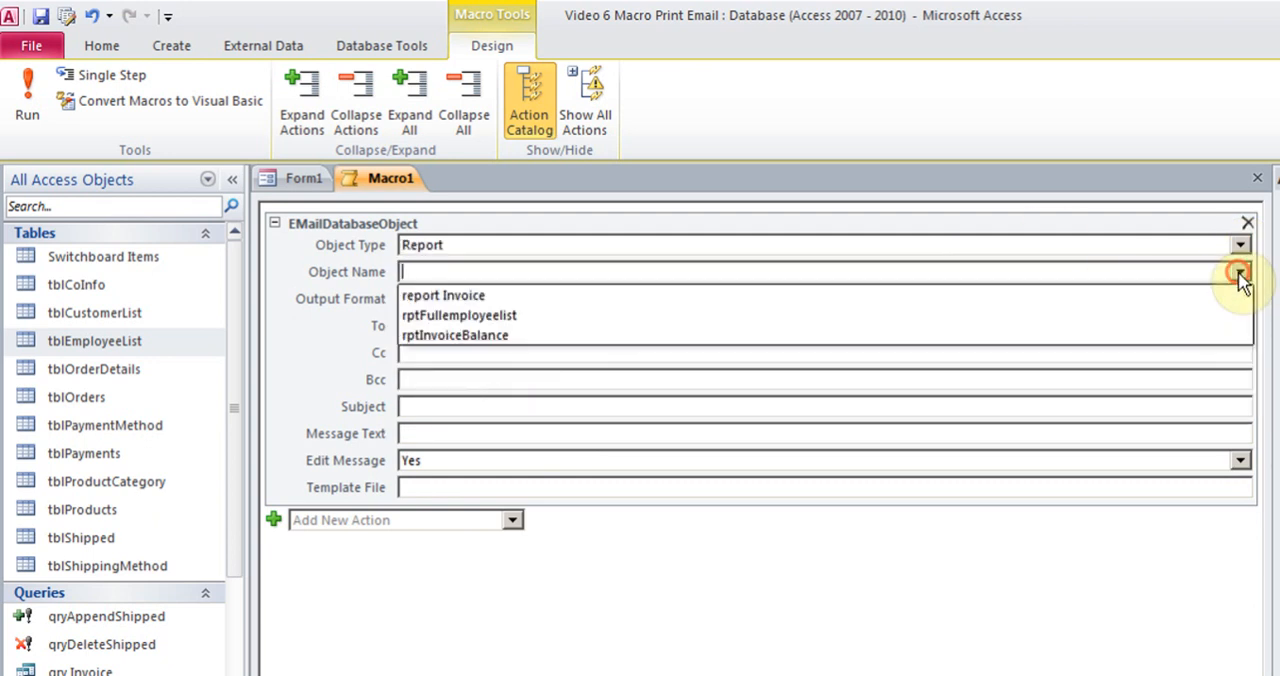
left_click(786, 337)
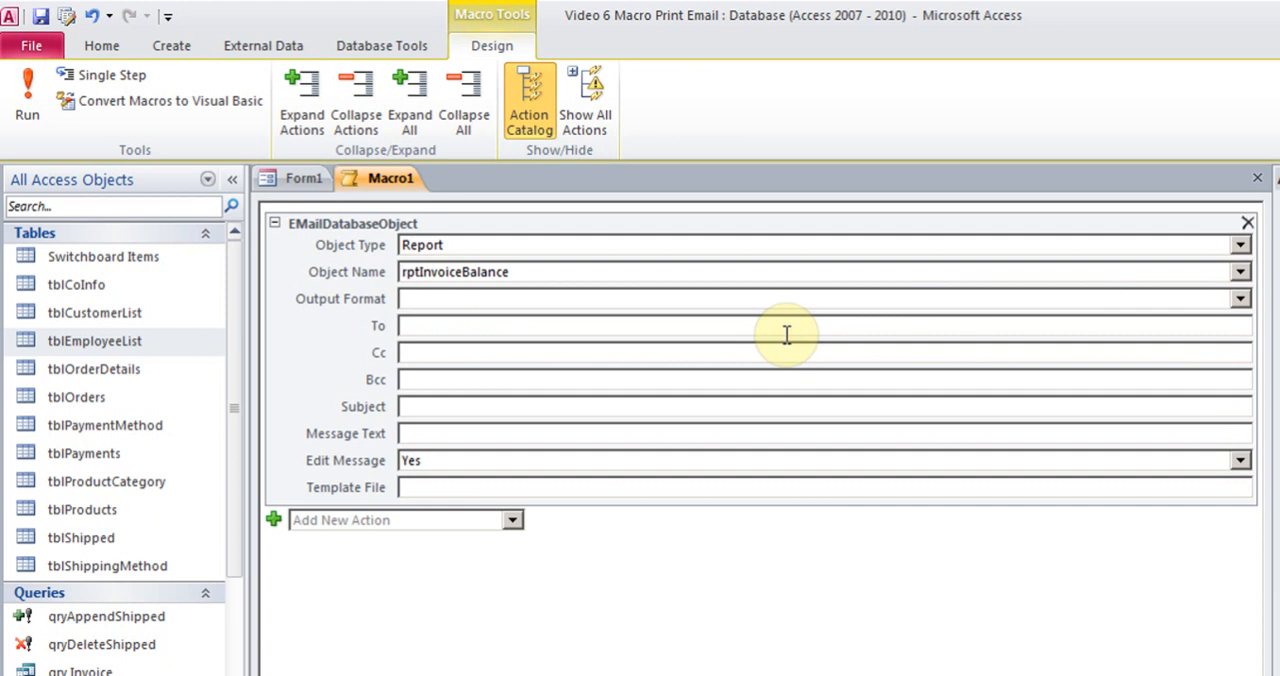
left_click(771, 299)
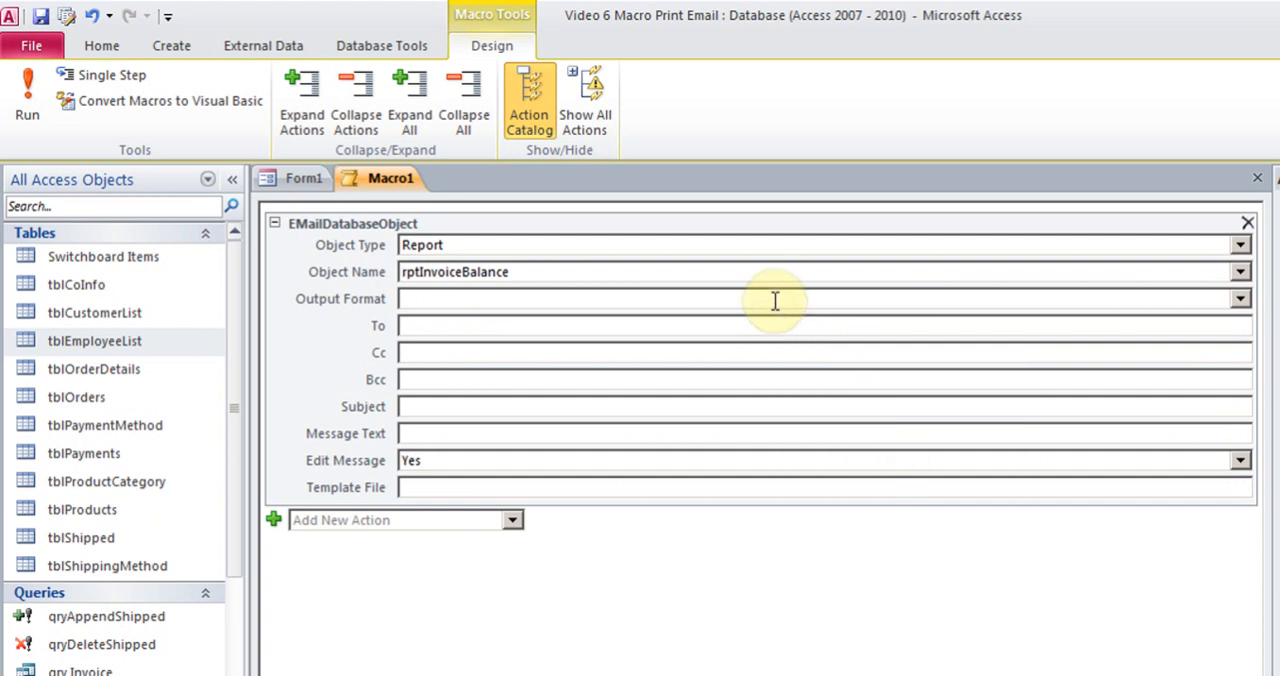
left_click(1240, 299)
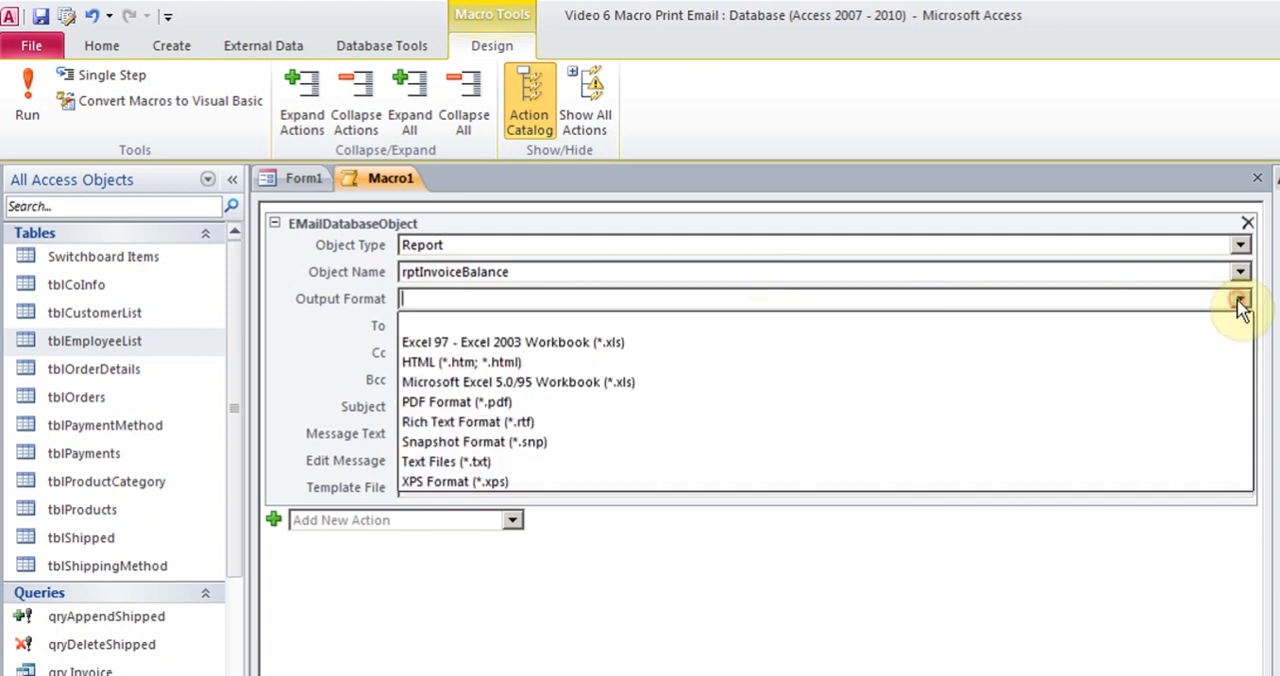
left_click(604, 401)
Leave the email action's recipient fields blank and enter the subject "Invoice" and the message text "Here is your balance."
left_click(595, 331)
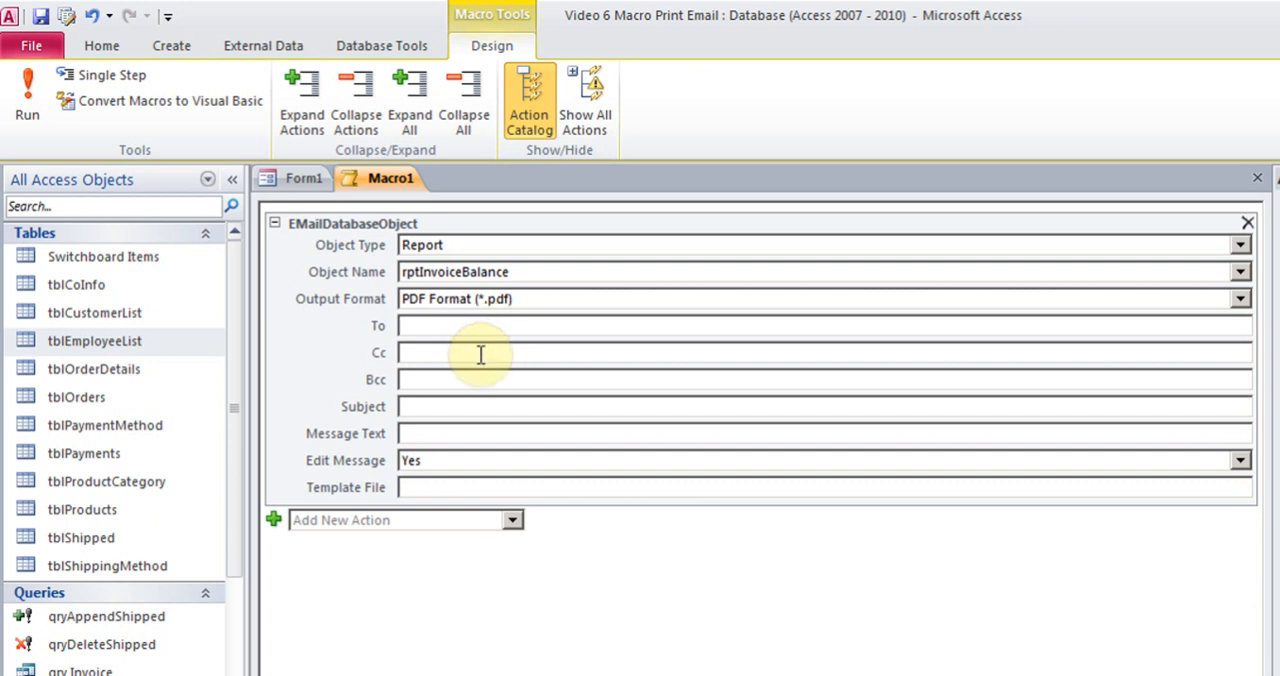
left_click(480, 354)
left_click(473, 376)
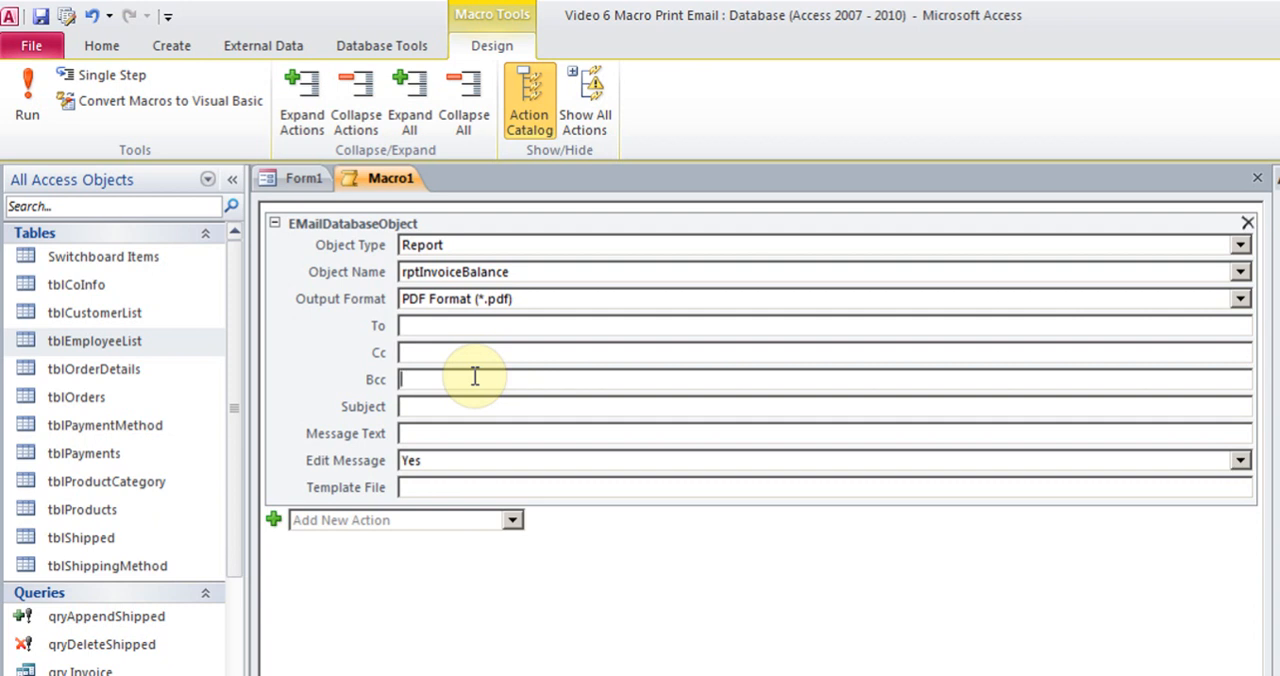
left_click(457, 324)
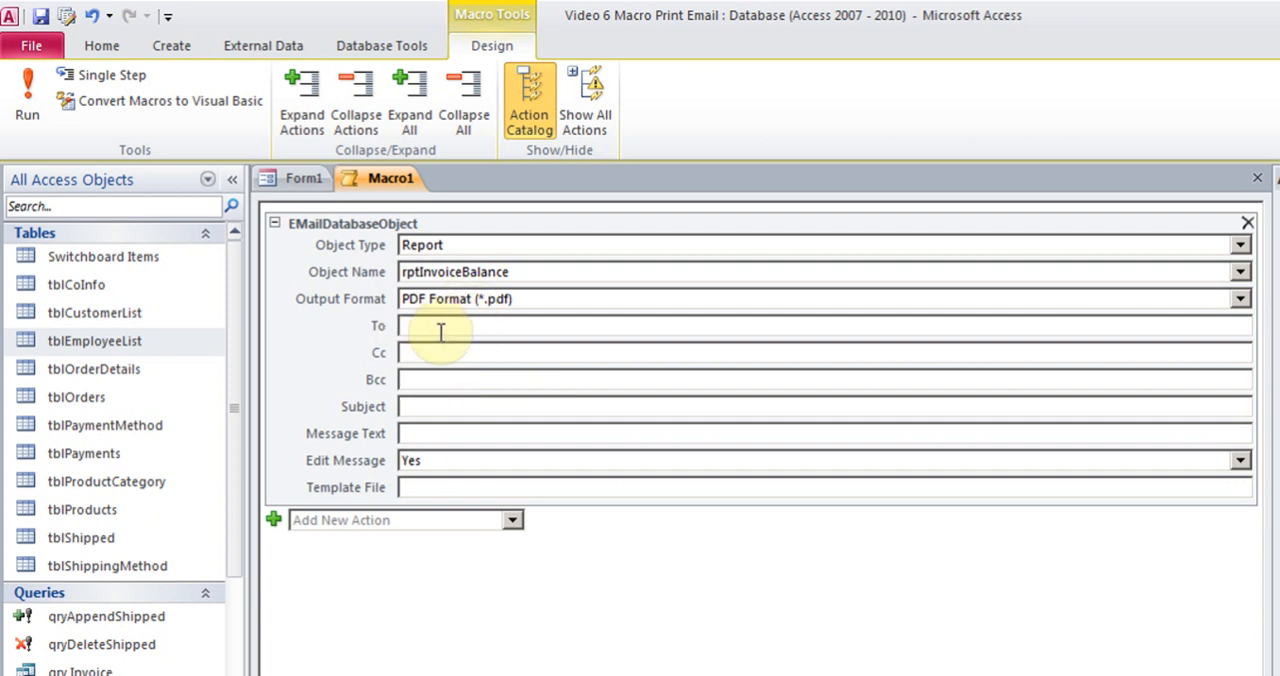
left_click(428, 380)
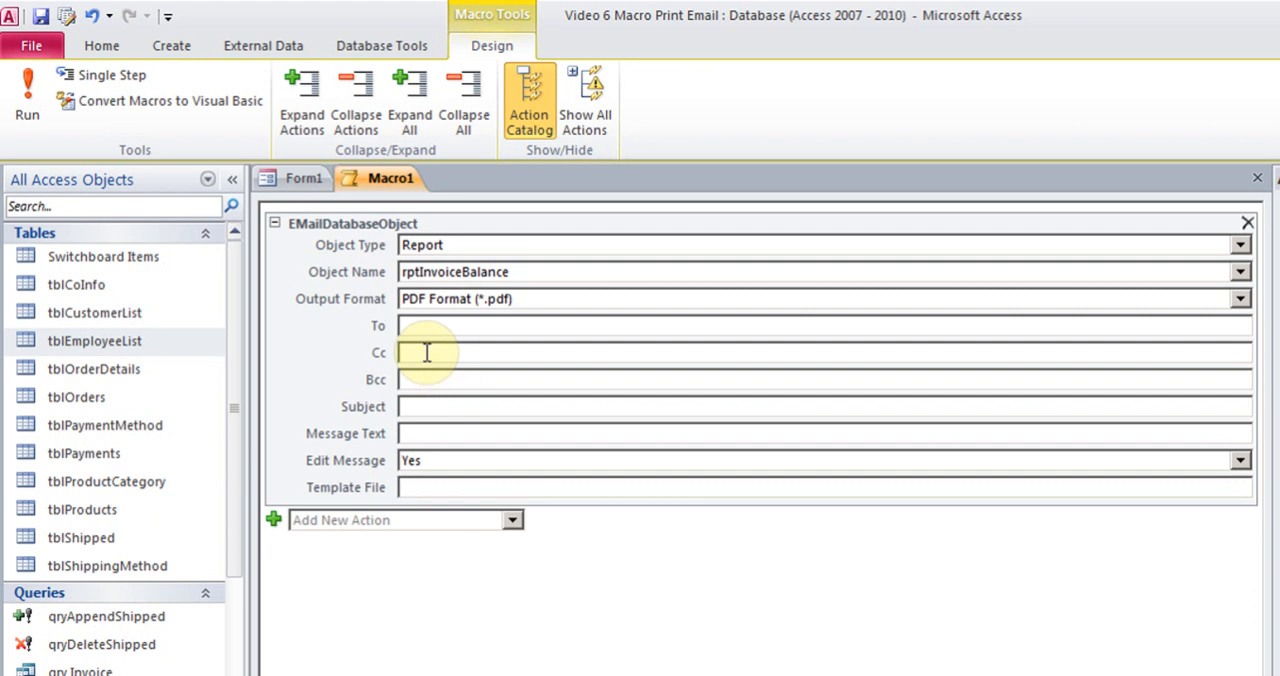
left_click(437, 405)
type("Invoice")
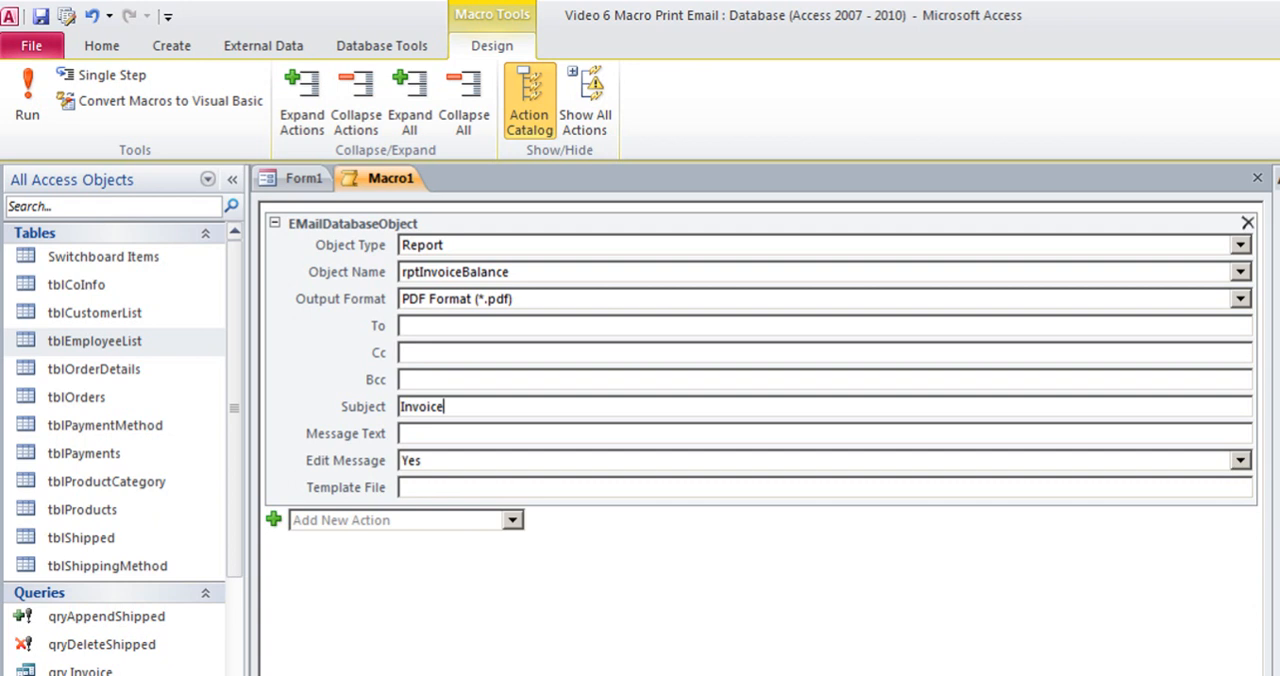
left_click(497, 432)
type("Here is your ba")
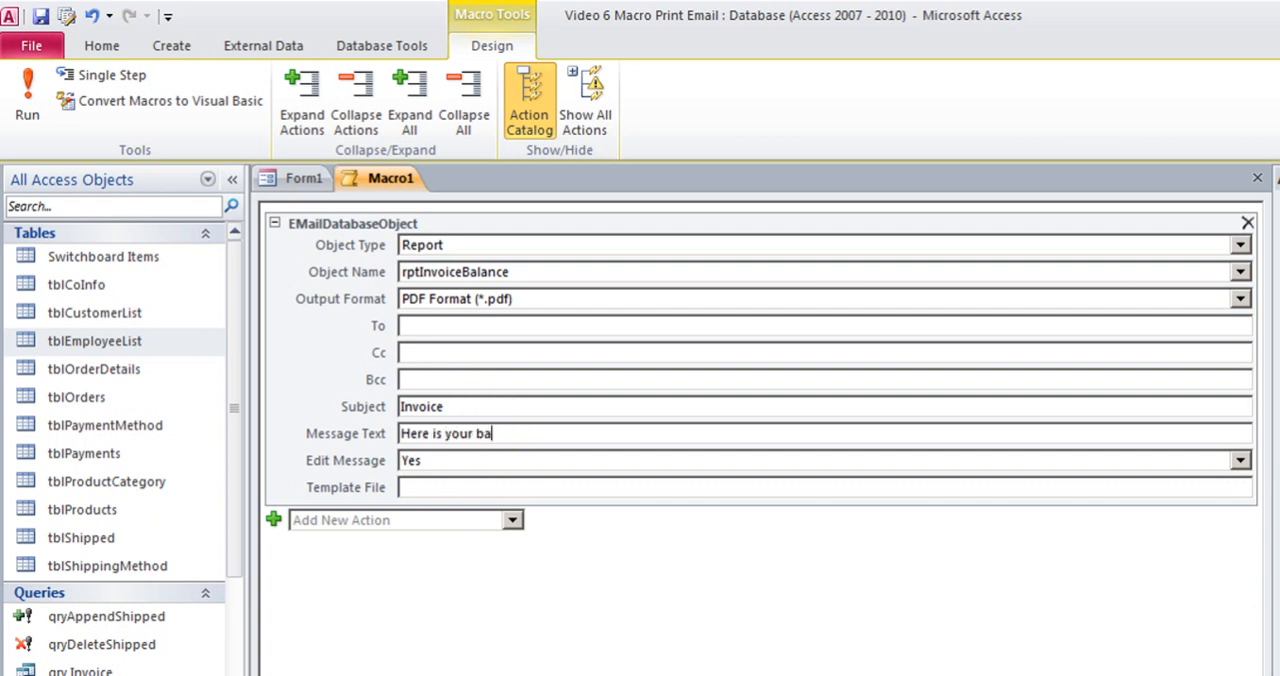
type("lance.")
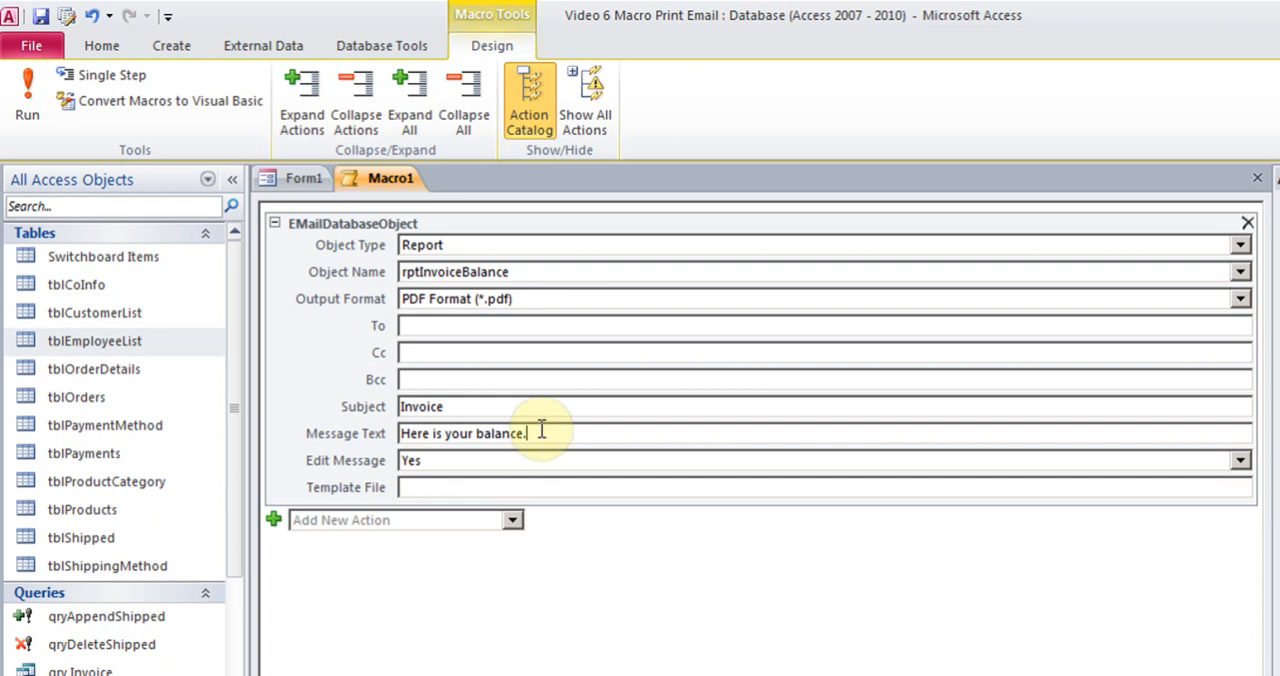
Keep message editing enabled in the email action, and close and save the macro as "Email Balance Invoice Macro"
left_click(516, 458)
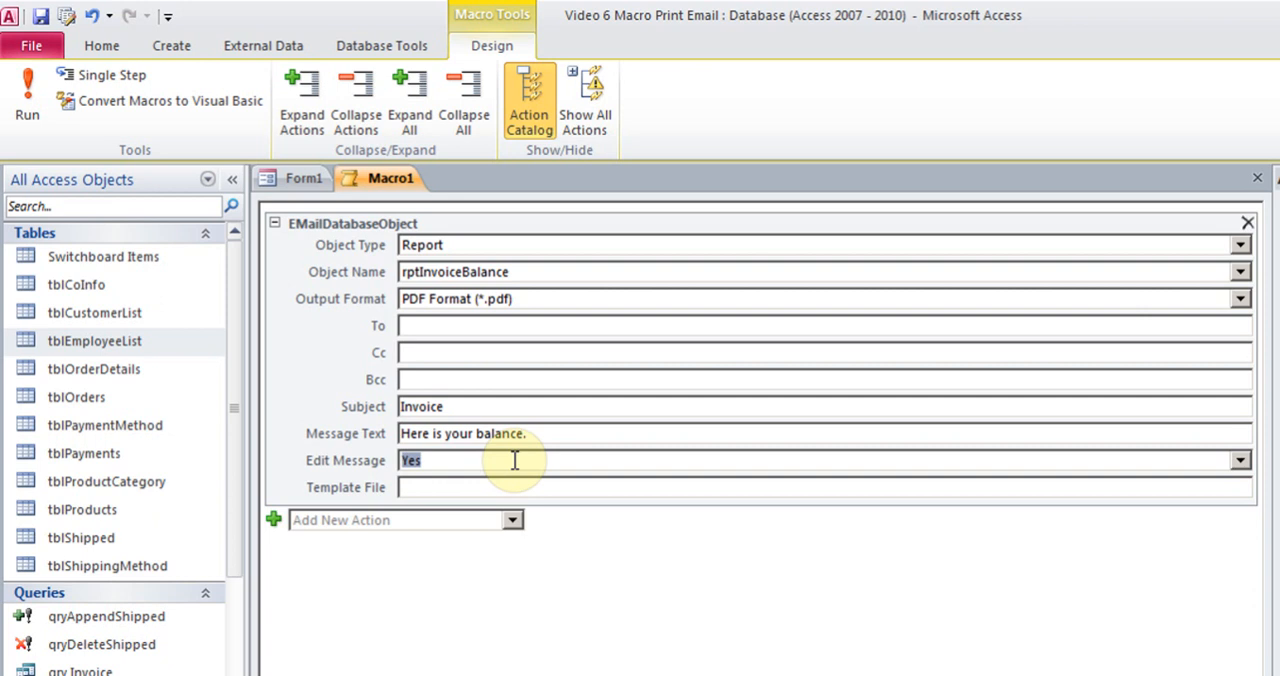
key("Tab")
left_click(1257, 177)
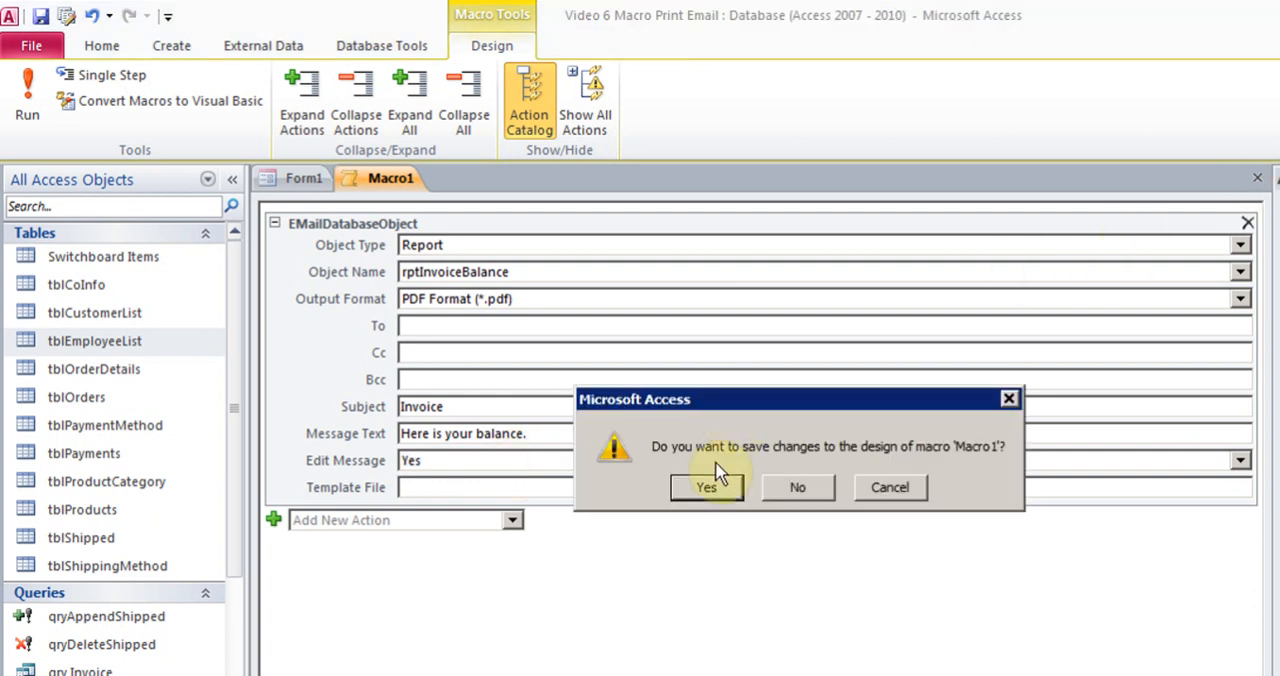
left_click(706, 487)
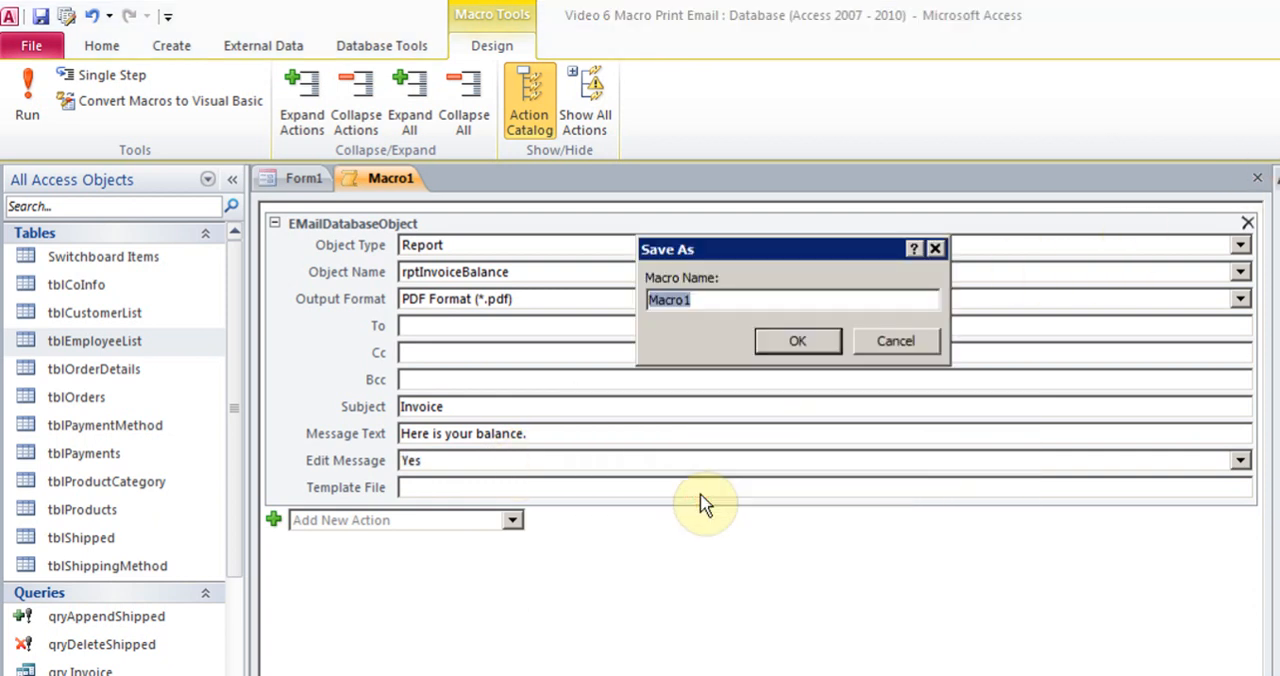
type("Email B")
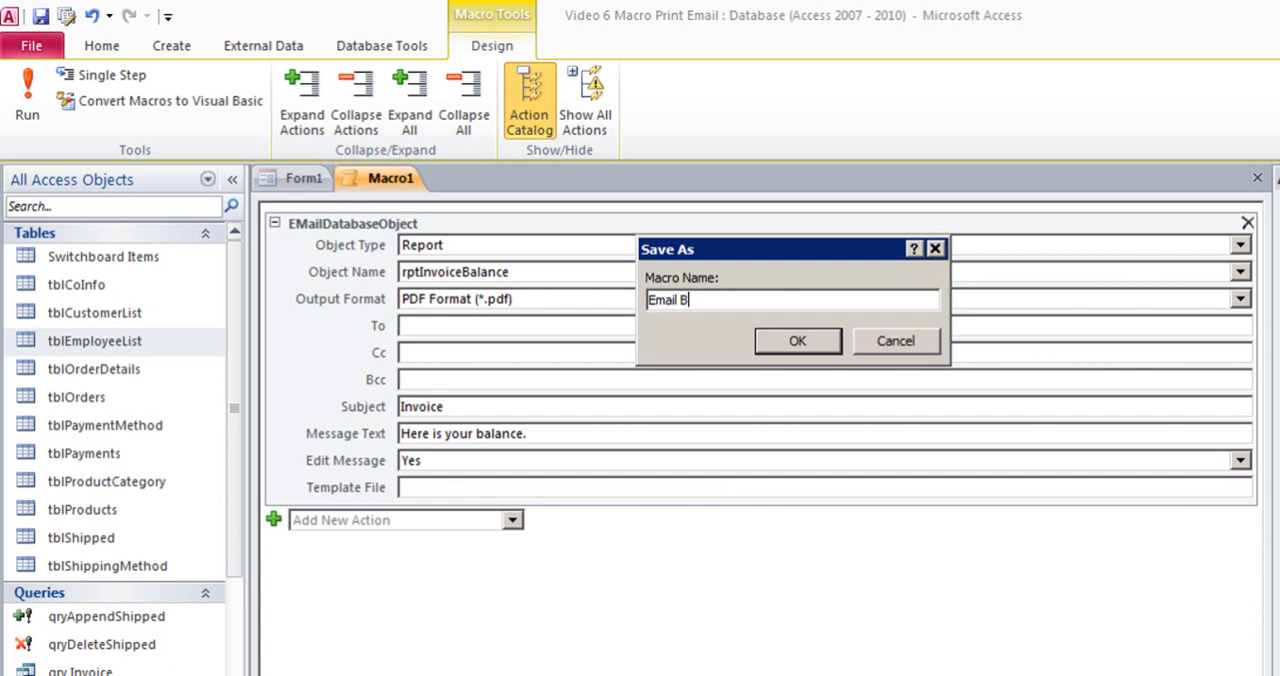
type("alance Invoice Macro")
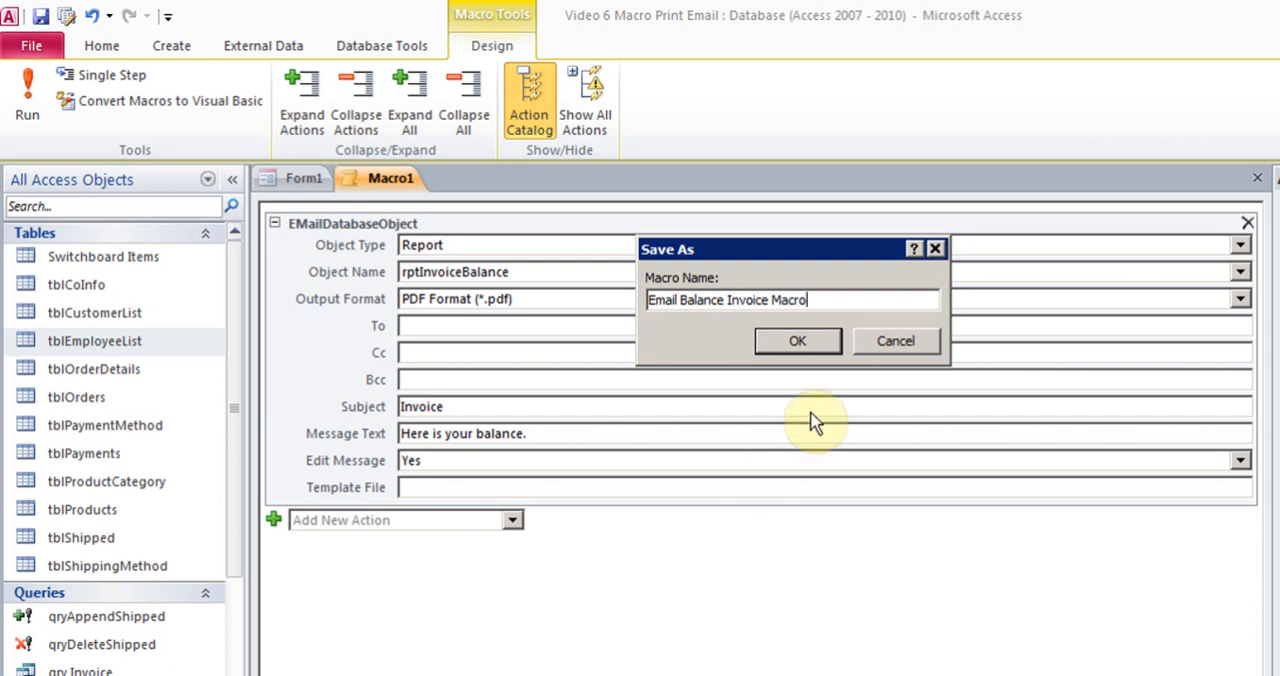
left_click(800, 344)
Add a command button below Print Balance Invoice on Form1 that runs the Email Balance Invoice Macro
left_click(492, 518)
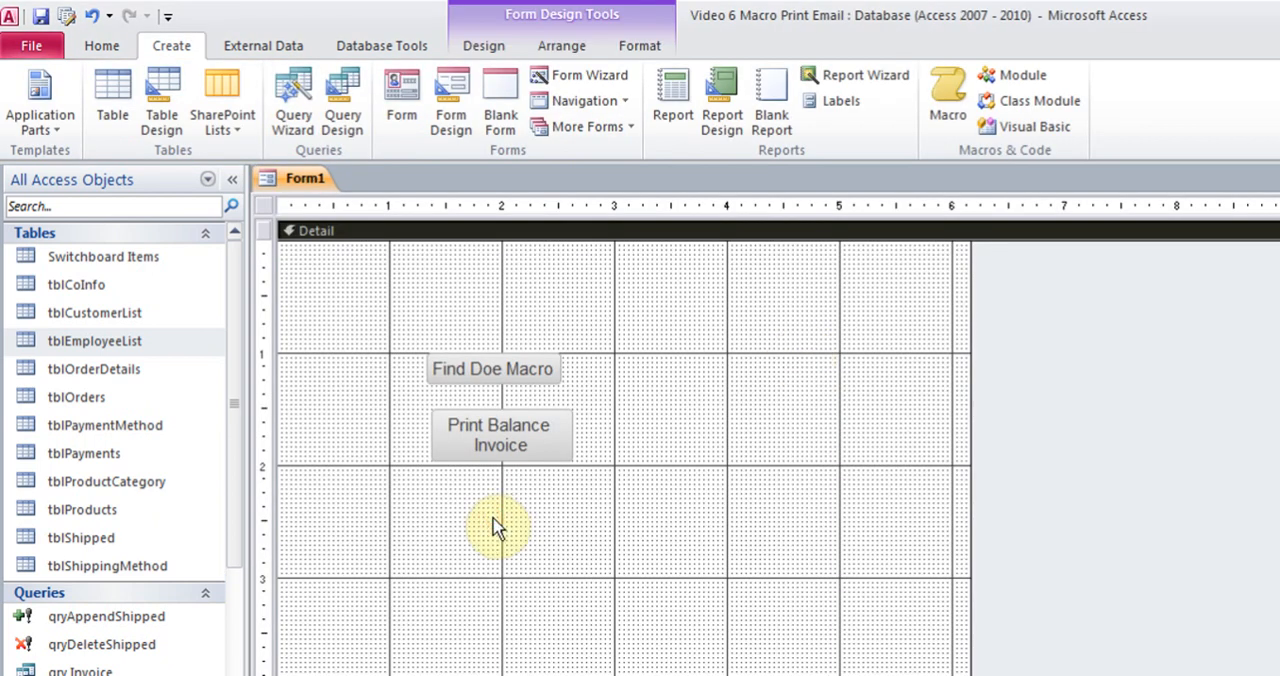
left_click(492, 44)
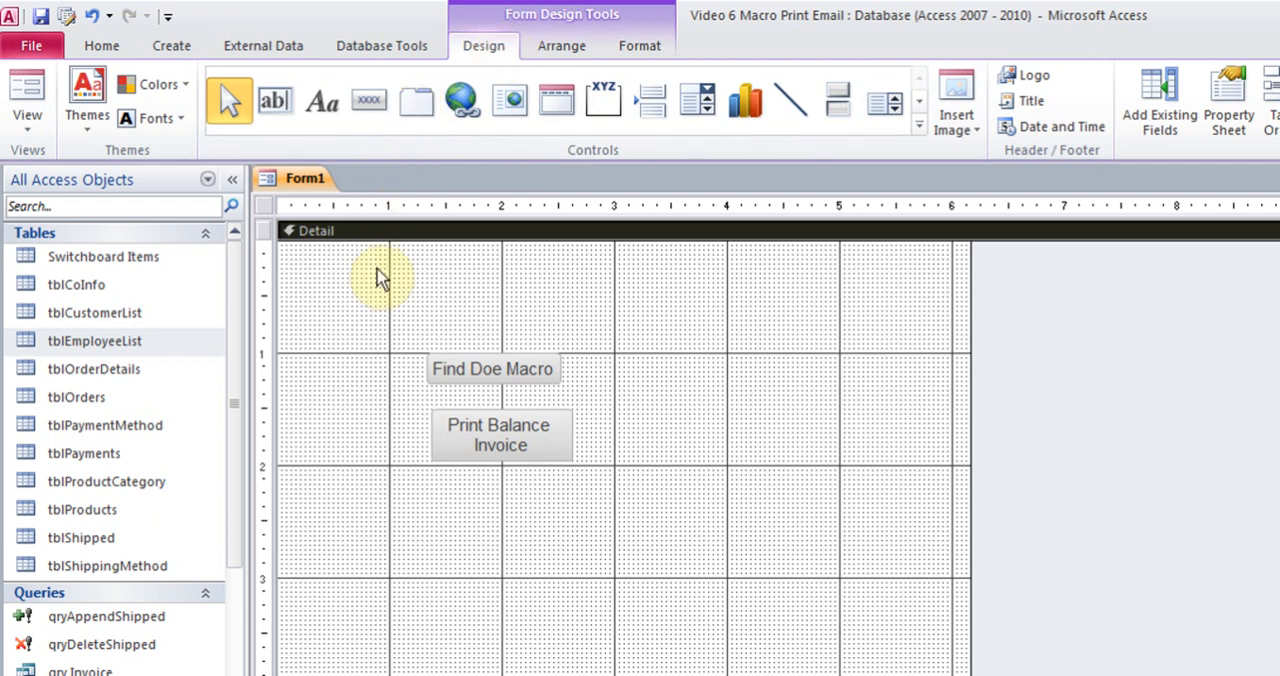
left_click(369, 100)
left_click_drag(437, 484, 568, 542)
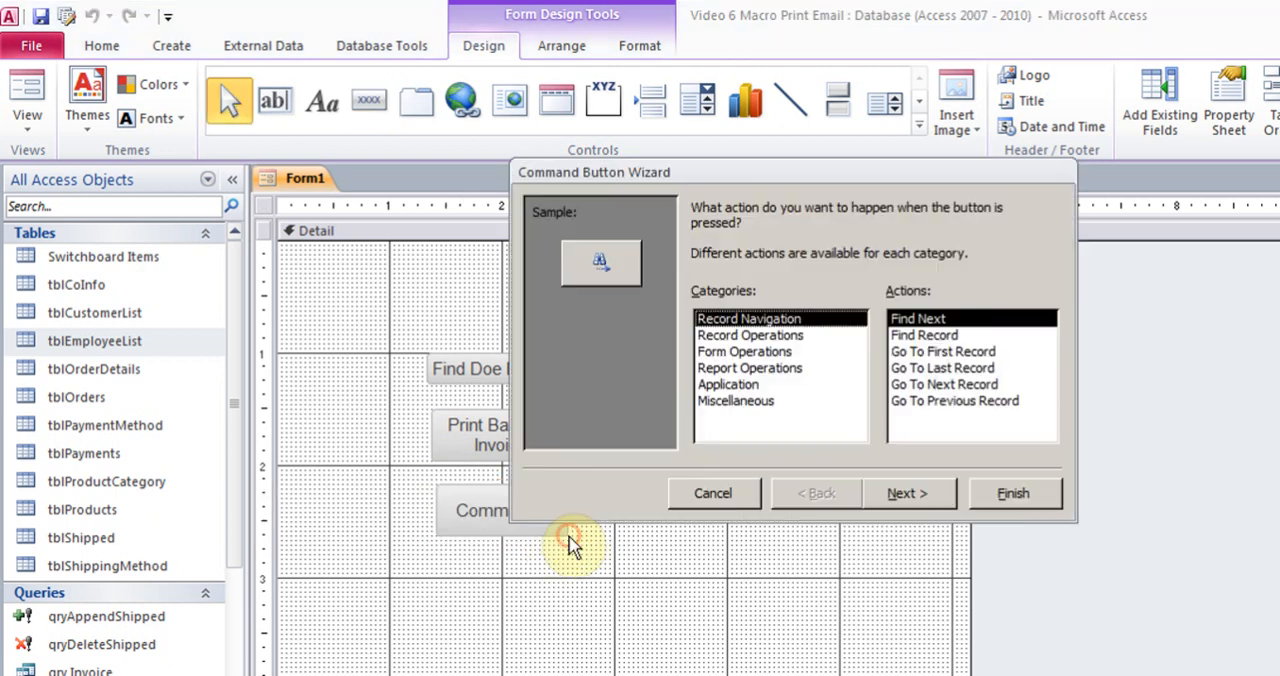
left_click(758, 400)
left_click(910, 353)
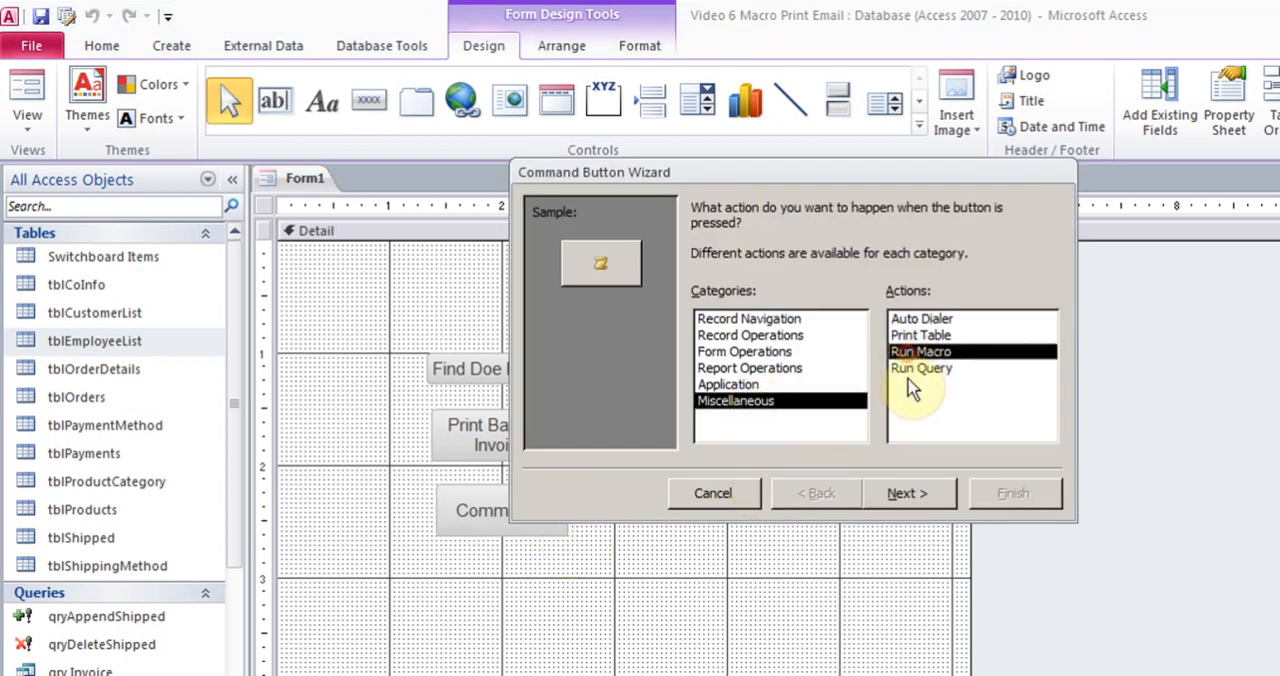
left_click(906, 493)
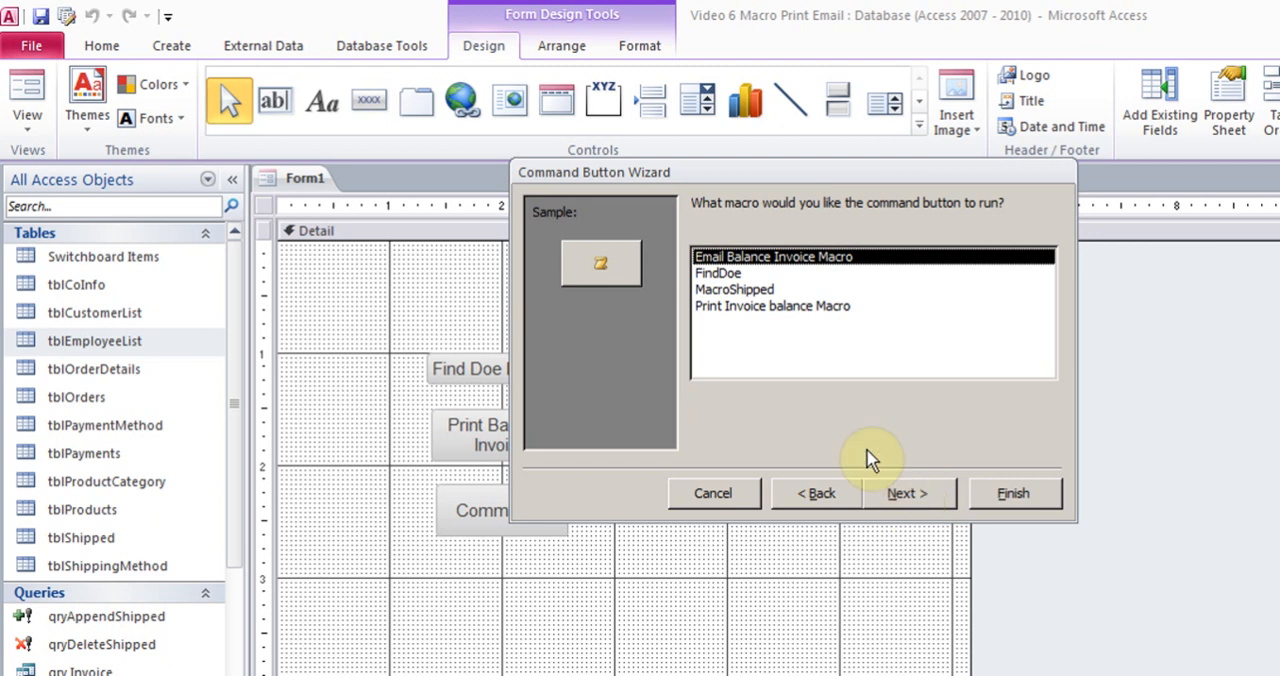
left_click(908, 497)
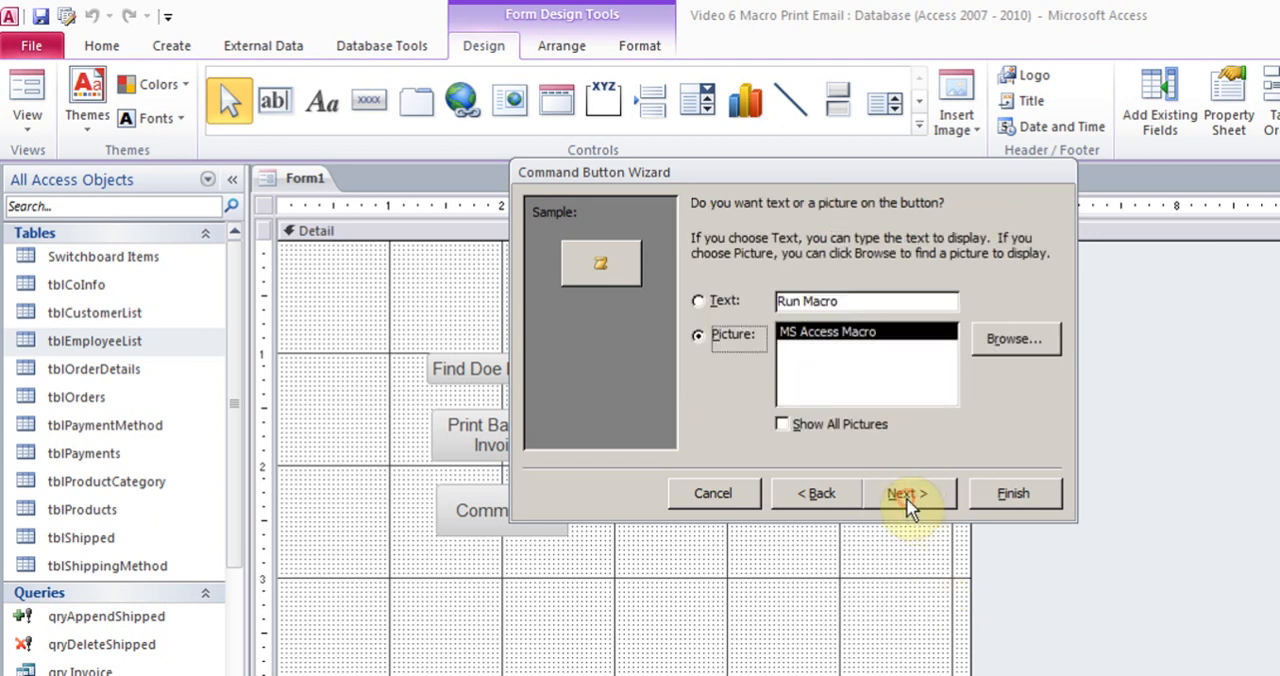
Give the new button the text "email Balance Invoice" instead of a picture, keep its default name and finish the wizard
left_click(720, 300)
triple_click(850, 304)
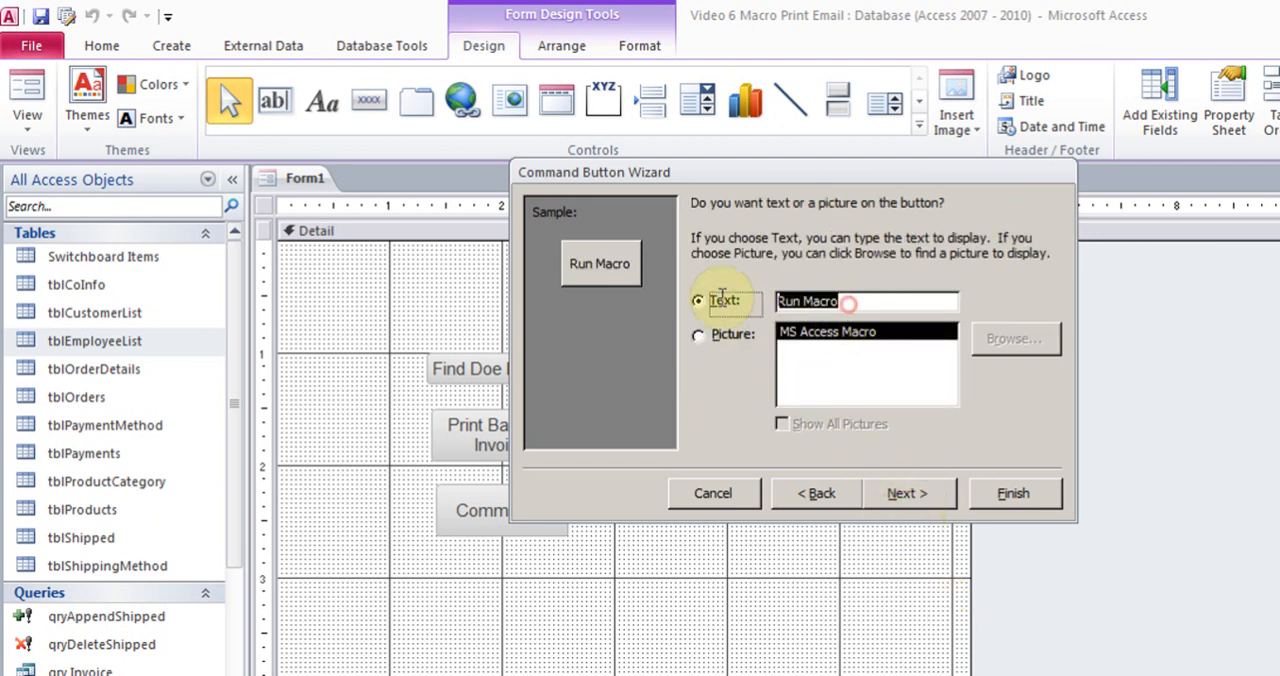
type("email Balance In")
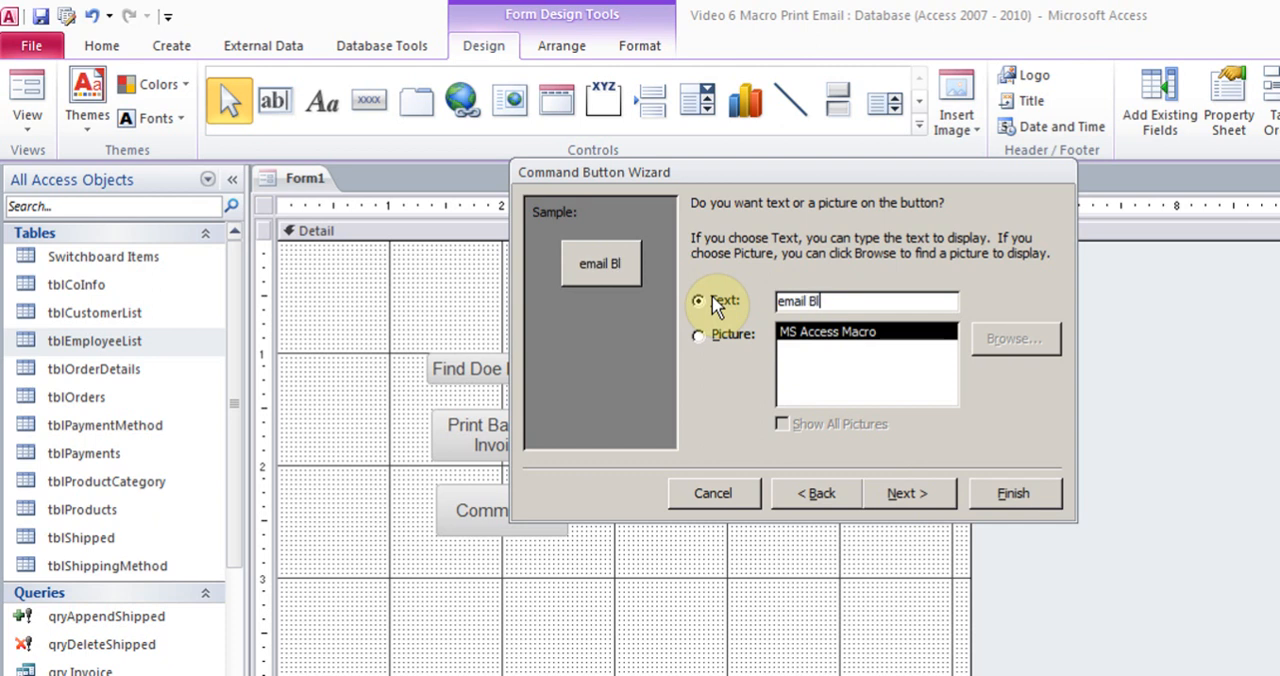
type("voice")
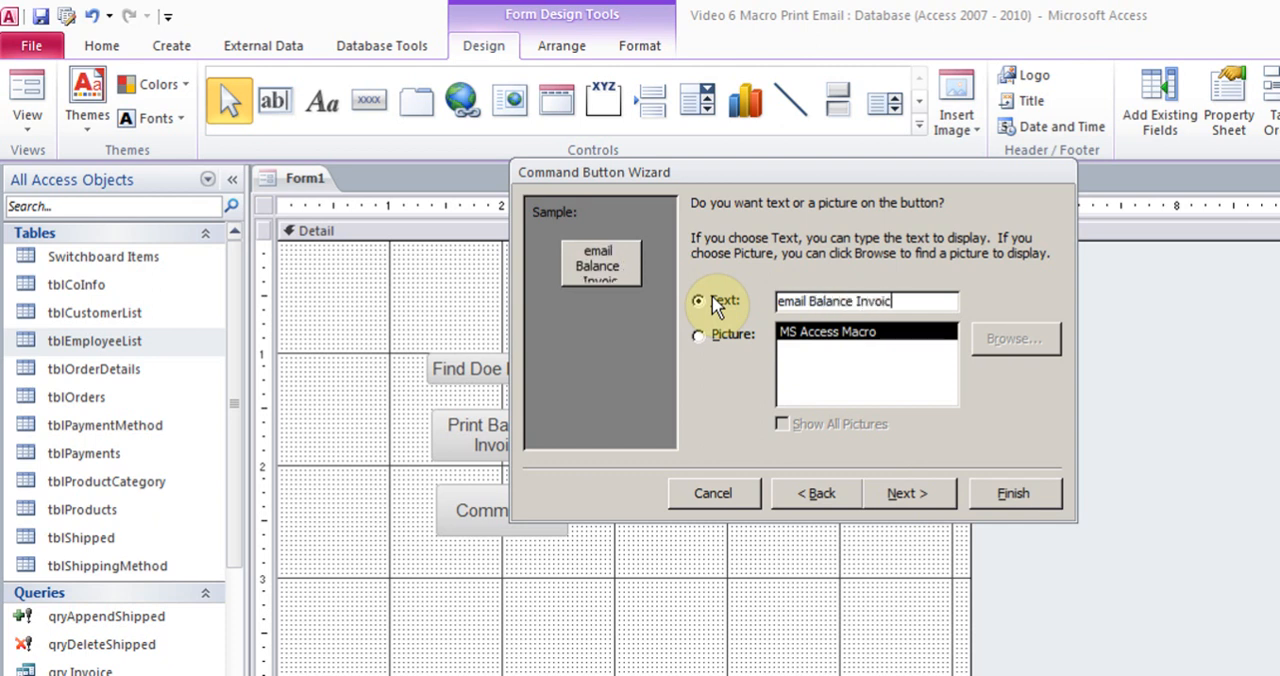
left_click(910, 498)
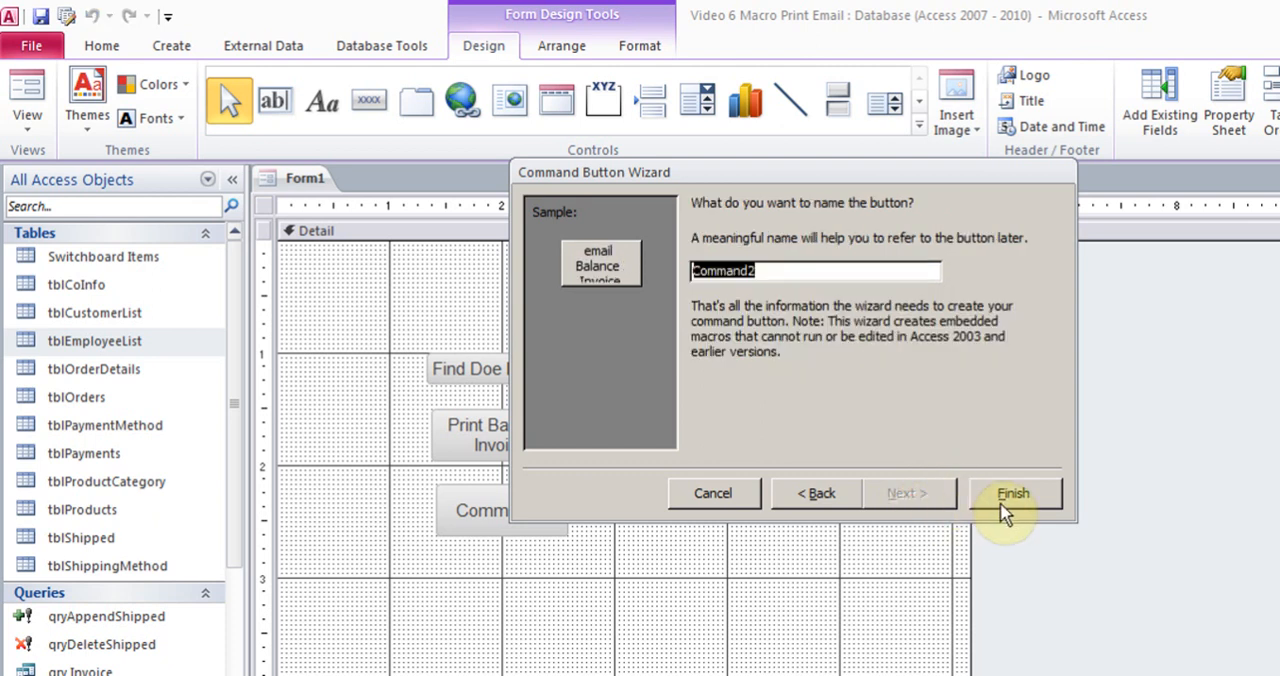
left_click(1010, 496)
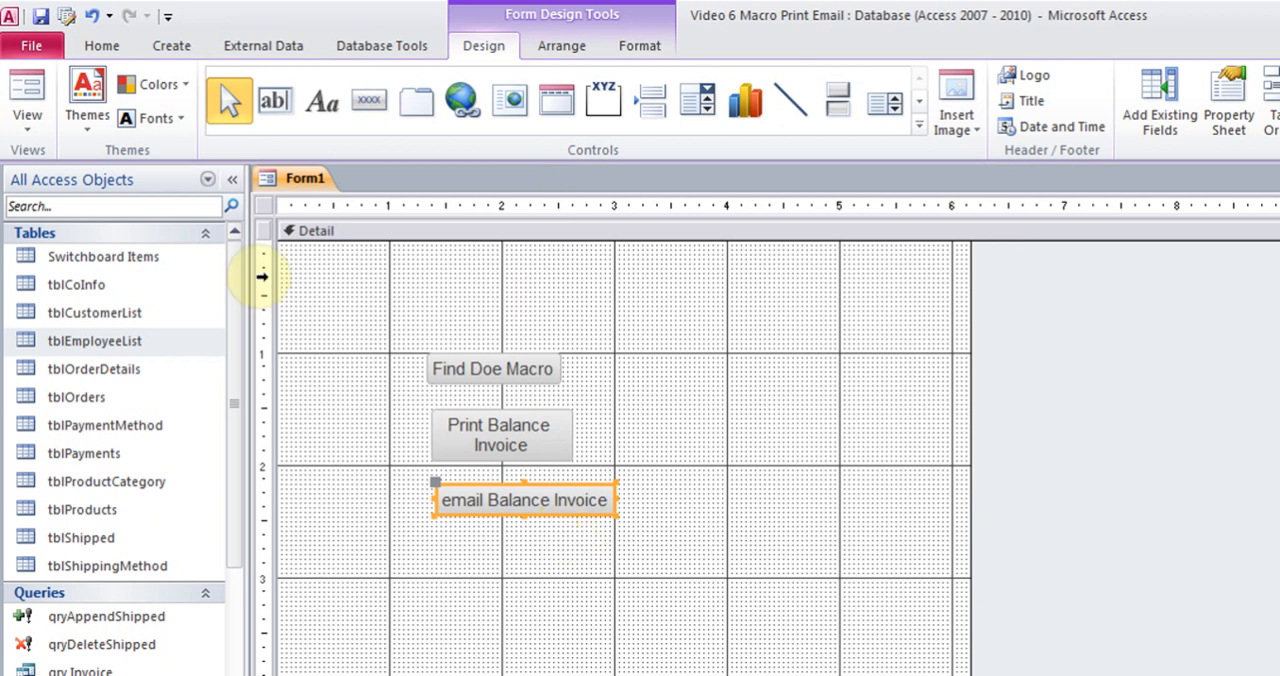
Test the email Balance Invoice button in Form view by running it and entering an order number
left_click(28, 120)
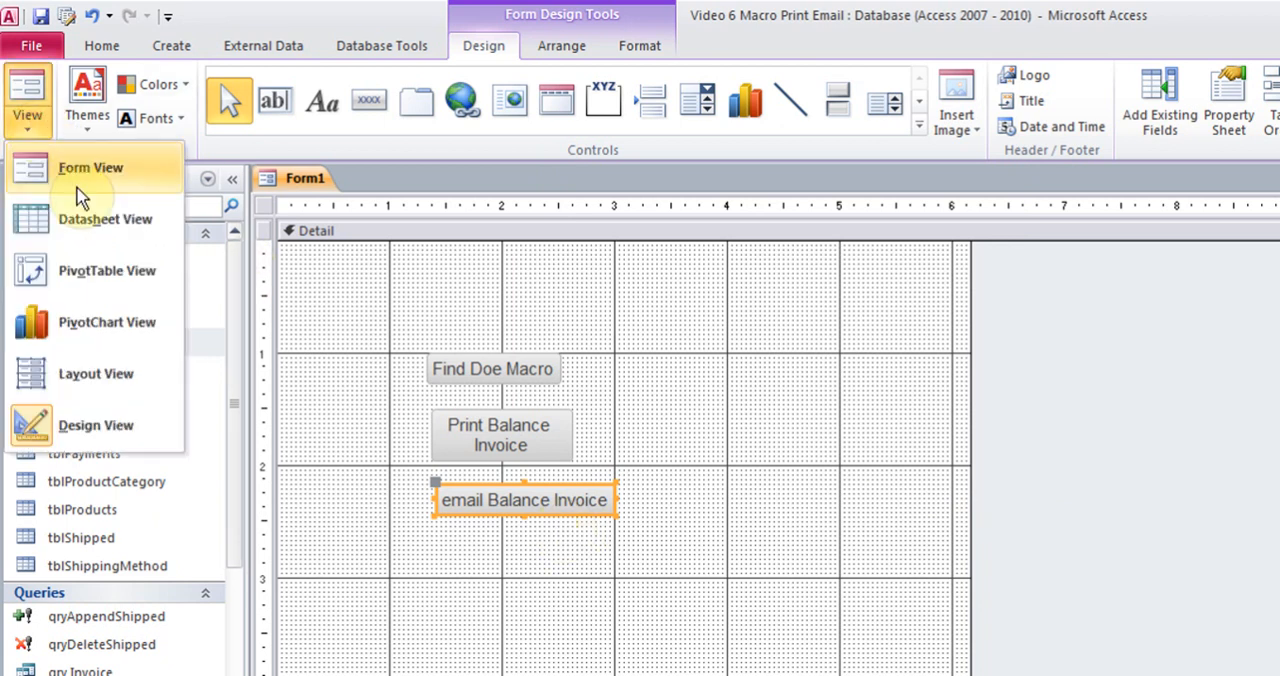
left_click(36, 188)
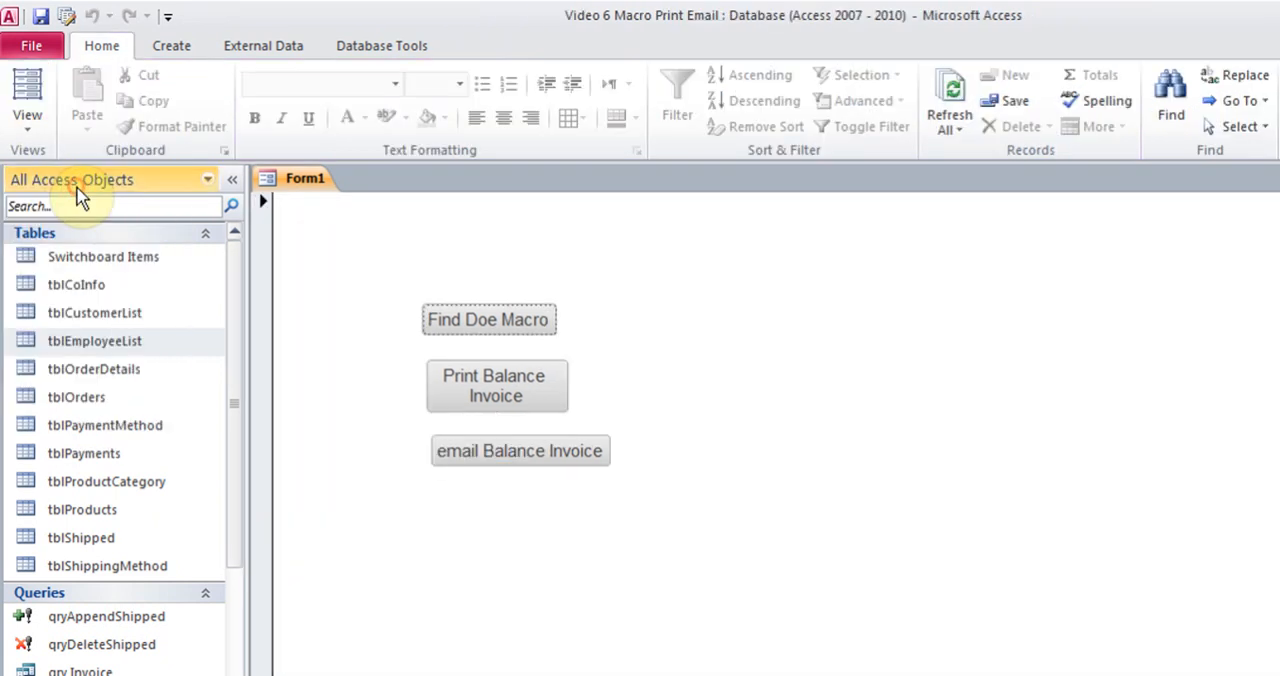
left_click(545, 459)
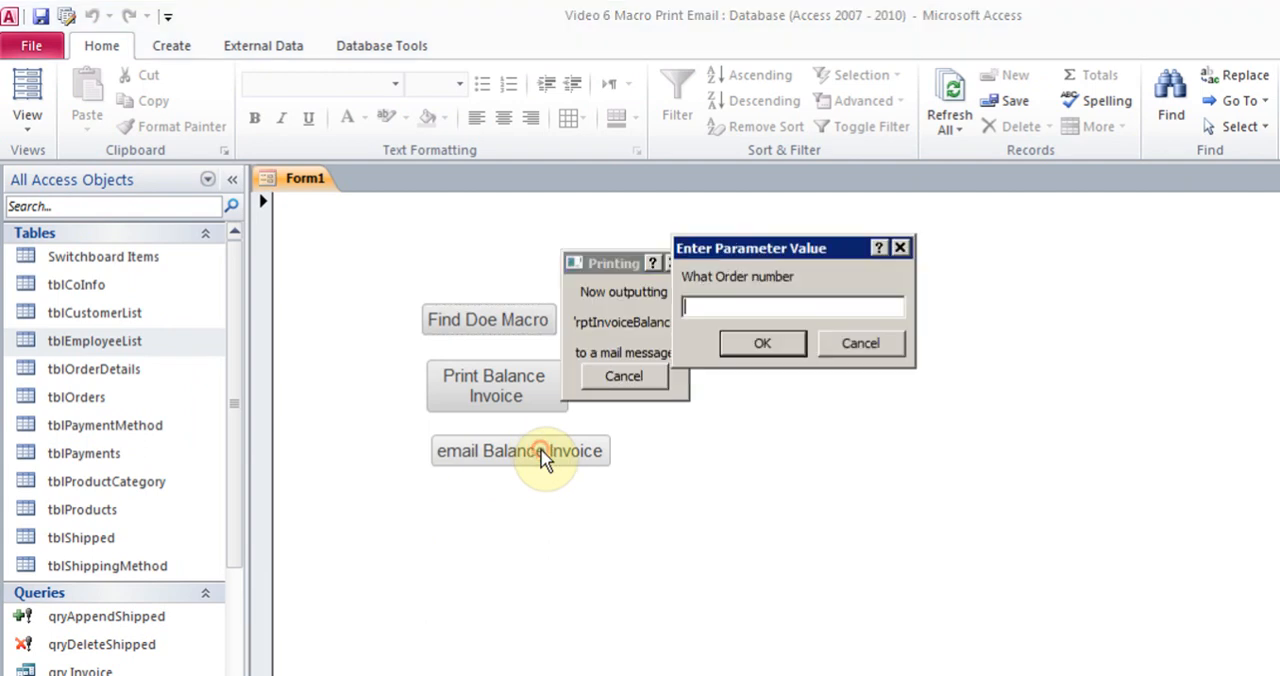
type("4")
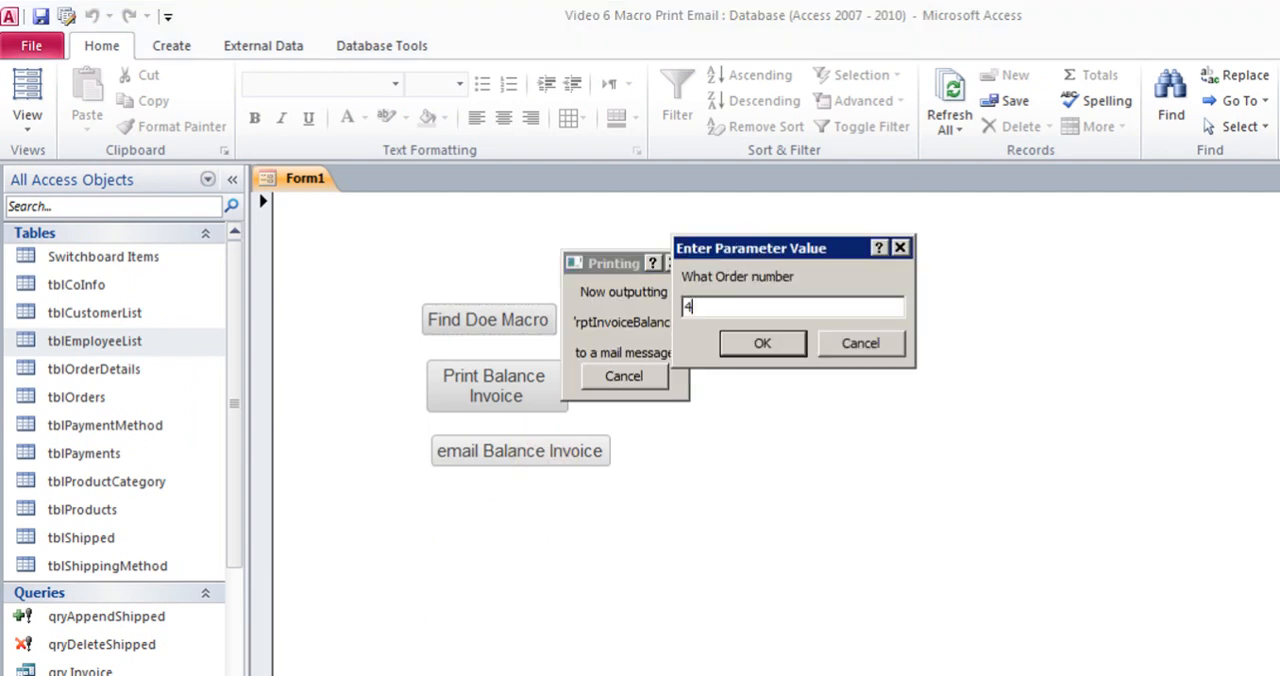
key("Return")
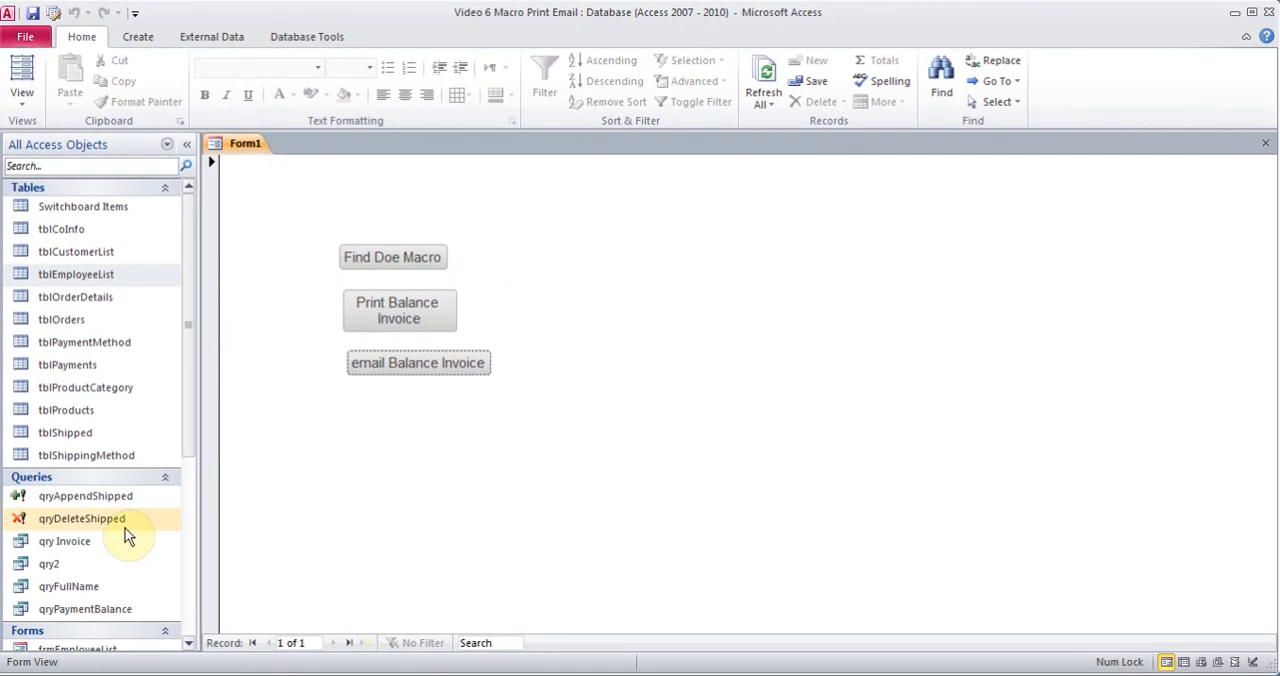
Open the frmEmployeeList form and switch it to Design view
left_click(191, 654)
left_click(189, 646)
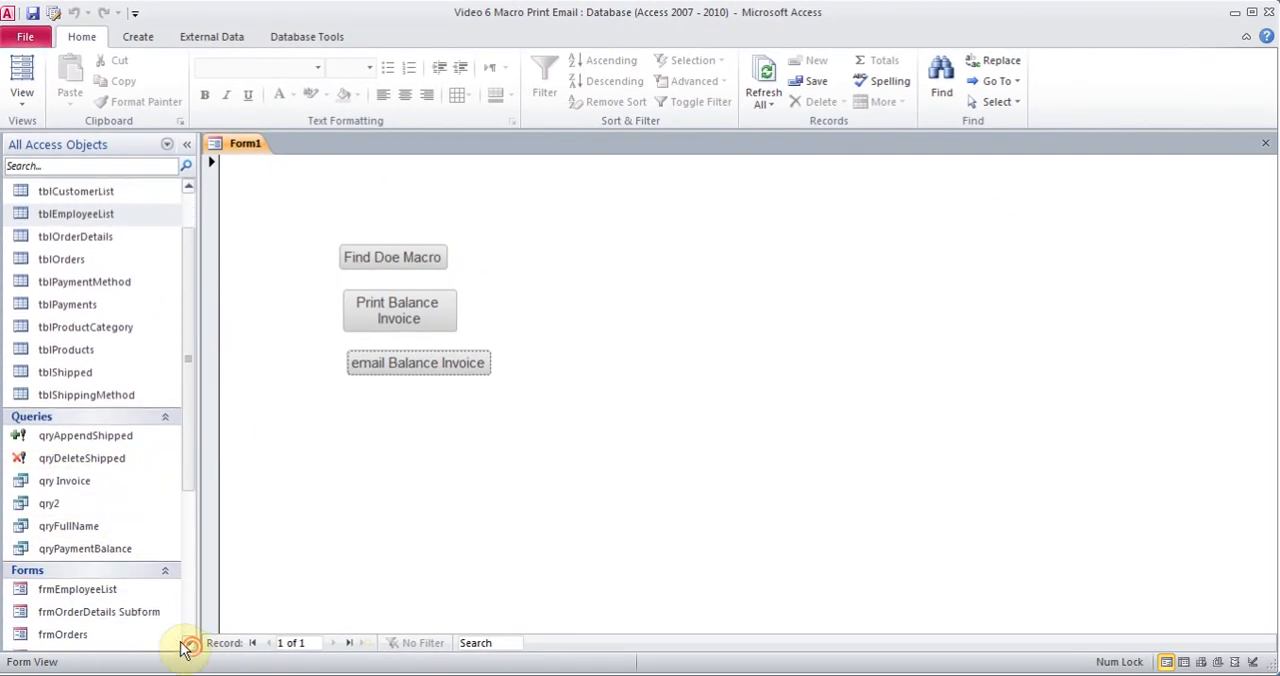
double_click(88, 592)
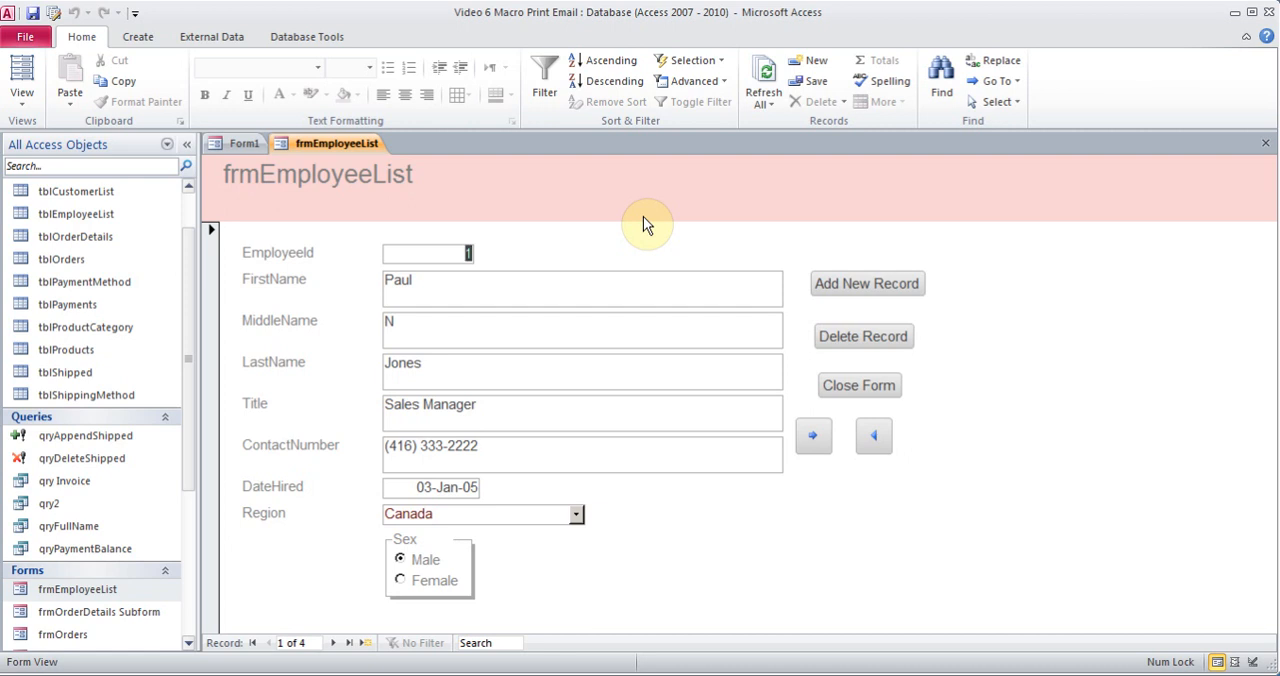
left_click(28, 102)
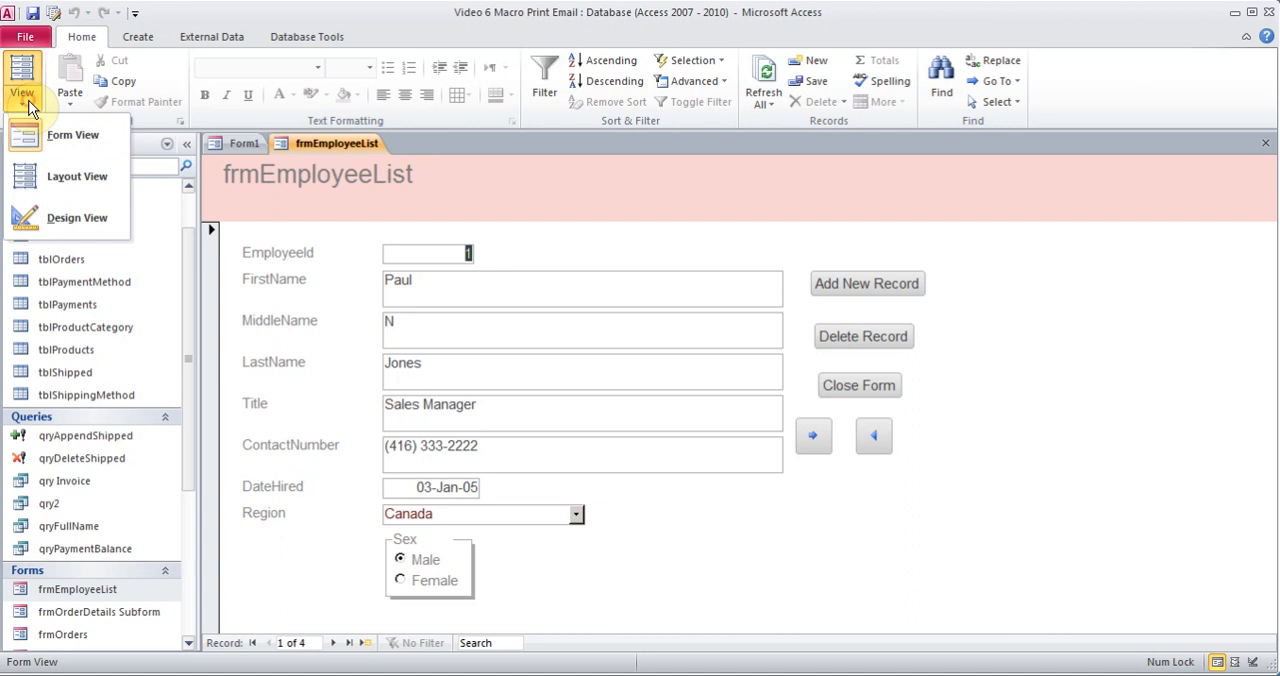
left_click(60, 205)
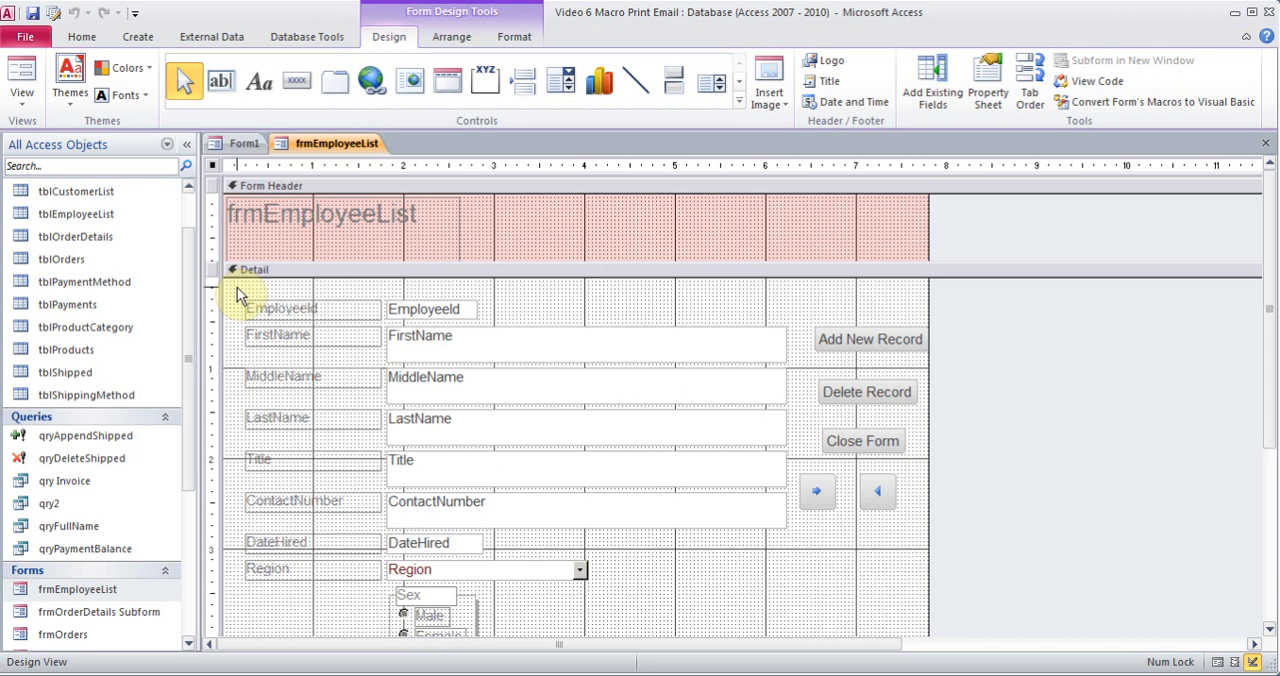
Extend the Detail section of frmEmployeeList and move all its field controls and labels down about 0.8 inch
left_click_drag(238, 290, 800, 651)
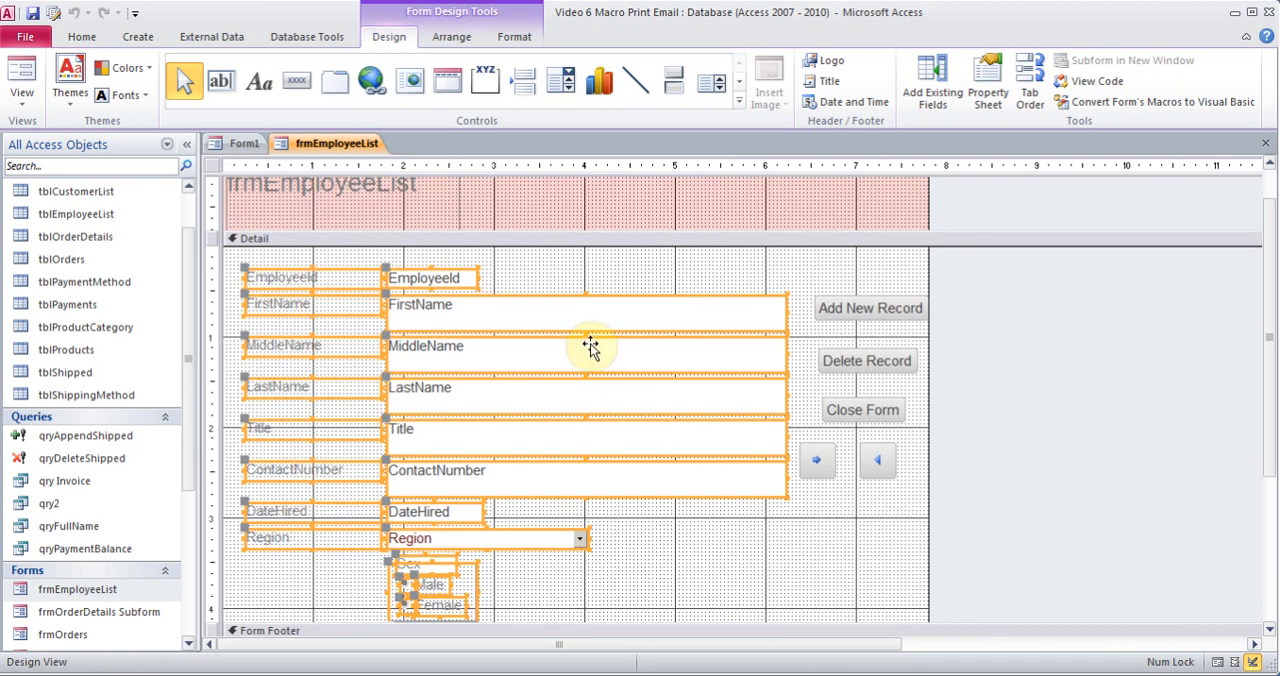
left_click(1270, 456)
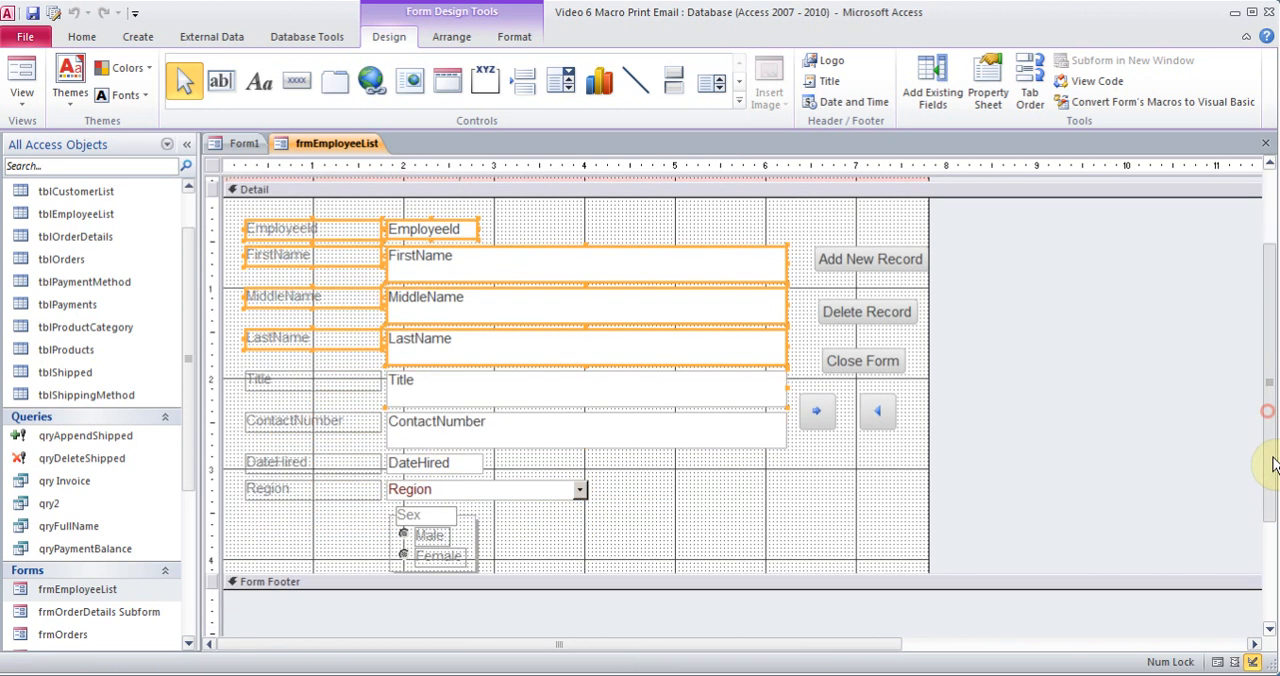
left_click_drag(626, 590, 629, 631)
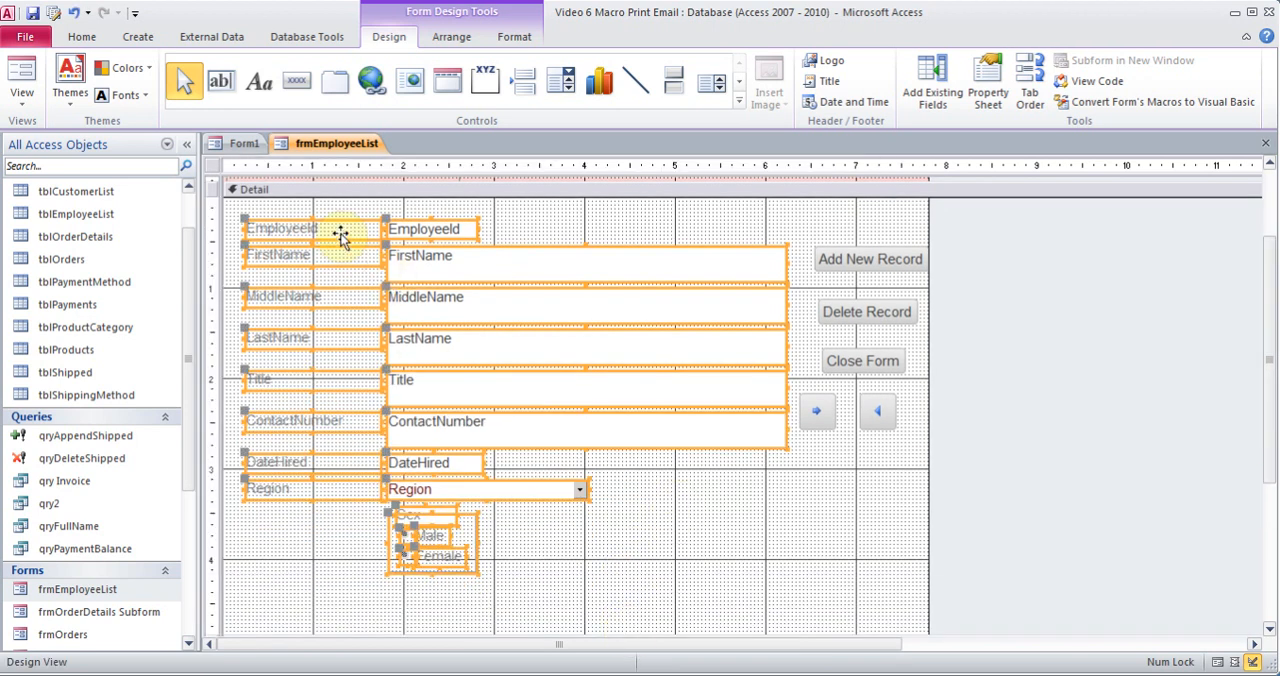
left_click_drag(340, 236, 340, 305)
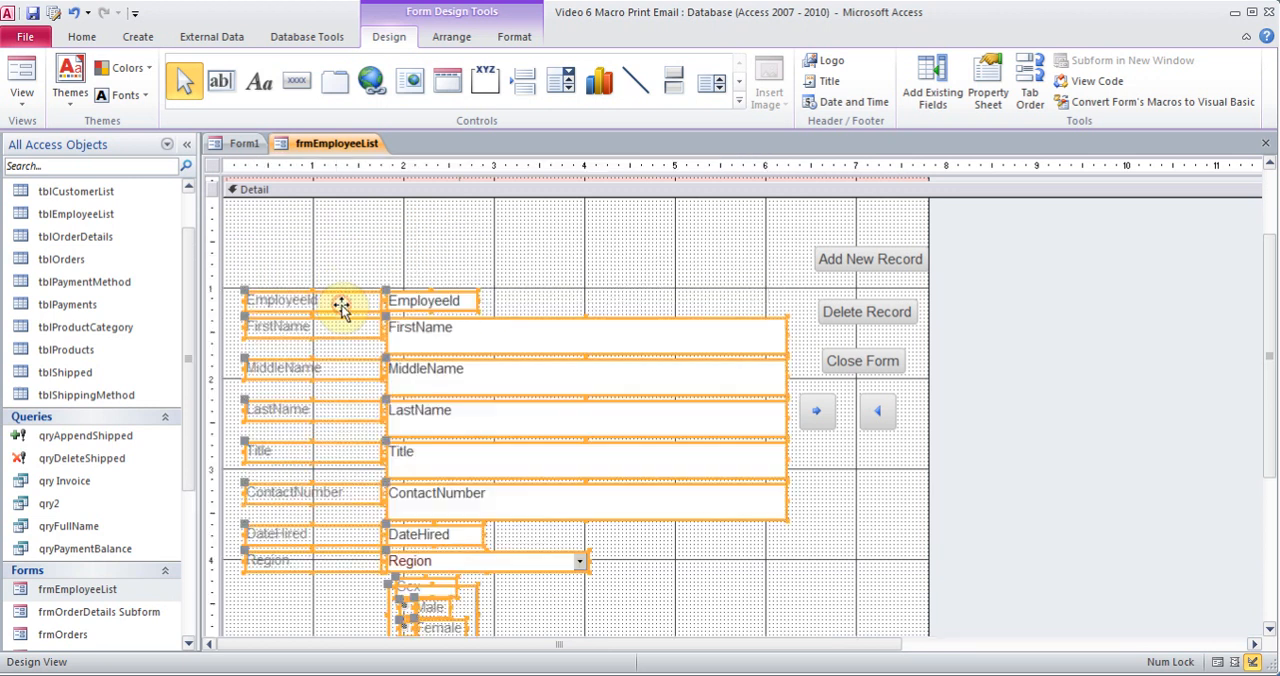
Add an unbound text box about 1.71 inches wide and 0.39 inch high in the free space above EmployeeId
left_click(495, 242)
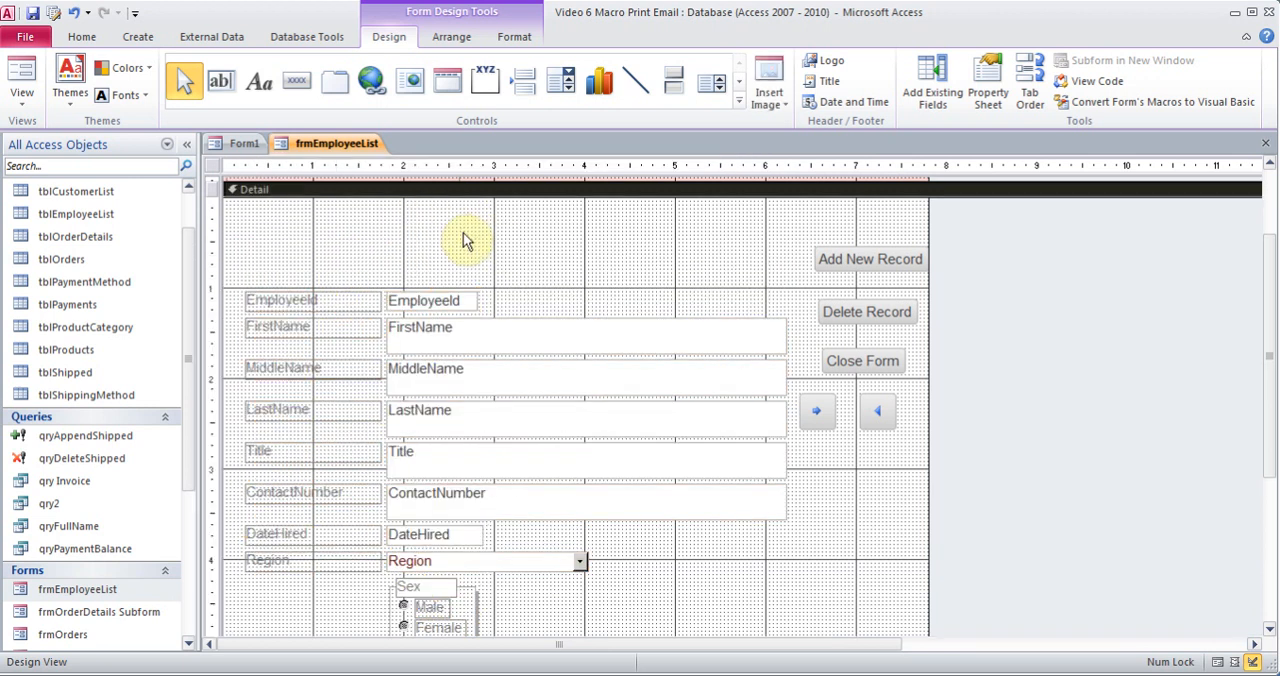
left_click(216, 79)
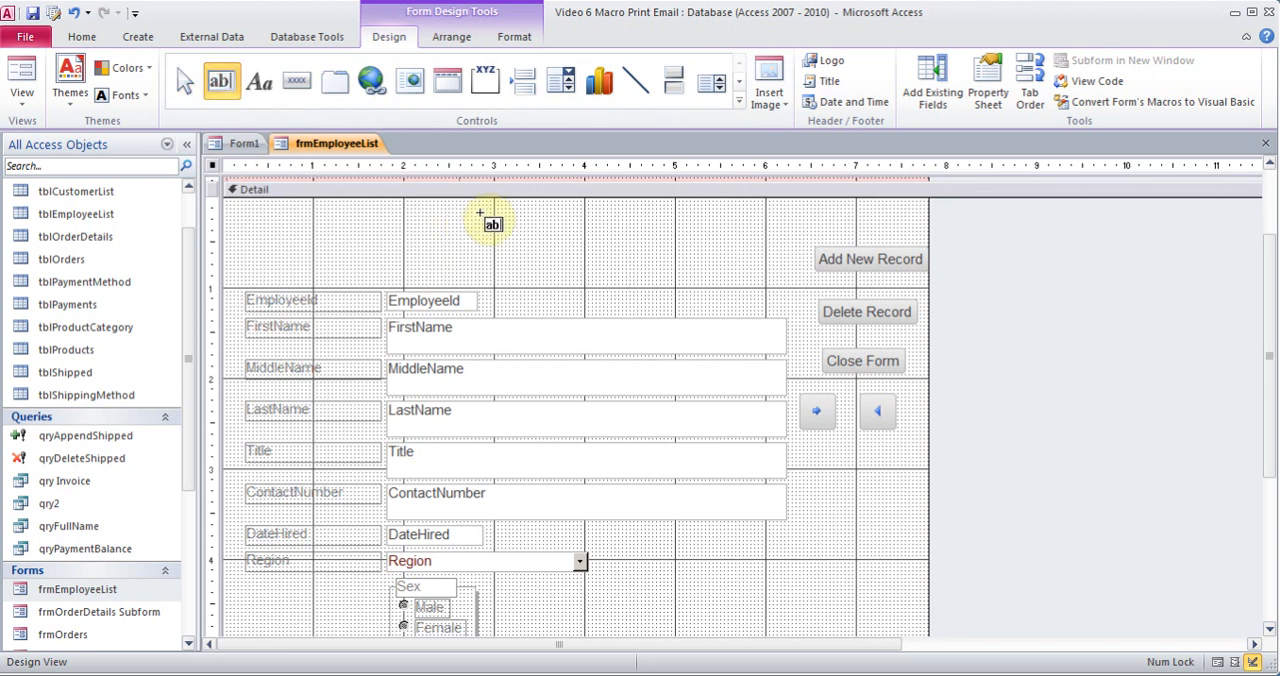
left_click_drag(480, 213, 634, 248)
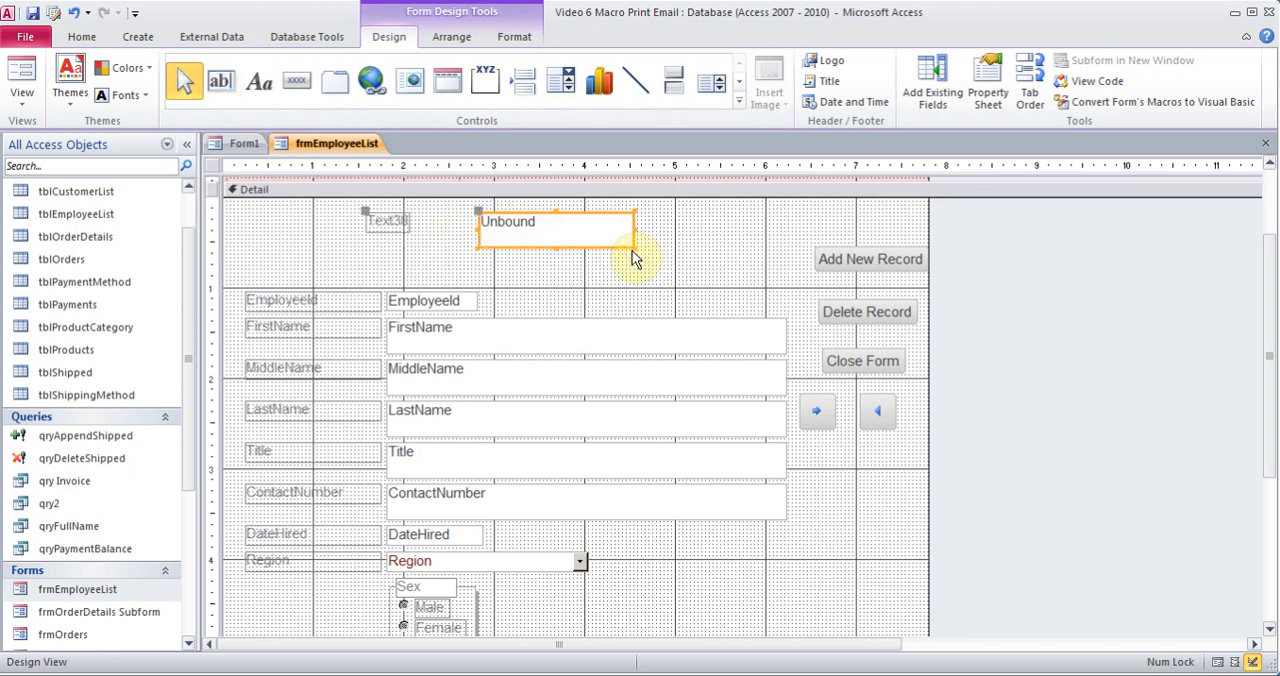
Name the new unbound text box SearchBox in its properties
right_click(525, 214)
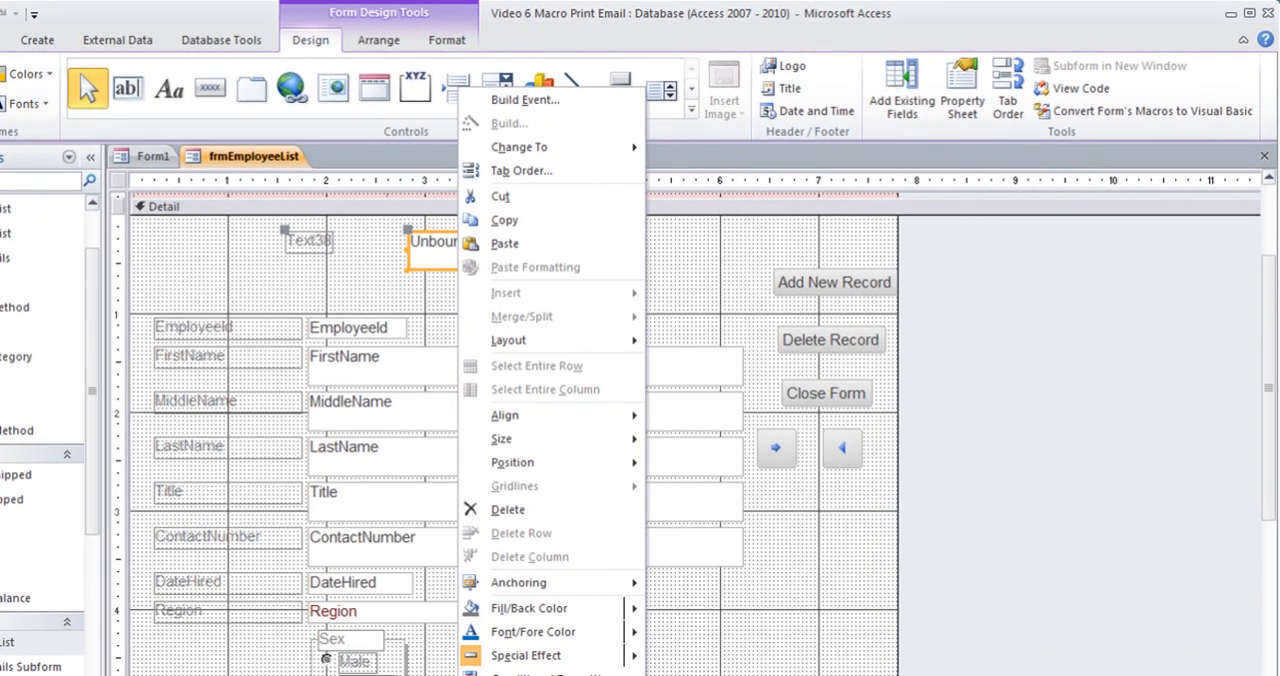
left_click(570, 675)
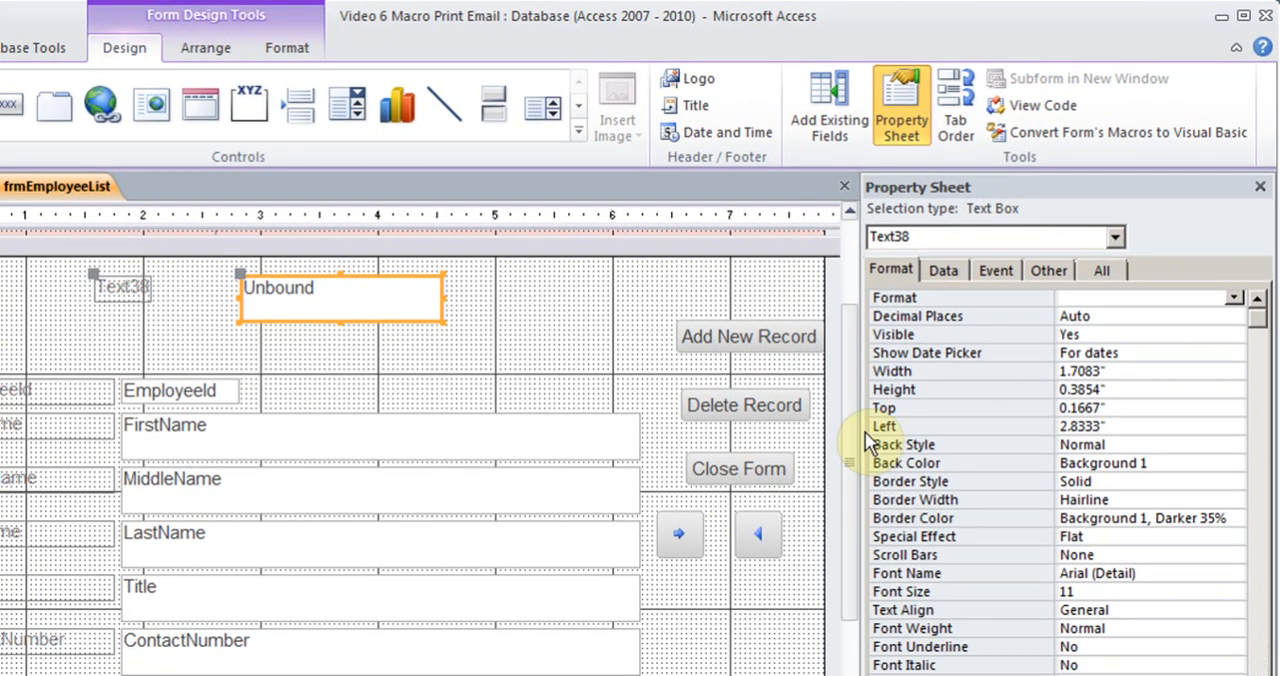
left_click(1055, 268)
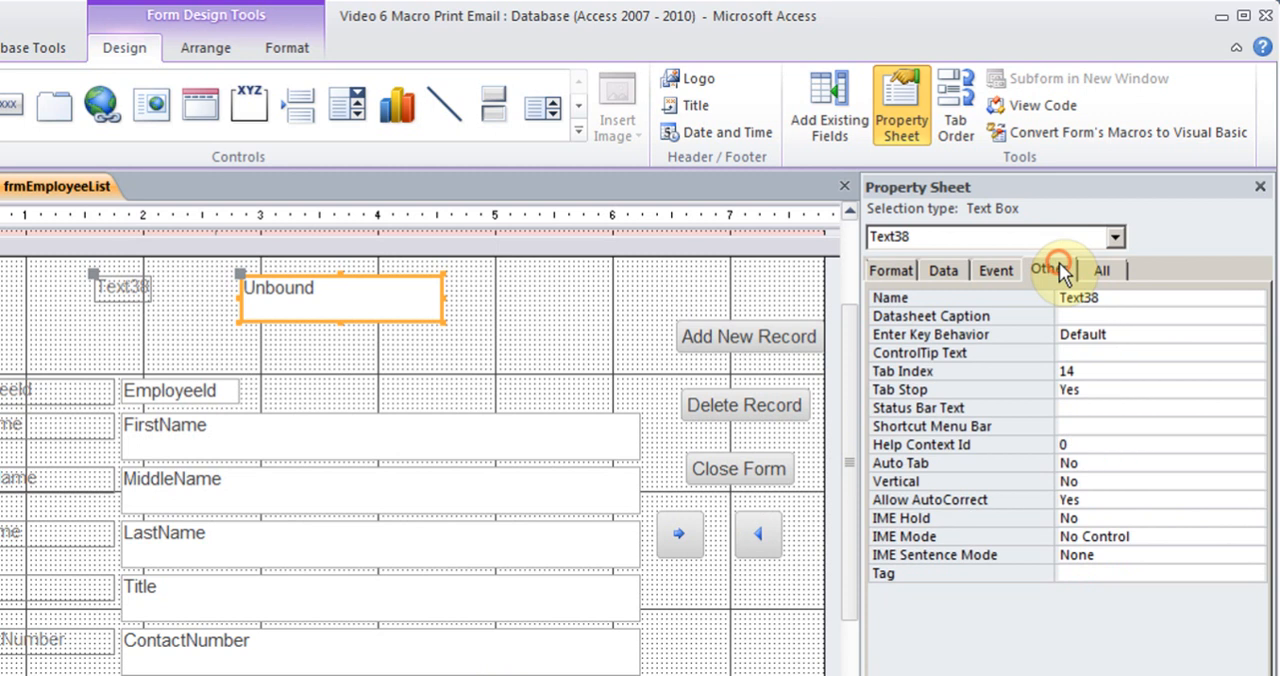
double_click(1090, 298)
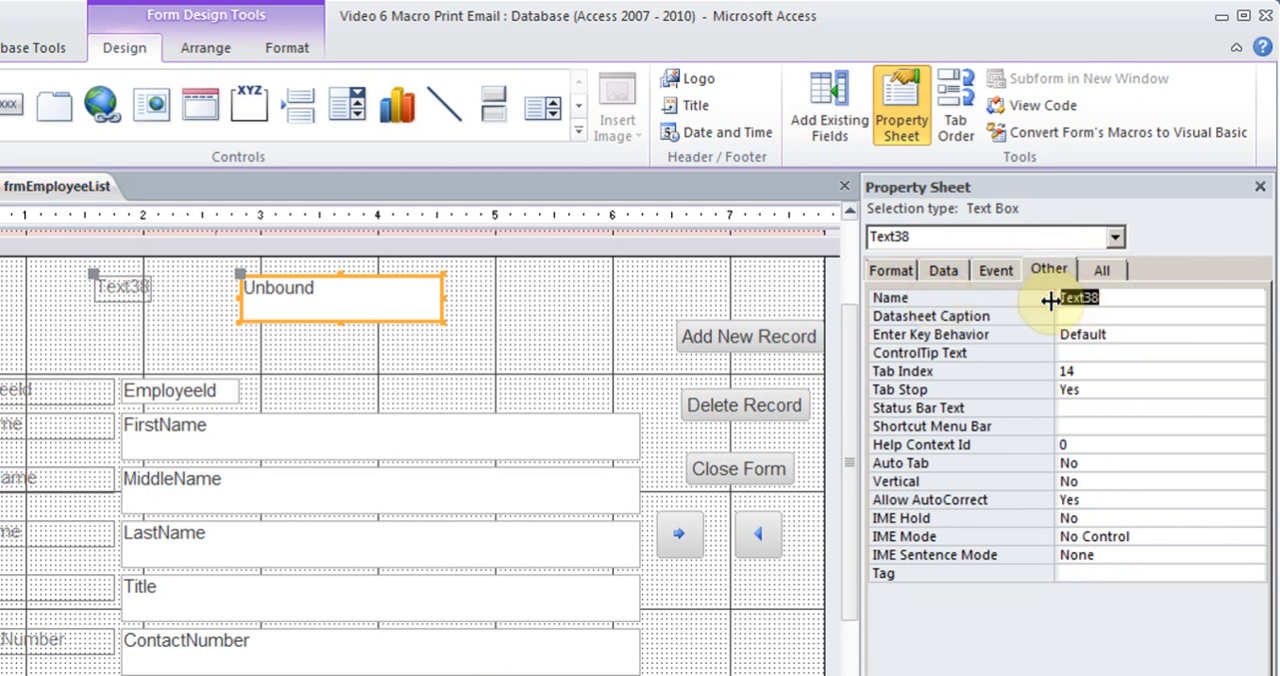
type("SearchBox")
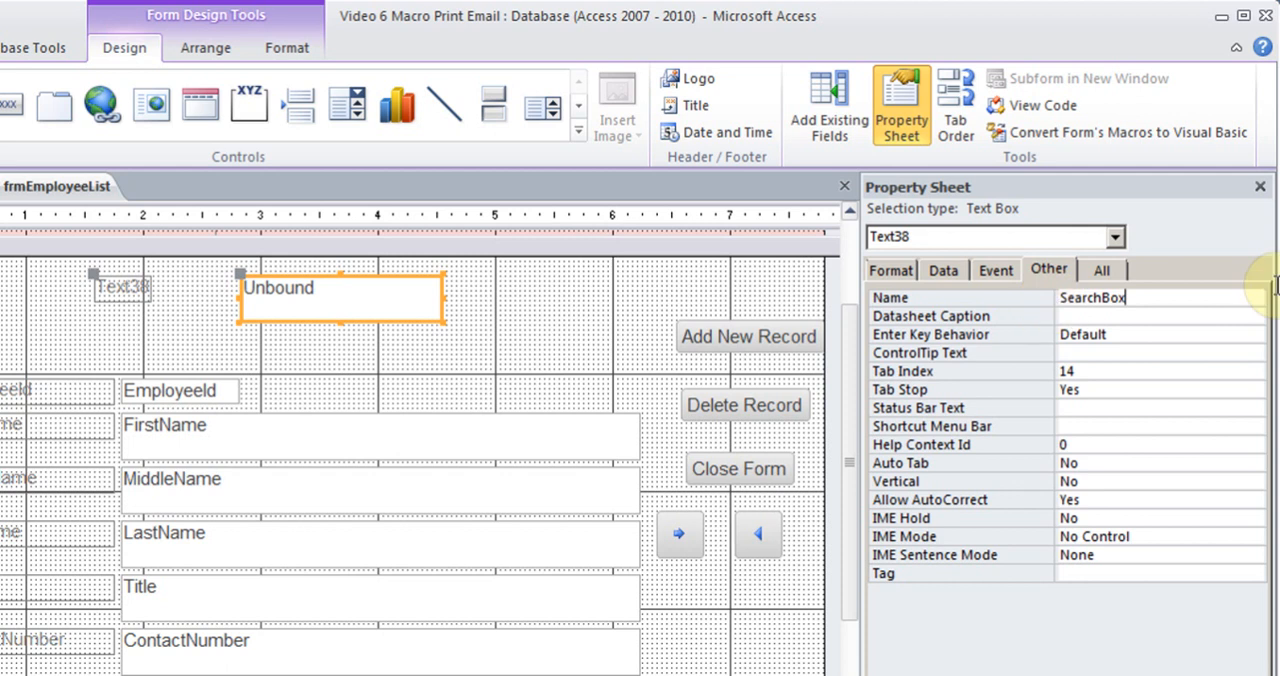
left_click(1260, 186)
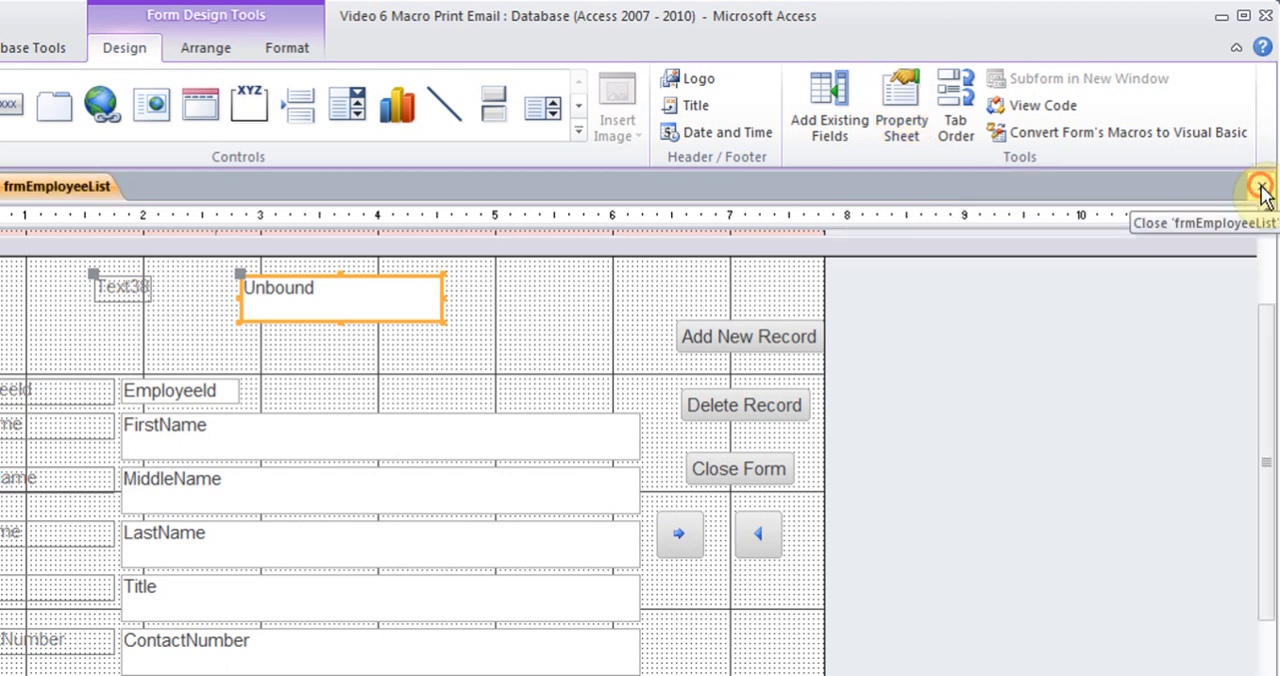
Set the caption of the unbound text box's label to "Enter a Search Term"
right_click(130, 283)
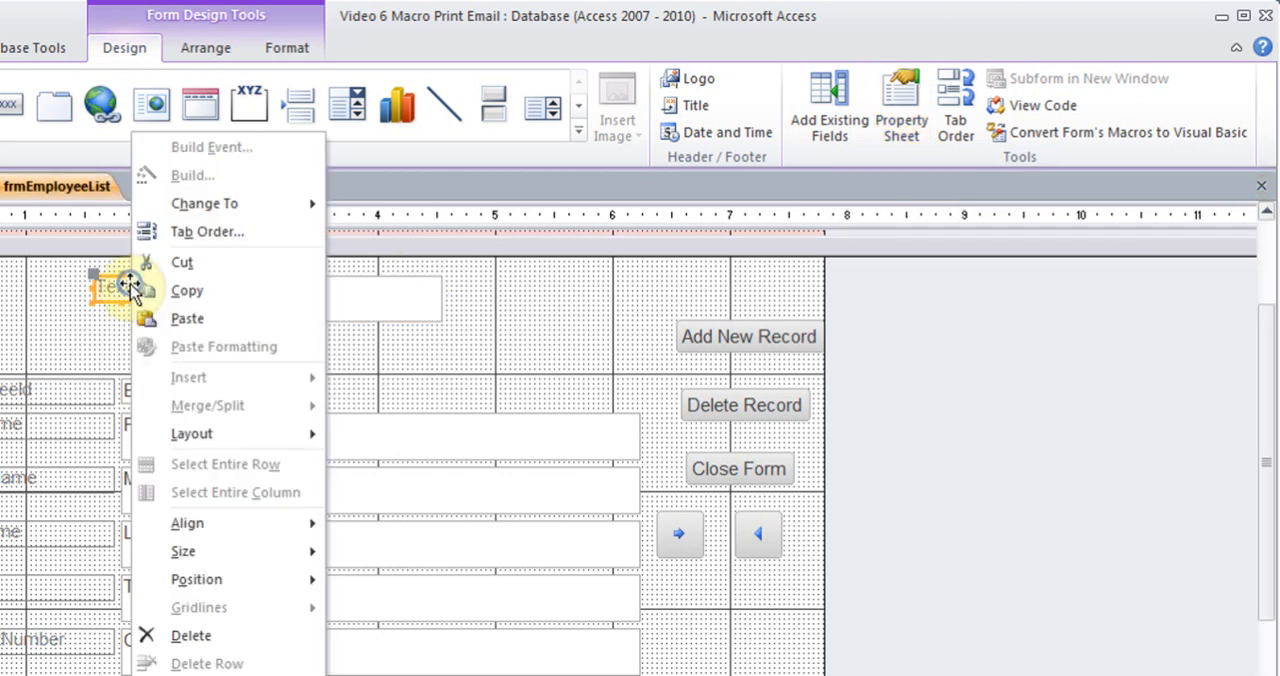
left_click(199, 675)
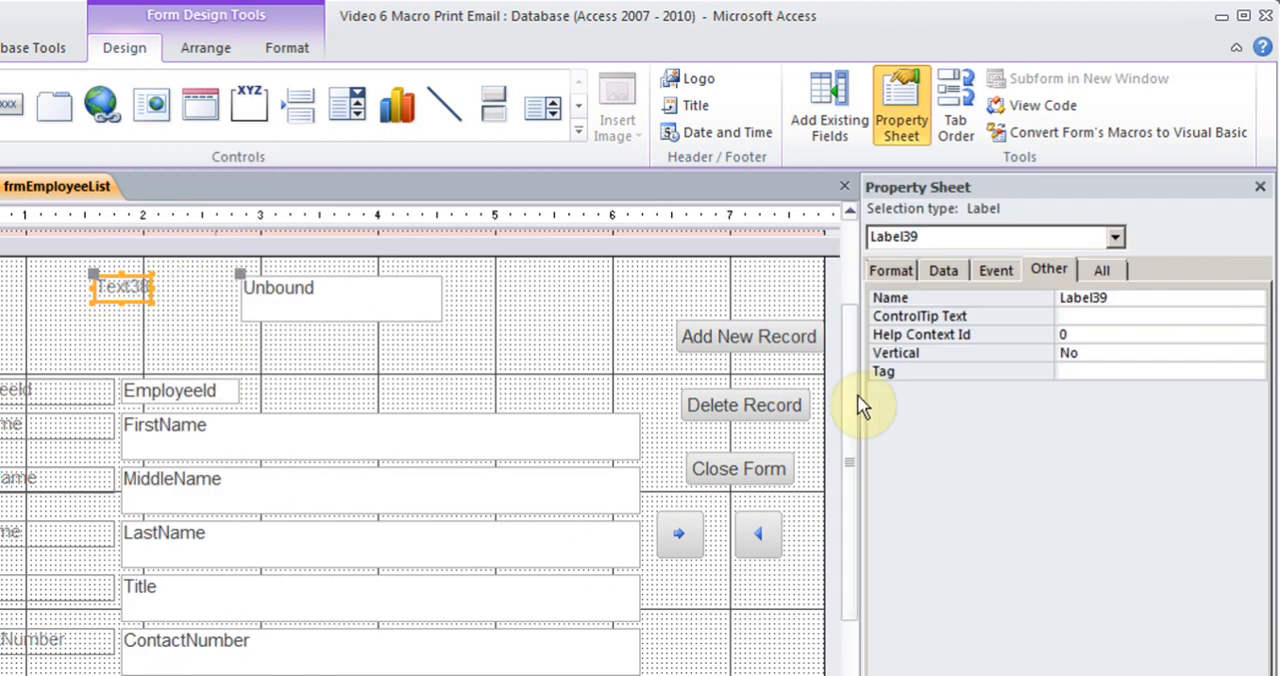
left_click(912, 270)
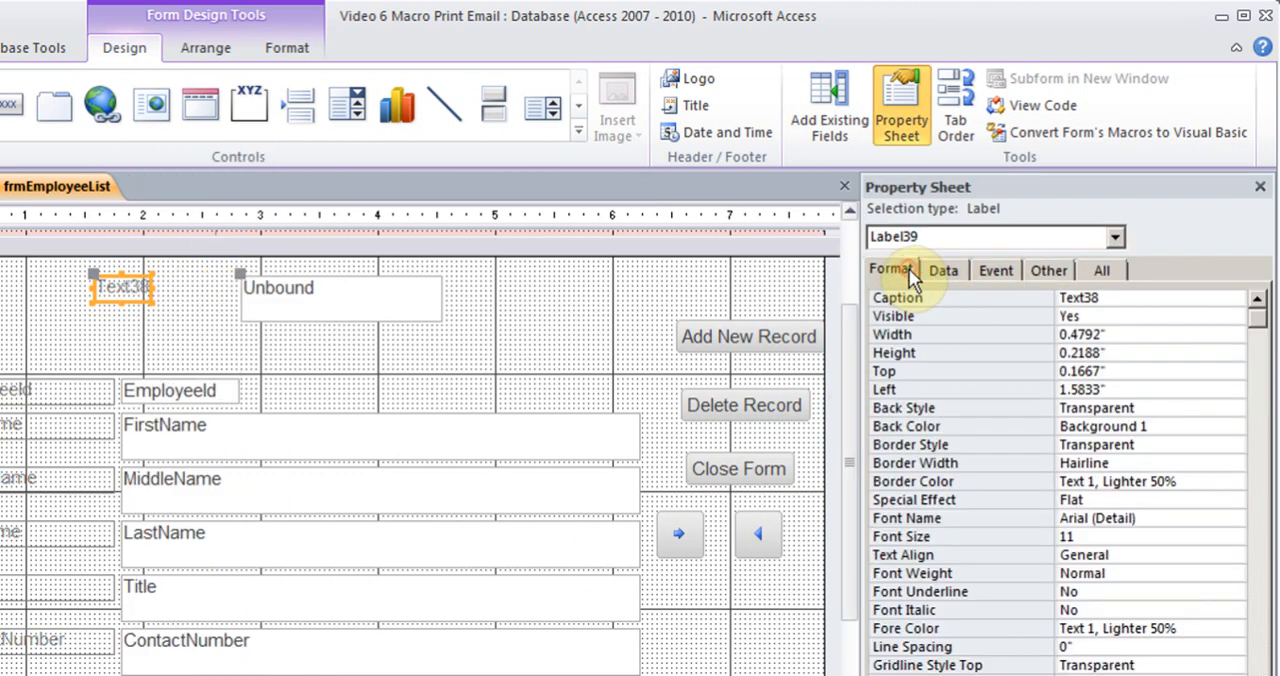
double_click(1110, 297)
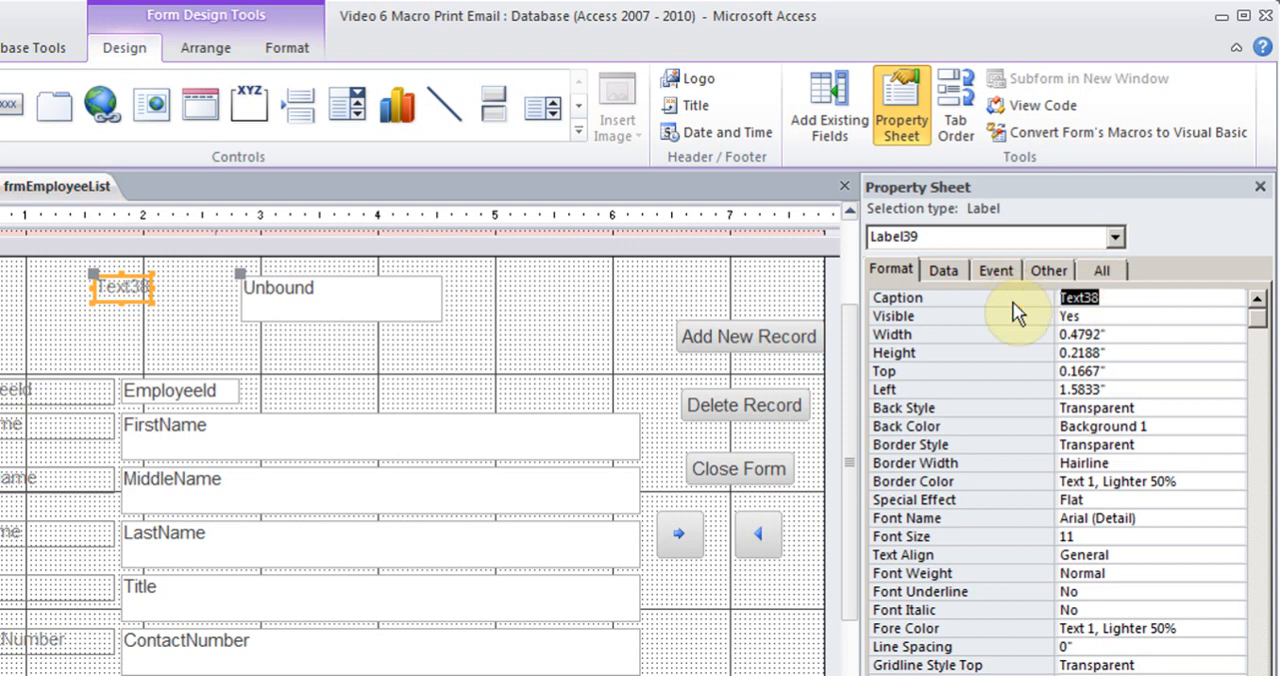
type("WE")
key("BackSpace")
key("BackSpace")
type("Enter a Search Term")
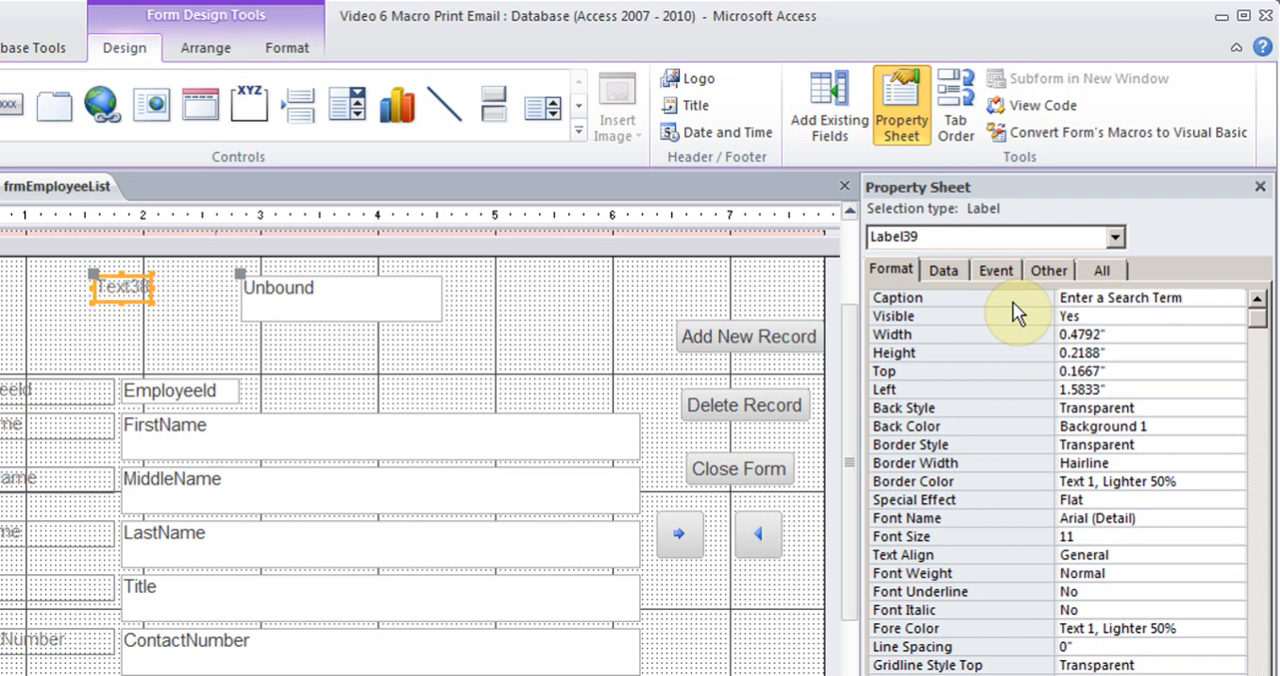
left_click(1260, 186)
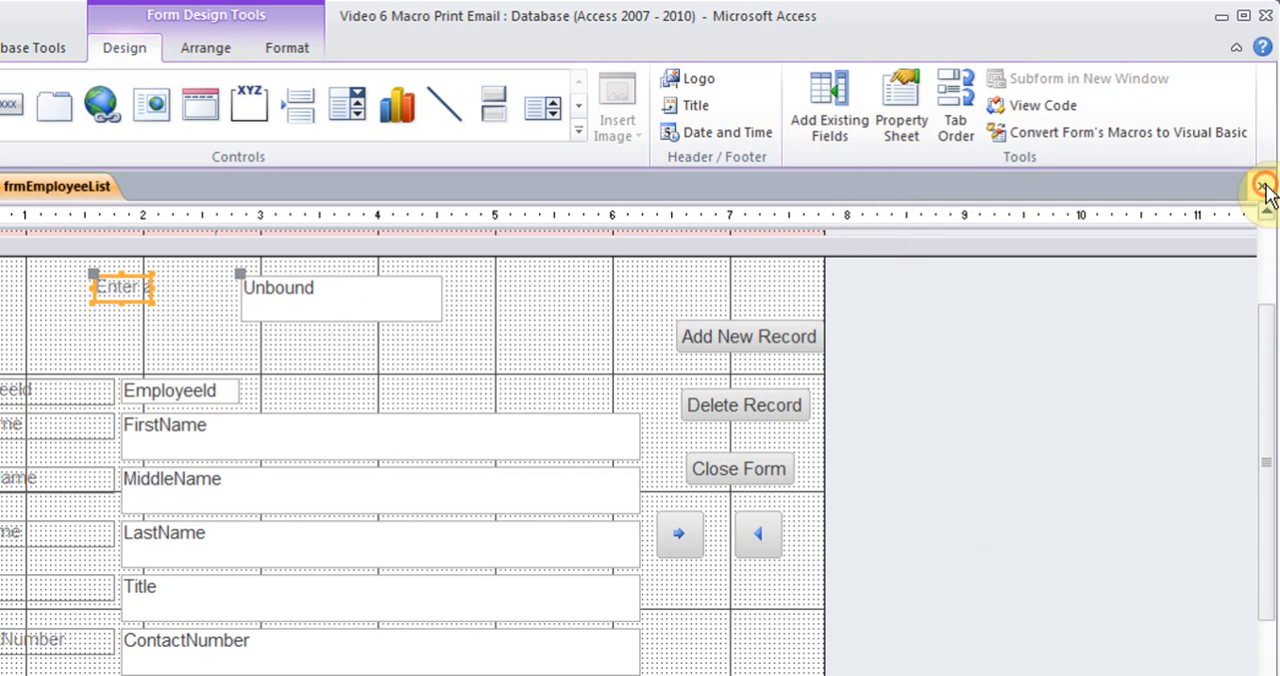
Widen the search label on both sides to about 1.7 inches so its whole caption fits beside the text box
left_click_drag(88, 286, 15, 295)
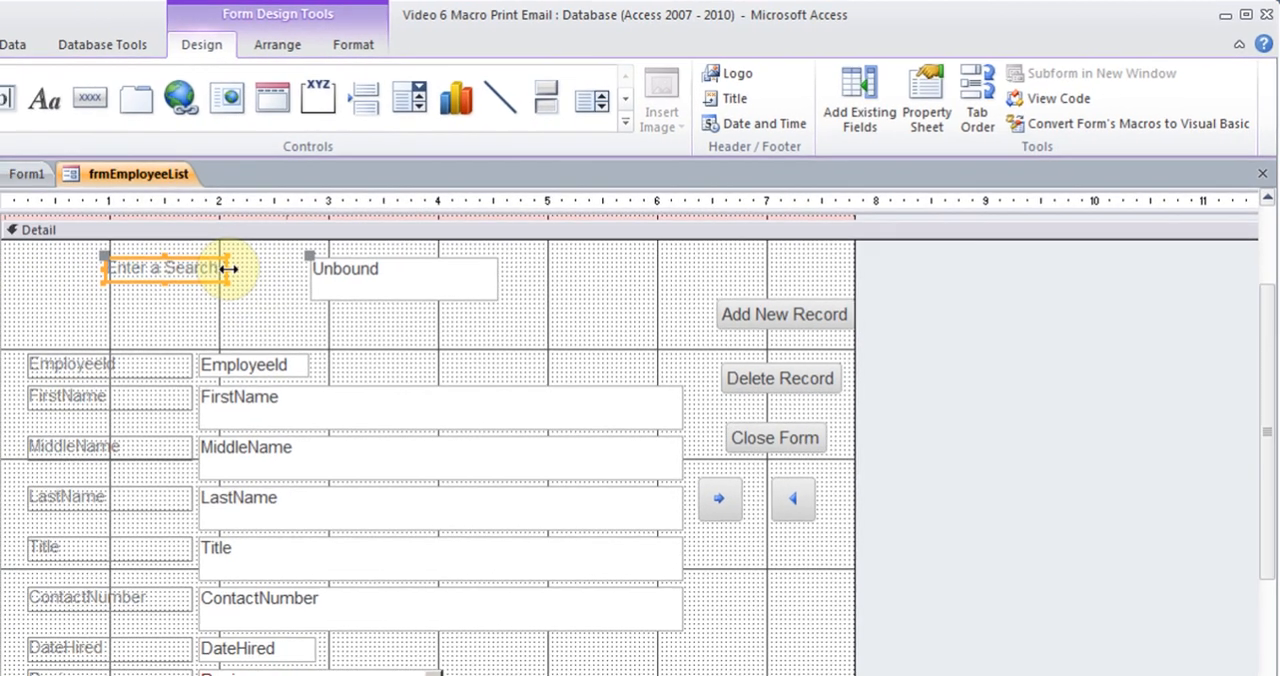
left_click_drag(152, 288, 220, 285)
left_click_drag(360, 246, 364, 247)
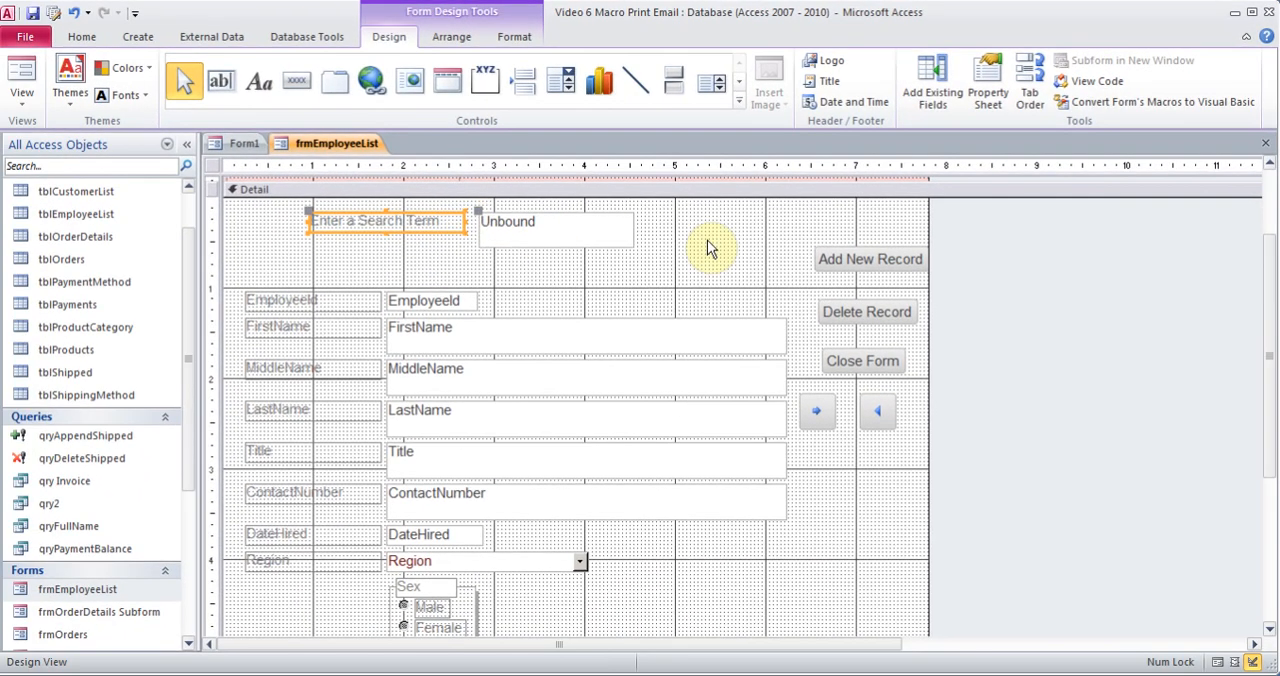
left_click(707, 240)
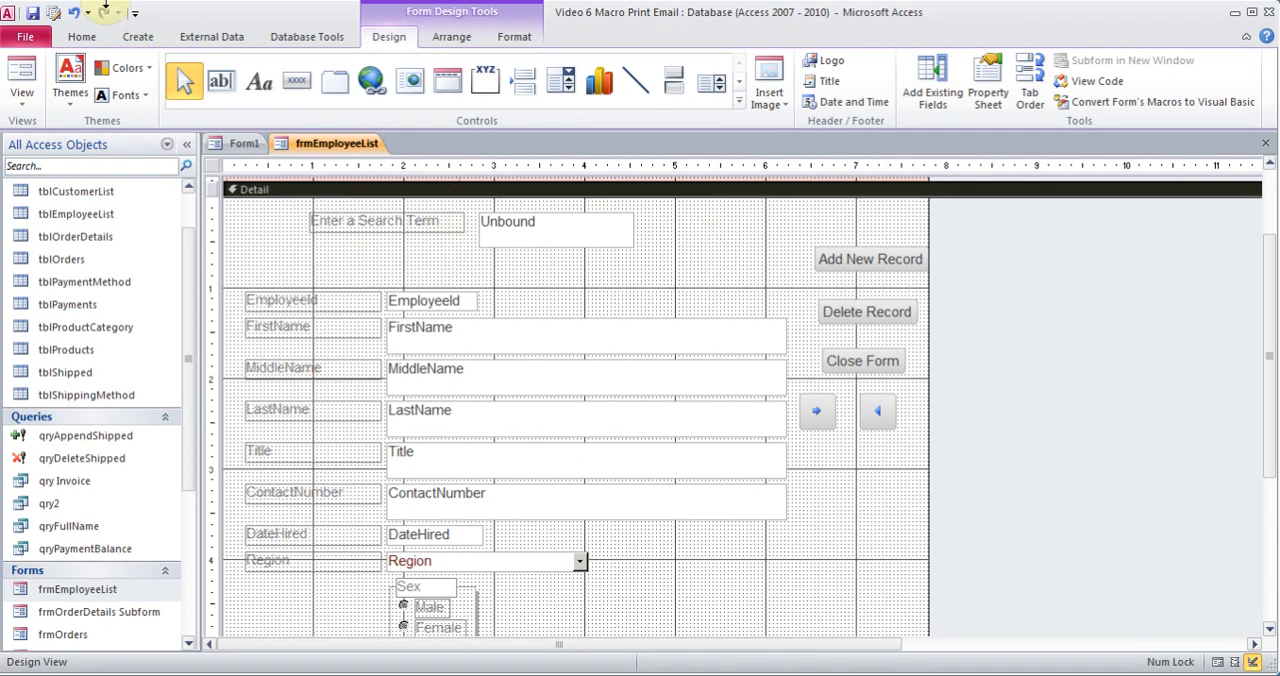
Create a new macro and add a SearchForRecord action to it
left_click(140, 38)
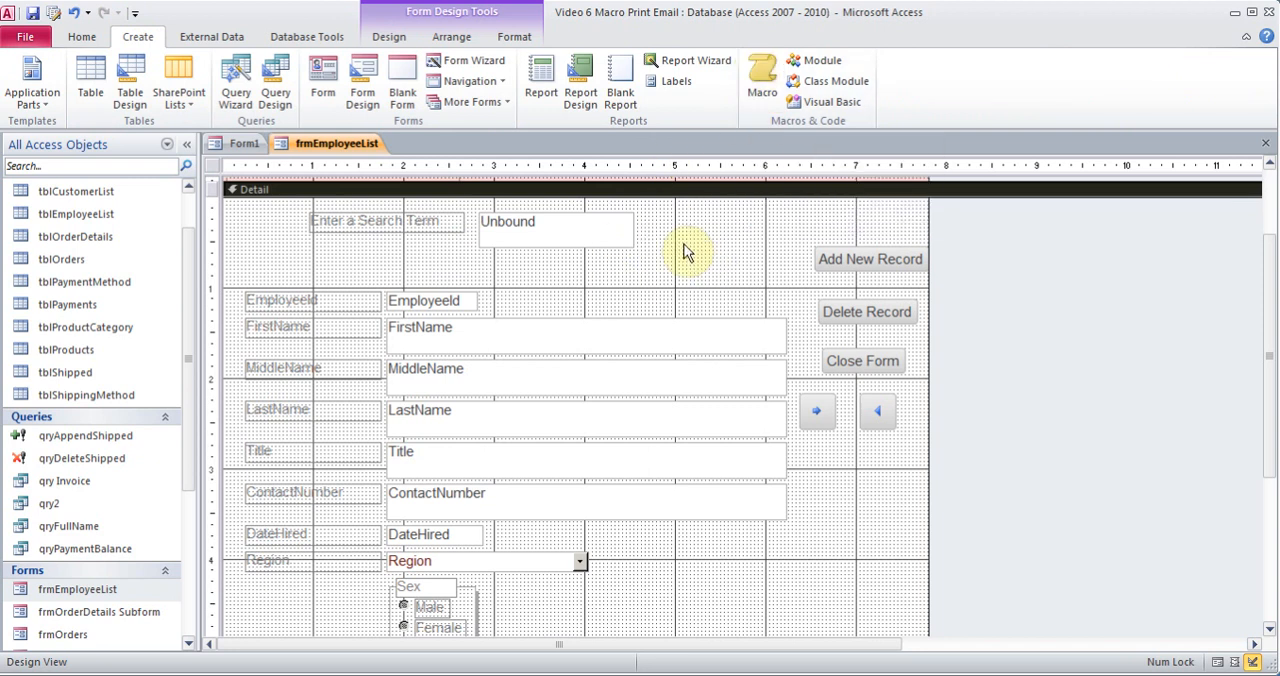
left_click(760, 95)
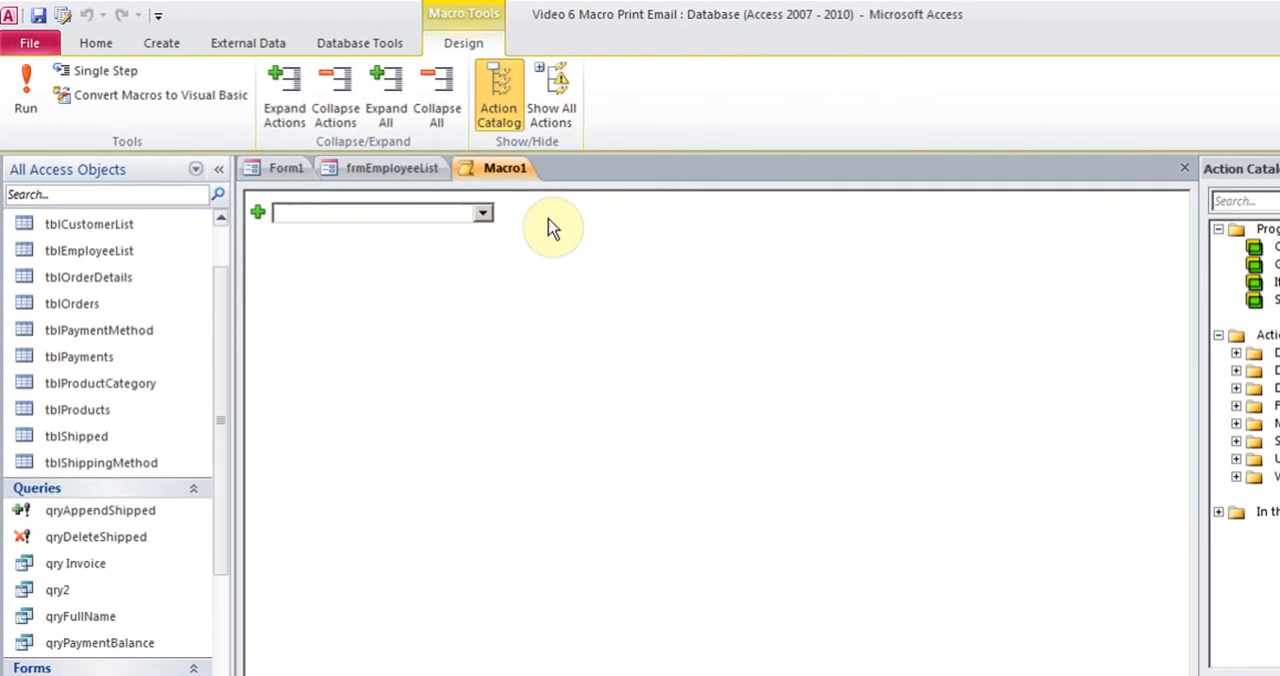
left_click(483, 212)
left_click_drag(489, 265, 520, 579)
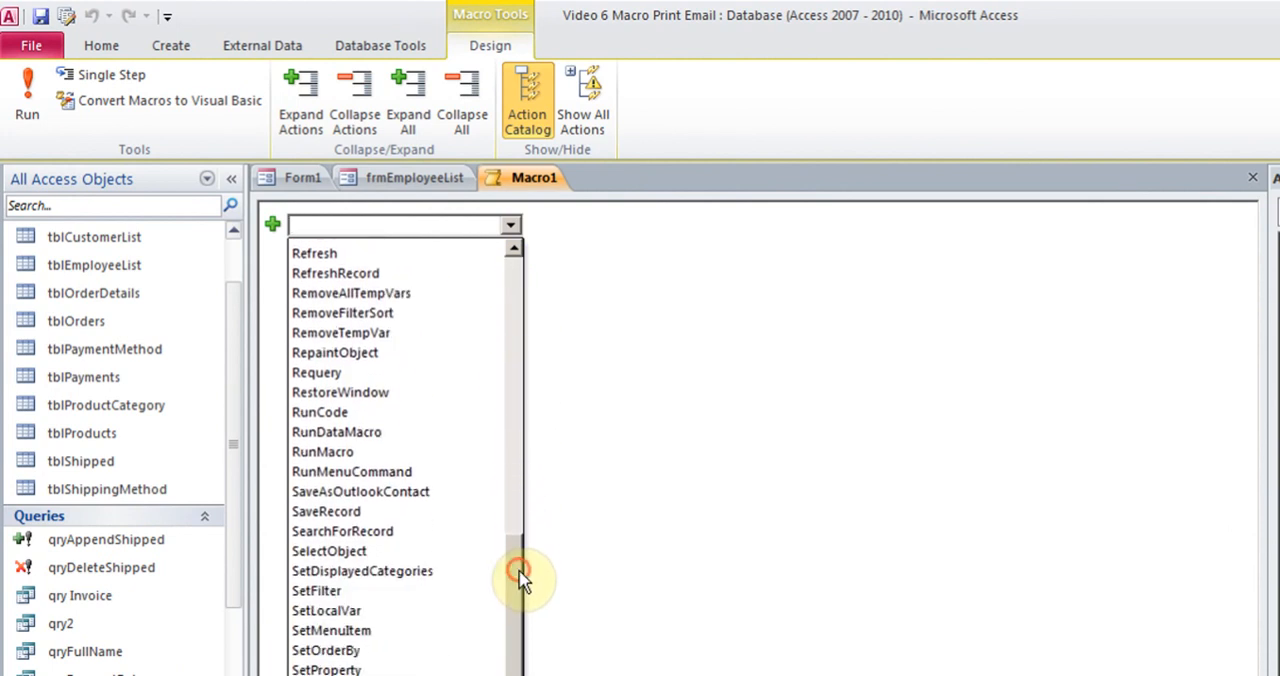
left_click(436, 536)
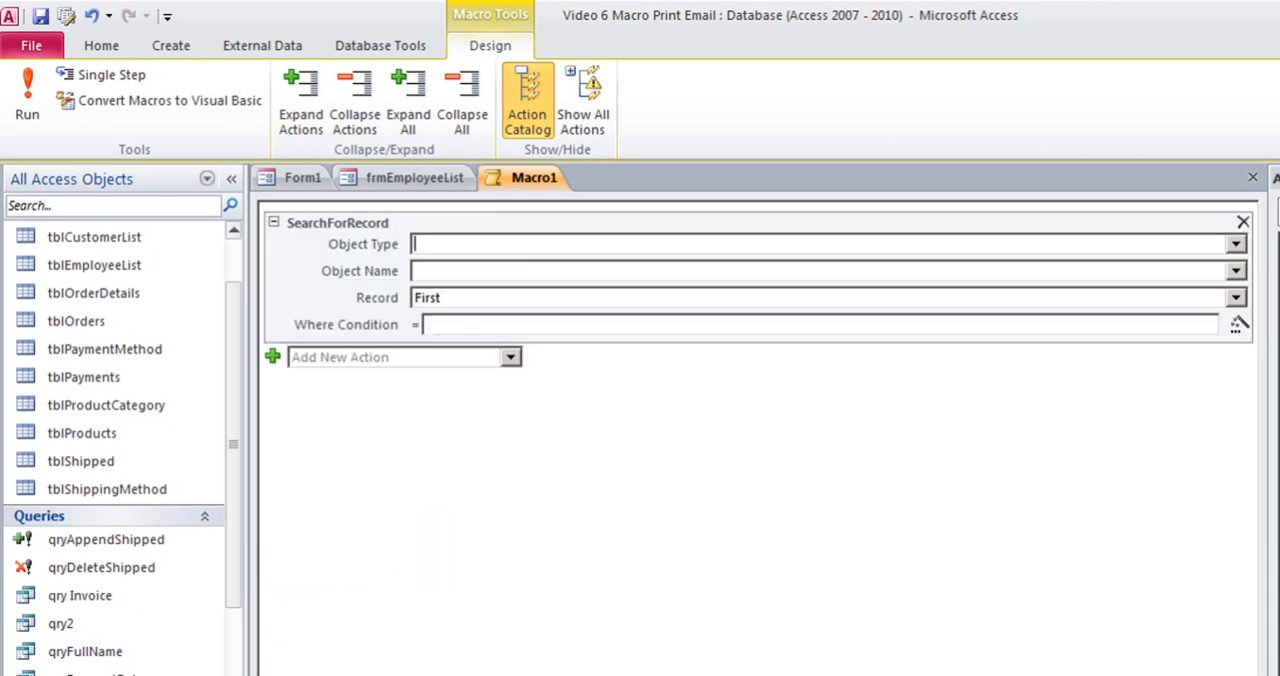
Set the SearchForRecord action's object type to Form and its object name to frmEmployeeList
left_click(1236, 244)
left_click(735, 326)
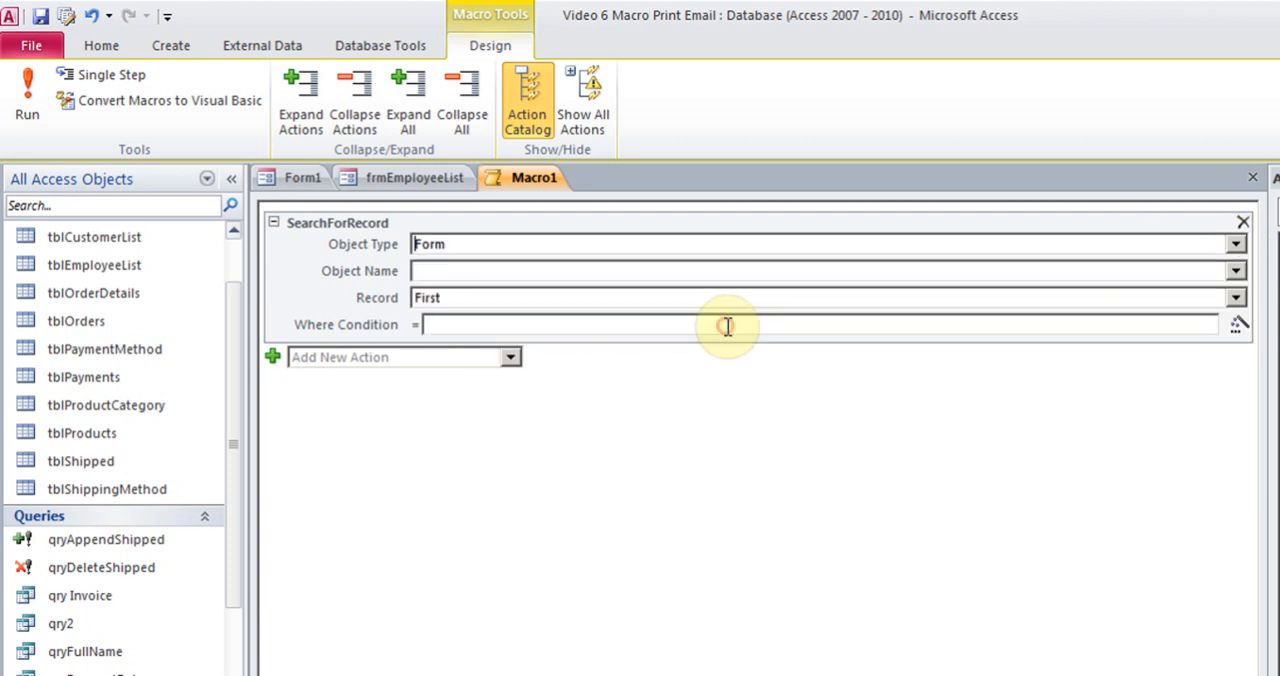
left_click(1237, 272)
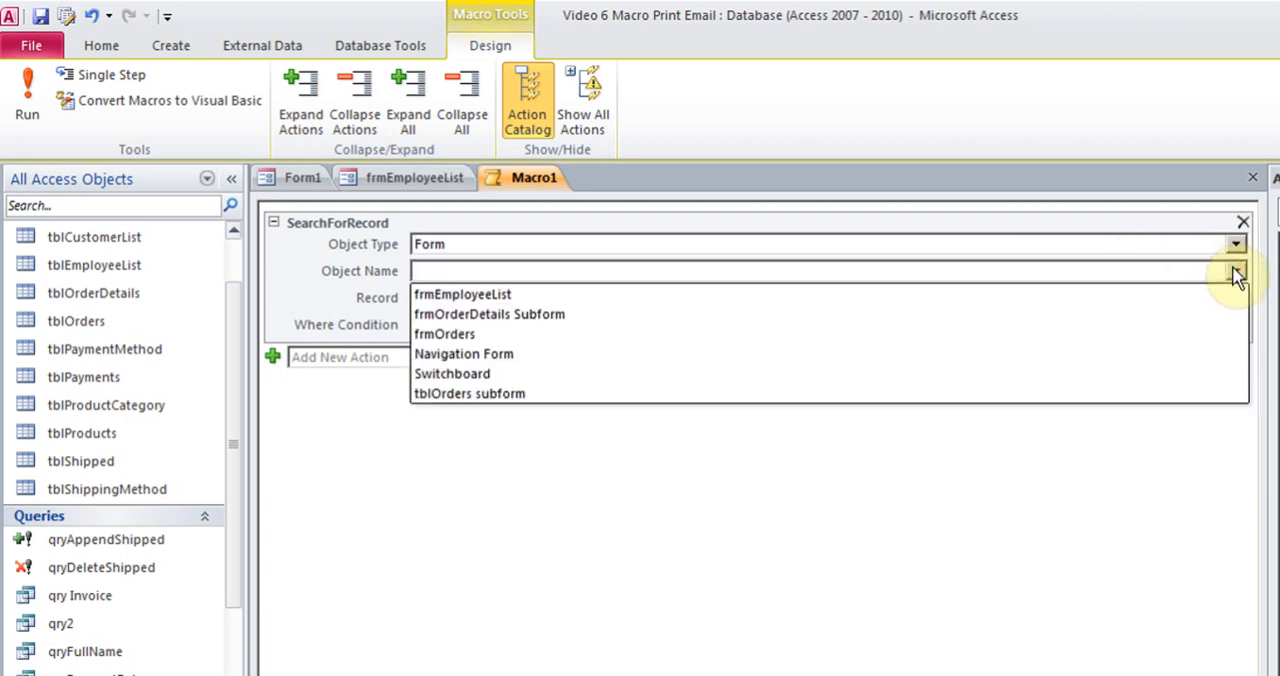
left_click(865, 300)
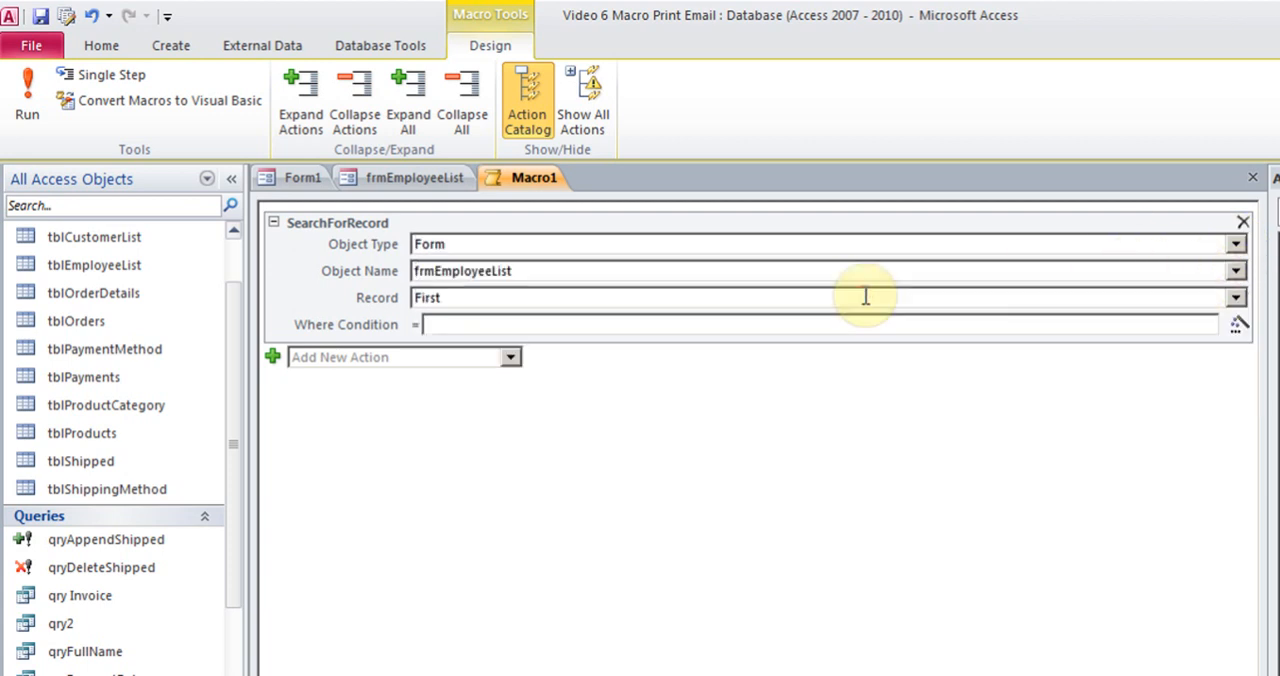
Switch to the MacroSampleText file in Notepad and replace FirstName with LastName in the sample condition
left_click(794, 326)
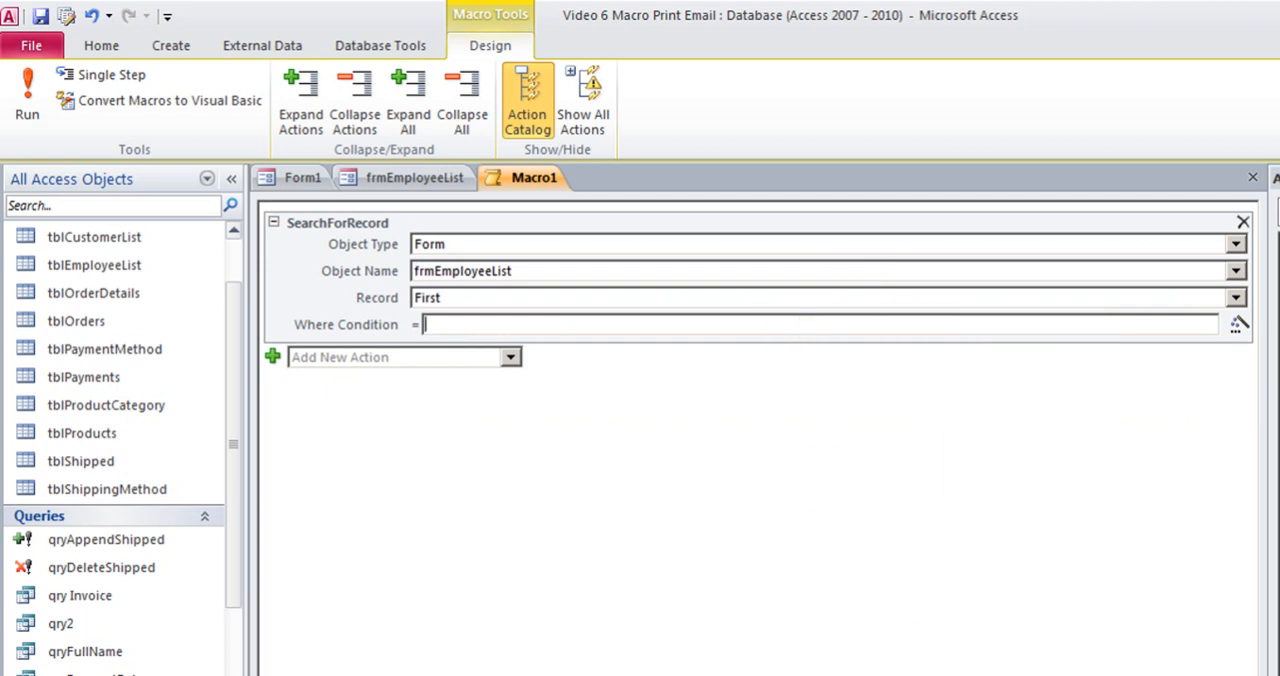
key("alt+Tab")
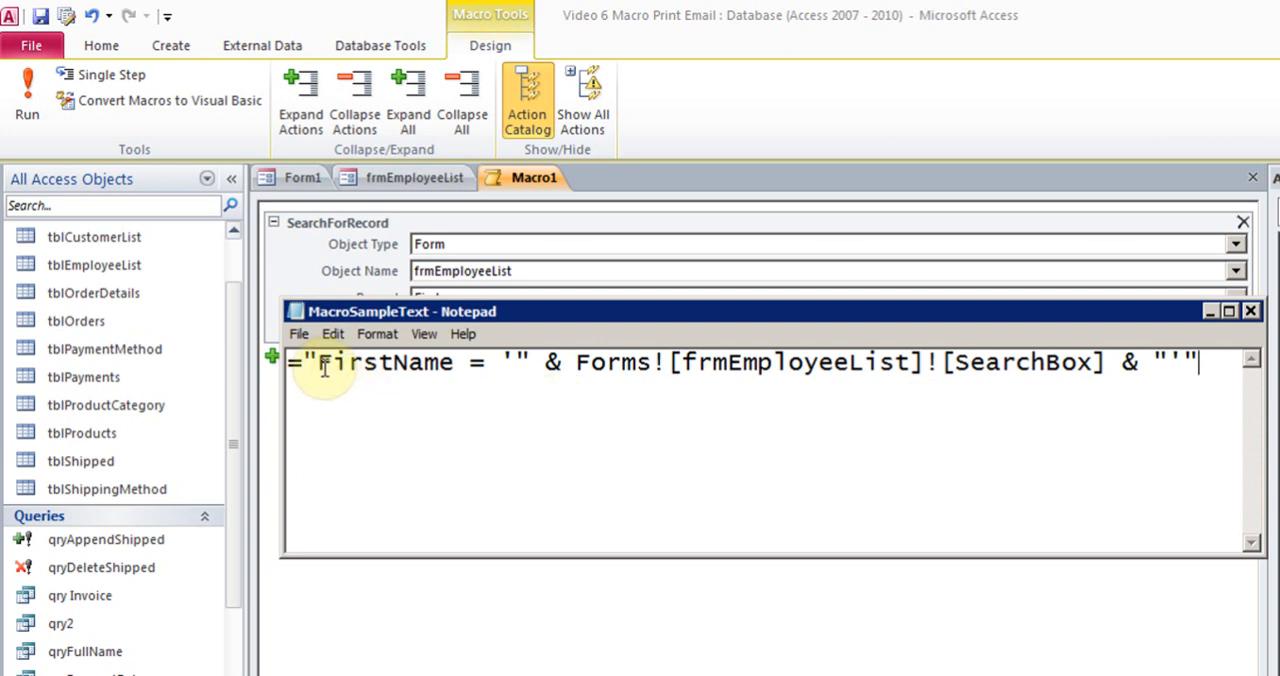
left_click_drag(318, 365, 455, 363)
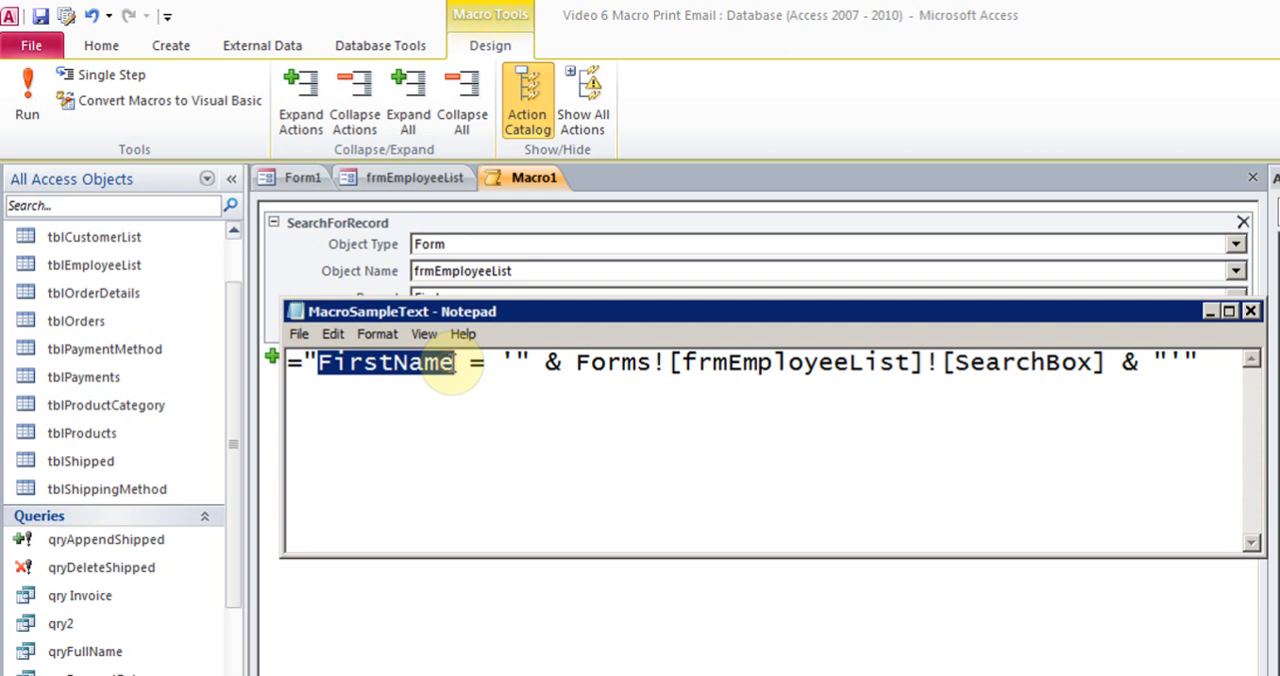
type("LastName")
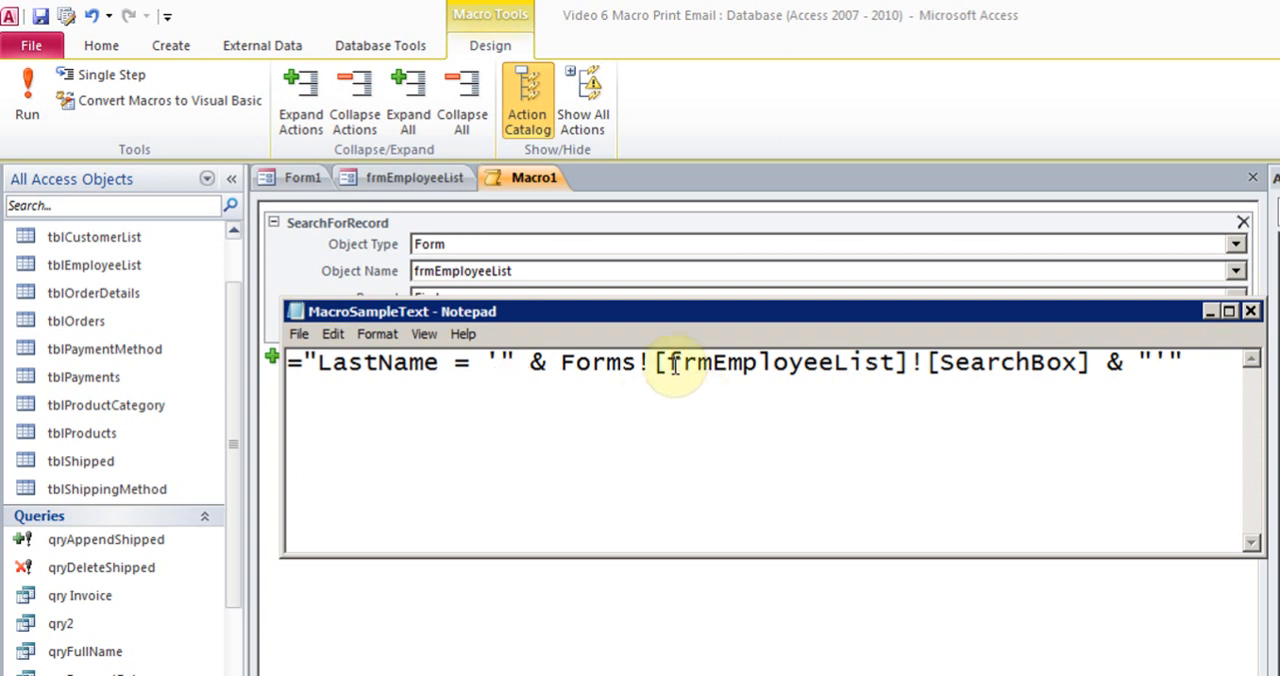
Copy the whole sample expression ="LastName = '" & Forms![frmEmployeeList]![SearchBox] & "'" into the SearchForRecord action's Where Condition in Access
left_click_drag(665, 362, 892, 363)
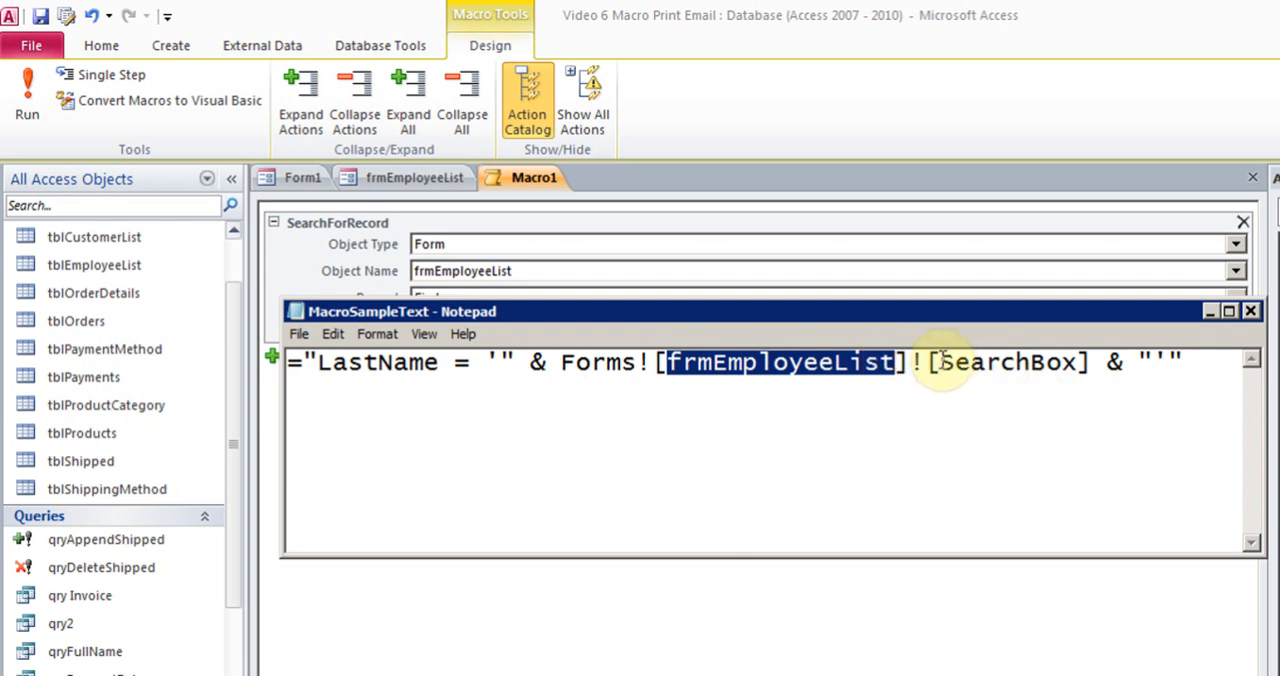
left_click_drag(940, 362, 1078, 362)
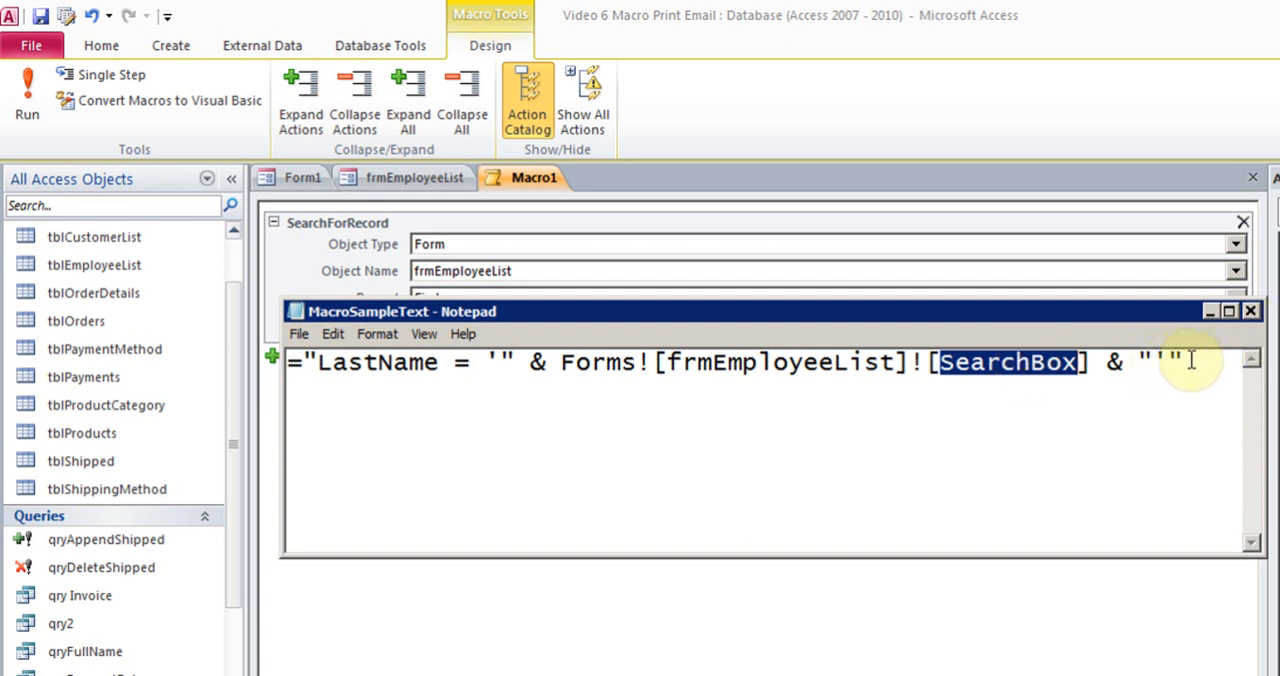
left_click_drag(1192, 362, 296, 365)
key("ctrl+c")
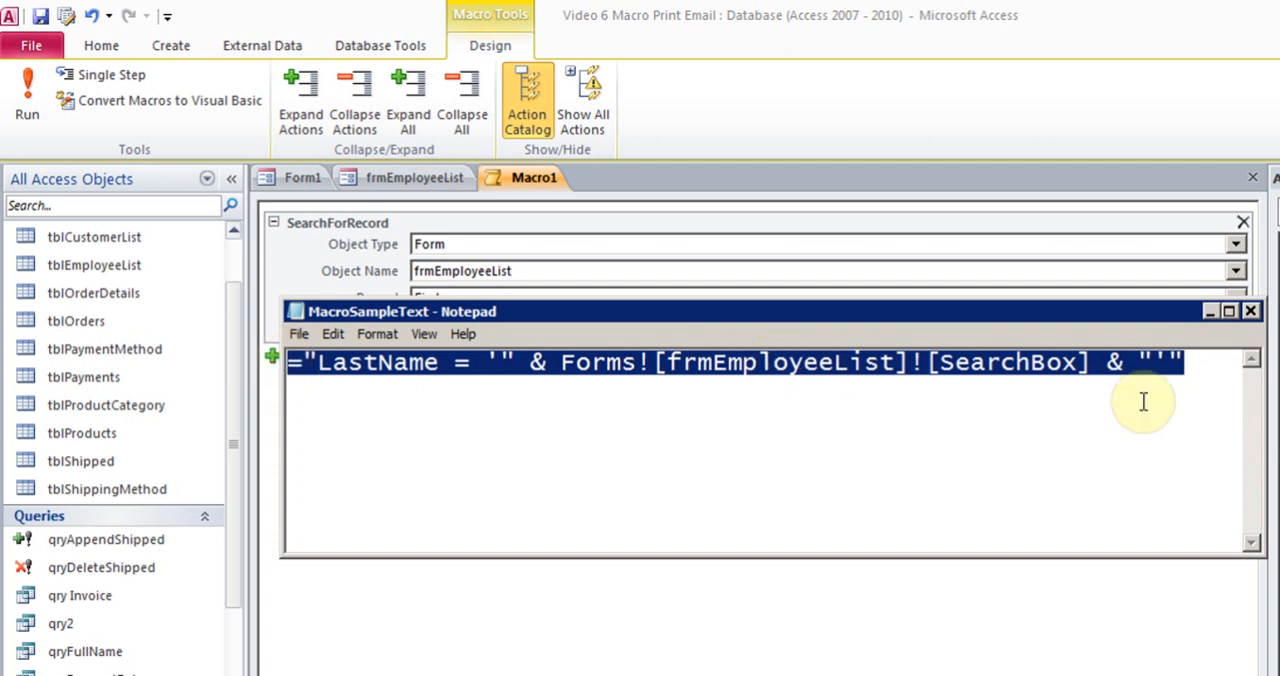
left_click(1210, 313)
left_click(812, 330)
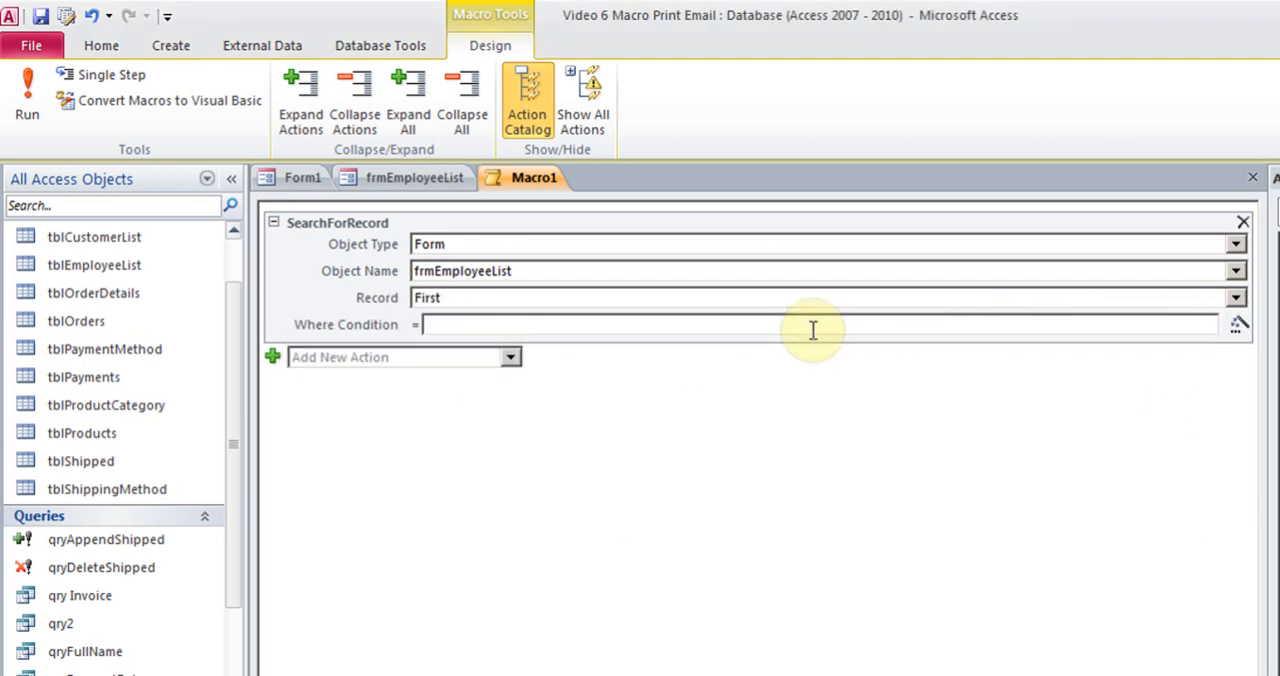
key("ctrl+v")
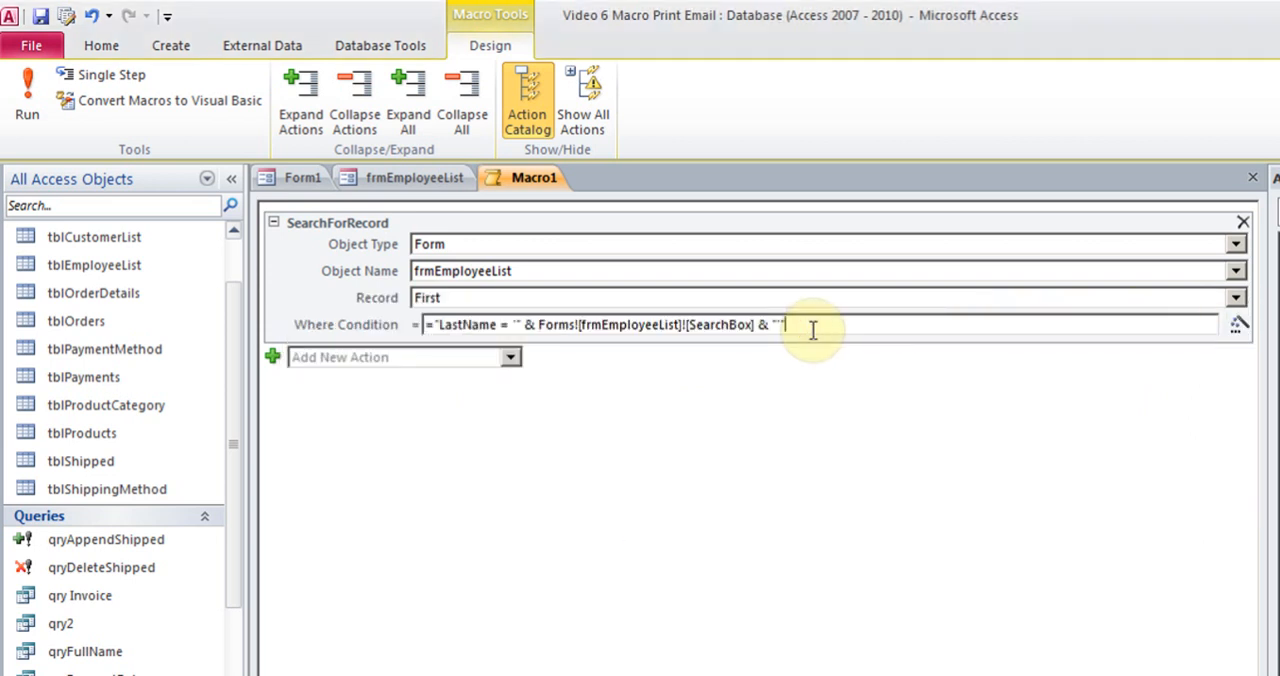
Close the macro and save it as "Search Last Name Macro"
left_click(1253, 179)
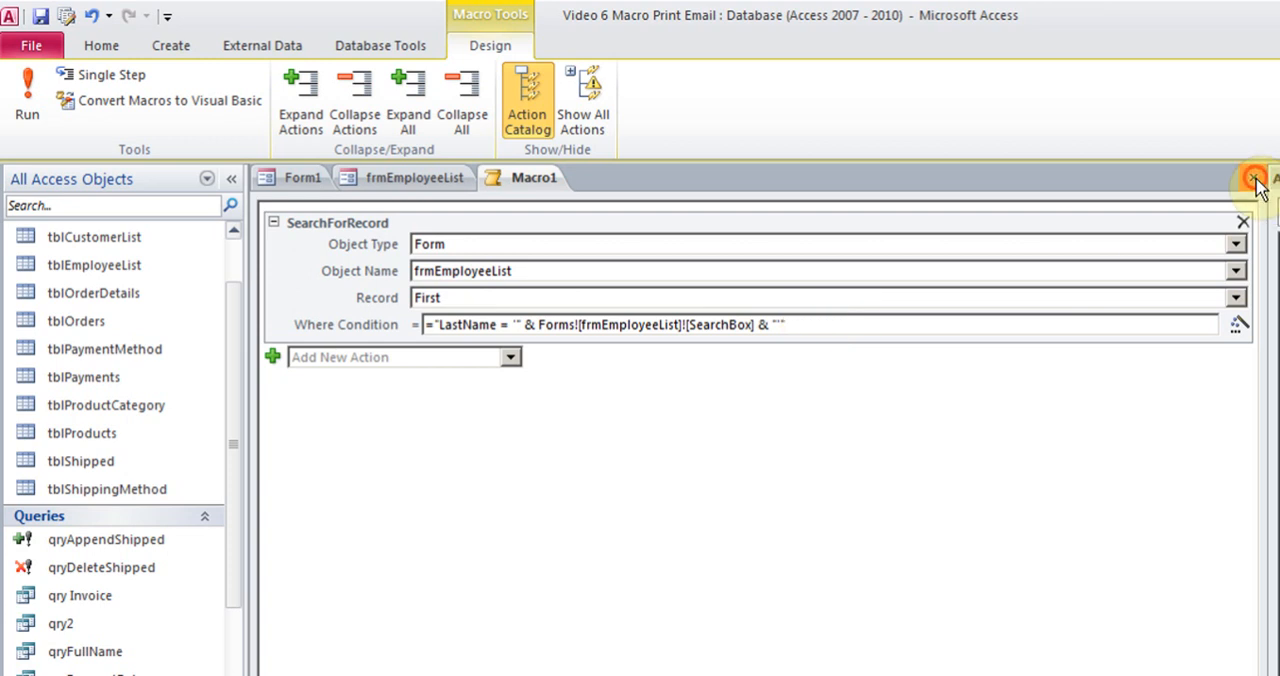
left_click(699, 487)
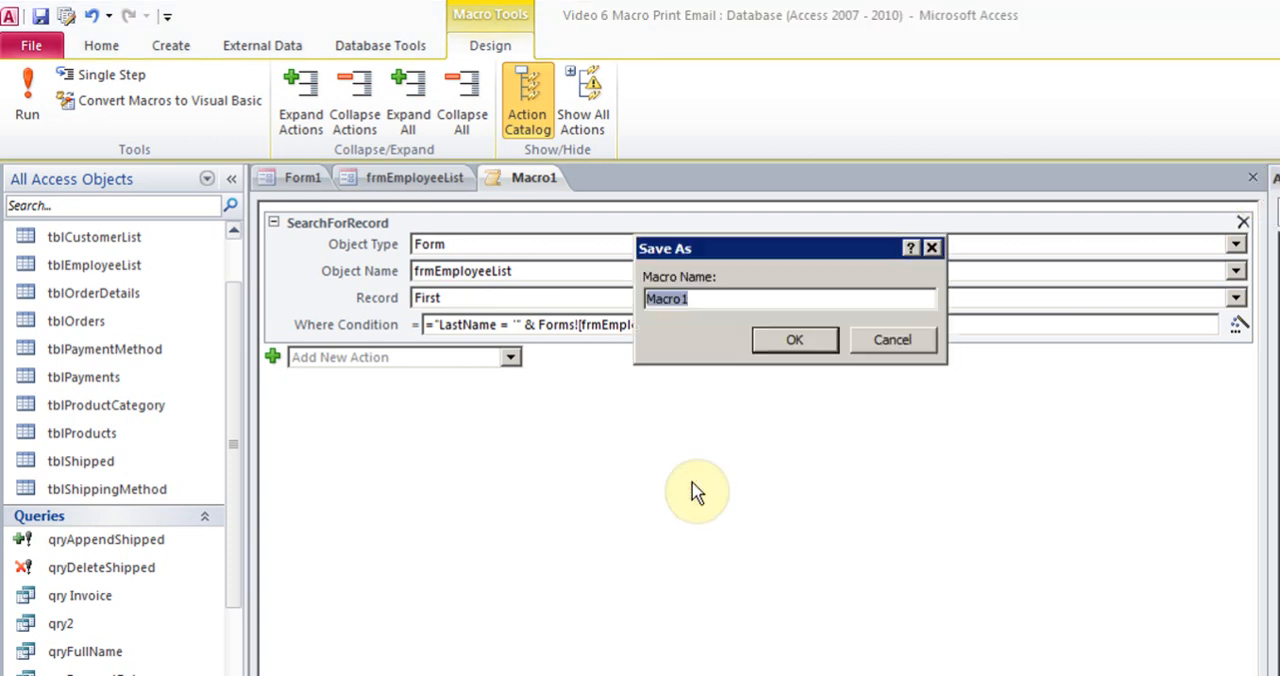
type("Sear")
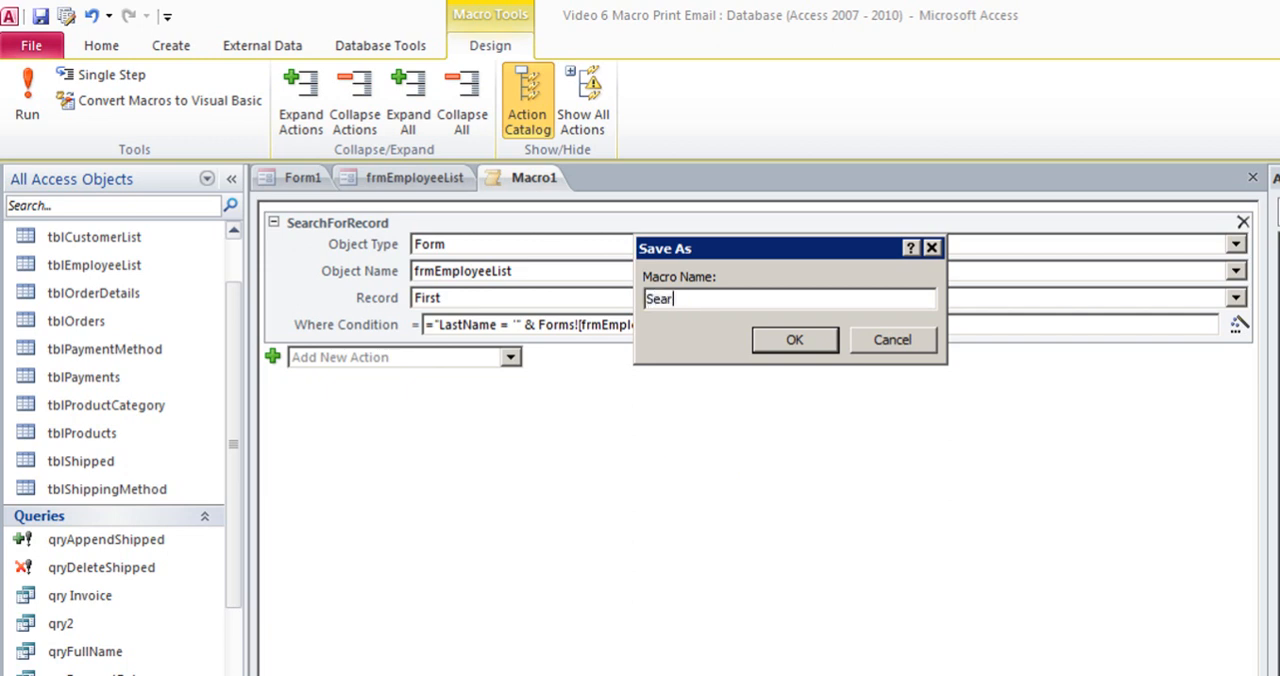
type("ch Lsst Name Macro")
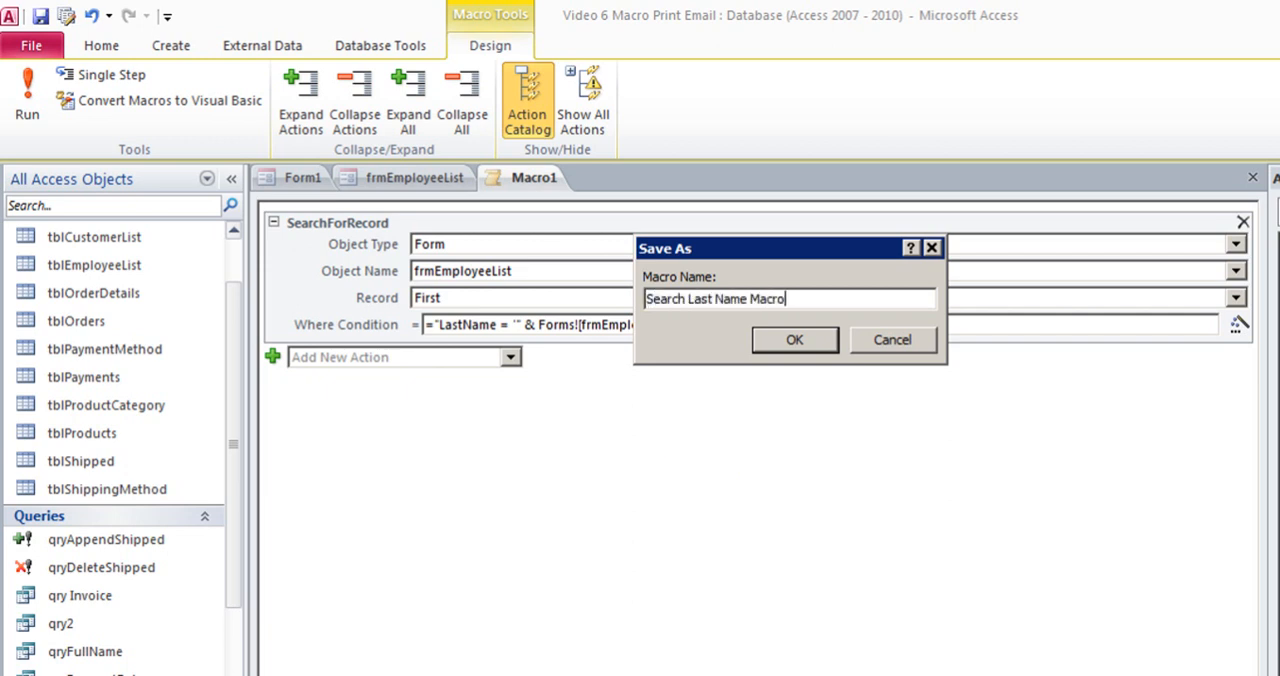
left_click(792, 342)
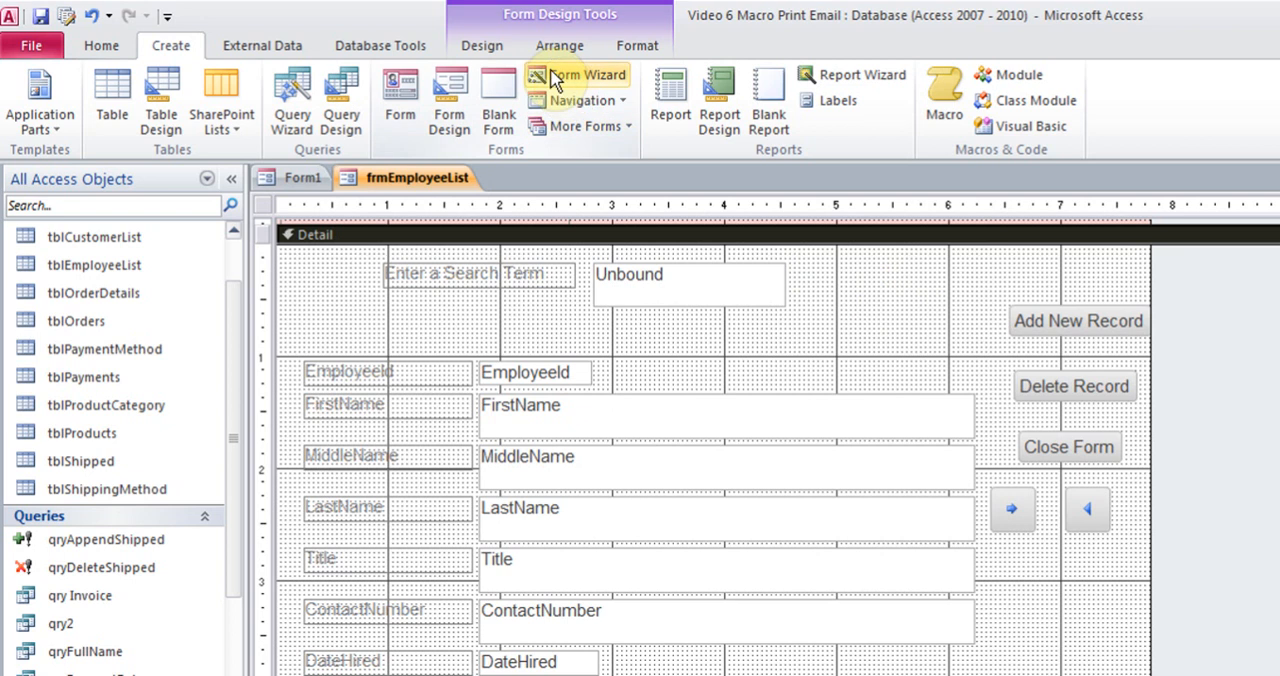
Add a command button beside the search box on frmEmployeeList that runs Search Last Name Macro
left_click(480, 42)
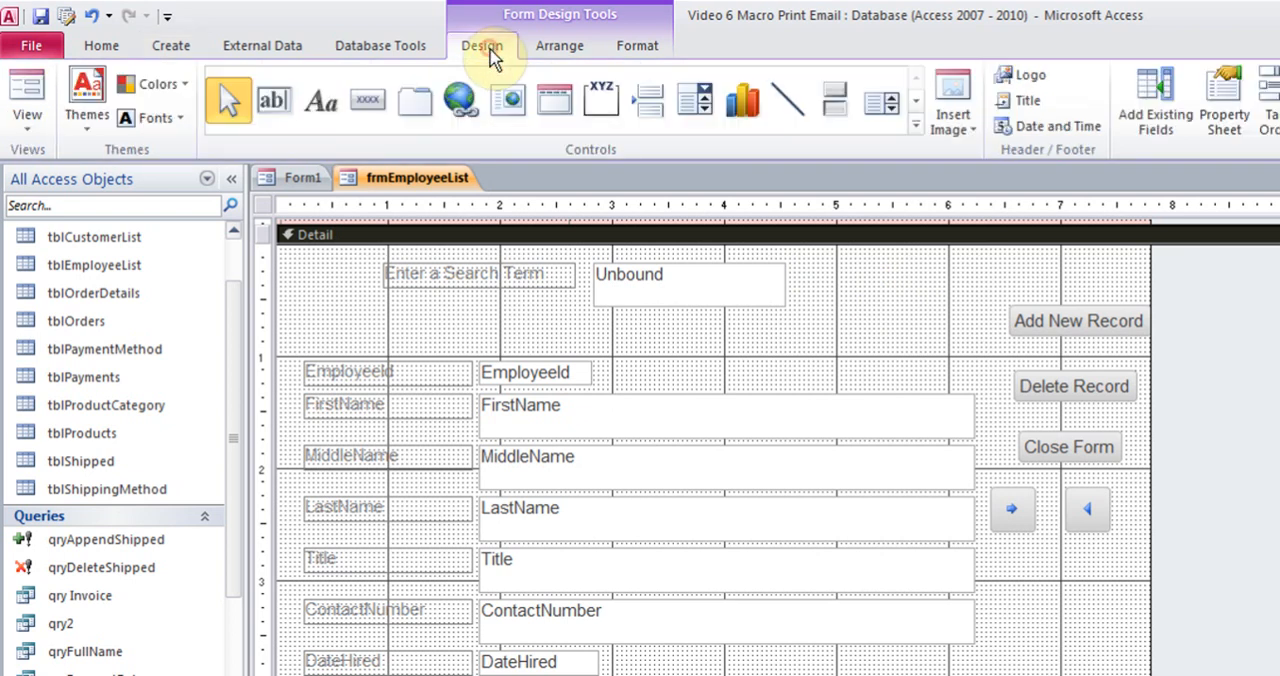
left_click(370, 102)
left_click_drag(834, 264, 978, 320)
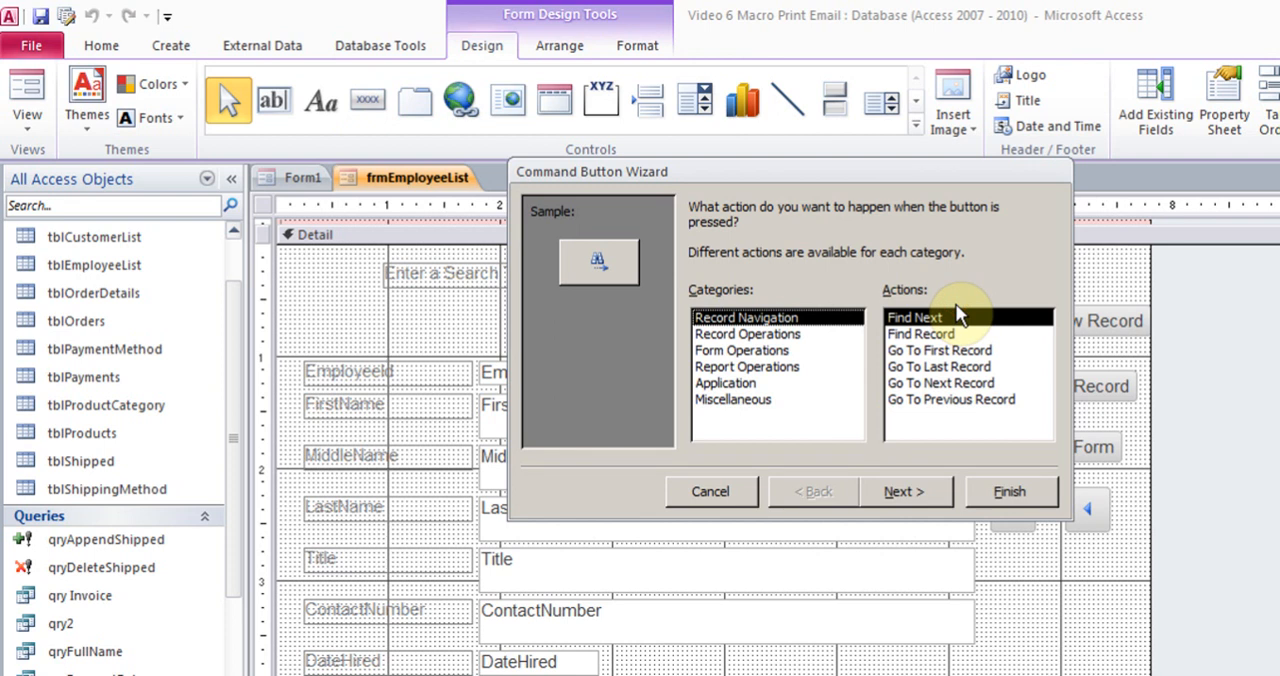
left_click(742, 399)
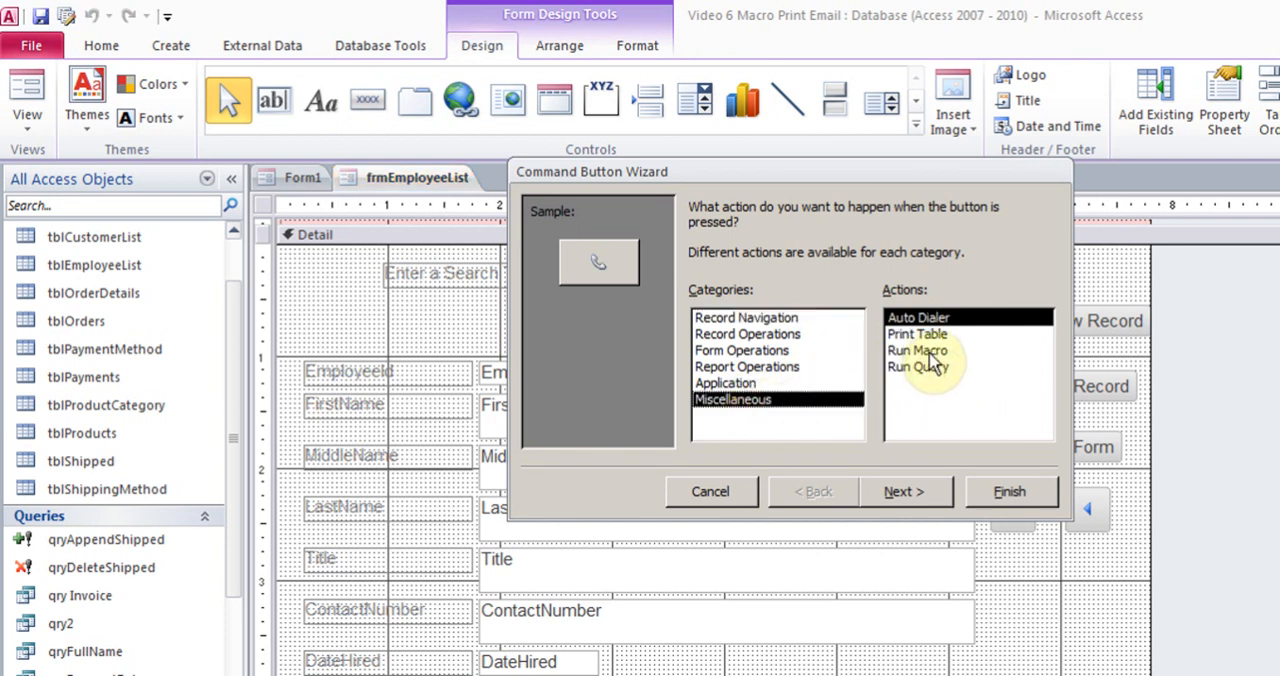
left_click(930, 353)
left_click(900, 489)
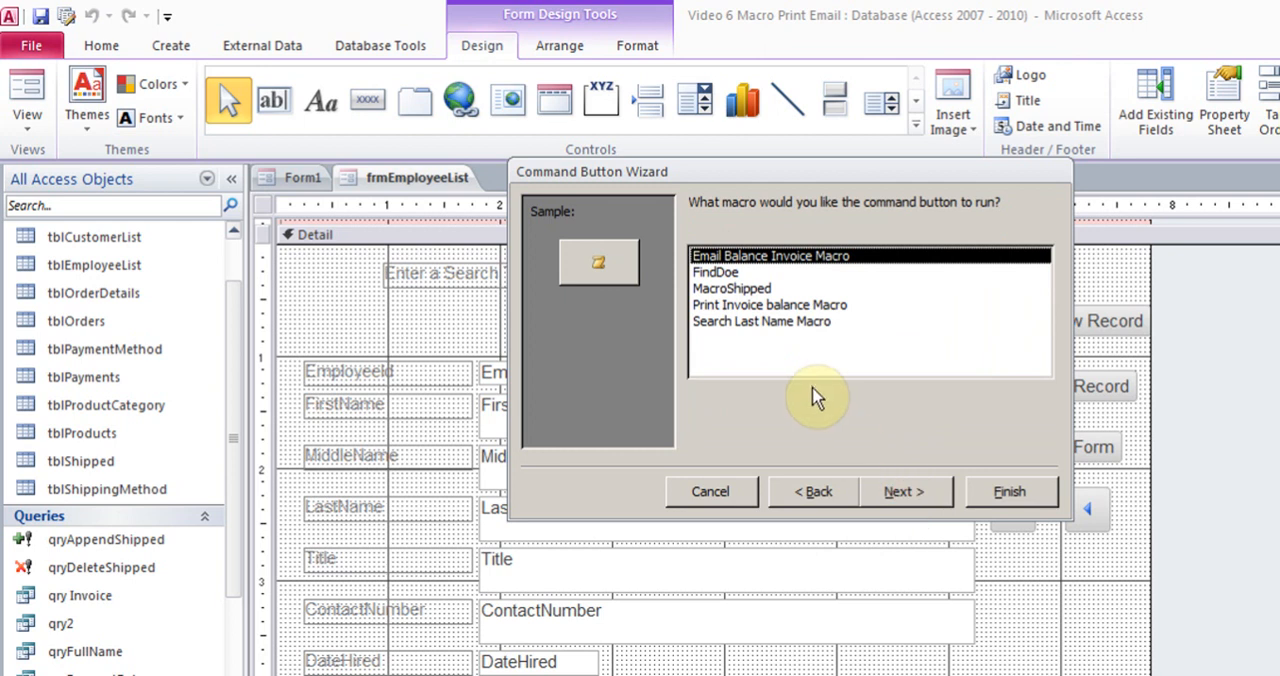
left_click(765, 321)
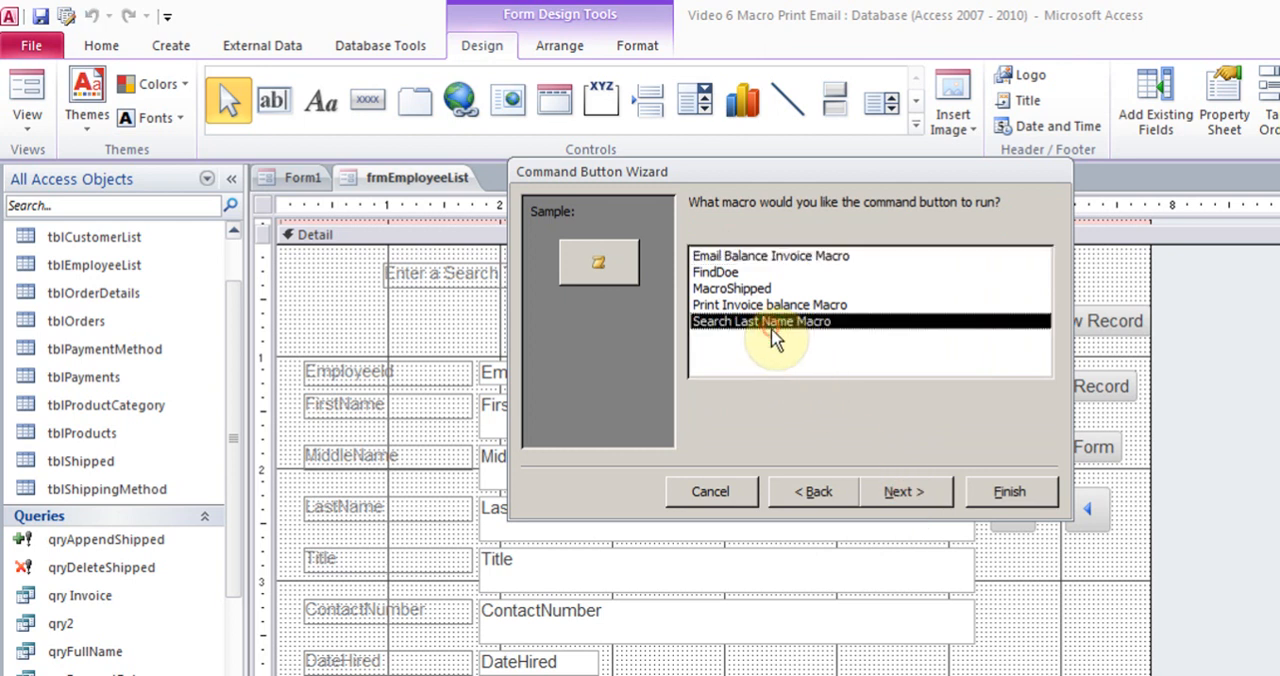
left_click(897, 500)
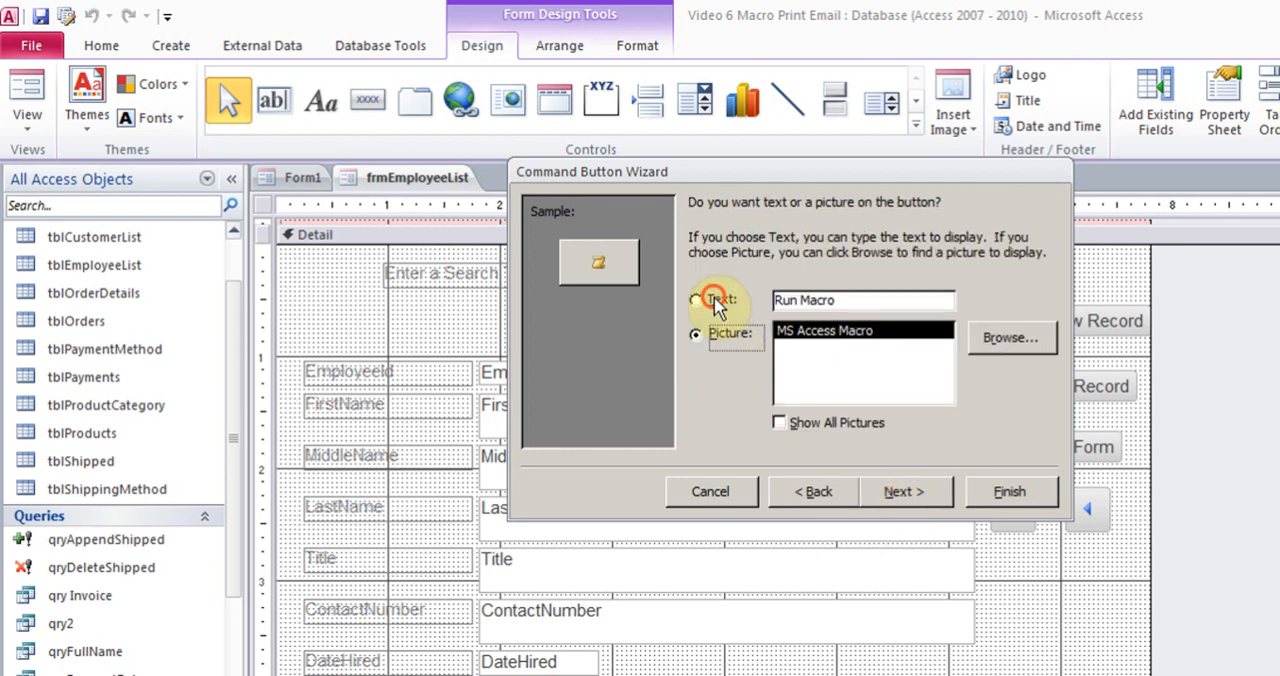
Give the new command button the text caption "Search" and finish the Command Button Wizard with its default name
left_click(715, 302)
left_click_drag(860, 302, 755, 308)
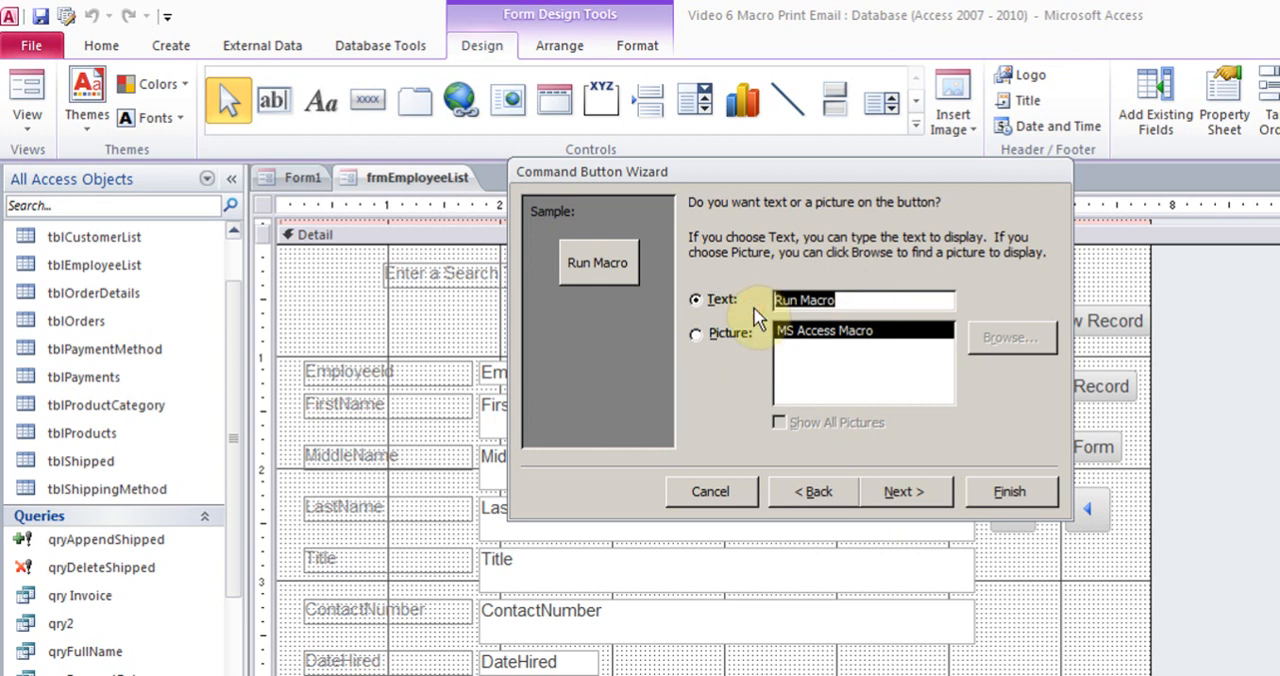
type("Search")
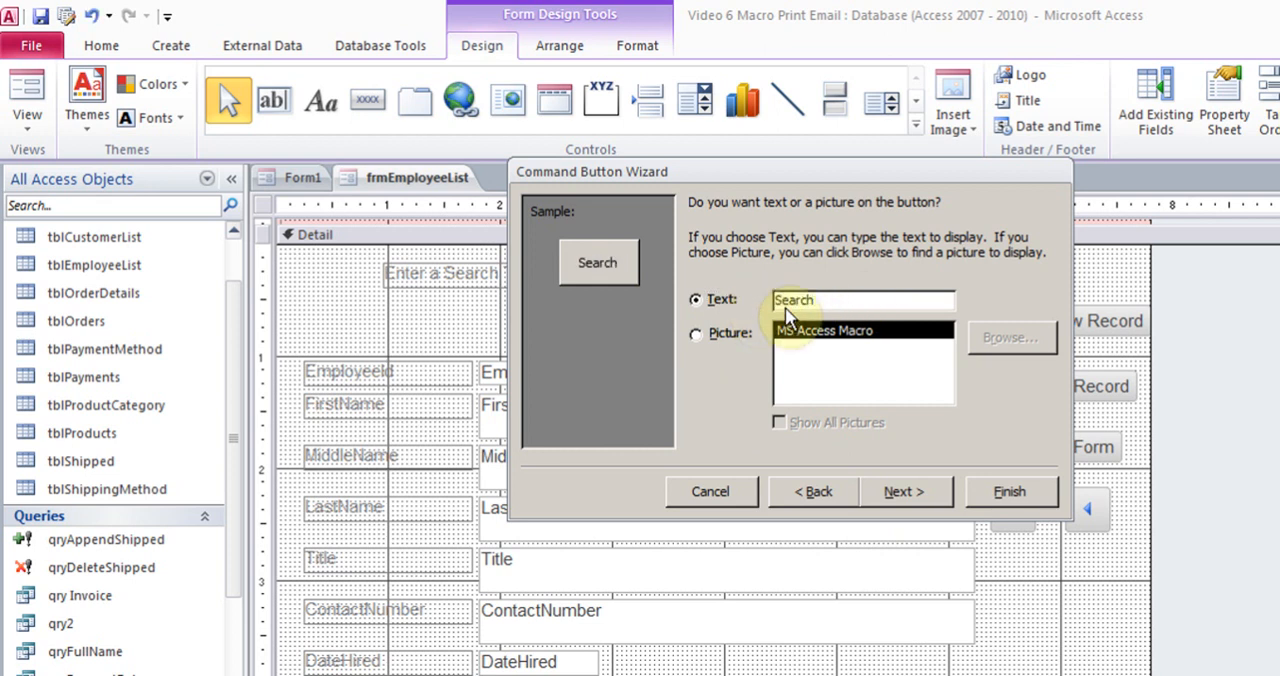
left_click(922, 500)
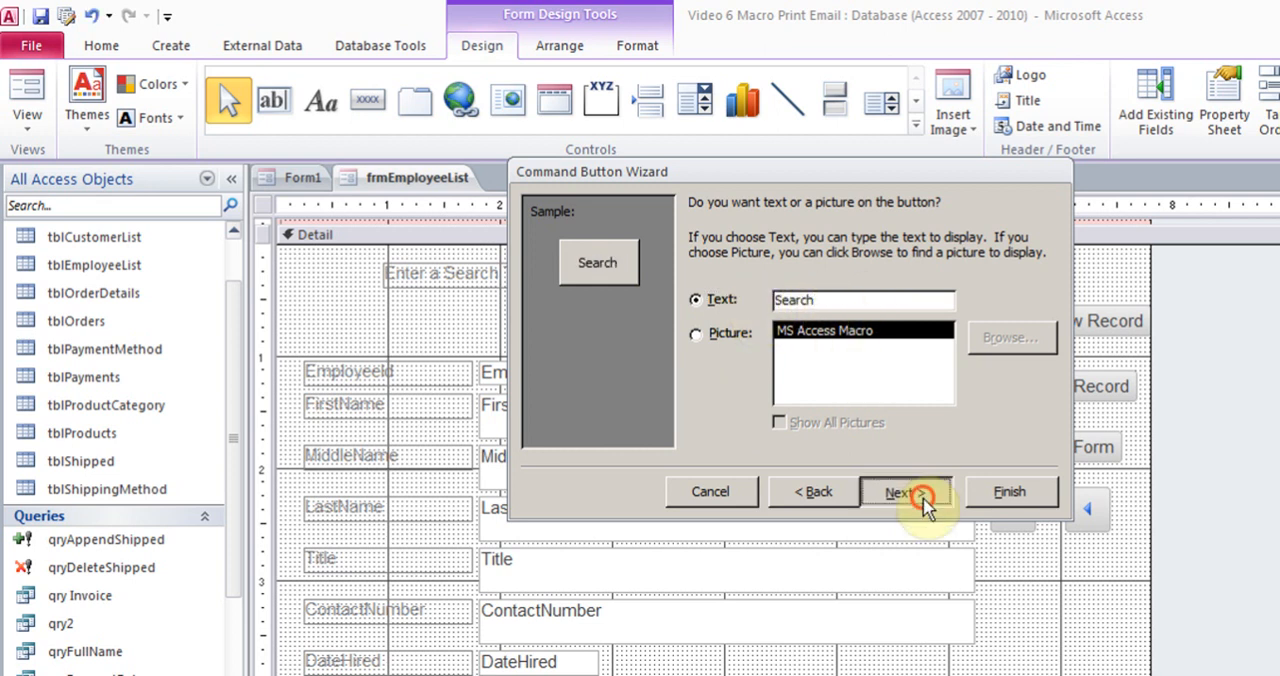
left_click(1000, 492)
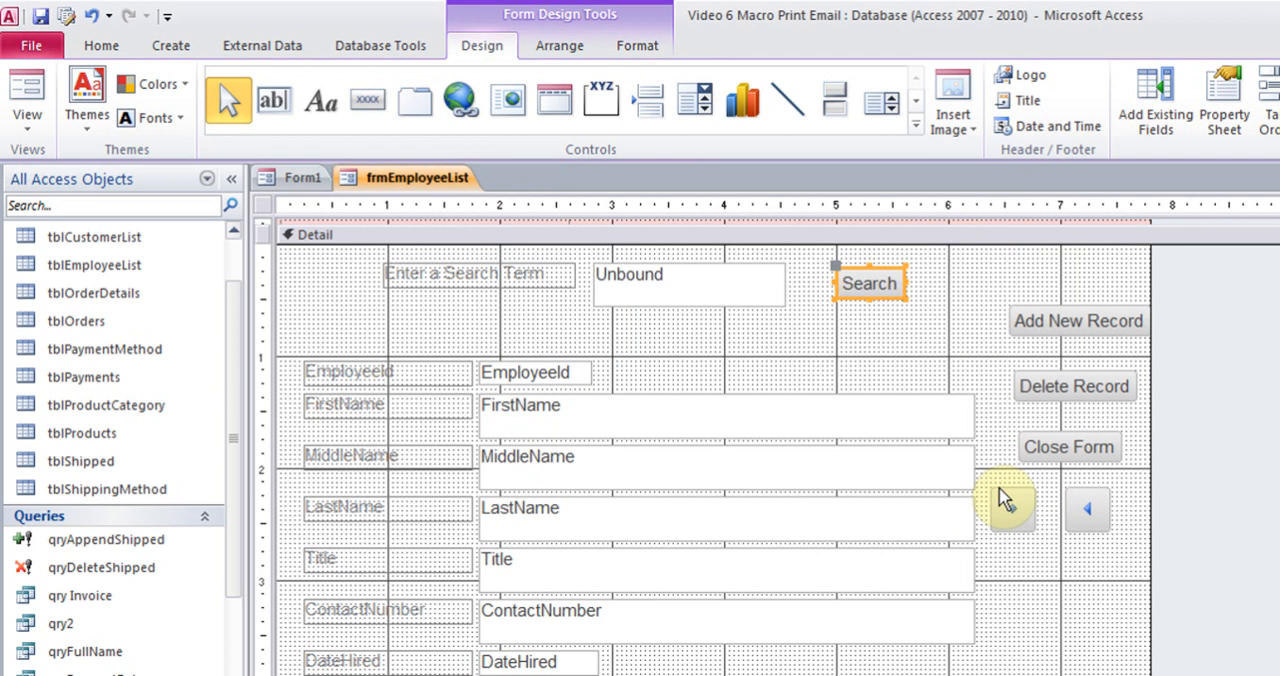
Display frmEmployeeList in Form View and test the Search button with an employee's last name
left_click(38, 128)
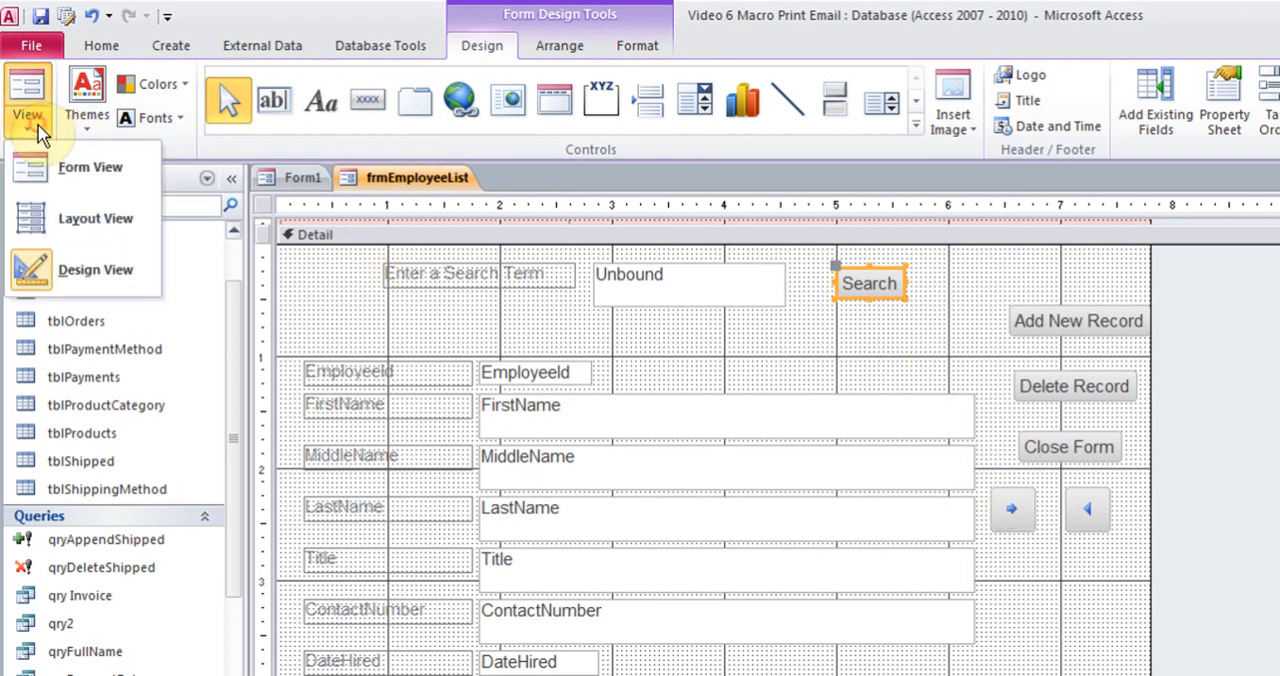
left_click(30, 170)
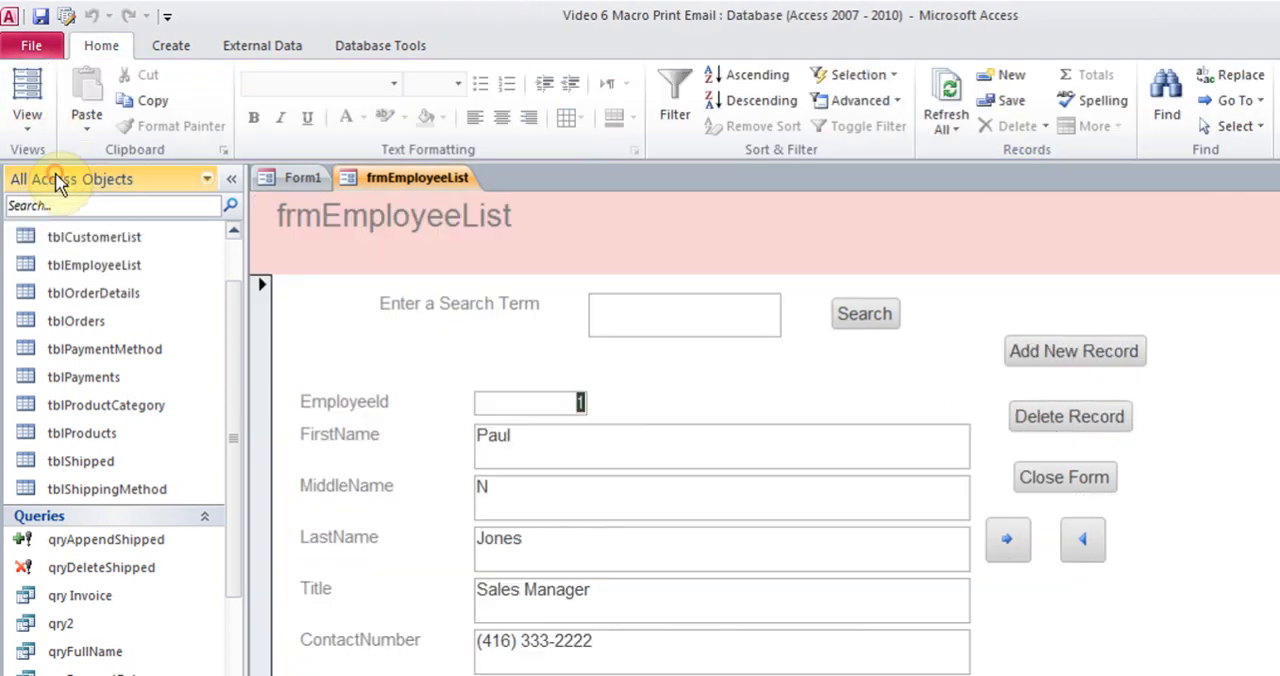
left_click(663, 320)
type("Doe")
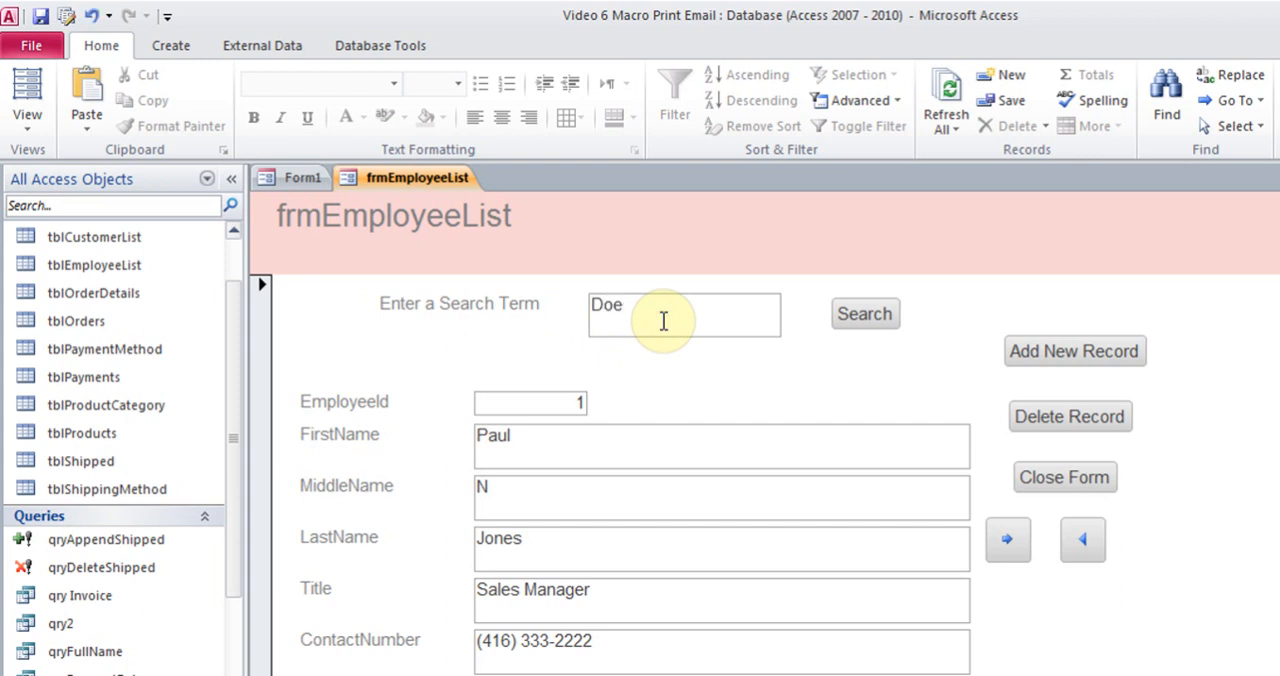
left_click(865, 316)
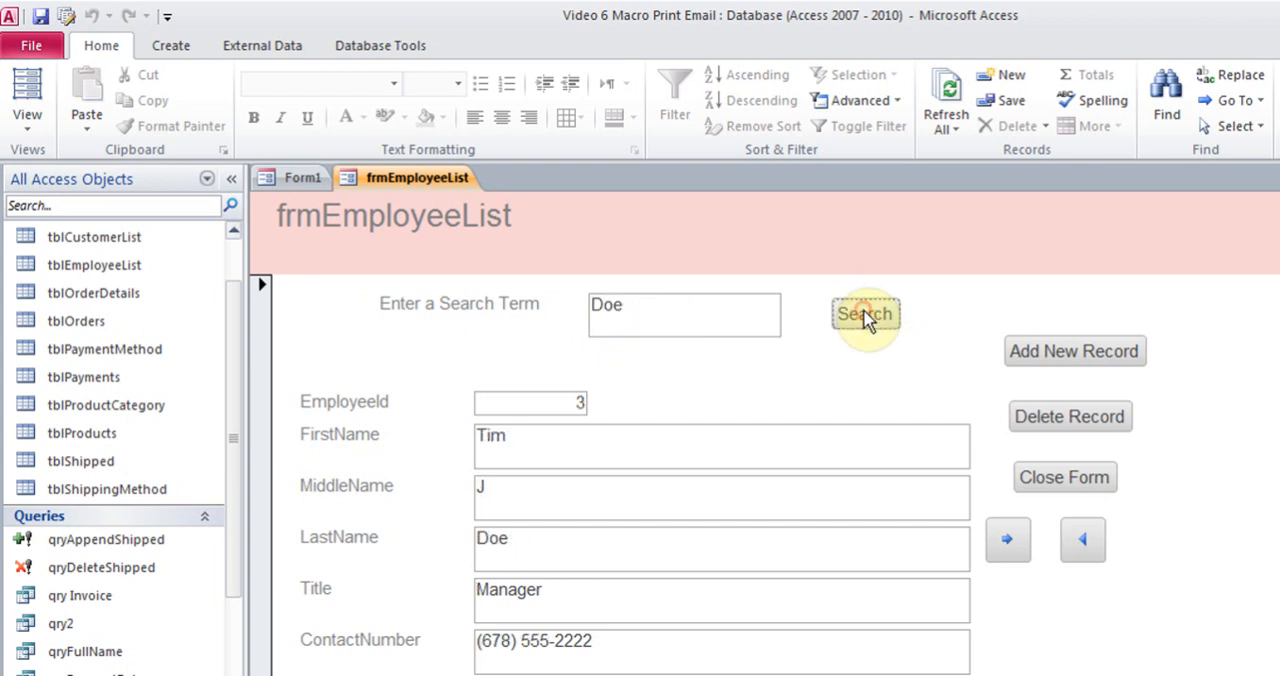
left_click(520, 537)
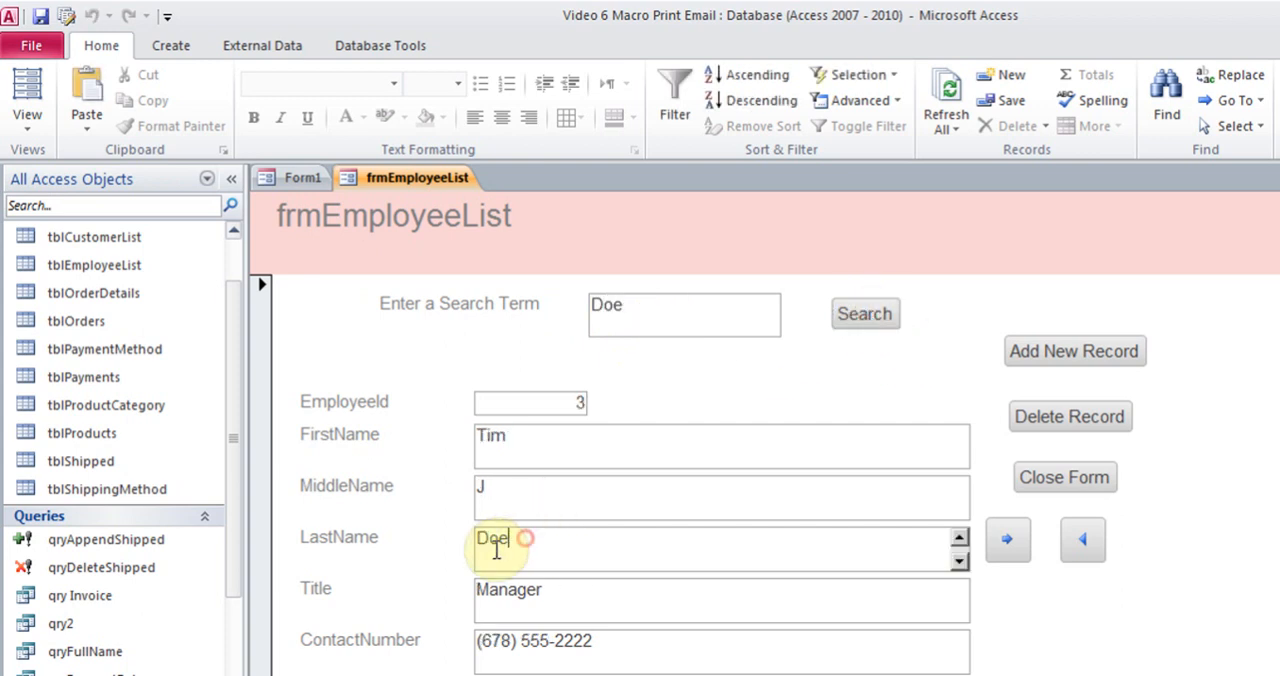
Replace the search term with a different employee's last name and run the search again
double_click(652, 314)
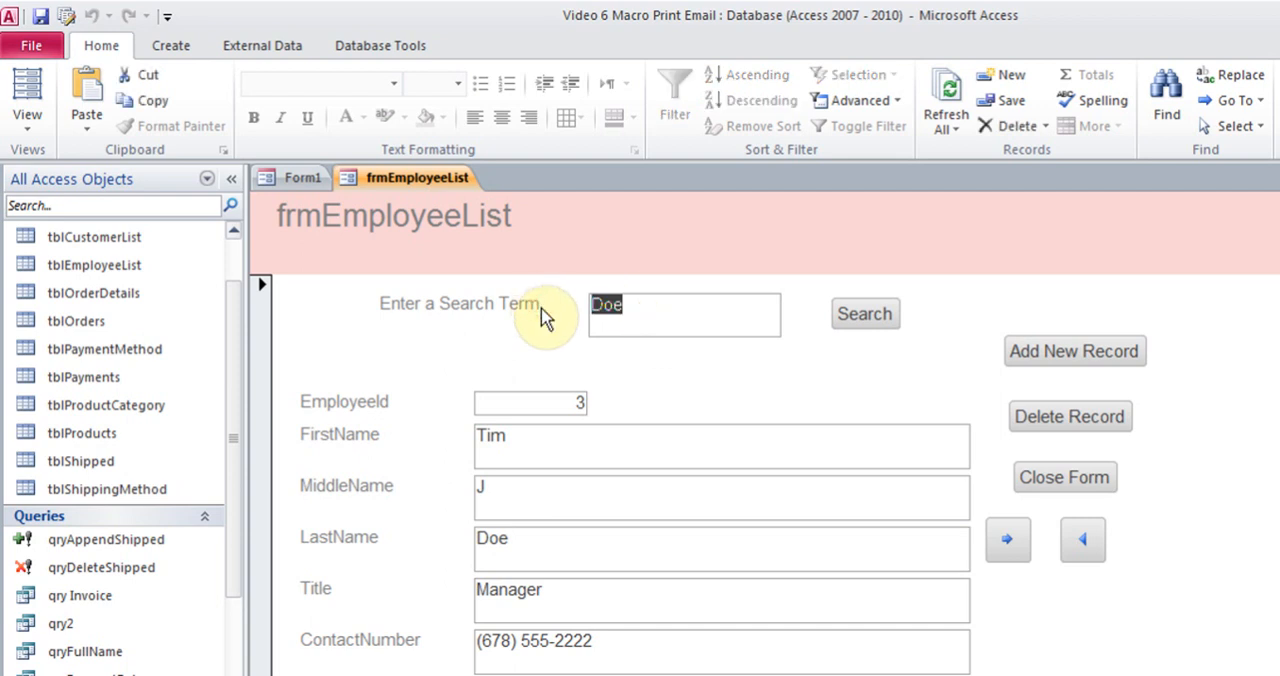
type("Henry")
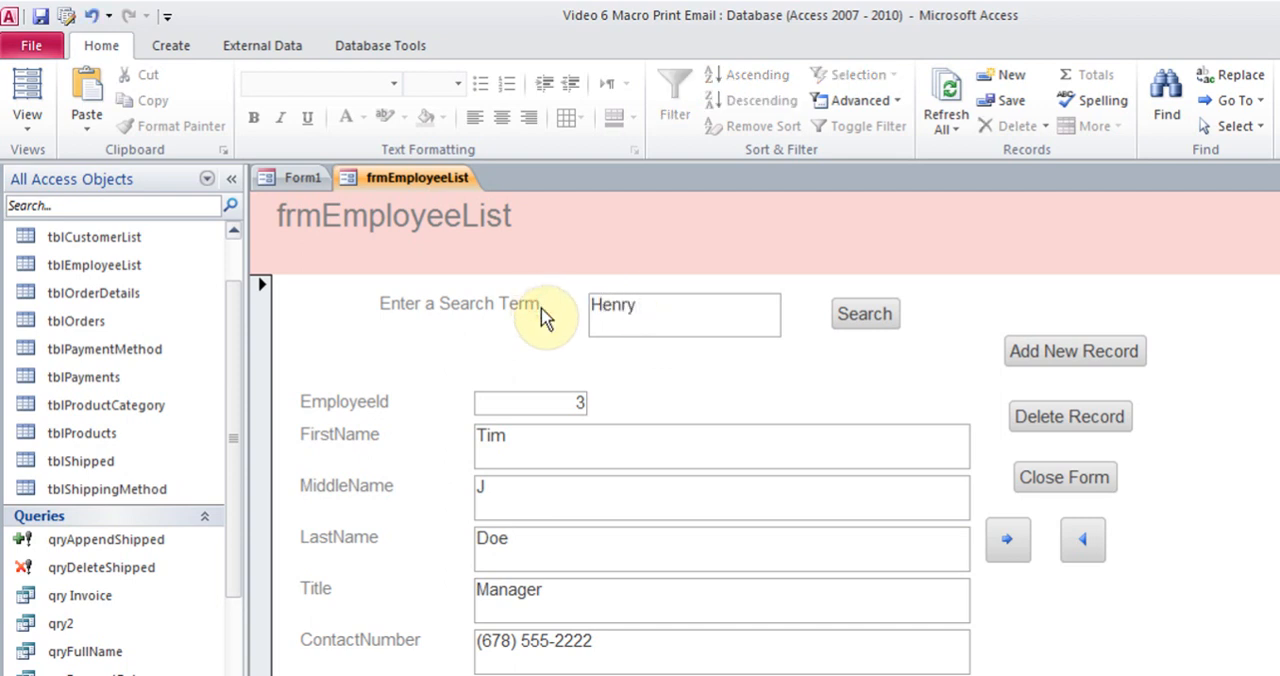
left_click(866, 320)
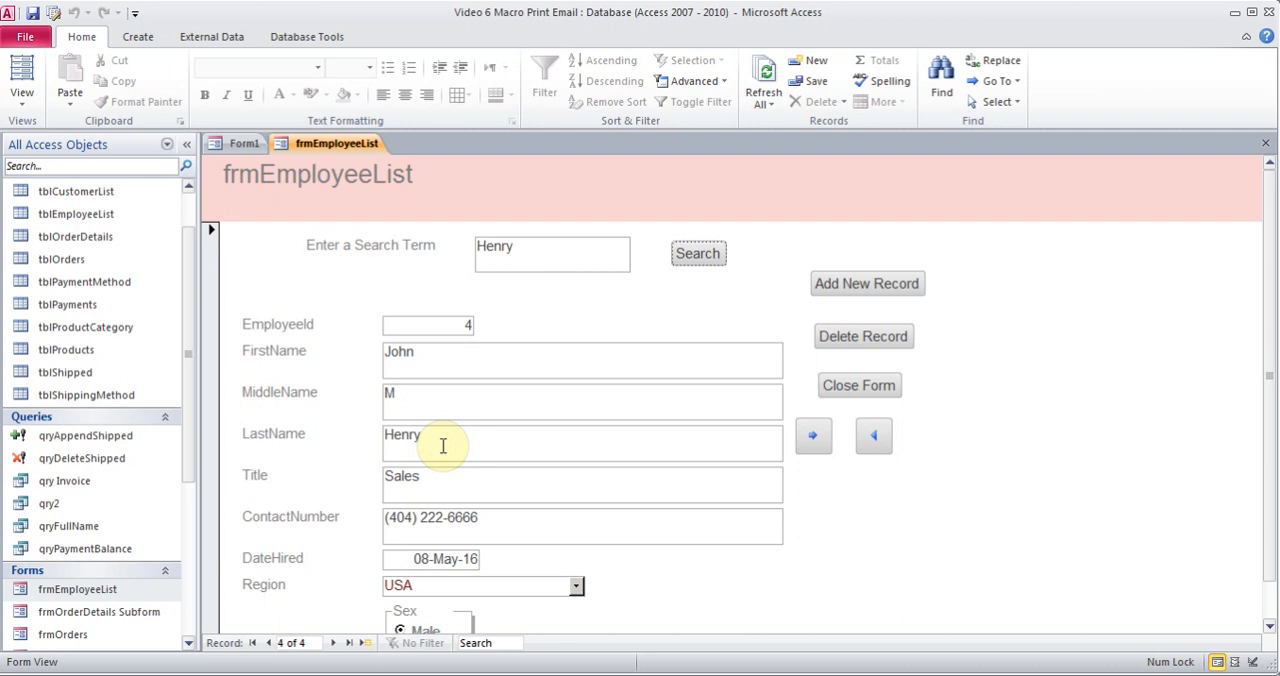
Open Search Last Name Macro in Design View, review its SearchForRecord arguments, and close it
left_click_drag(187, 391, 191, 556)
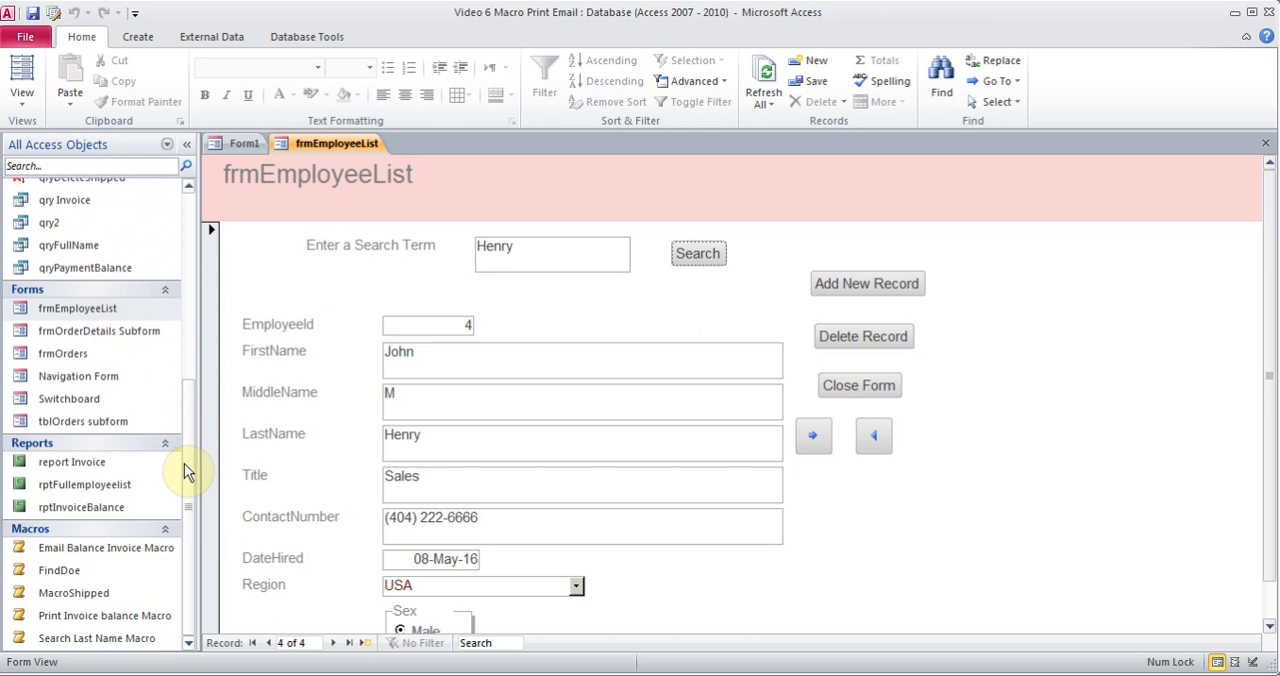
left_click_drag(184, 463, 178, 329)
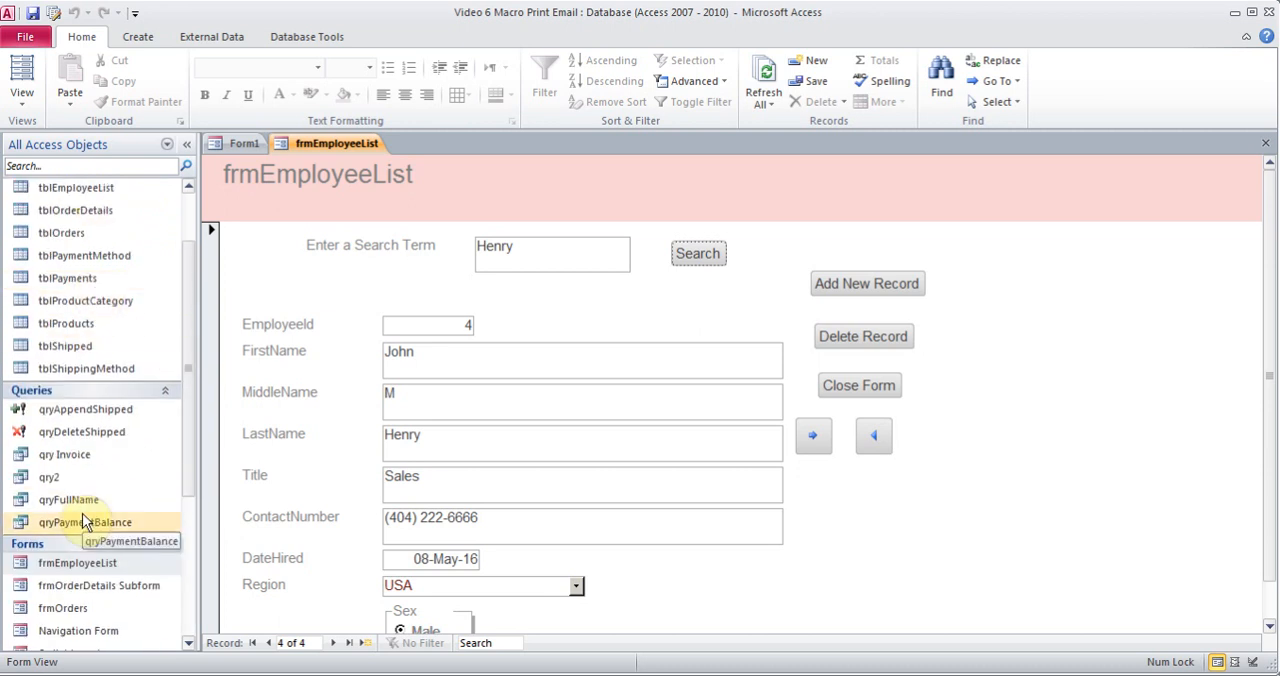
left_click_drag(183, 406, 204, 552)
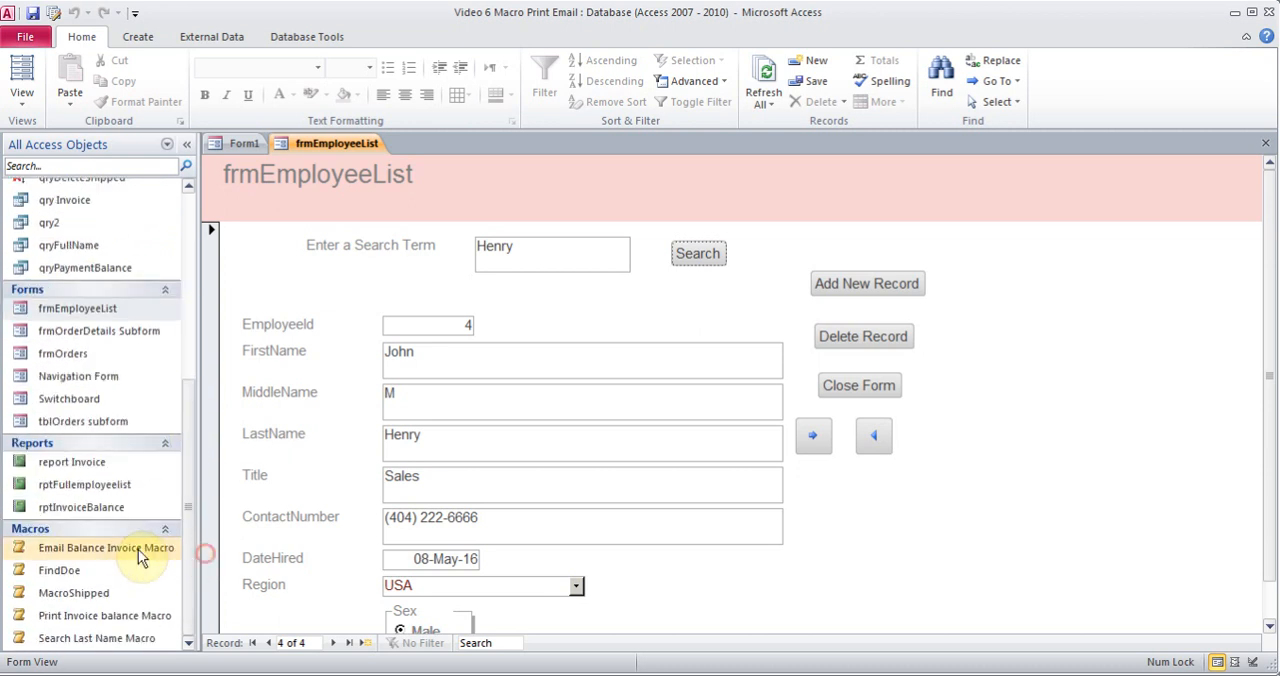
right_click(92, 638)
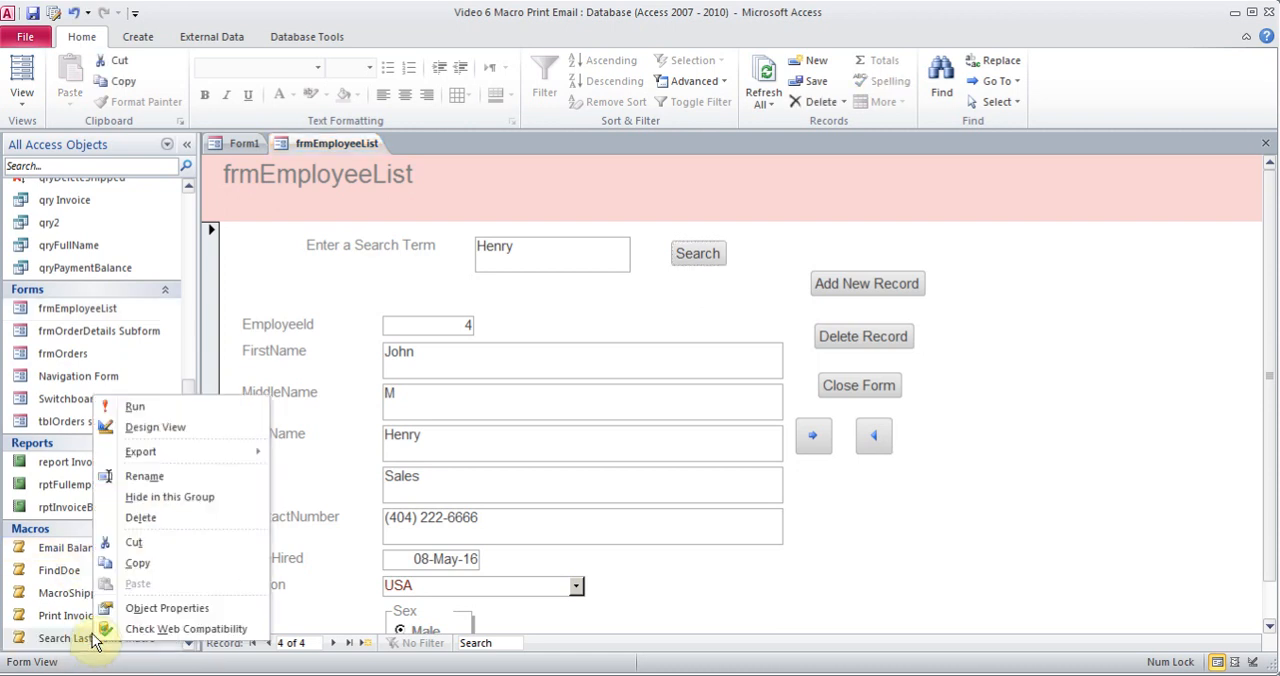
left_click(166, 429)
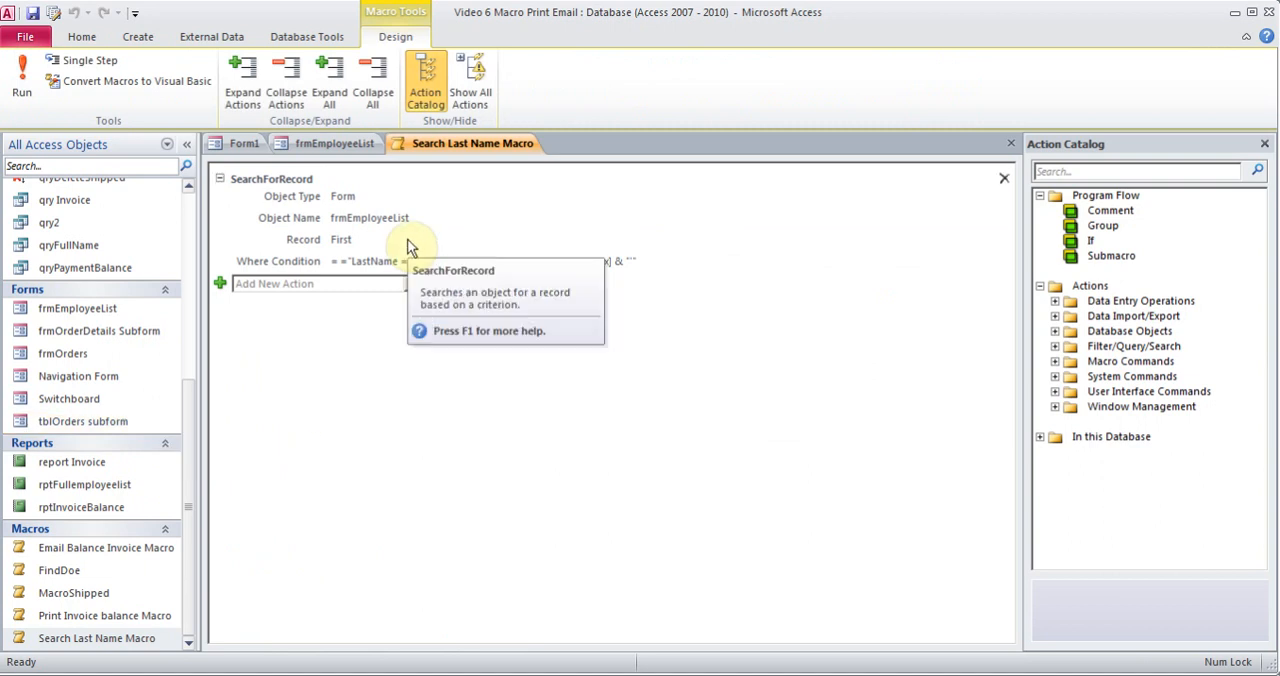
left_click(1010, 143)
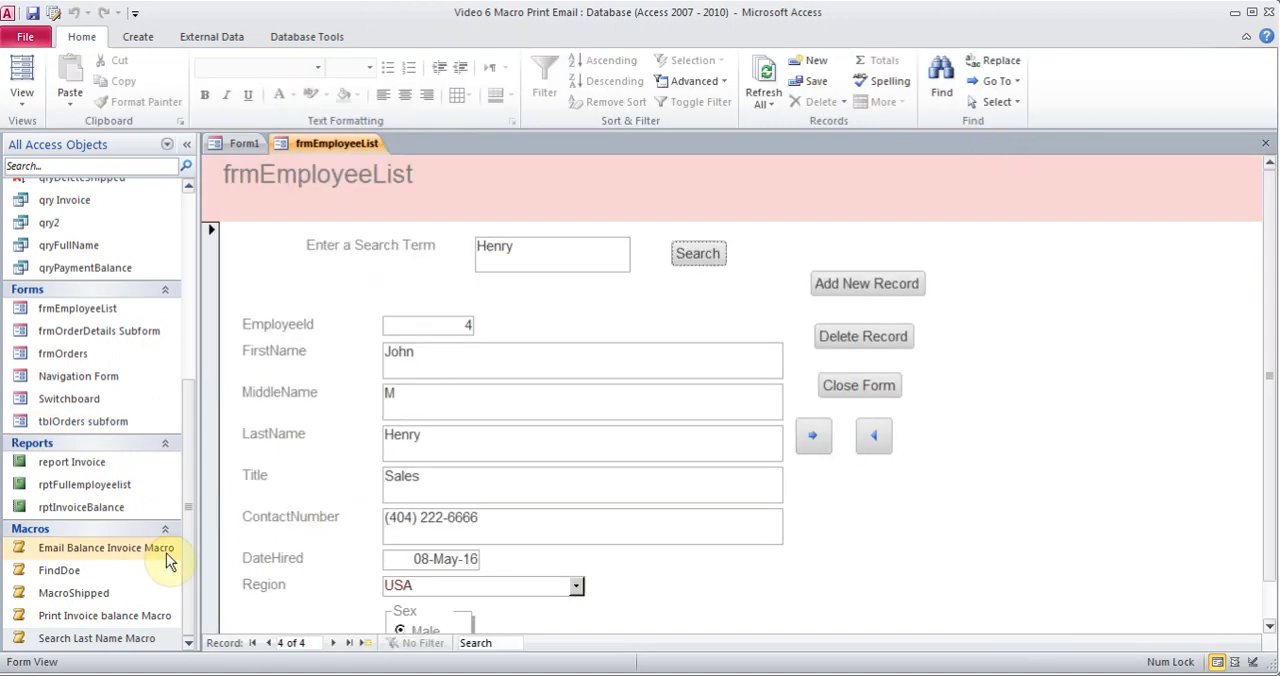
Open the FindDoe macro in Design View, examine the FindRecord arguments including Match Case, and close it
right_click(79, 574)
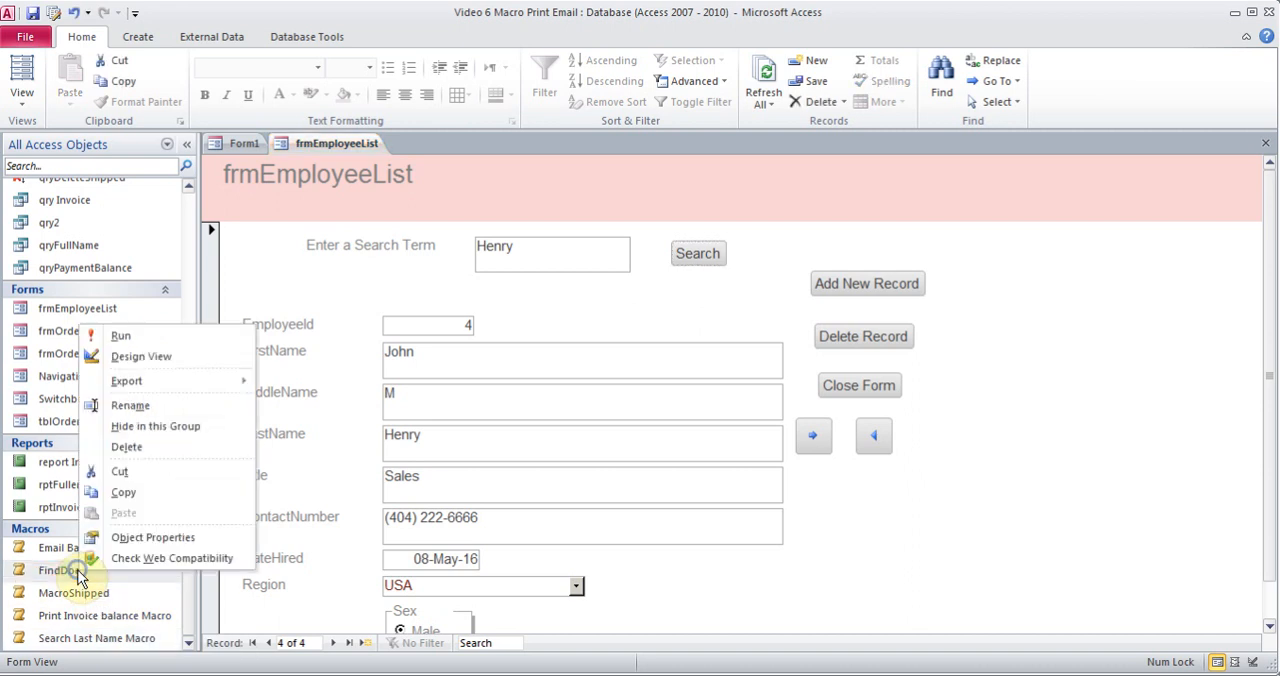
left_click(160, 357)
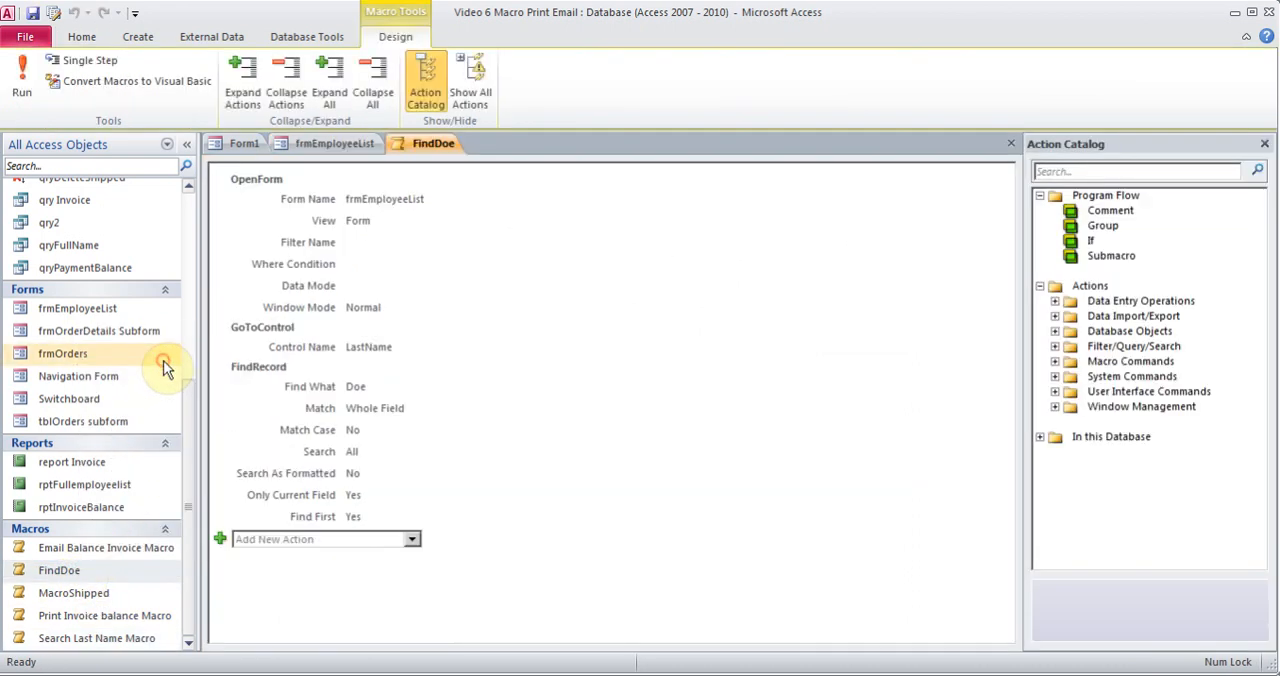
left_click(397, 430)
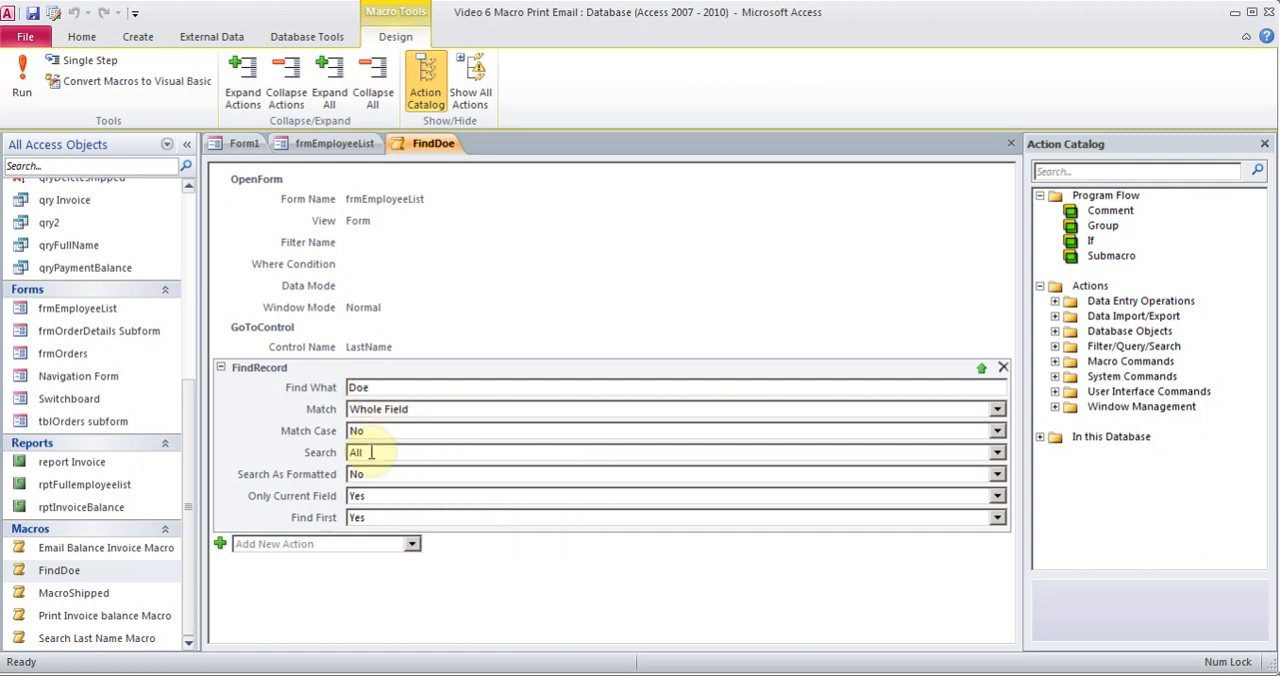
double_click(373, 431)
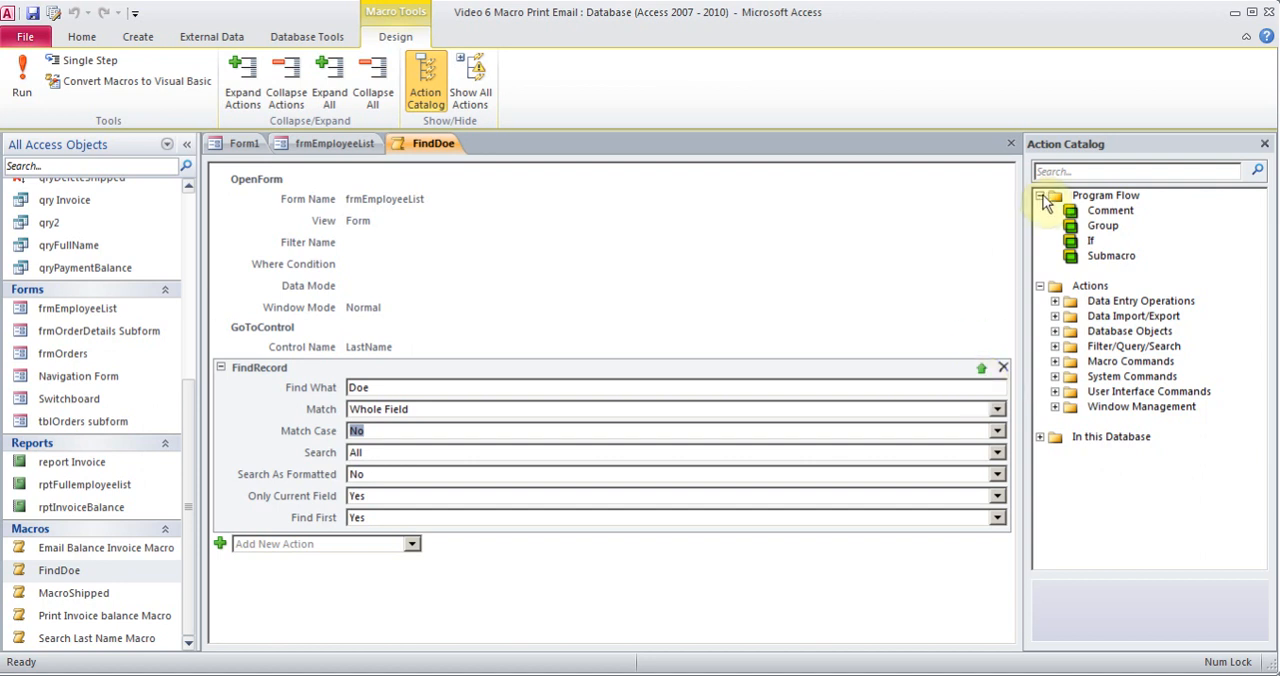
left_click(1010, 144)
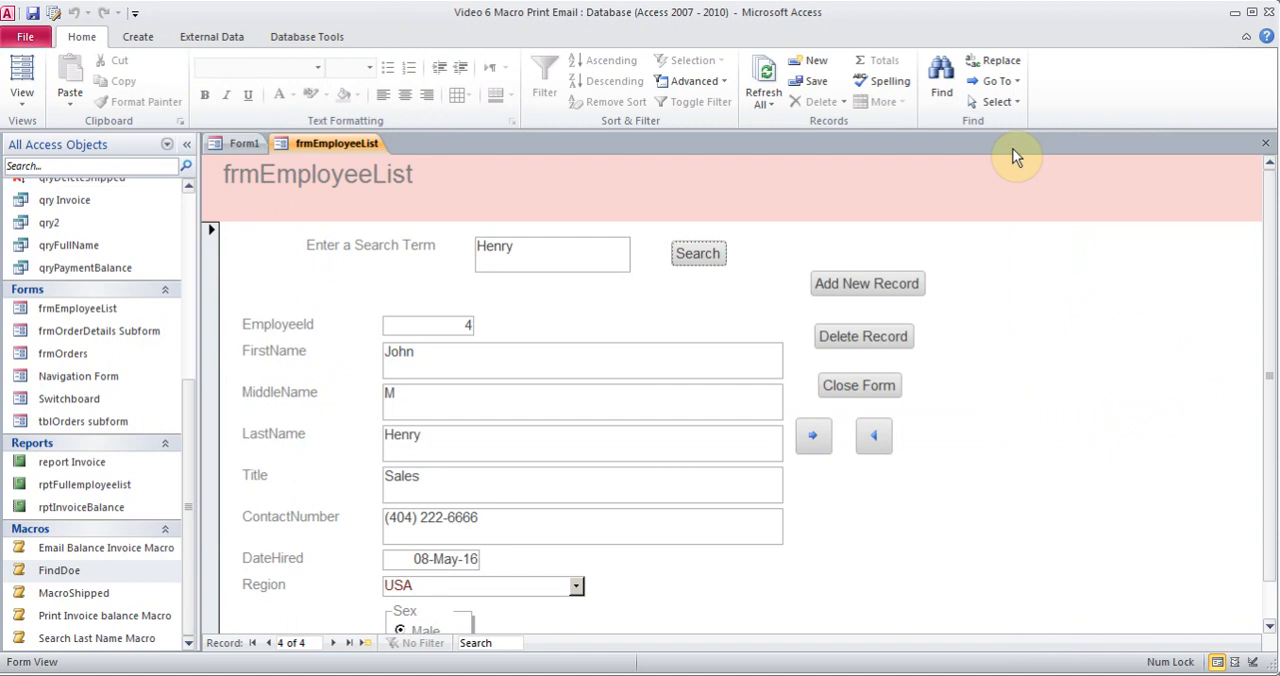